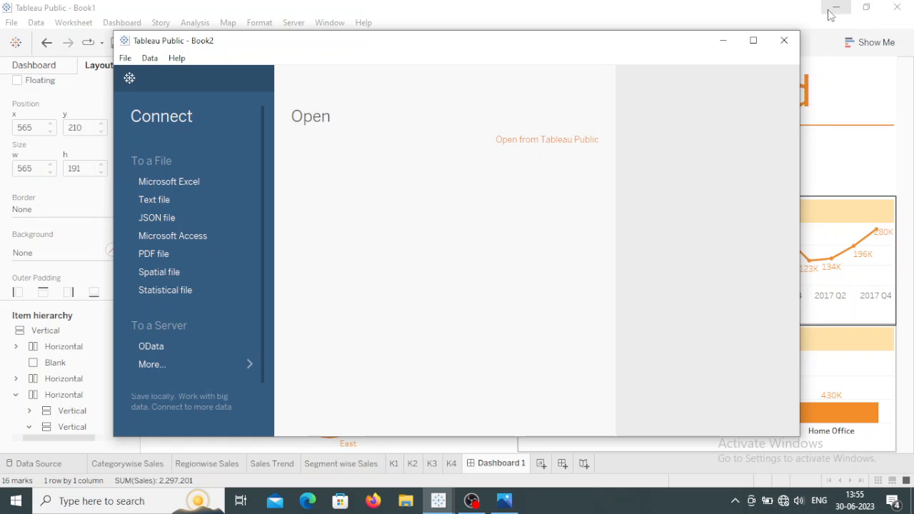
Maximize the new Book2 workbook window and connect it to the Excel file Sample - Superstore from Downloads.
{"action": "left_click", "coordinate": [833, 8]}
{"action": "left_click", "coordinate": [753, 41]}
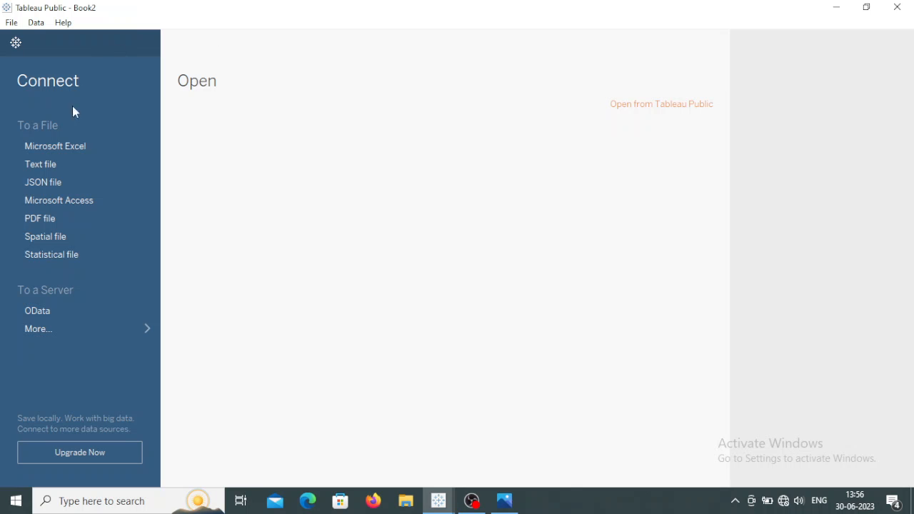
{"action": "left_click", "coordinate": [69, 146]}
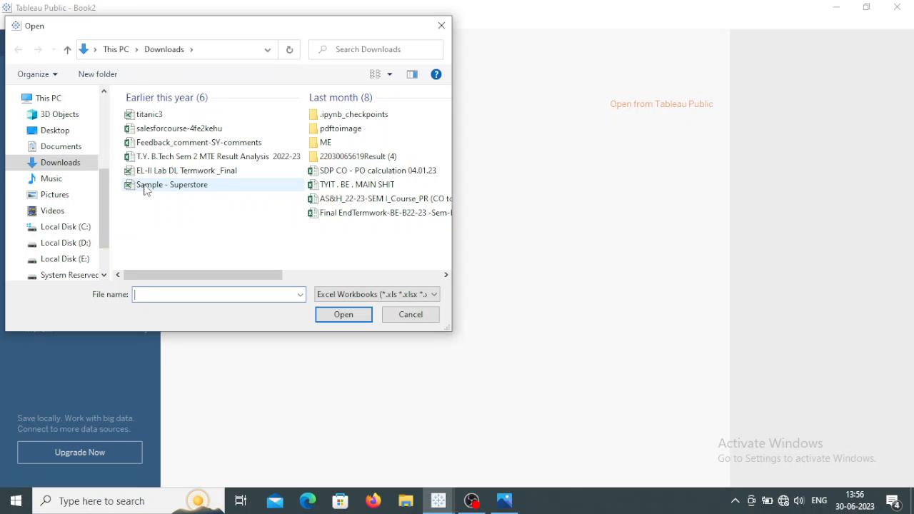
{"action": "left_click", "coordinate": [146, 186]}
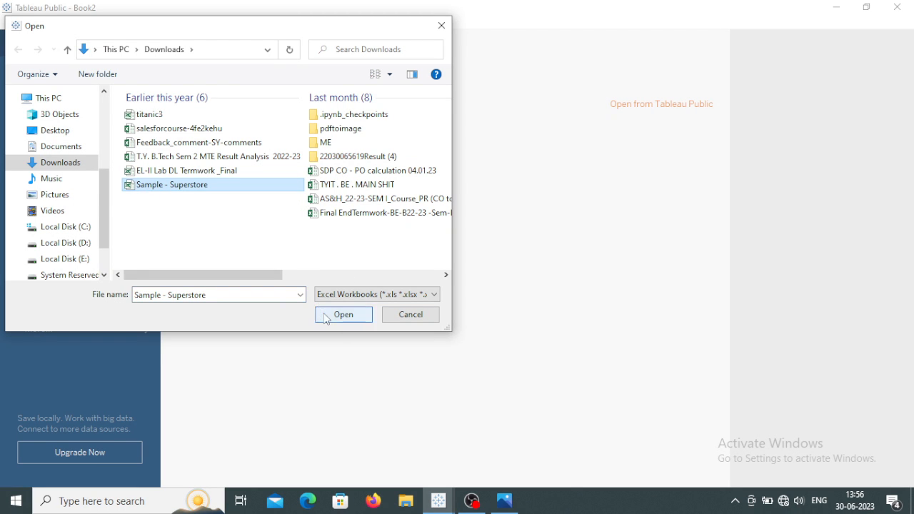
{"action": "left_click", "coordinate": [325, 316]}
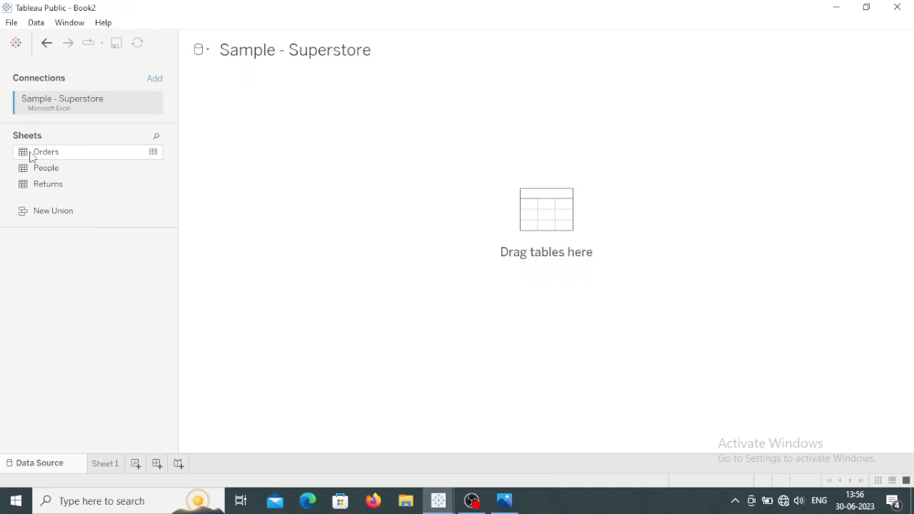
Add the Orders table to the data source canvas and go to Sheet 1.
{"action": "left_click_drag", "start_coordinate": [22, 155], "coordinate": [511, 218]}
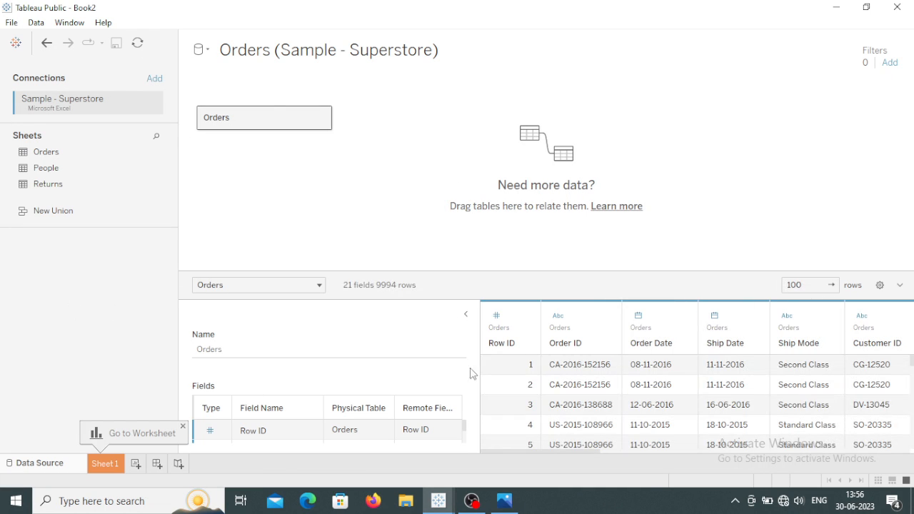
{"action": "left_click", "coordinate": [106, 466]}
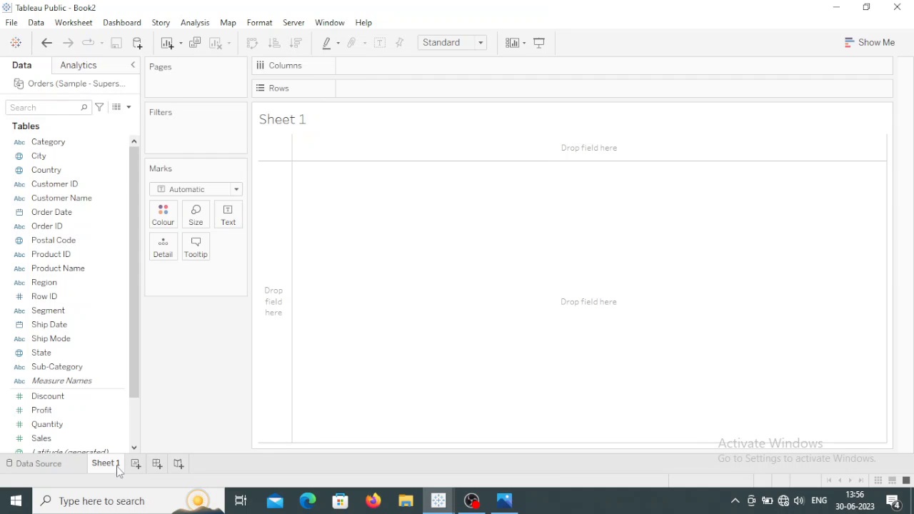
Rename the worksheet Sheet 1 as "BArchart".
{"action": "mouse_move", "coordinate": [119, 471]}
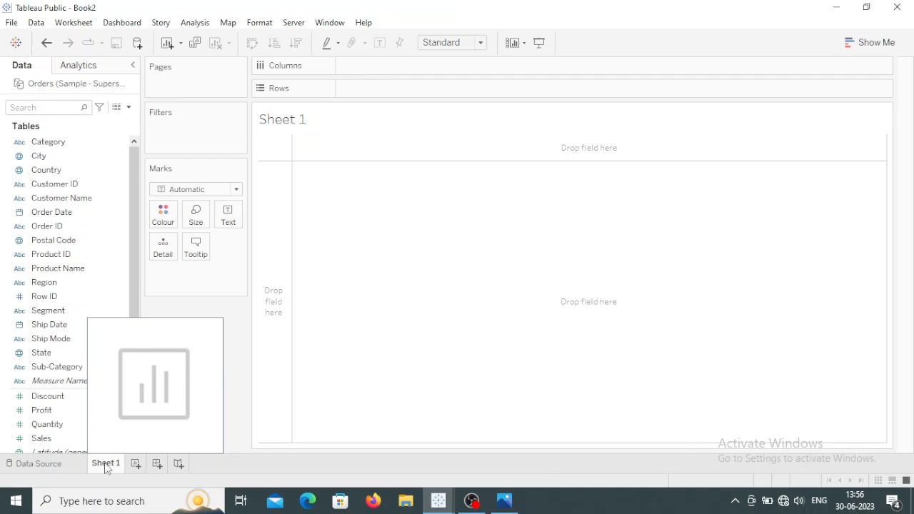
{"action": "double_click", "coordinate": [106, 464]}
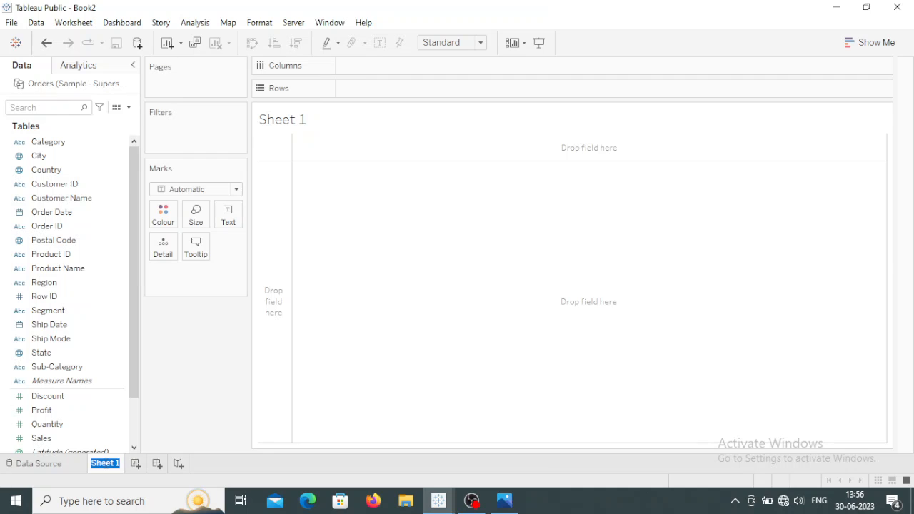
{"action": "type", "text": "B"}
{"action": "type", "text": "Archart"}
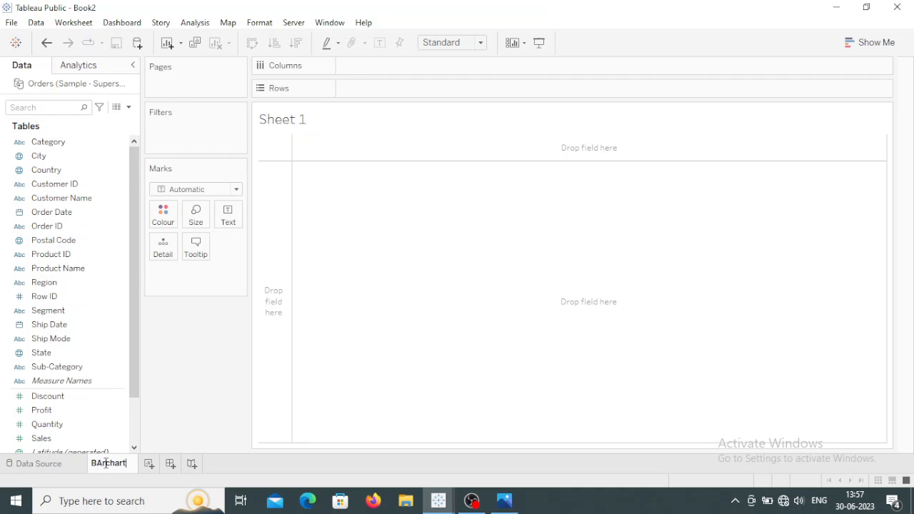
{"action": "left_click", "coordinate": [316, 122]}
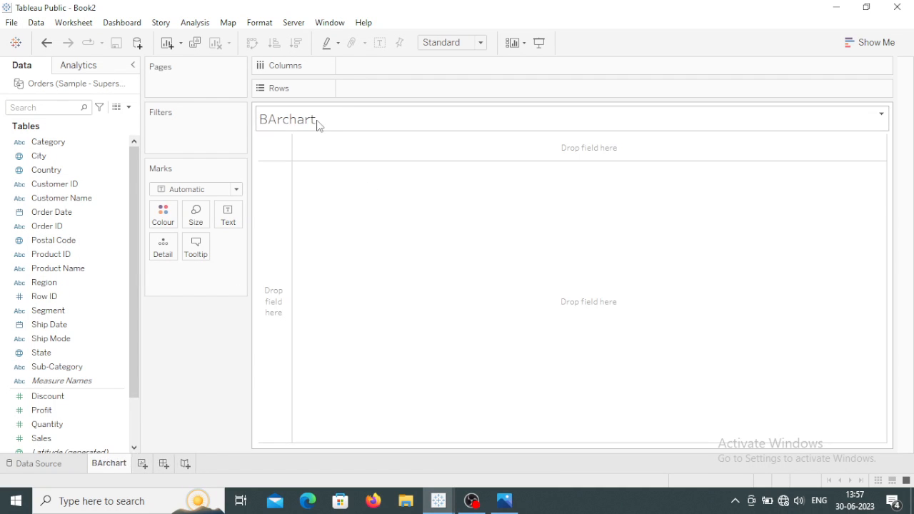
Replace the sheet-name placeholder in the worksheet title with "Categorywise Sales".
{"action": "double_click", "coordinate": [279, 120]}
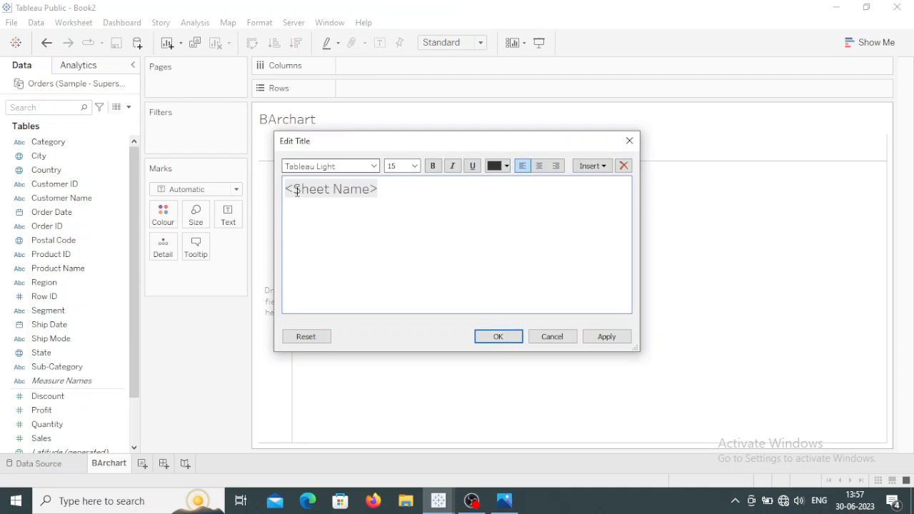
{"action": "left_click_drag", "start_coordinate": [291, 188], "coordinate": [402, 193]}
{"action": "type", "text": "Cat"}
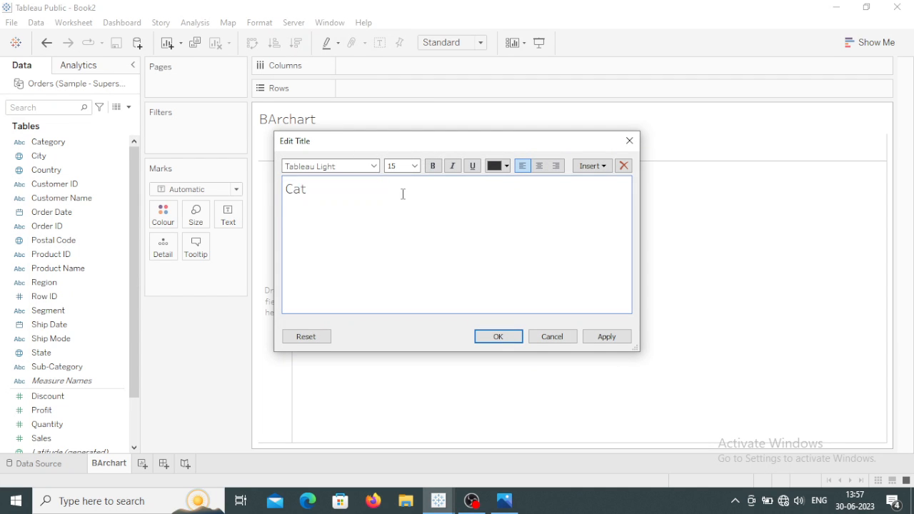
{"action": "type", "text": "egorywise Sales"}
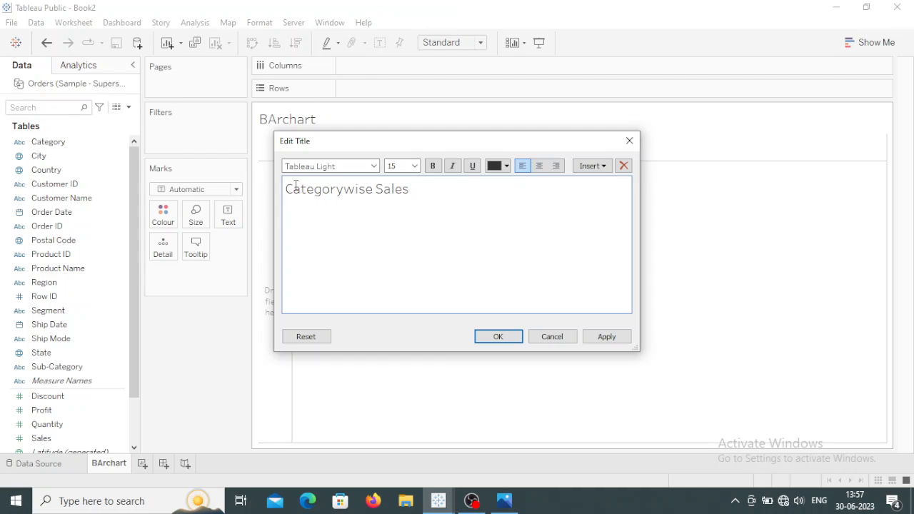
Format the whole worksheet title as Times New Roman, bold, centred and black, and apply it.
{"action": "left_click_drag", "start_coordinate": [286, 190], "coordinate": [394, 179]}
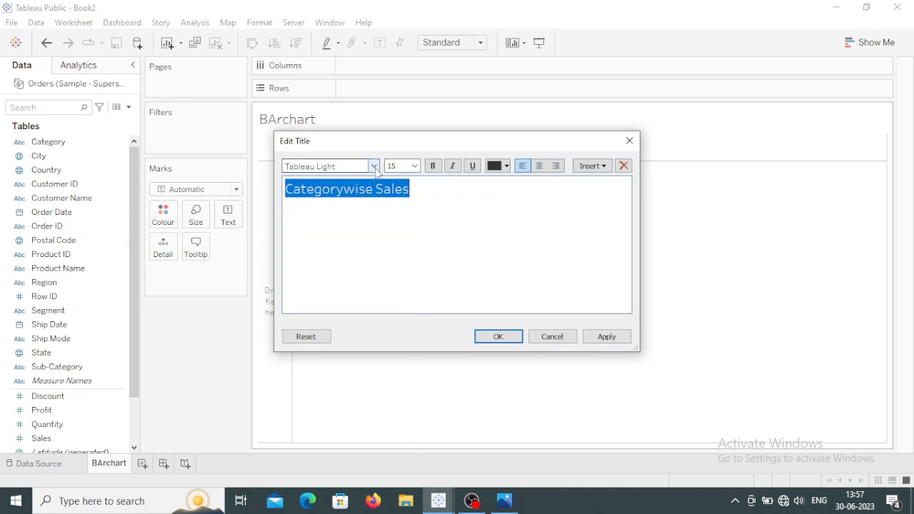
{"action": "left_click", "coordinate": [373, 166]}
{"action": "left_click", "coordinate": [356, 238]}
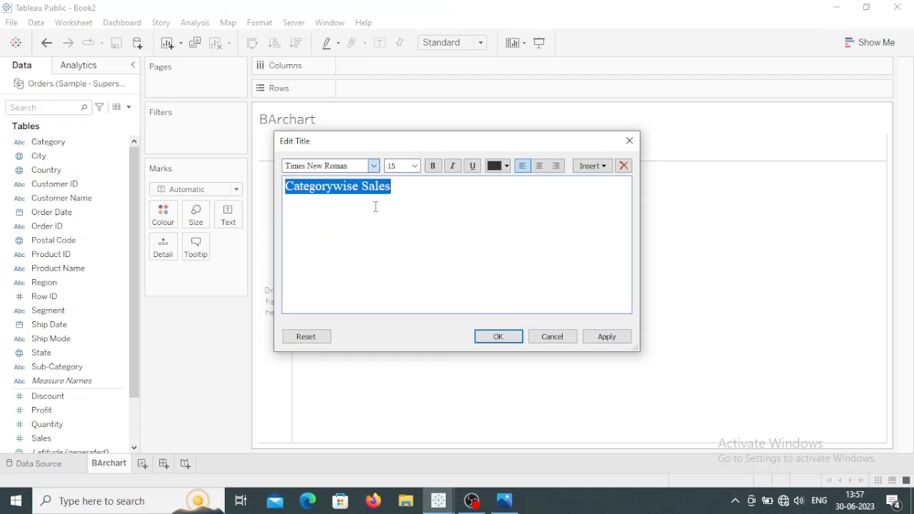
{"action": "left_click", "coordinate": [431, 166]}
{"action": "left_click", "coordinate": [539, 166]}
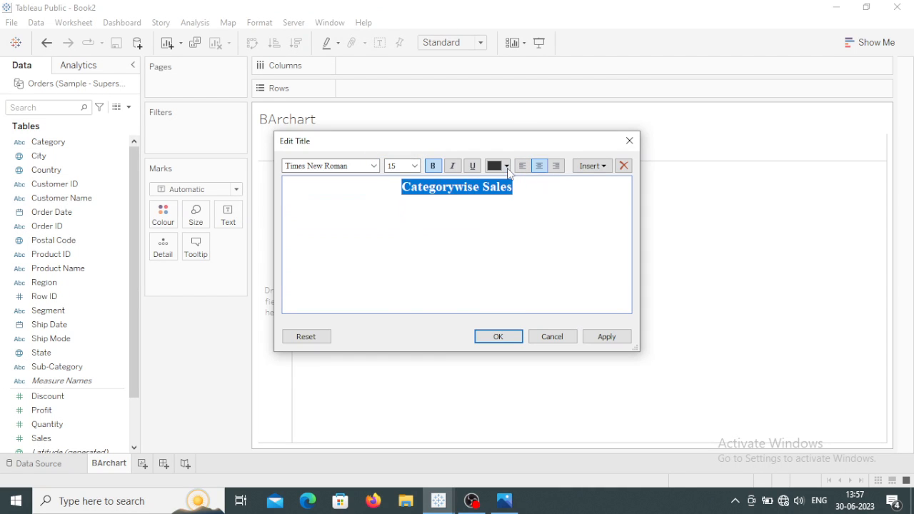
{"action": "left_click", "coordinate": [506, 166]}
{"action": "left_click", "coordinate": [525, 183]}
{"action": "left_click", "coordinate": [507, 167]}
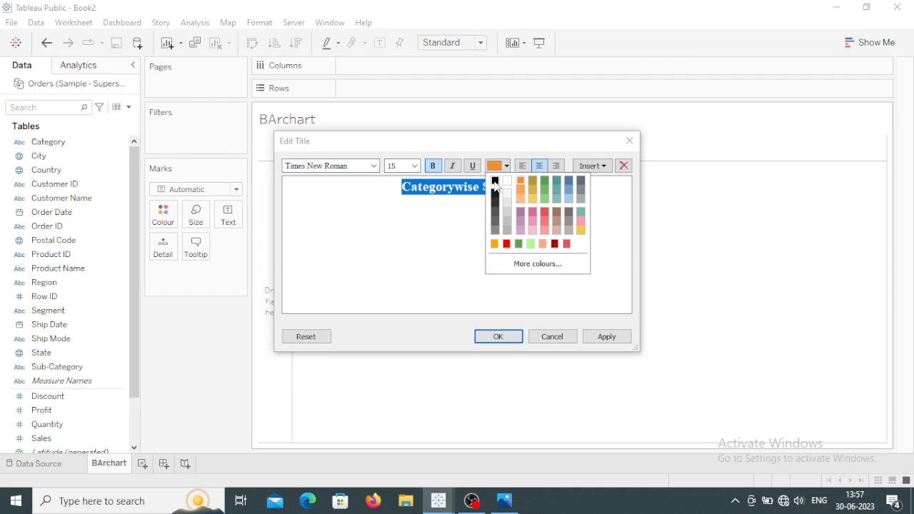
{"action": "left_click", "coordinate": [493, 180]}
{"action": "left_click", "coordinate": [606, 336]}
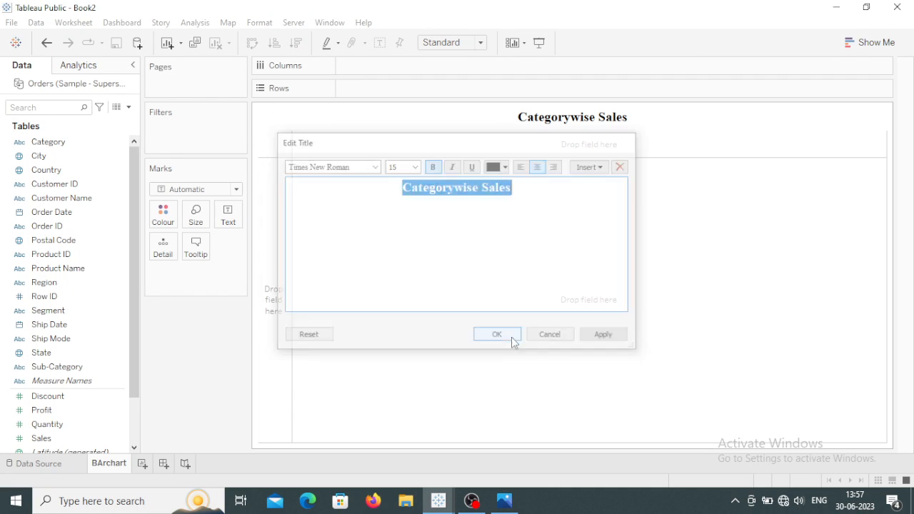
{"action": "left_click", "coordinate": [512, 339]}
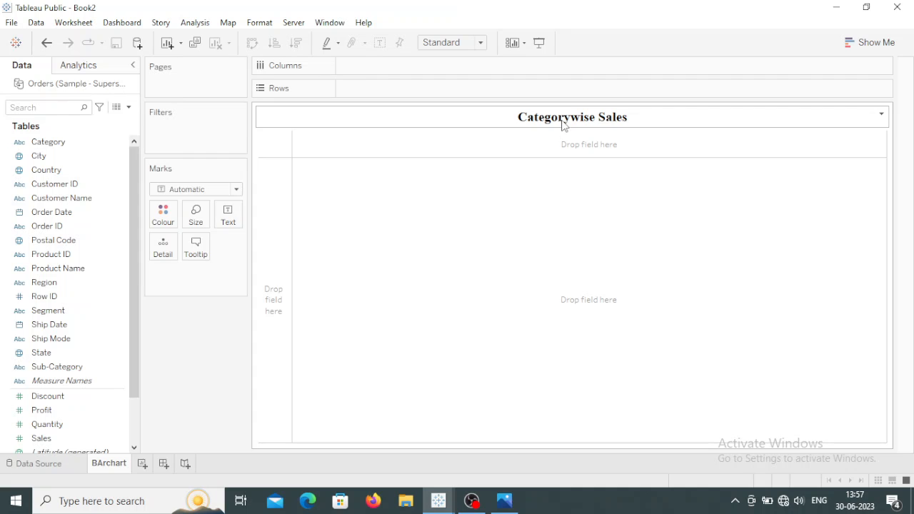
Correct the capitalization of the worksheet name to "Barchart".
{"action": "double_click", "coordinate": [101, 468]}
{"action": "left_click", "coordinate": [102, 469]}
{"action": "key", "text": "BackSpace"}
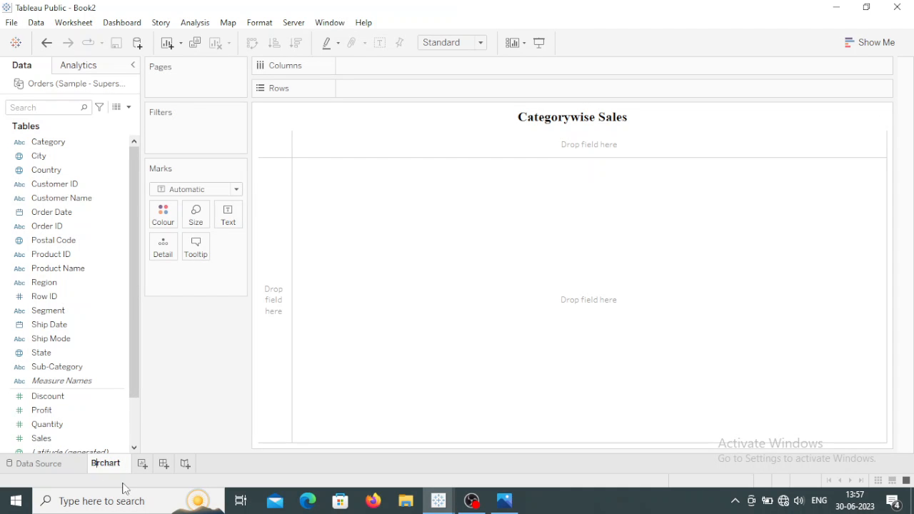
{"action": "type", "text": "a"}
{"action": "left_click", "coordinate": [334, 386]}
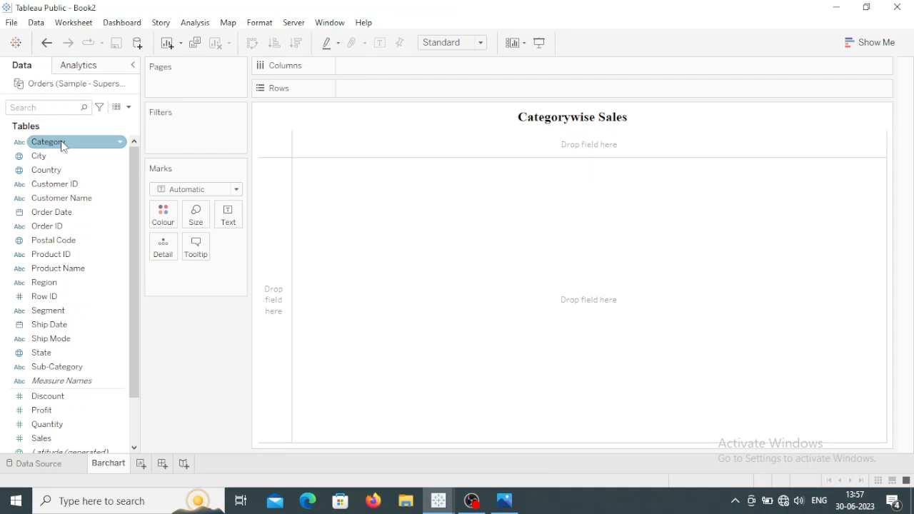
Build a bar chart with Category on Columns and the sum of Sales on Rows.
{"action": "left_click_drag", "start_coordinate": [62, 146], "coordinate": [380, 68]}
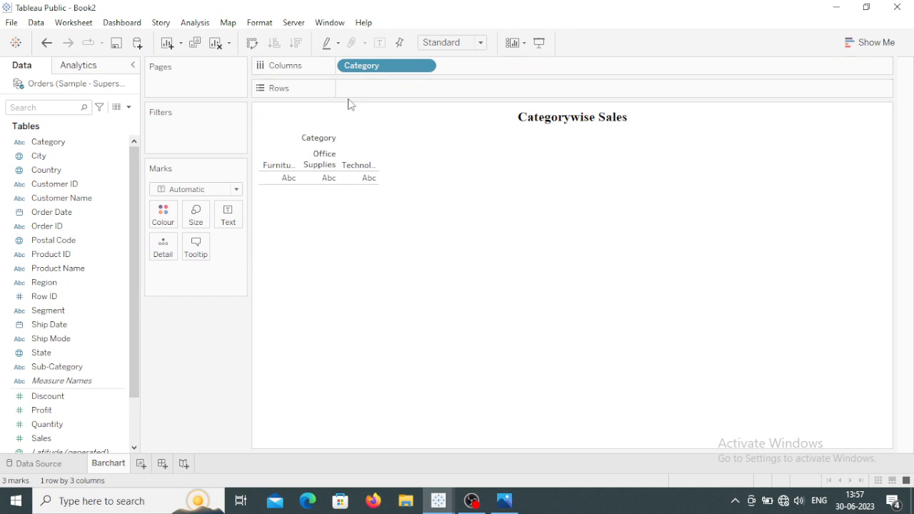
{"action": "scroll", "coordinate": [131, 385], "scroll_direction": "down", "scroll_amount": 4}
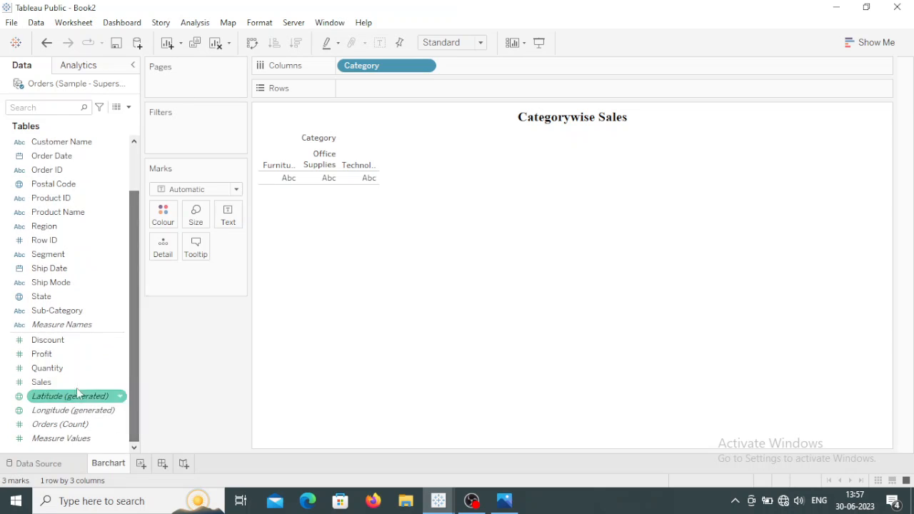
{"action": "left_click_drag", "start_coordinate": [45, 385], "coordinate": [367, 91]}
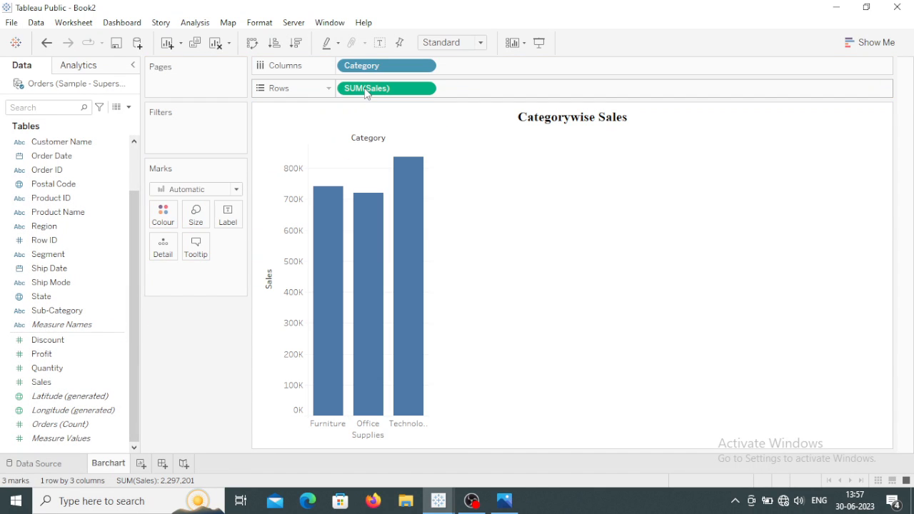
Swap rows and columns so the category bars run horizontally, with Sales on Columns and Category on Rows.
{"action": "mouse_move", "coordinate": [385, 382]}
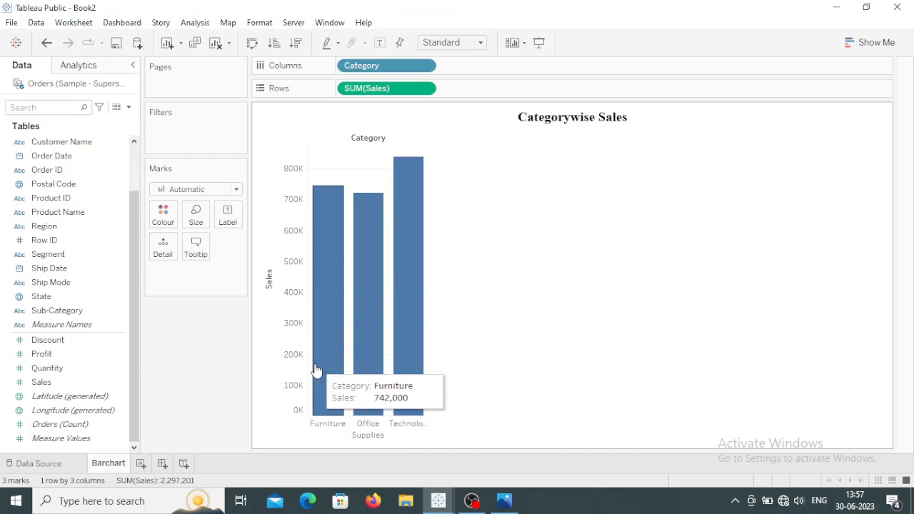
{"action": "mouse_move", "coordinate": [321, 317]}
{"action": "mouse_move", "coordinate": [374, 326]}
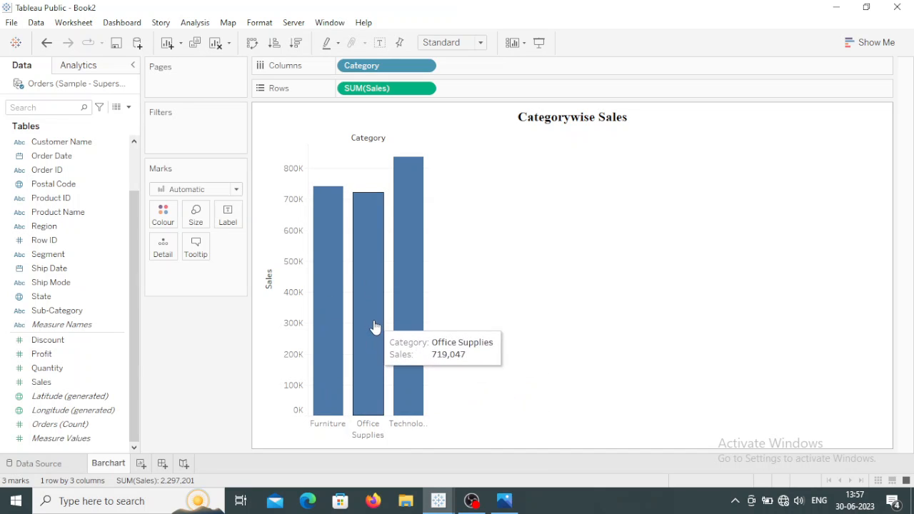
{"action": "left_click", "coordinate": [252, 45]}
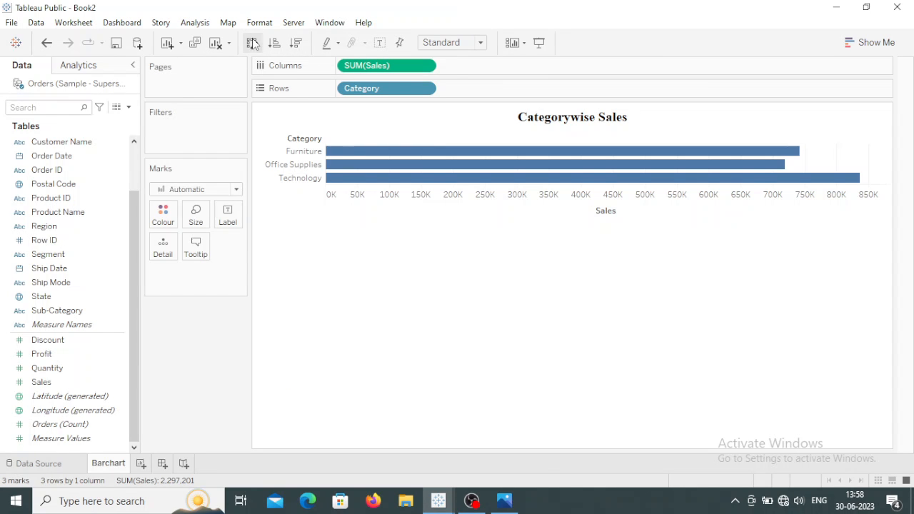
{"action": "left_click", "coordinate": [252, 44]}
{"action": "left_click", "coordinate": [251, 44]}
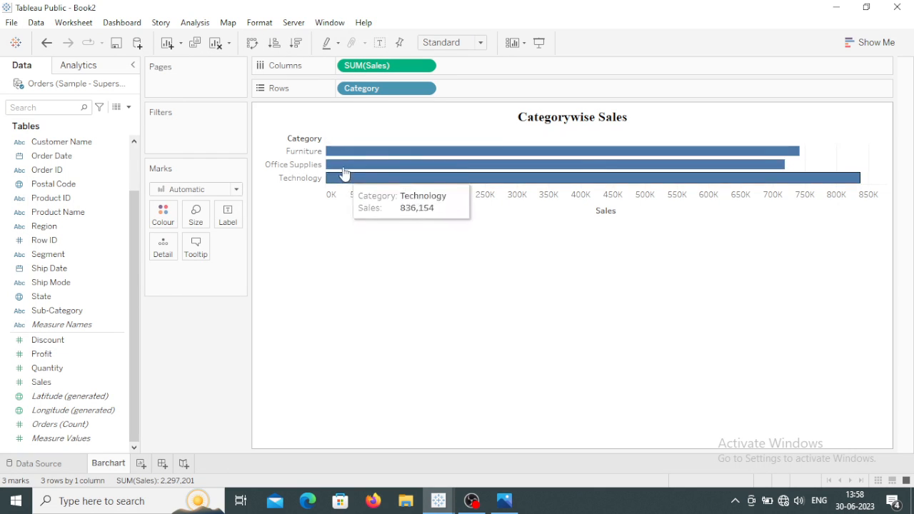
Sort the categories in descending order of sales and fit the chart to Entire View.
{"action": "left_click", "coordinate": [296, 43]}
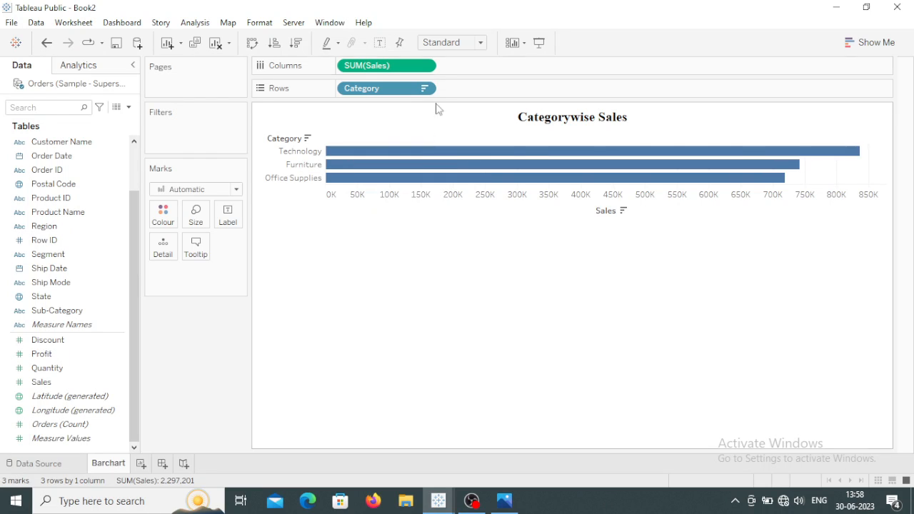
{"action": "left_click", "coordinate": [482, 43]}
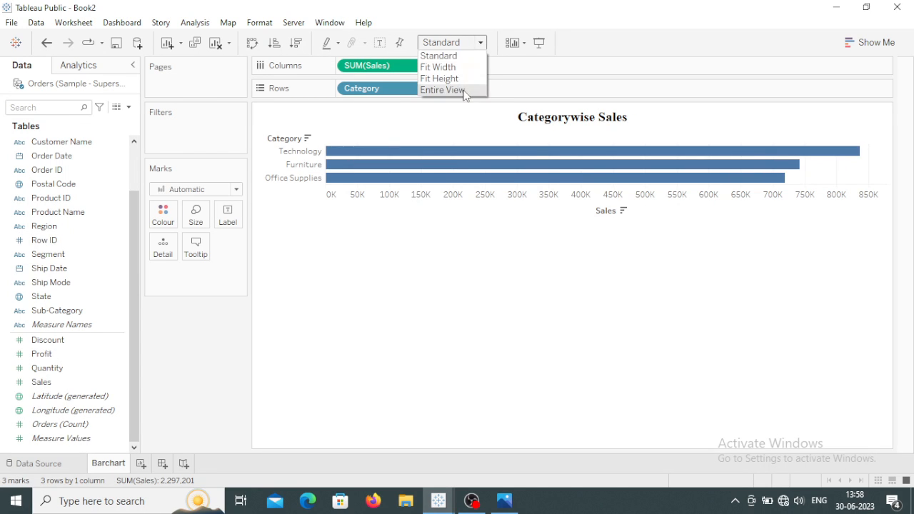
{"action": "left_click", "coordinate": [443, 90]}
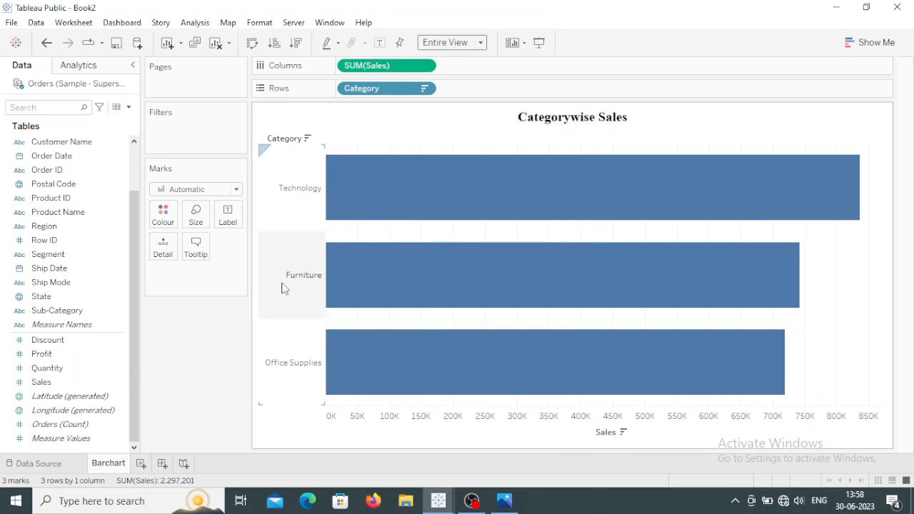
Turn off the tooltips for the bars of the chart.
{"action": "mouse_move", "coordinate": [453, 198]}
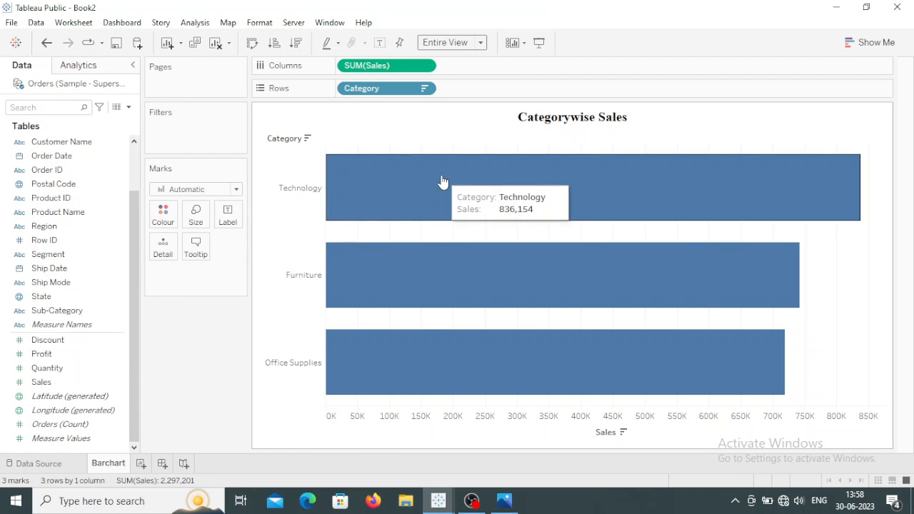
{"action": "left_click", "coordinate": [196, 246]}
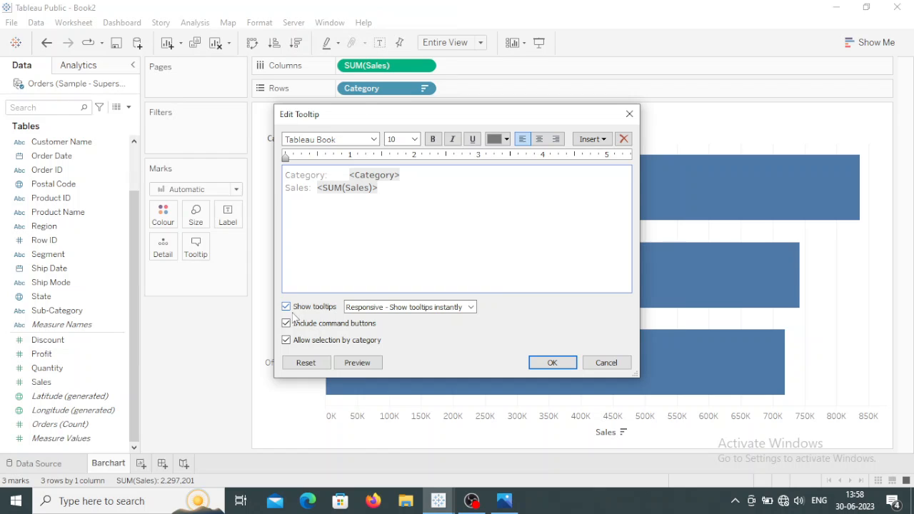
{"action": "left_click", "coordinate": [286, 307]}
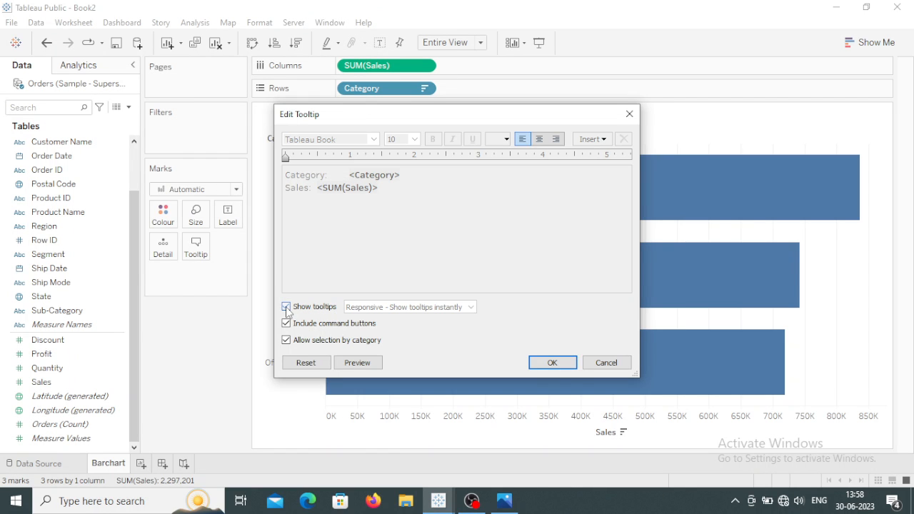
{"action": "left_click", "coordinate": [552, 362]}
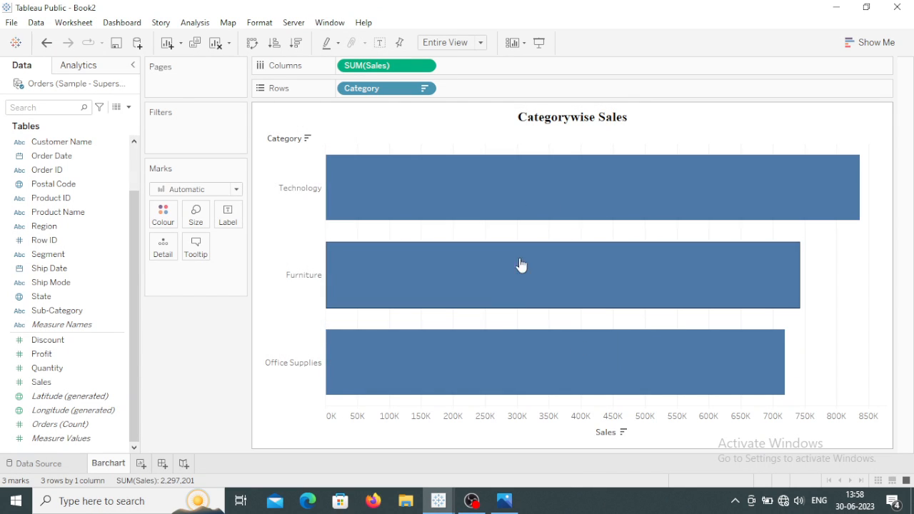
Colour the bars orange and hide the header of the Sales axis.
{"action": "left_click", "coordinate": [163, 214]}
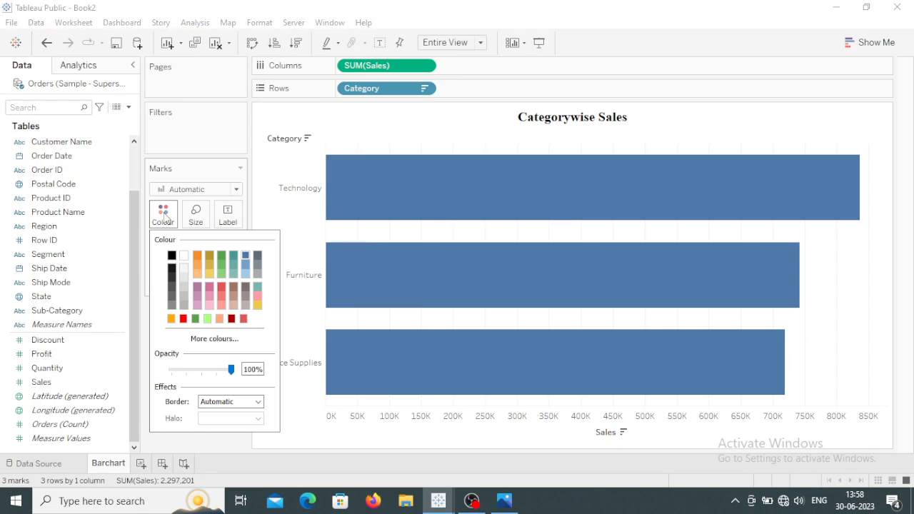
{"action": "left_click", "coordinate": [198, 255]}
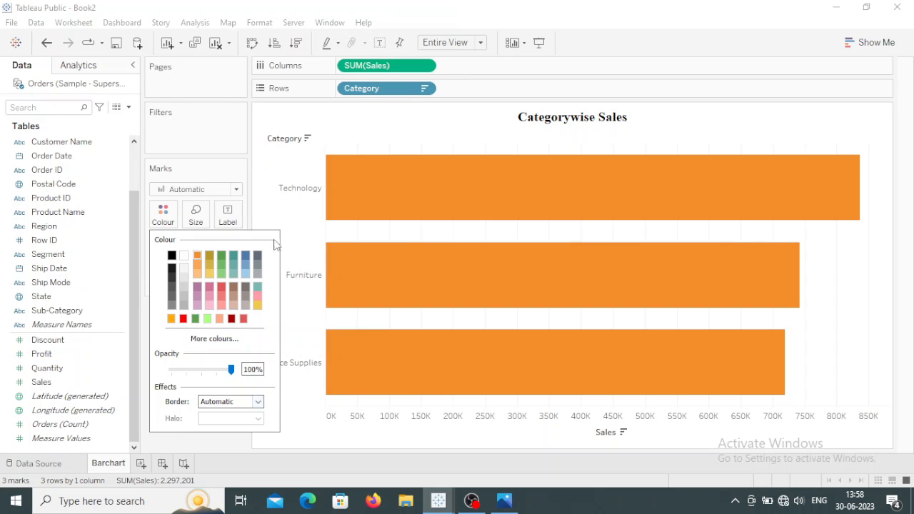
{"action": "left_click", "coordinate": [295, 434]}
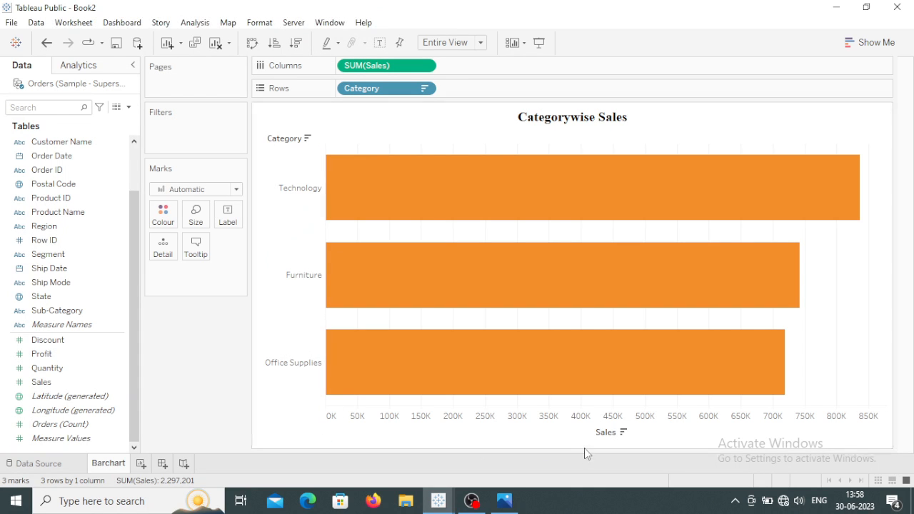
{"action": "right_click", "coordinate": [591, 438]}
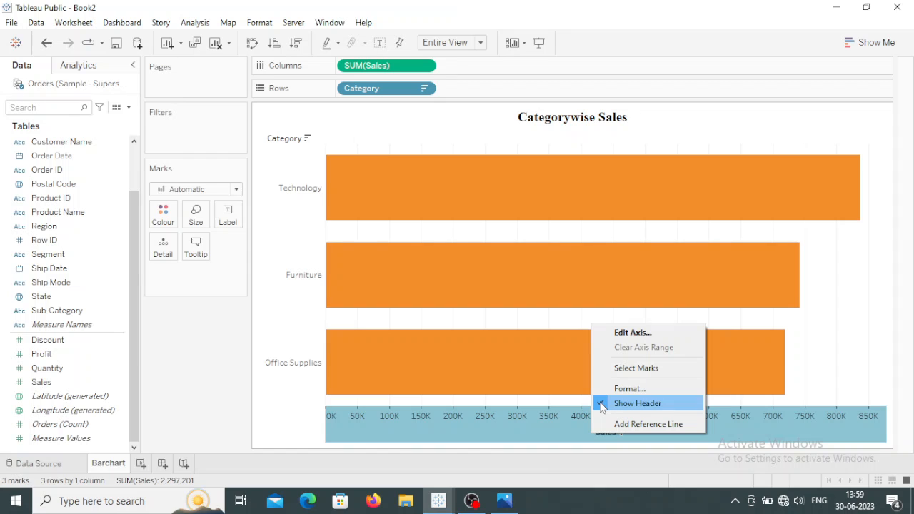
{"action": "left_click", "coordinate": [601, 404]}
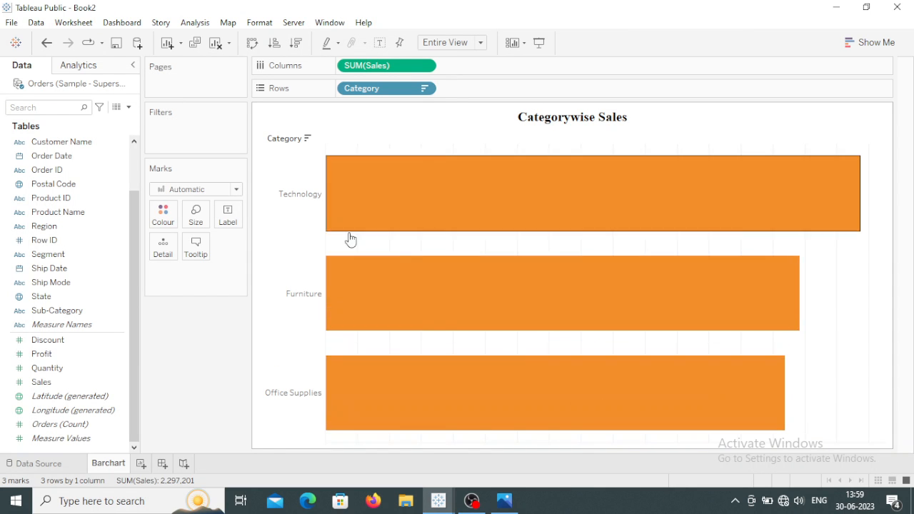
Hide the Category field label for rows and show mark labels on the bars.
{"action": "right_click", "coordinate": [286, 140]}
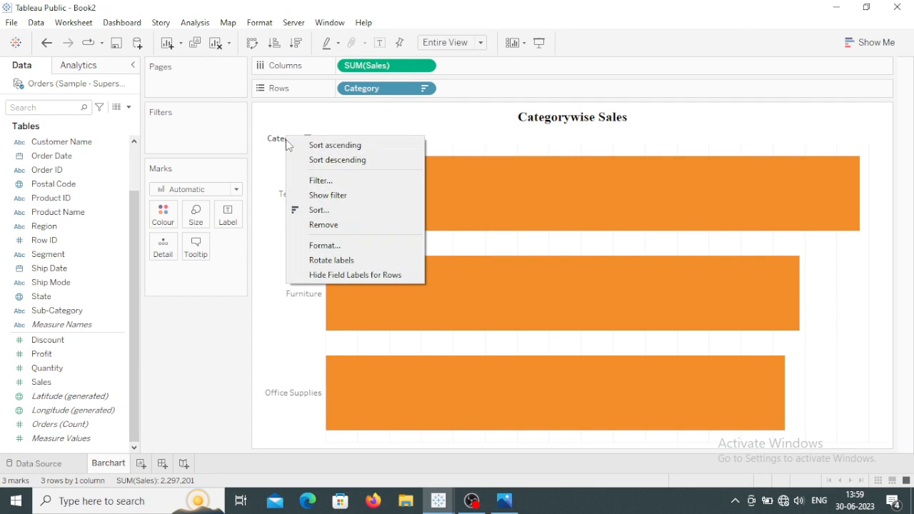
{"action": "left_click", "coordinate": [299, 275]}
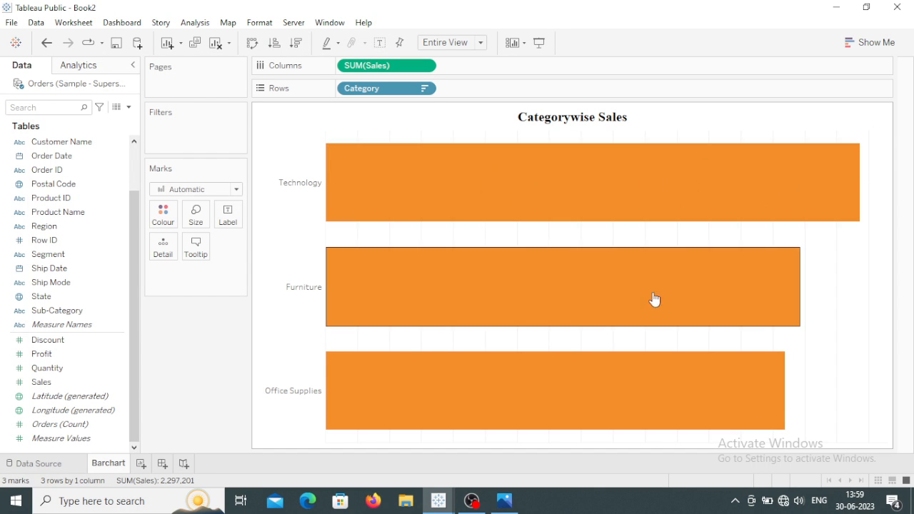
{"action": "left_click", "coordinate": [379, 44]}
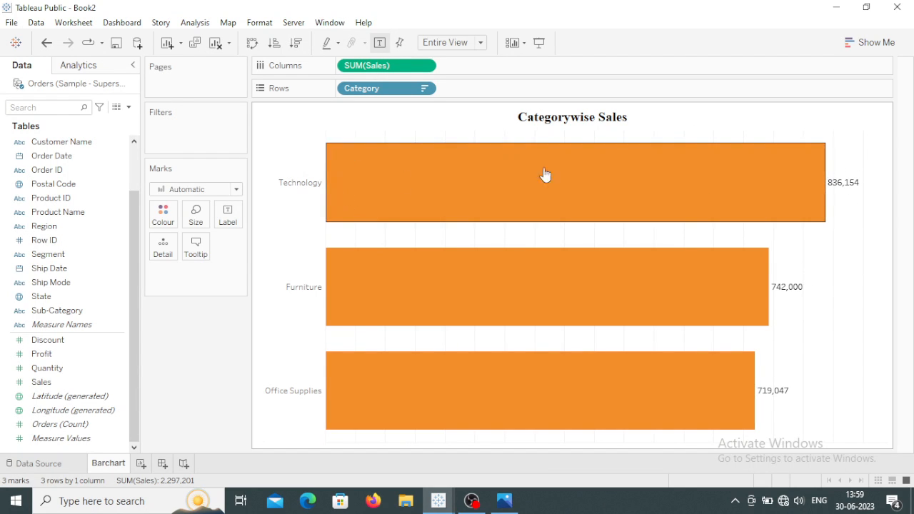
{"action": "right_click", "coordinate": [842, 166]}
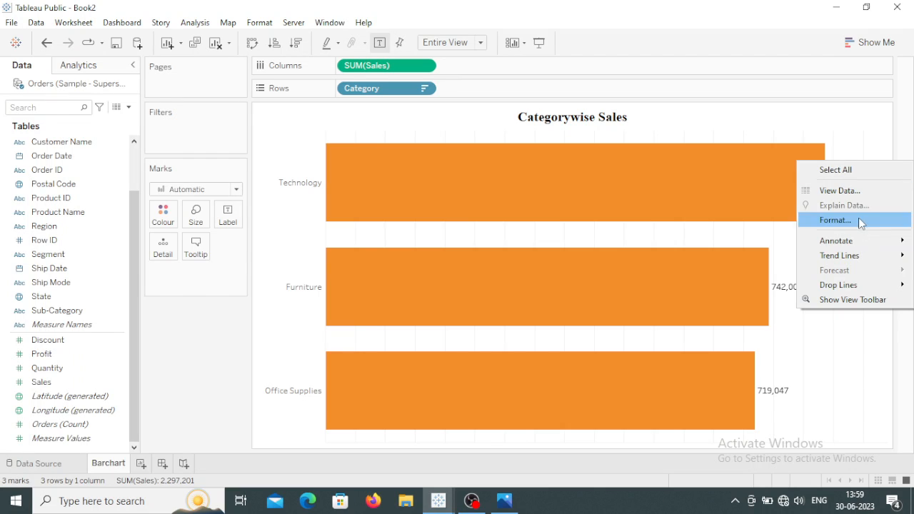
{"action": "left_click", "coordinate": [836, 220]}
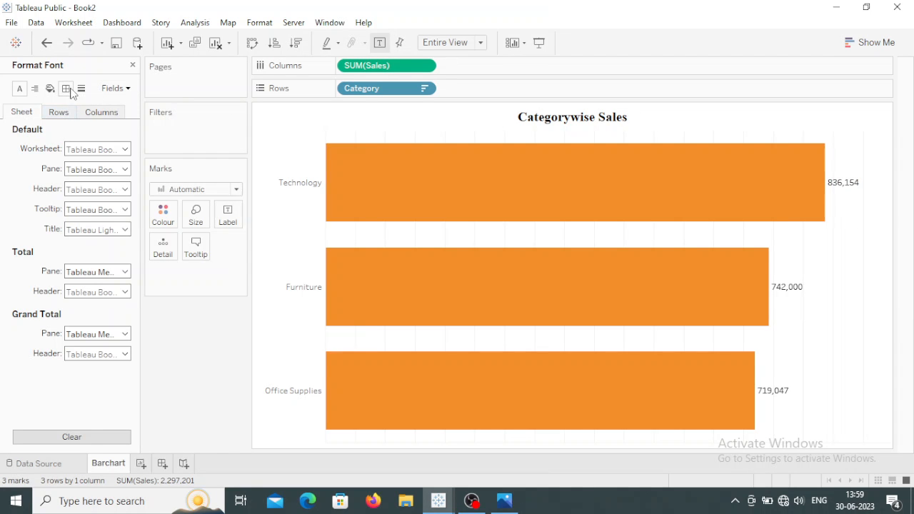
{"action": "left_click", "coordinate": [866, 6]}
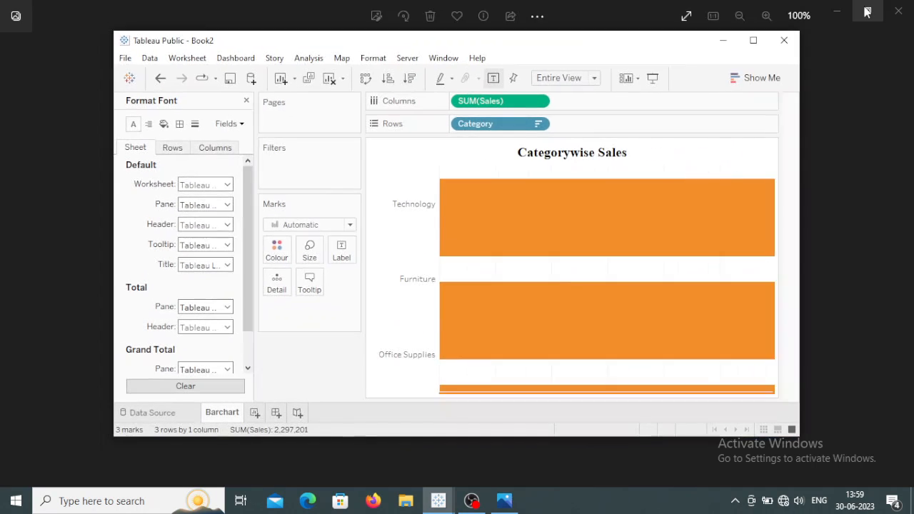
{"action": "left_click", "coordinate": [752, 40]}
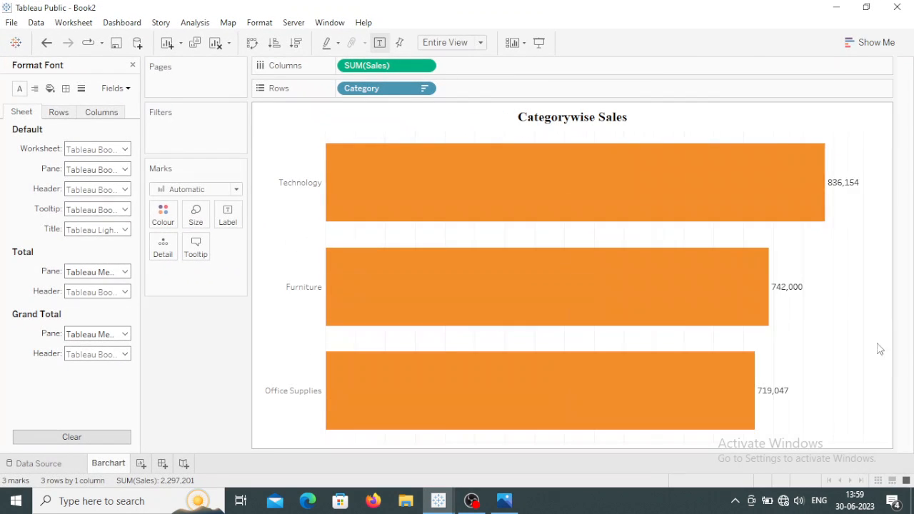
{"action": "left_click", "coordinate": [132, 64]}
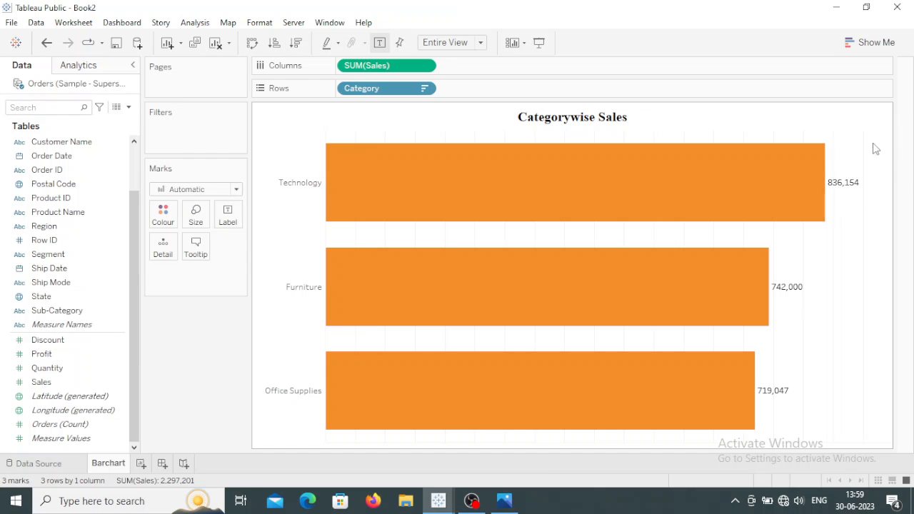
Format the pane numbers of SUM(Sales) as Number (Custom) with 0 decimal places and display units of Thousands (K).
{"action": "left_click", "coordinate": [423, 68]}
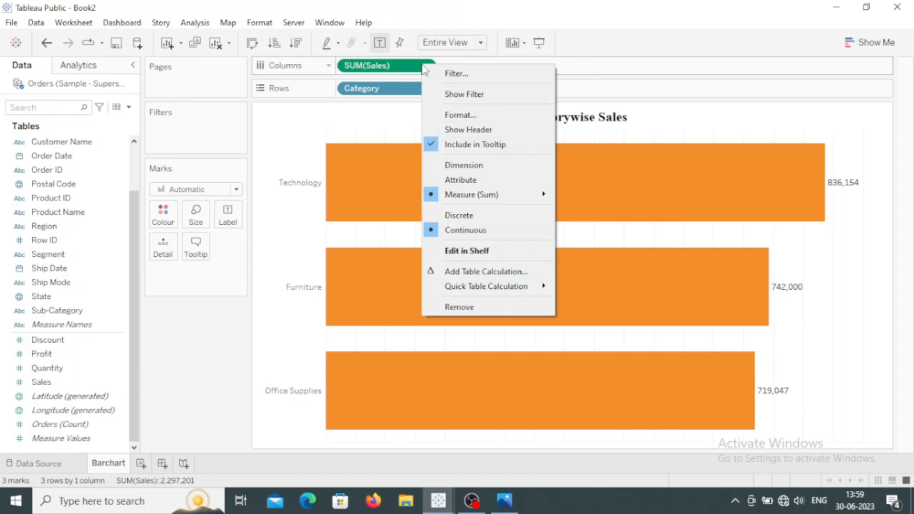
{"action": "left_click", "coordinate": [461, 115]}
{"action": "left_click", "coordinate": [50, 112]}
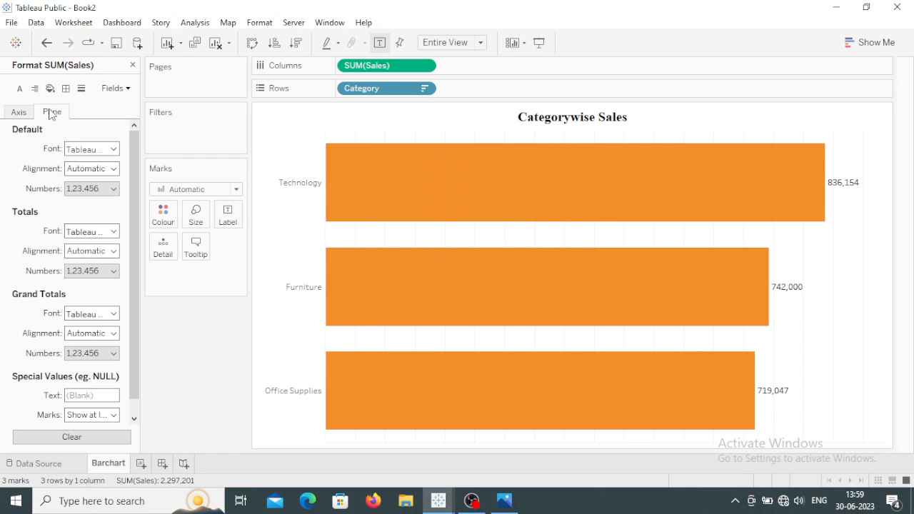
{"action": "left_click", "coordinate": [866, 7]}
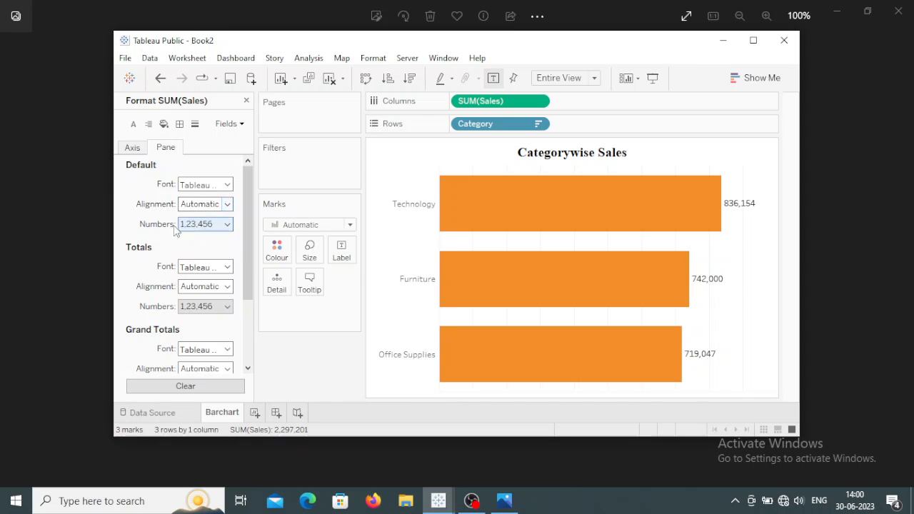
{"action": "left_click", "coordinate": [229, 224]}
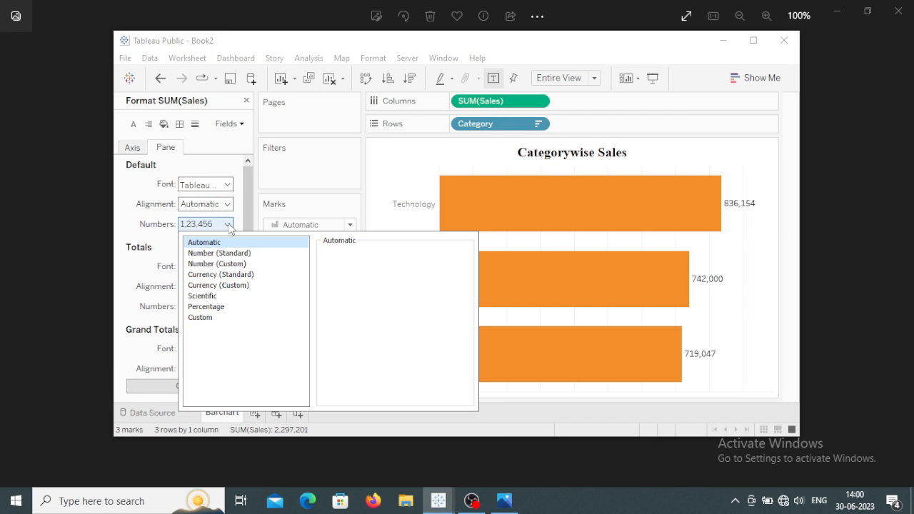
{"action": "left_click", "coordinate": [216, 265]}
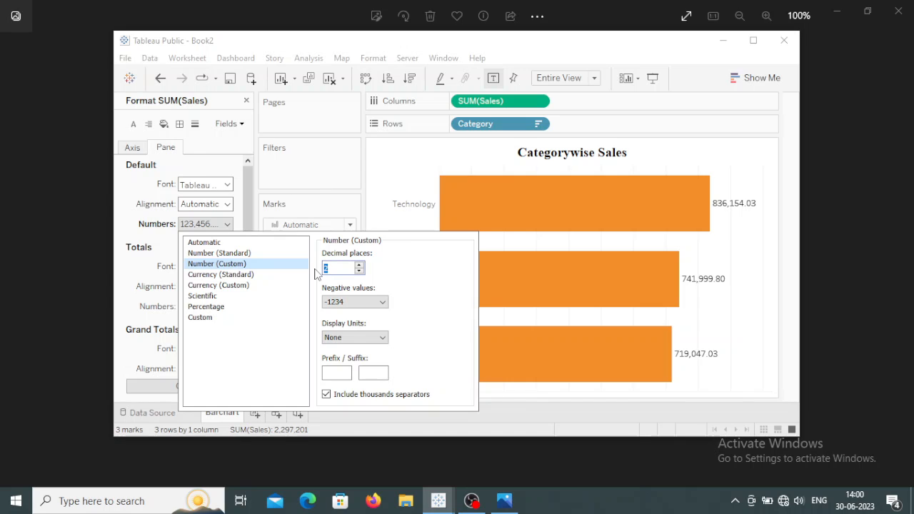
{"action": "type", "text": "0"}
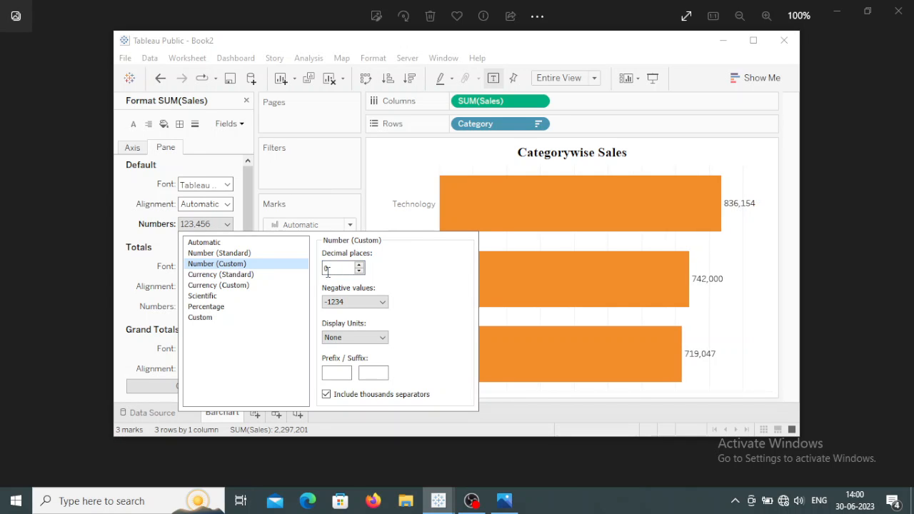
{"action": "left_click", "coordinate": [363, 337]}
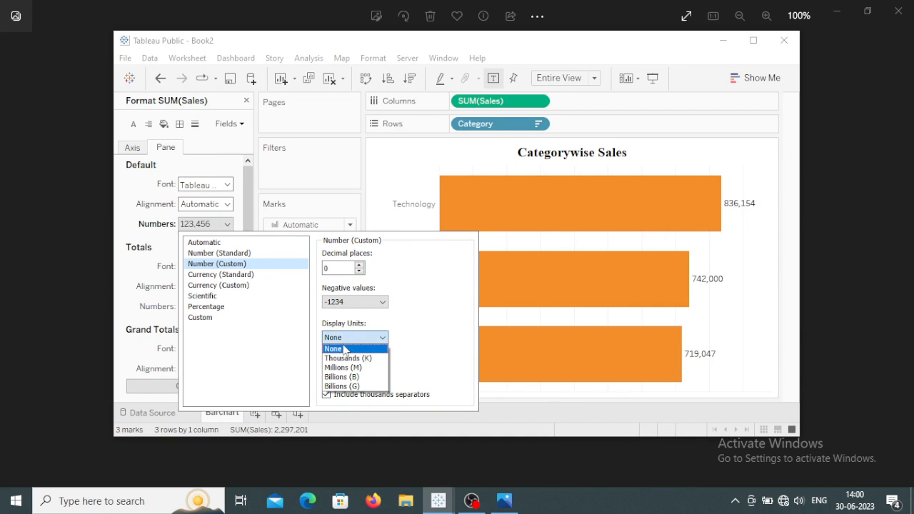
{"action": "left_click", "coordinate": [364, 358]}
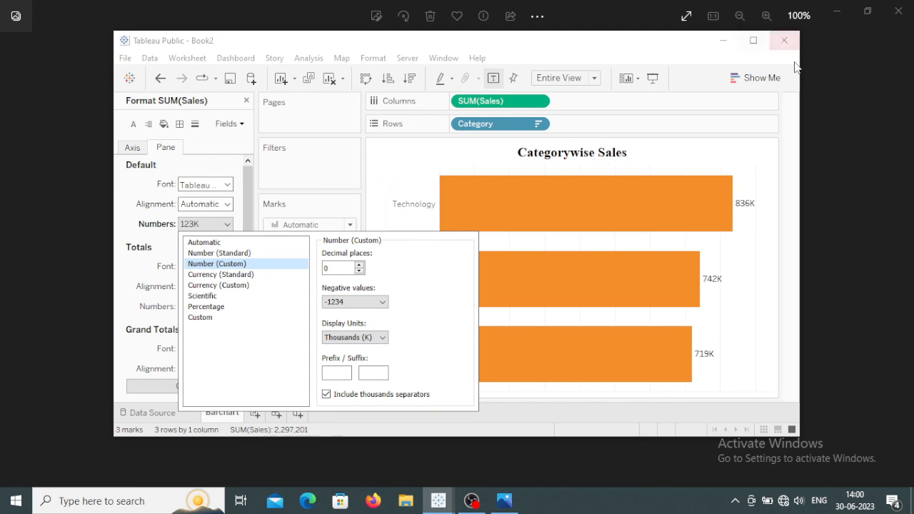
Enlarge the workbook window to give the chart more room and close the SUM(Sales) formatting settings.
{"action": "left_click_drag", "start_coordinate": [799, 147], "coordinate": [906, 140]}
{"action": "left_click_drag", "start_coordinate": [640, 32], "coordinate": [636, 8]}
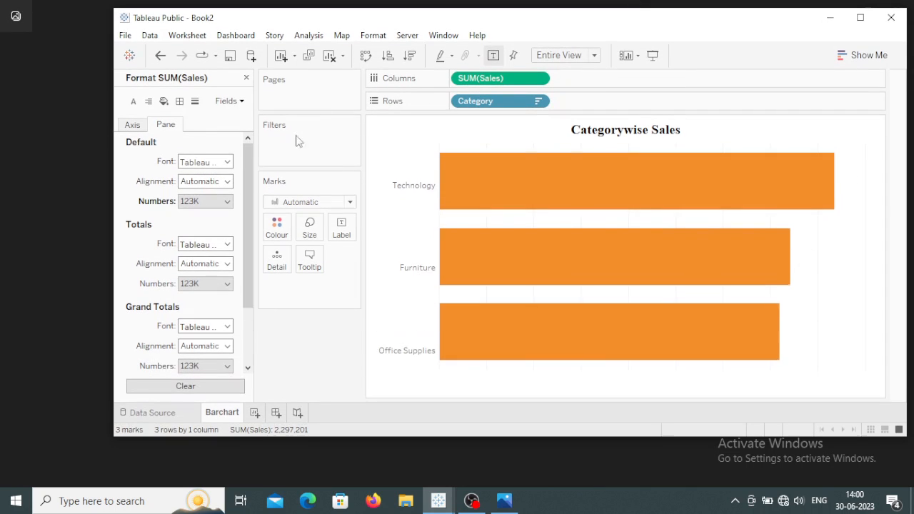
{"action": "left_click_drag", "start_coordinate": [113, 281], "coordinate": [97, 295]}
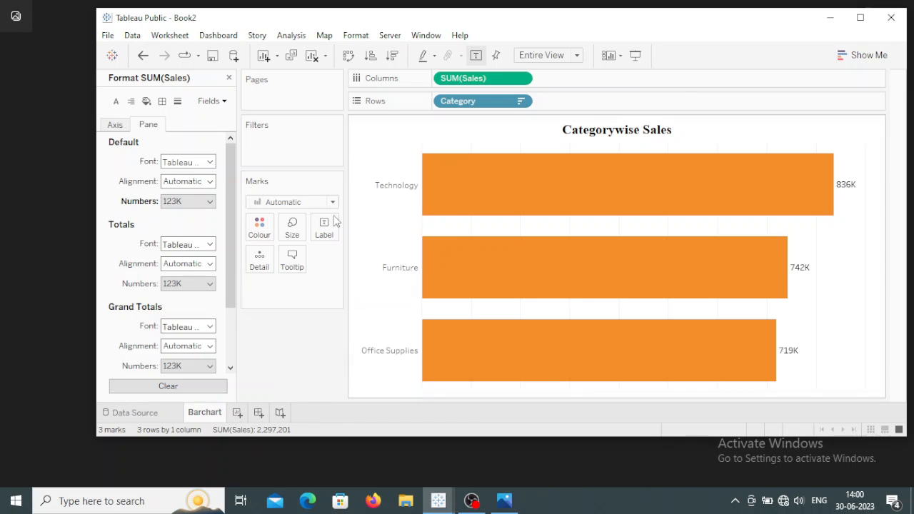
{"action": "left_click", "coordinate": [229, 77]}
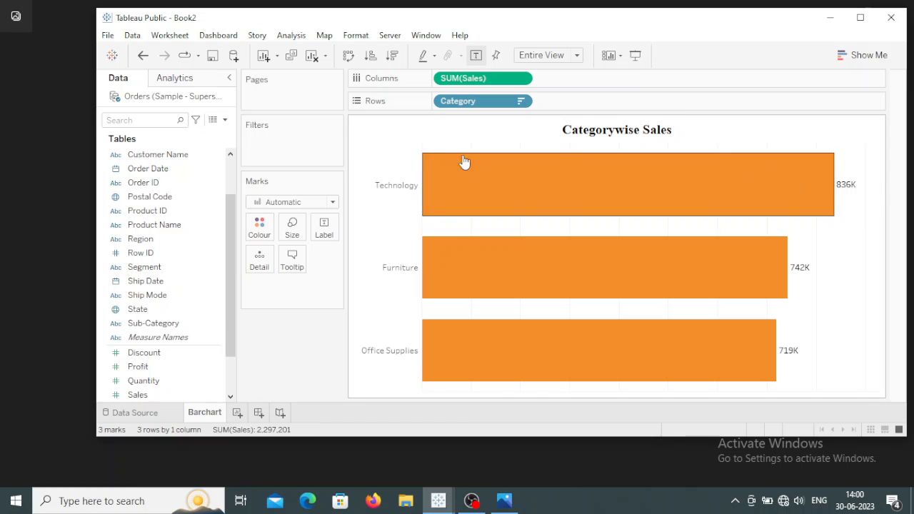
Set the mark labels' font to match the mark colour, with size 10 and bold.
{"action": "left_click", "coordinate": [324, 227]}
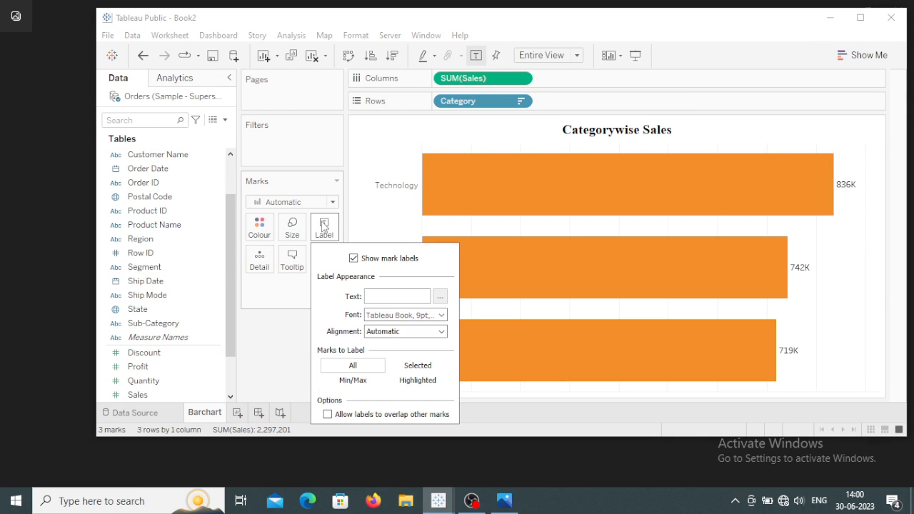
{"action": "left_click", "coordinate": [442, 315]}
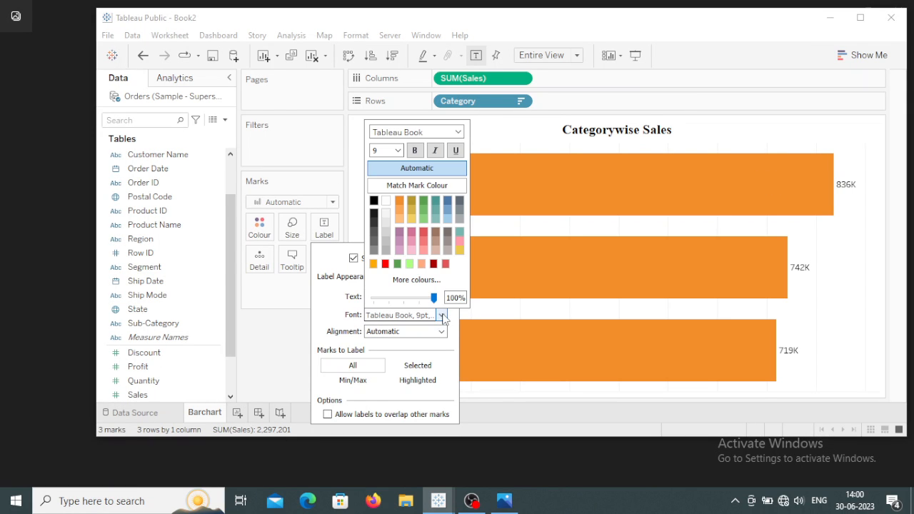
{"action": "left_click", "coordinate": [399, 187]}
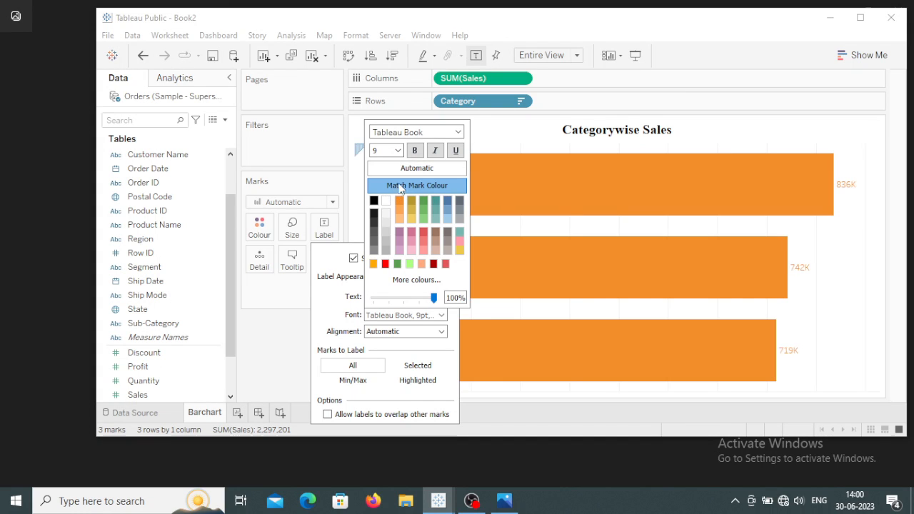
{"action": "left_click", "coordinate": [397, 150]}
{"action": "left_click", "coordinate": [386, 182]}
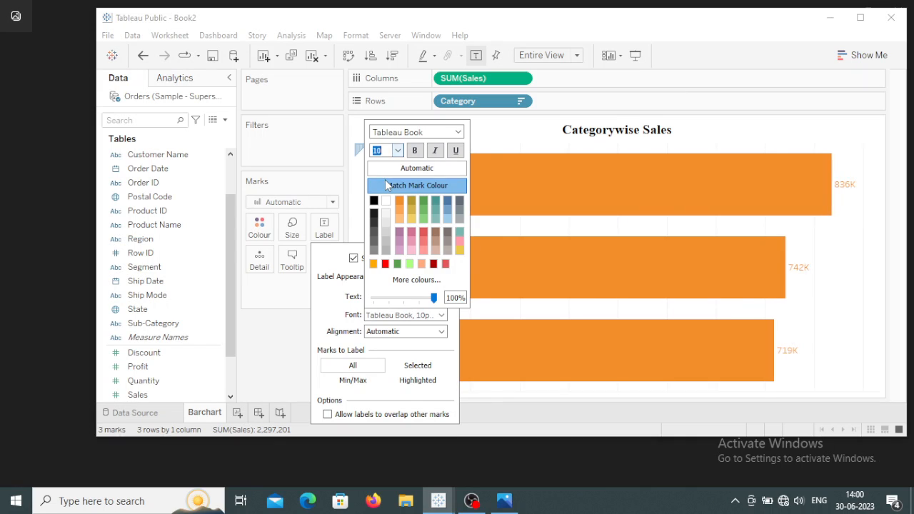
{"action": "left_click", "coordinate": [415, 150]}
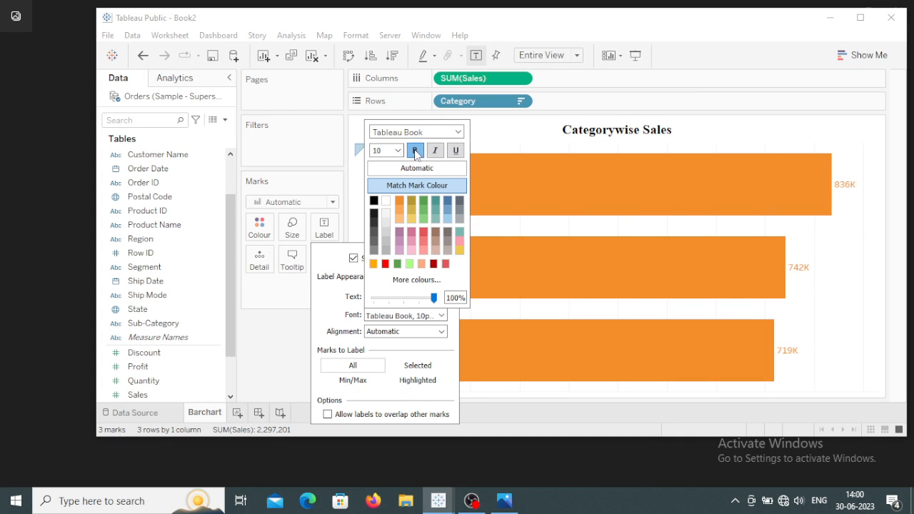
{"action": "left_click", "coordinate": [860, 291]}
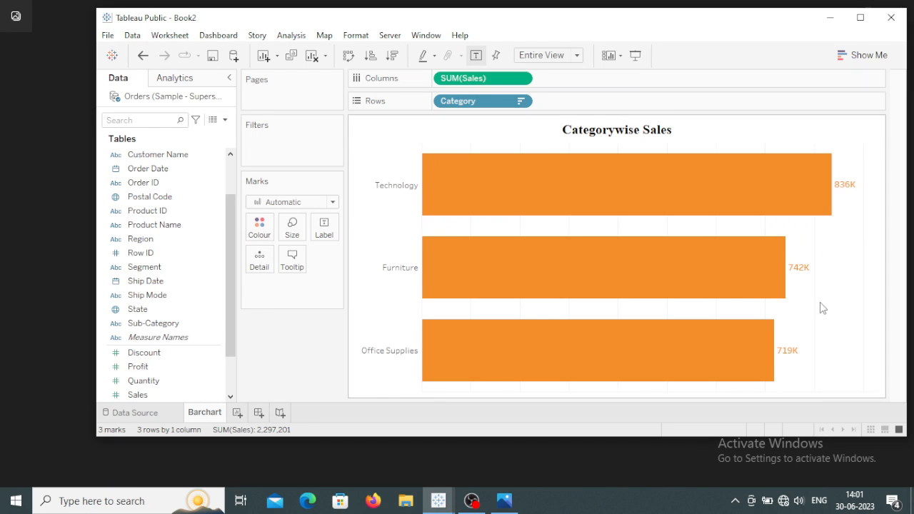
Set the zero lines of the whole sheet to None in the line formatting.
{"action": "right_click", "coordinate": [845, 235]}
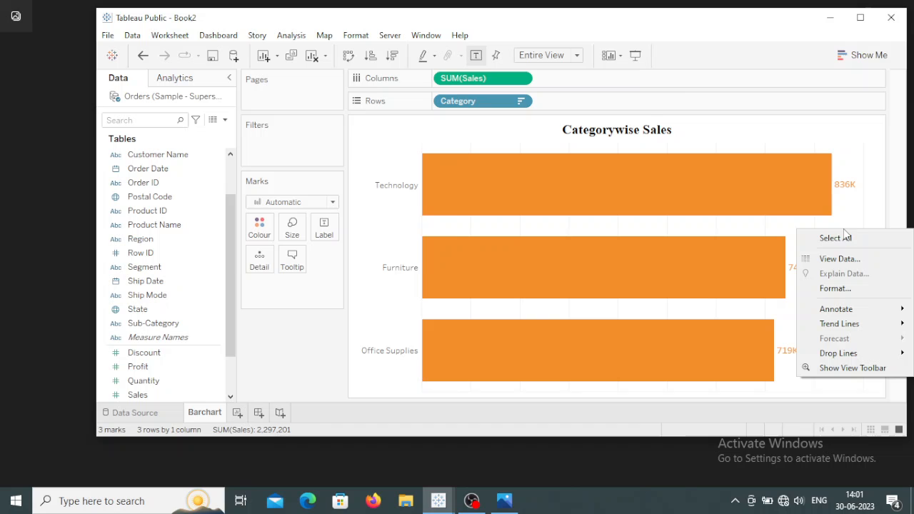
{"action": "left_click", "coordinate": [835, 291]}
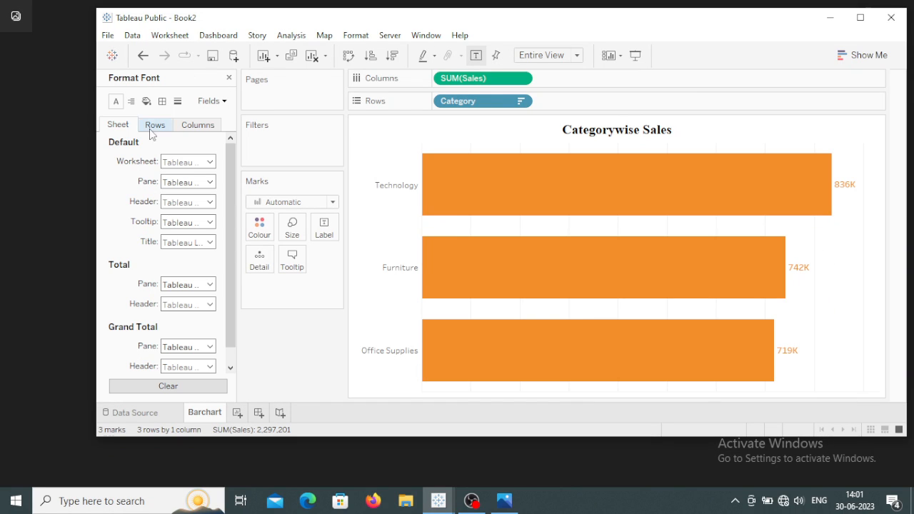
{"action": "left_click", "coordinate": [157, 126]}
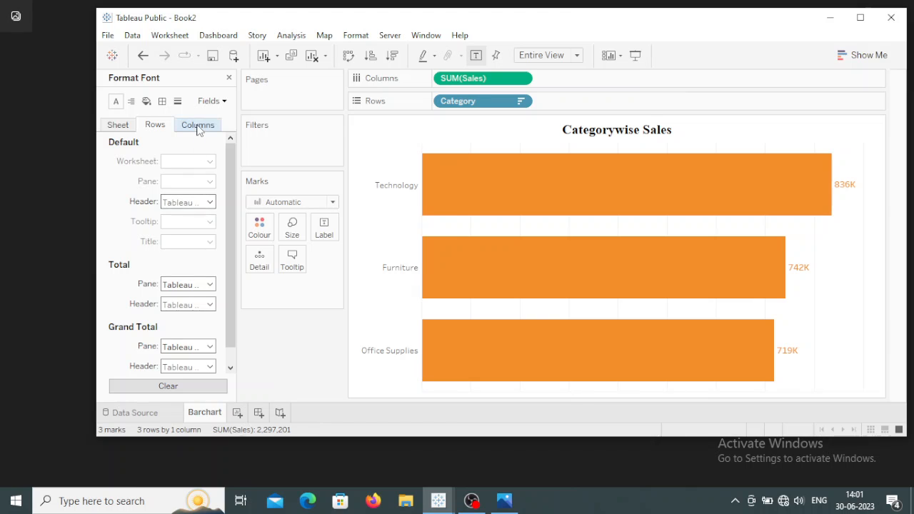
{"action": "left_click", "coordinate": [198, 126]}
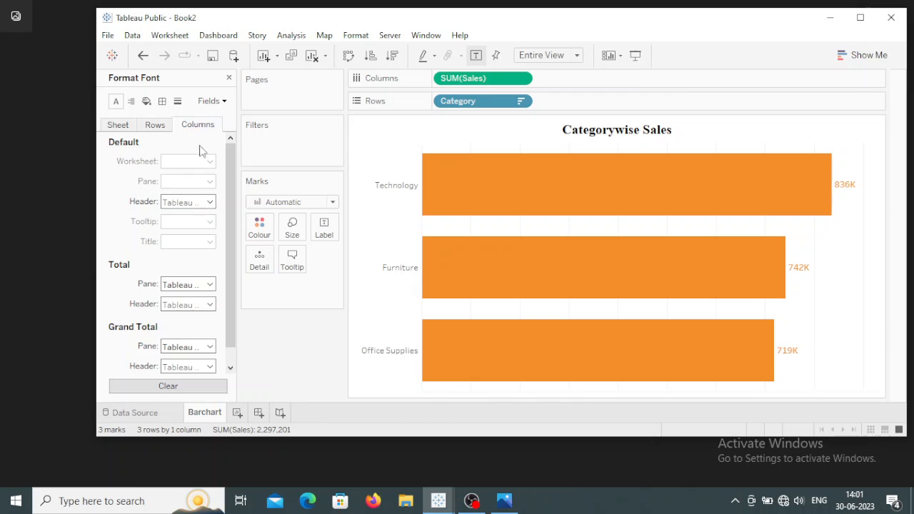
{"action": "left_click", "coordinate": [120, 127]}
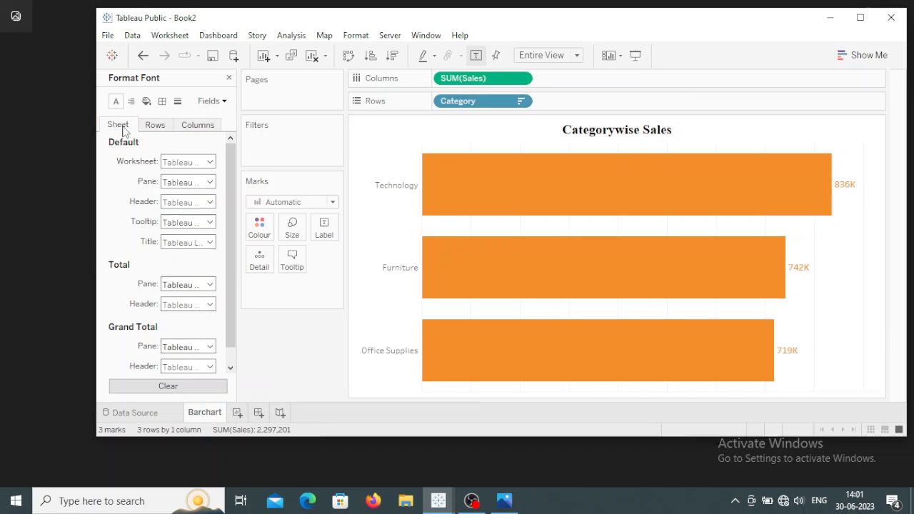
{"action": "left_click", "coordinate": [177, 102]}
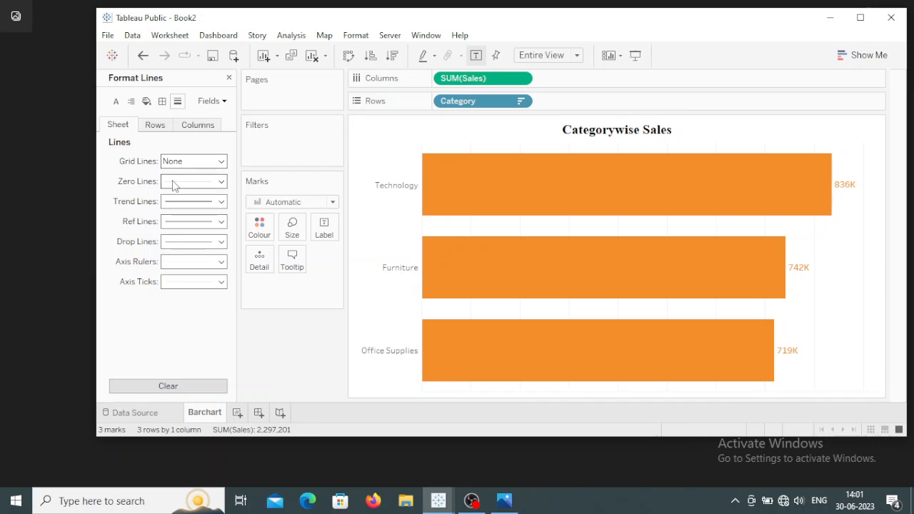
{"action": "left_click", "coordinate": [218, 183]}
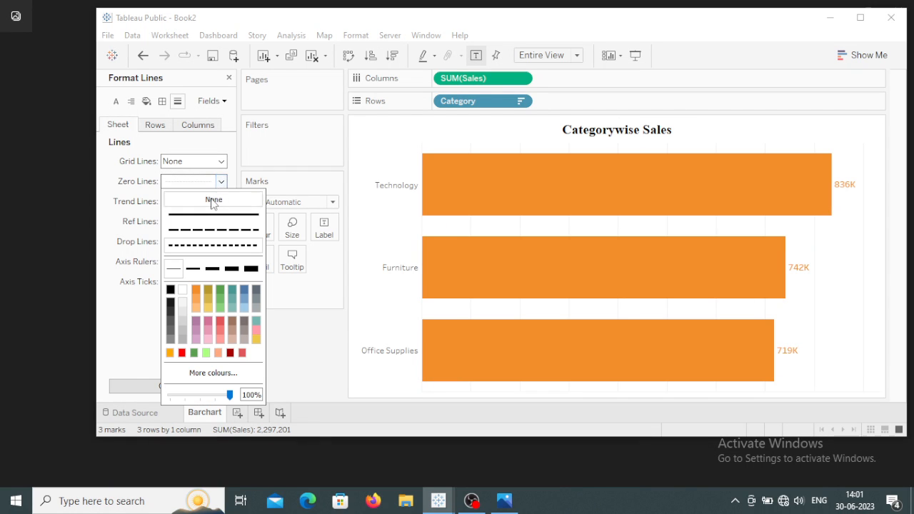
{"action": "left_click", "coordinate": [213, 199]}
Remove the column grid lines by setting them to None.
{"action": "left_click", "coordinate": [155, 125]}
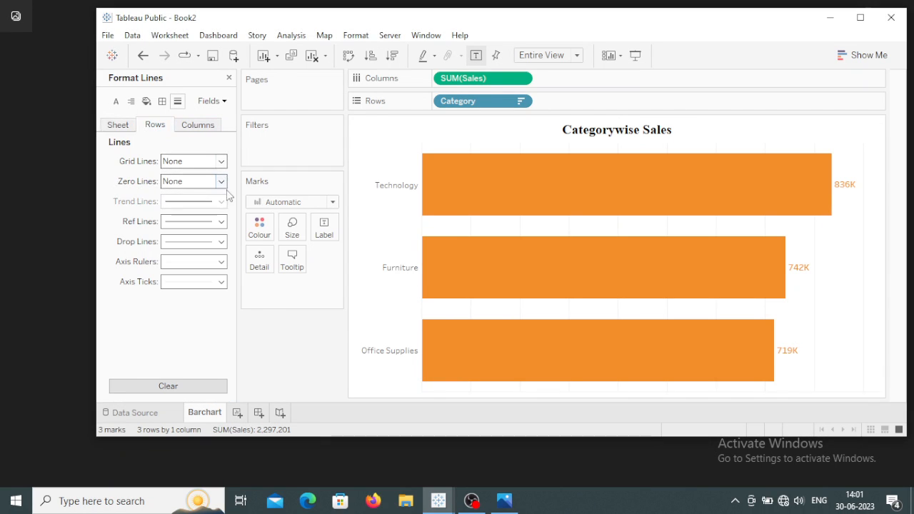
{"action": "left_click", "coordinate": [203, 126]}
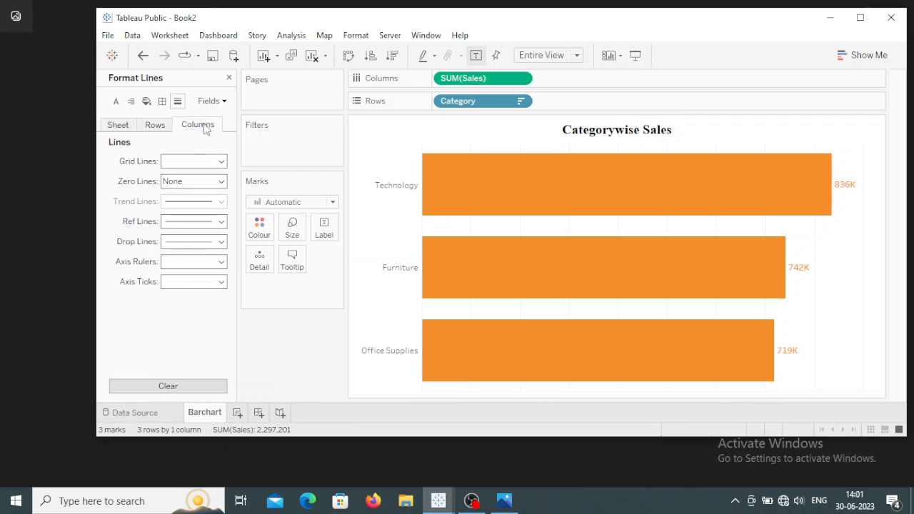
{"action": "left_click", "coordinate": [221, 161]}
{"action": "left_click", "coordinate": [213, 179]}
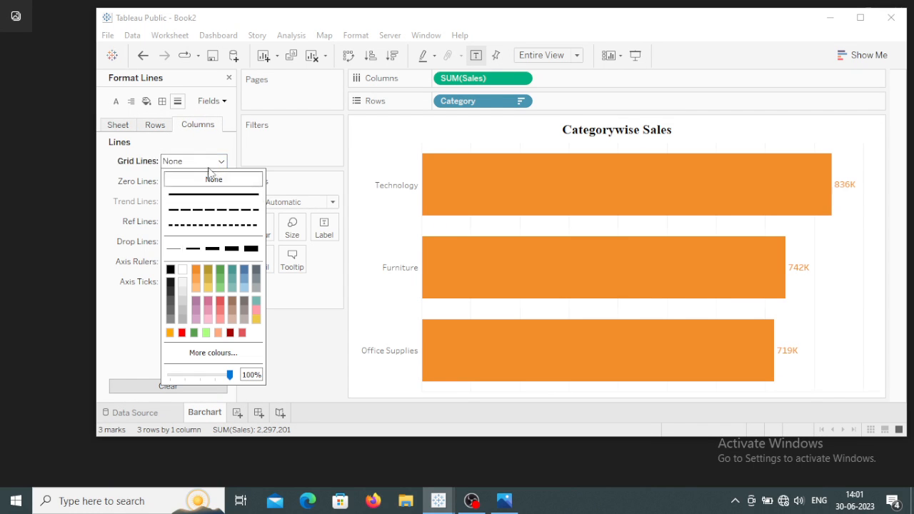
Set the drop lines for rows to None and close the line formatting settings.
{"action": "left_click", "coordinate": [166, 133]}
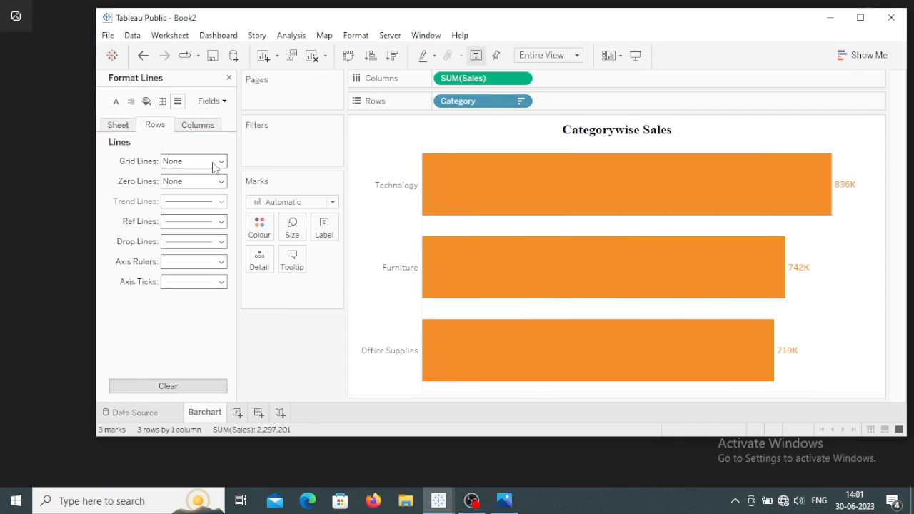
{"action": "left_click", "coordinate": [221, 243]}
{"action": "left_click", "coordinate": [212, 259]}
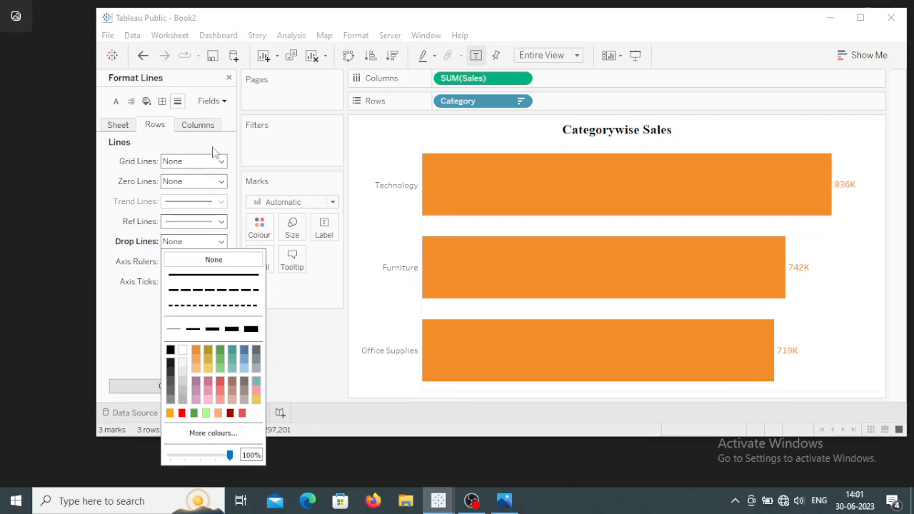
{"action": "left_click", "coordinate": [207, 127]}
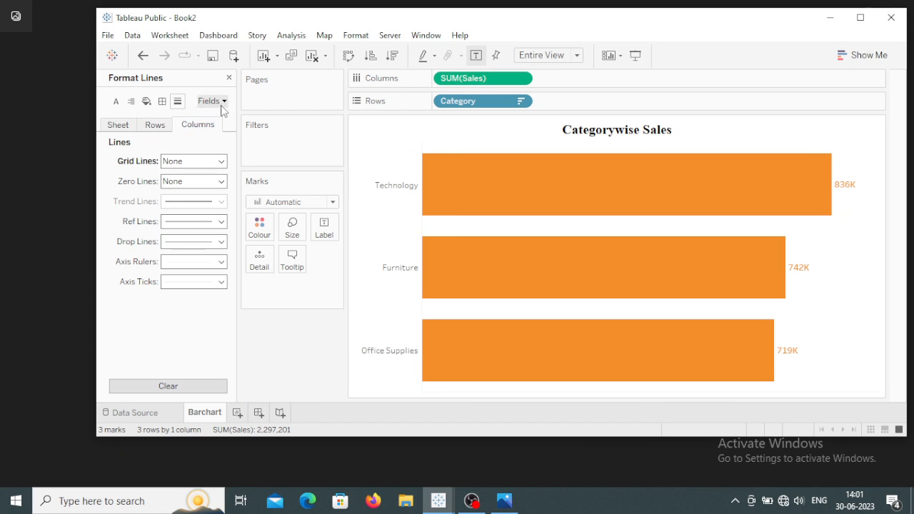
{"action": "left_click", "coordinate": [228, 78]}
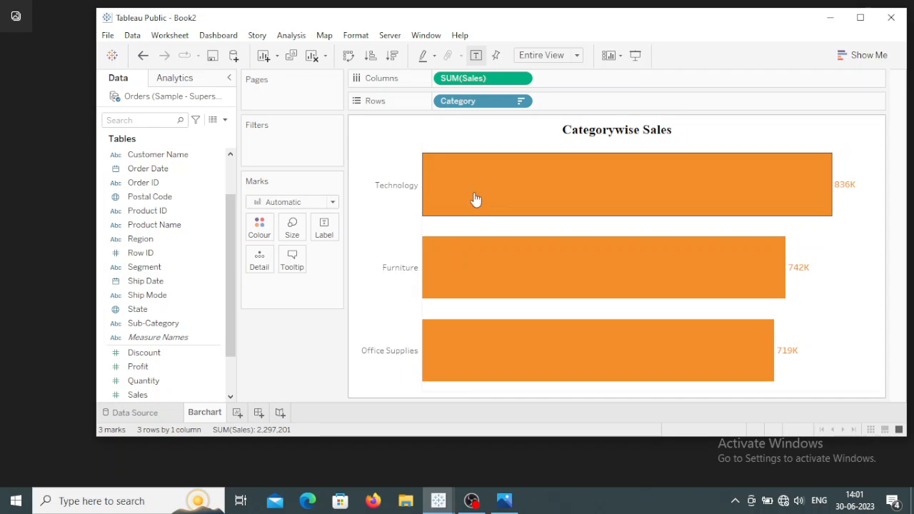
Reduce the mark size to slightly below the midpoint so the bars become thinner.
{"action": "left_click", "coordinate": [292, 228]}
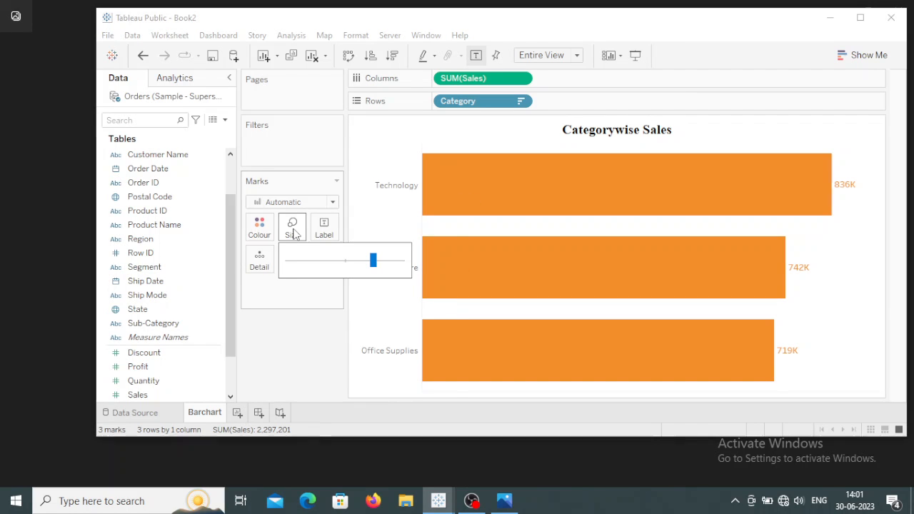
{"action": "left_click", "coordinate": [339, 261]}
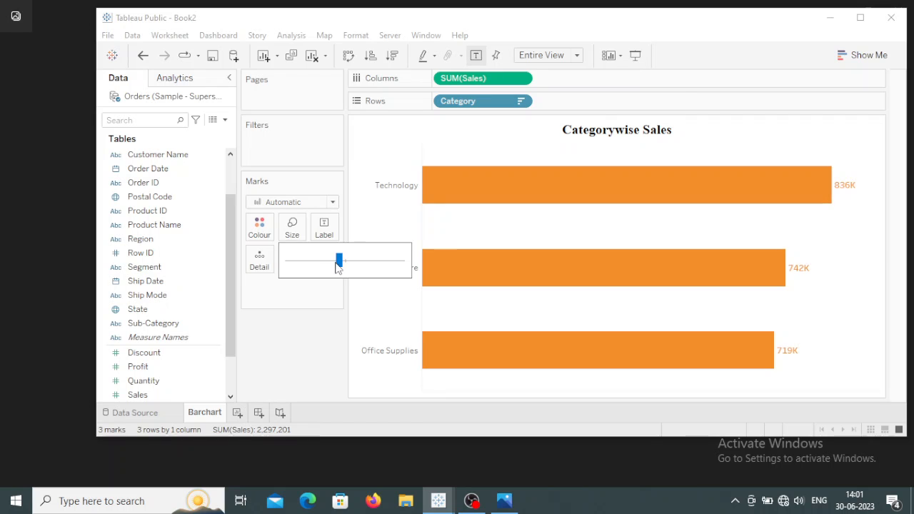
{"action": "left_click_drag", "start_coordinate": [336, 265], "coordinate": [333, 263]}
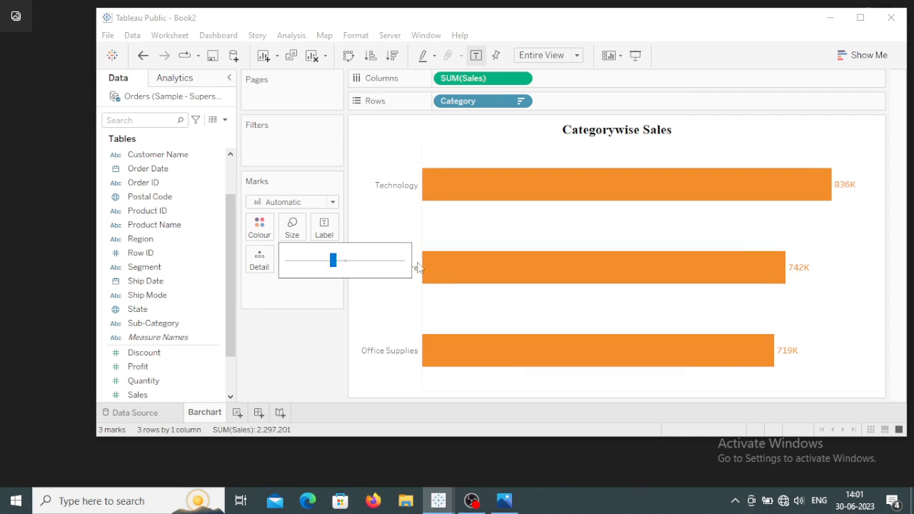
{"action": "left_click", "coordinate": [306, 349]}
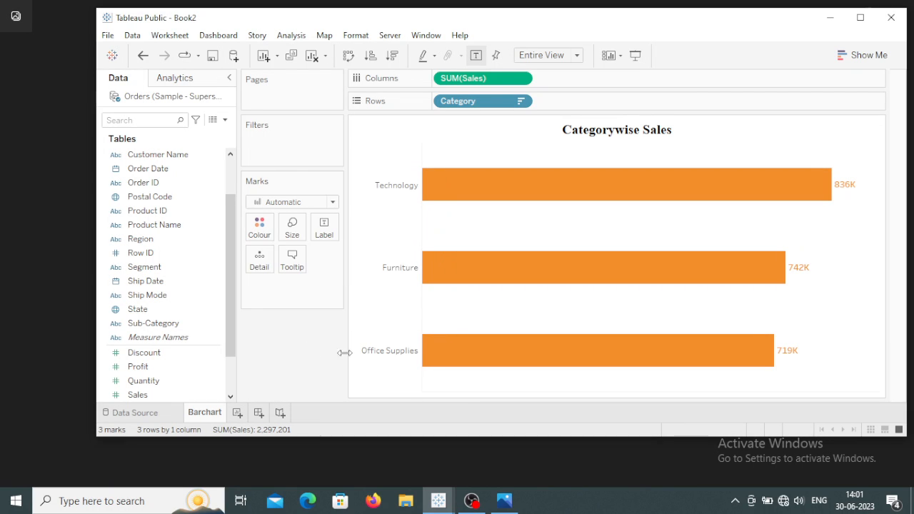
Format the Category header labels with a bold, black font.
{"action": "left_click", "coordinate": [370, 178]}
{"action": "right_click", "coordinate": [369, 177]}
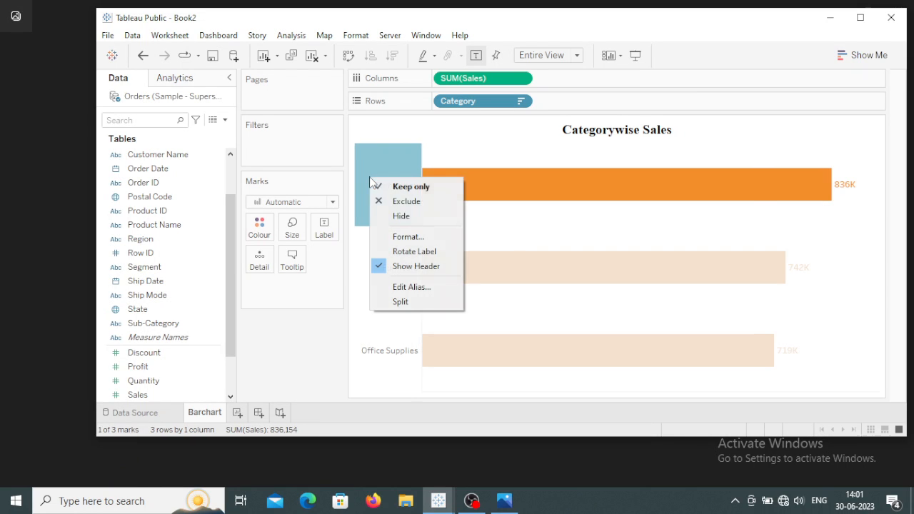
{"action": "left_click", "coordinate": [407, 236]}
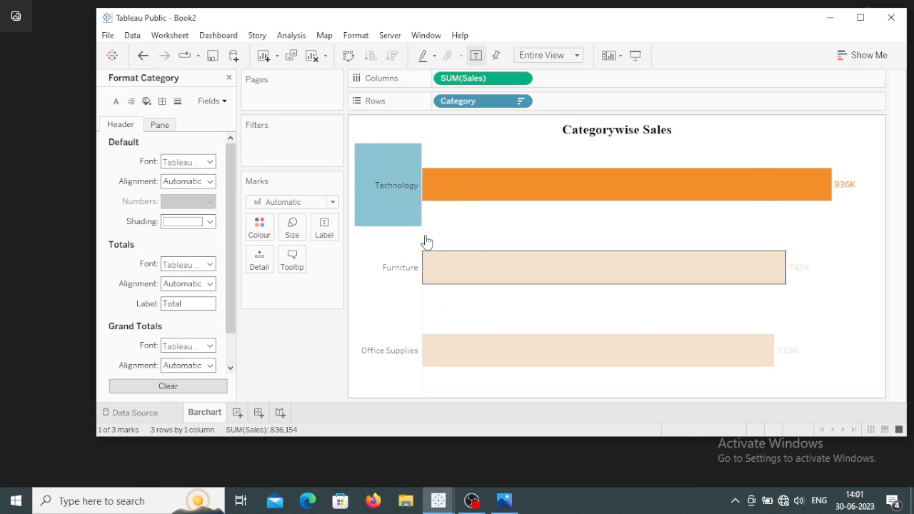
{"action": "left_click", "coordinate": [210, 163]}
{"action": "double_click", "coordinate": [183, 199]}
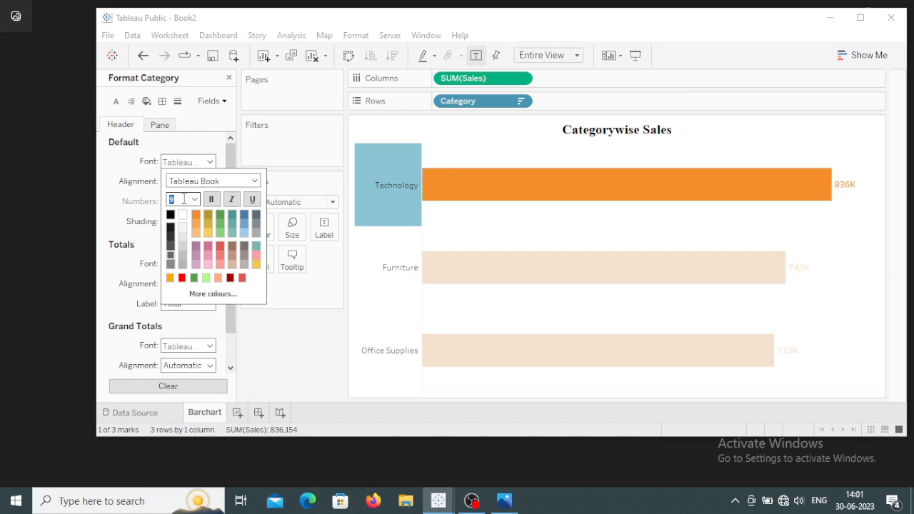
{"action": "type", "text": "10"}
{"action": "left_click", "coordinate": [211, 200]}
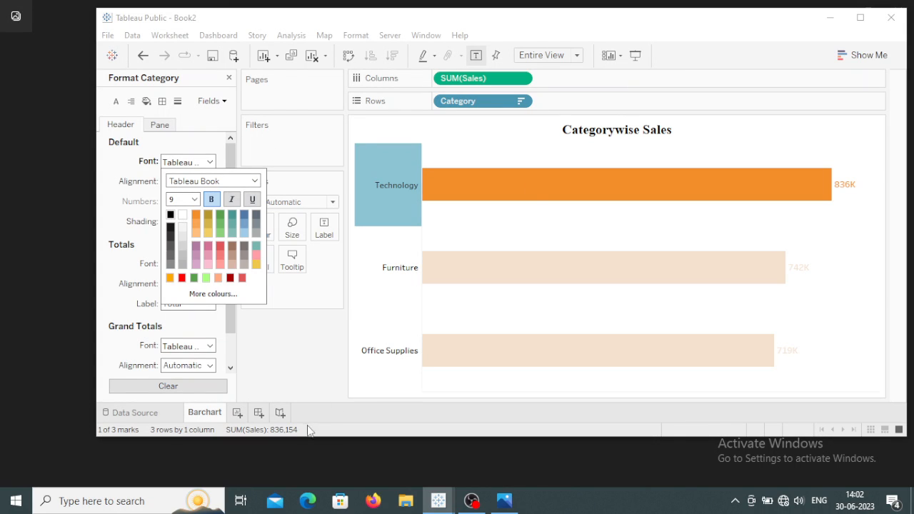
{"action": "left_click", "coordinate": [313, 376]}
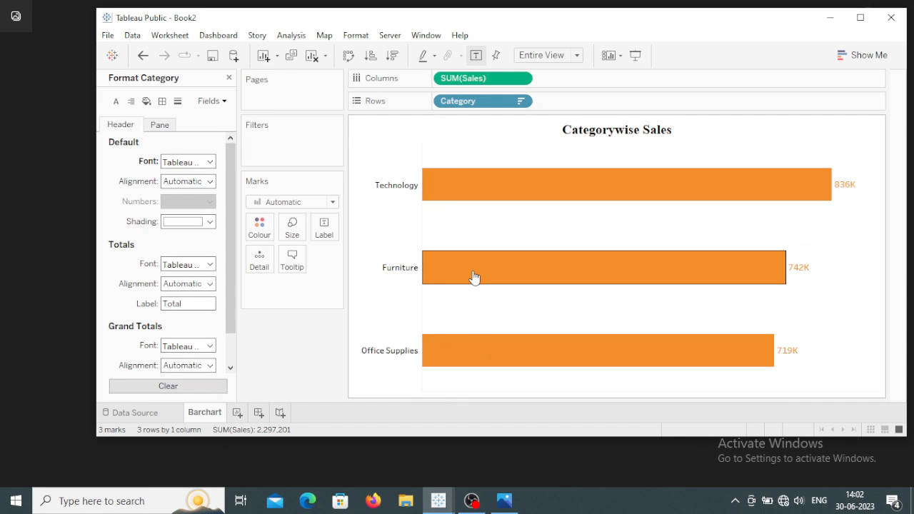
Add a new worksheet and copy the Barchart sheet's formatting onto it.
{"action": "left_click", "coordinate": [237, 413]}
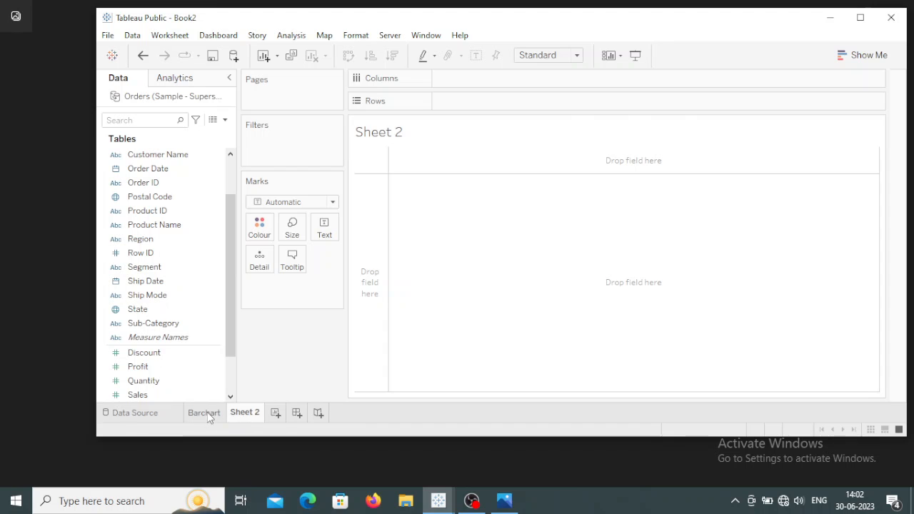
{"action": "left_click", "coordinate": [205, 413]}
{"action": "right_click", "coordinate": [209, 417]}
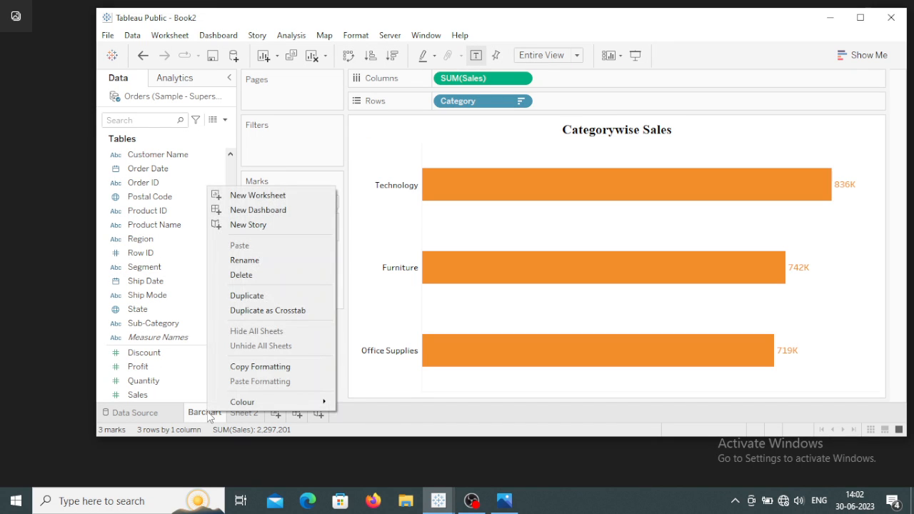
{"action": "left_click", "coordinate": [227, 366]}
{"action": "left_click", "coordinate": [243, 414]}
{"action": "right_click", "coordinate": [243, 416]}
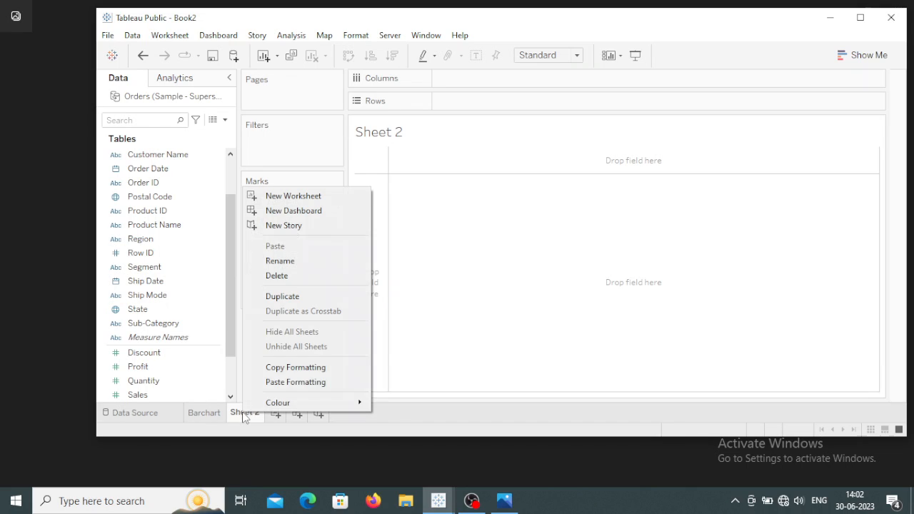
{"action": "left_click", "coordinate": [255, 384]}
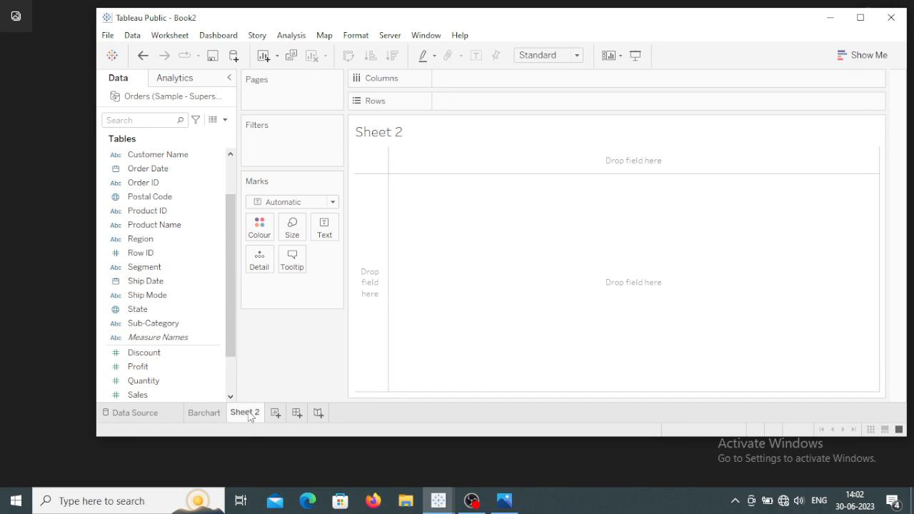
Rename the new worksheet as Piechart and replace its title text with "Regionwise Sales".
{"action": "double_click", "coordinate": [247, 416]}
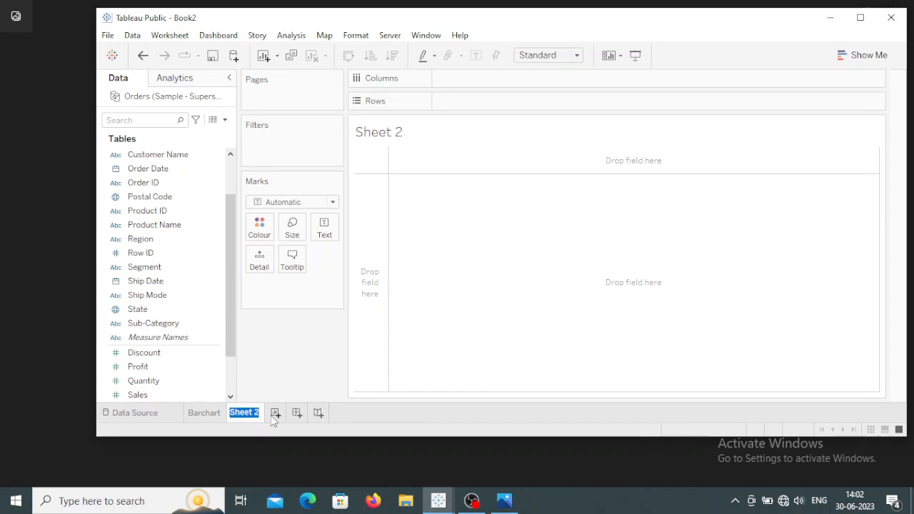
{"action": "type", "text": "Piechart"}
{"action": "double_click", "coordinate": [381, 135]}
{"action": "key", "text": "ctrl+a"}
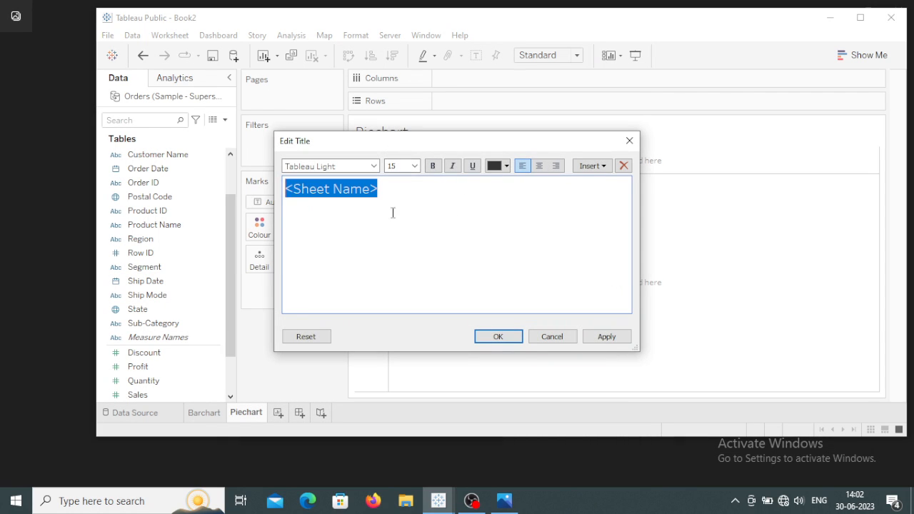
{"action": "type", "text": "Regionwise"}
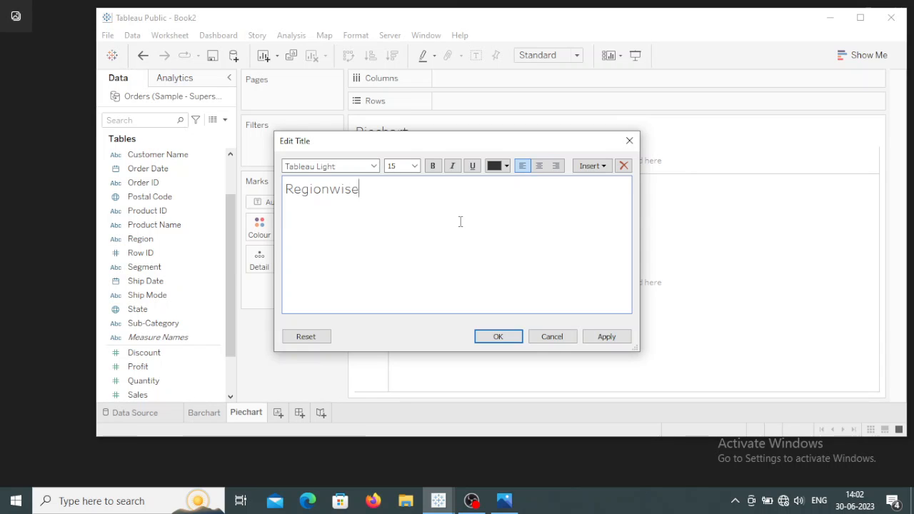
{"action": "type", "text": " Sale"}
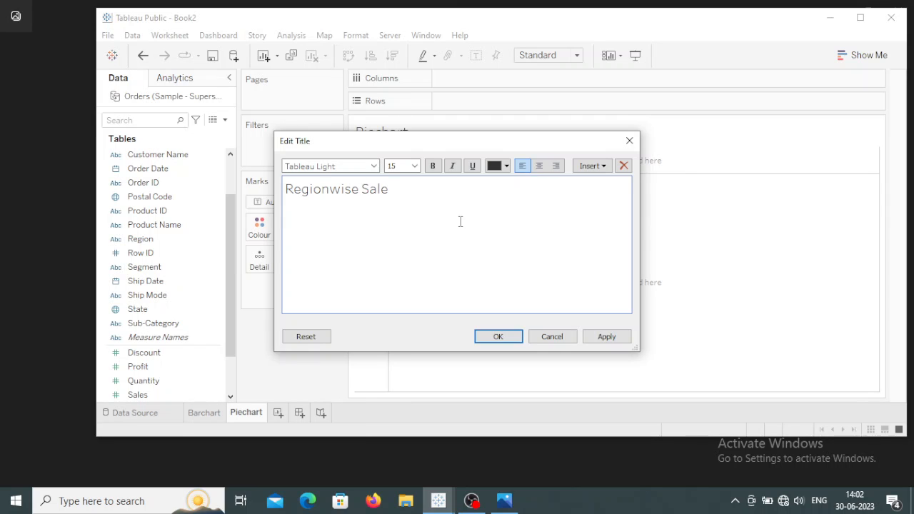
{"action": "type", "text": "s"}
Format the "Regionwise Sales" title in bold Times New Roman, centre it, and apply the change.
{"action": "left_click_drag", "start_coordinate": [285, 189], "coordinate": [426, 200]}
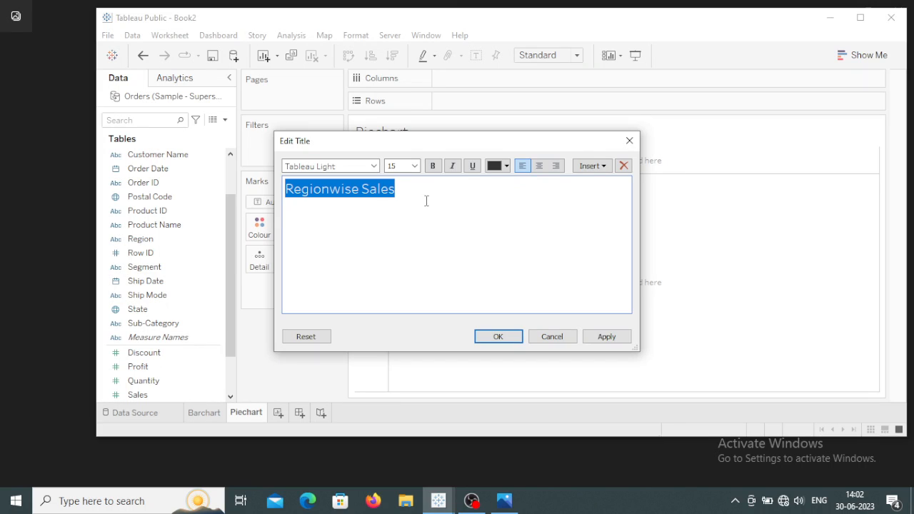
{"action": "left_click", "coordinate": [372, 167]}
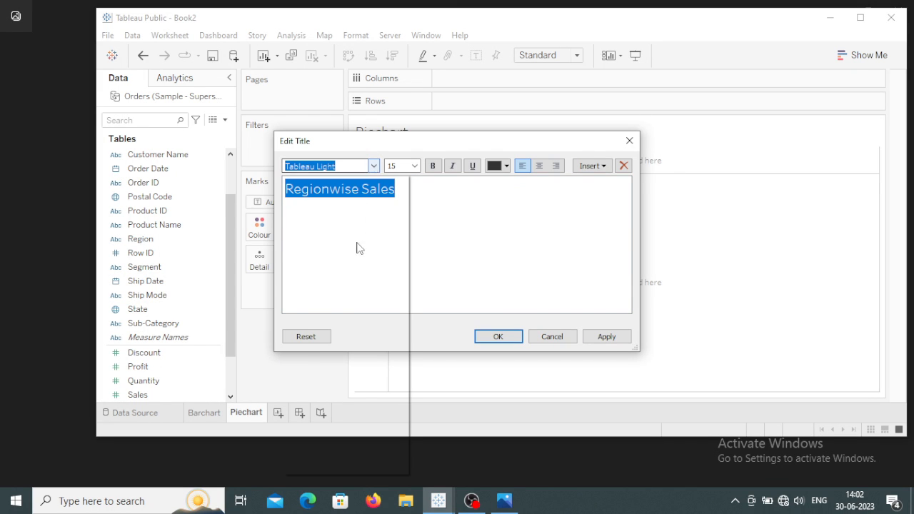
{"action": "left_click", "coordinate": [350, 236]}
{"action": "left_click", "coordinate": [432, 165]}
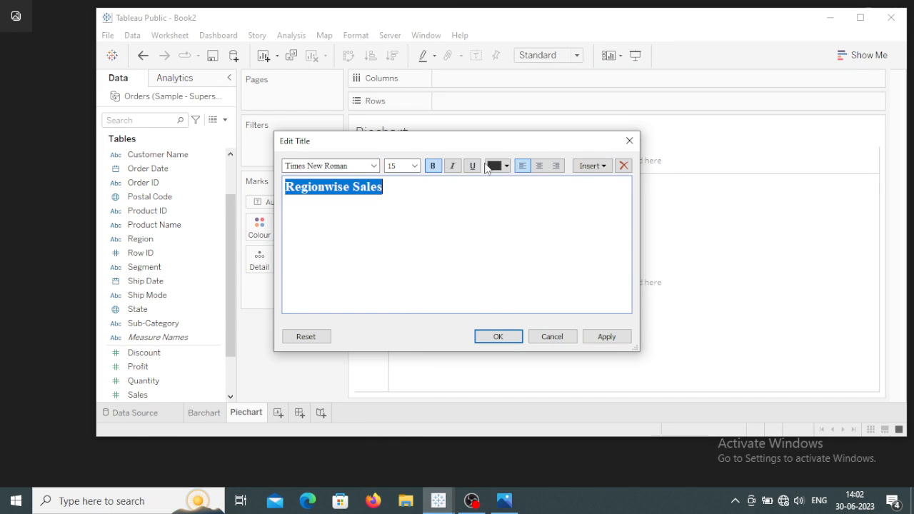
{"action": "left_click", "coordinate": [539, 166]}
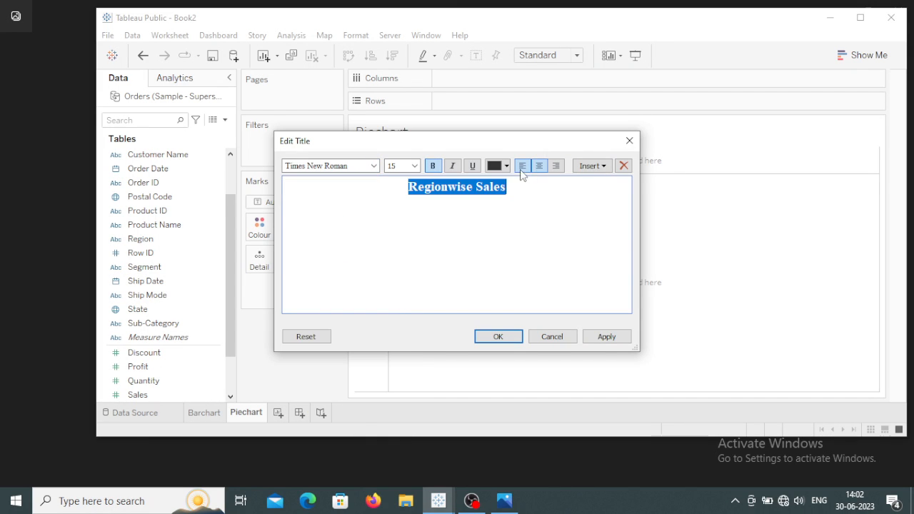
{"action": "left_click", "coordinate": [606, 336]}
{"action": "left_click", "coordinate": [511, 339]}
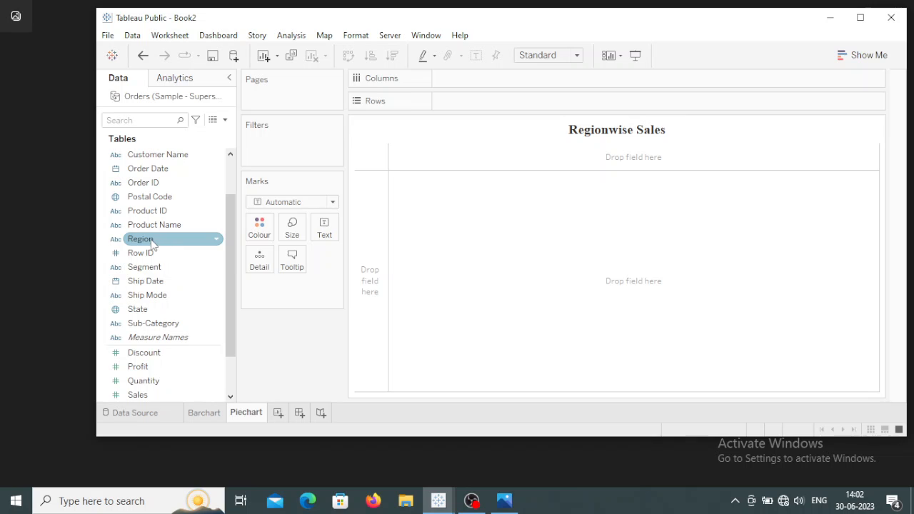
Build a pie chart of Sales by Region, starting with Region on Columns and Sales on Rows.
{"action": "left_click_drag", "start_coordinate": [150, 246], "coordinate": [464, 80]}
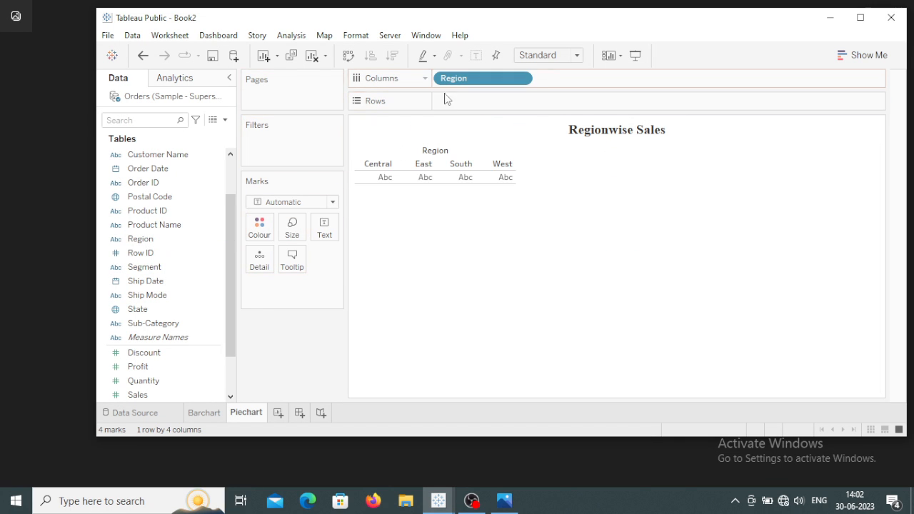
{"action": "left_click_drag", "start_coordinate": [157, 398], "coordinate": [477, 104]}
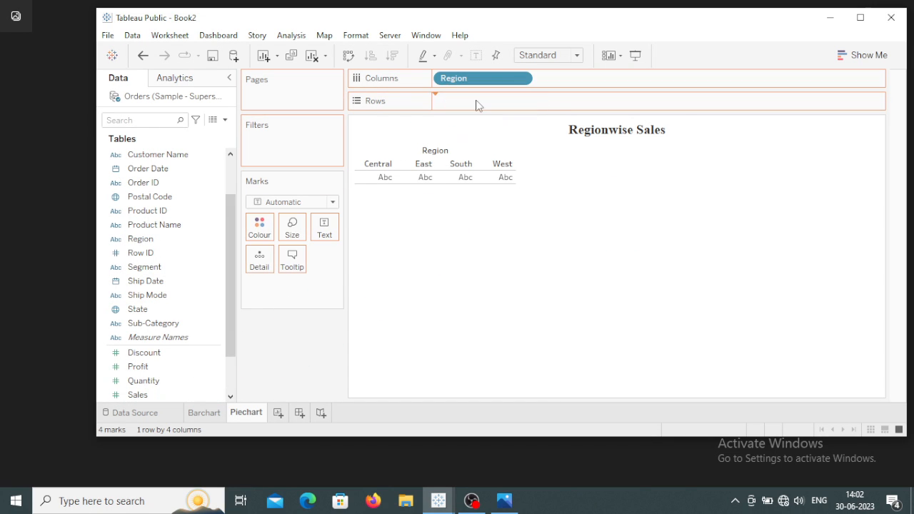
{"action": "left_click", "coordinate": [855, 60]}
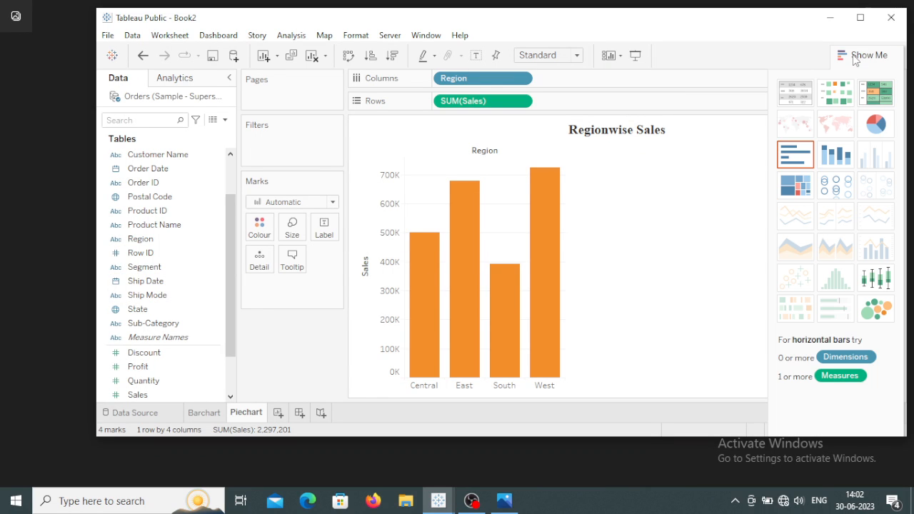
{"action": "left_click", "coordinate": [878, 131]}
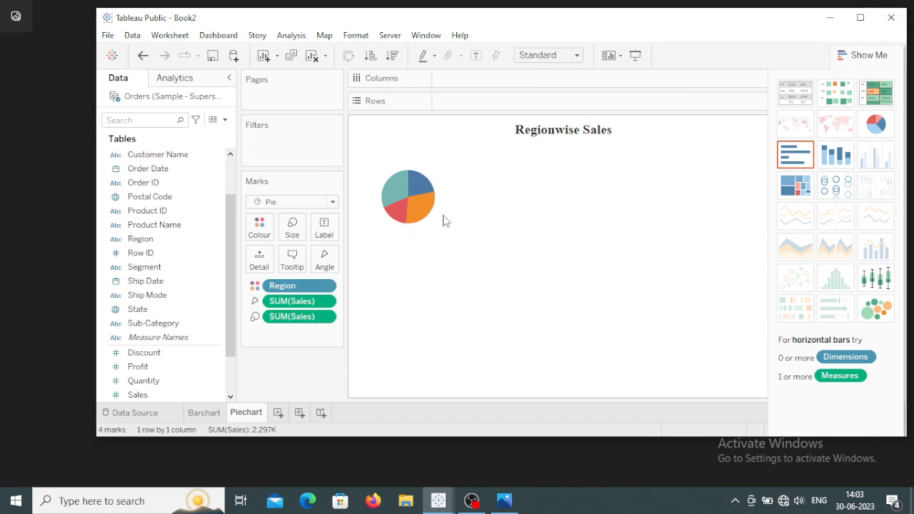
Fit the pie chart to Entire View and close the Show Me chart picker.
{"action": "left_click", "coordinate": [579, 56]}
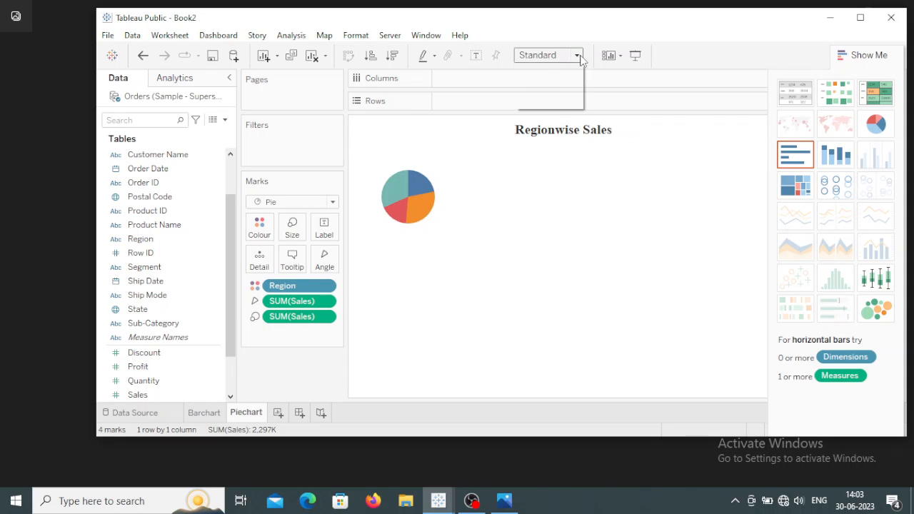
{"action": "left_click", "coordinate": [569, 102]}
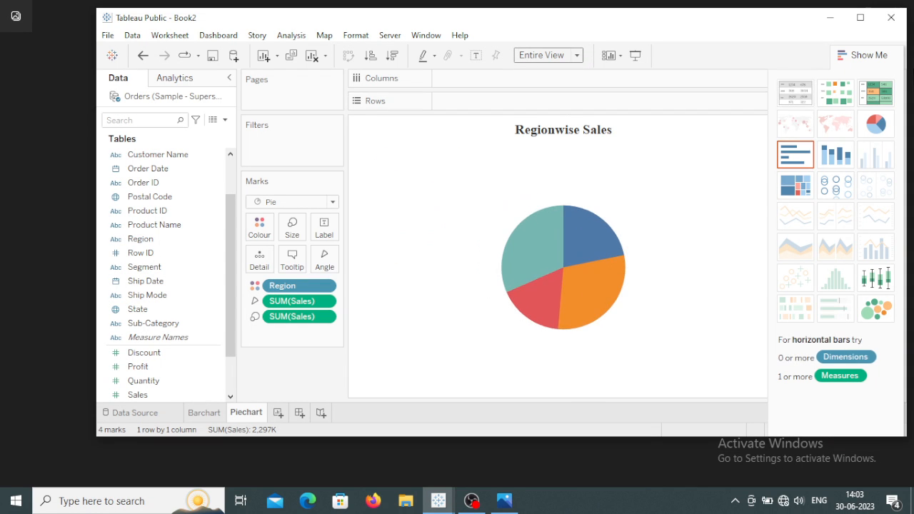
{"action": "left_click_drag", "start_coordinate": [879, 57], "coordinate": [855, 65]}
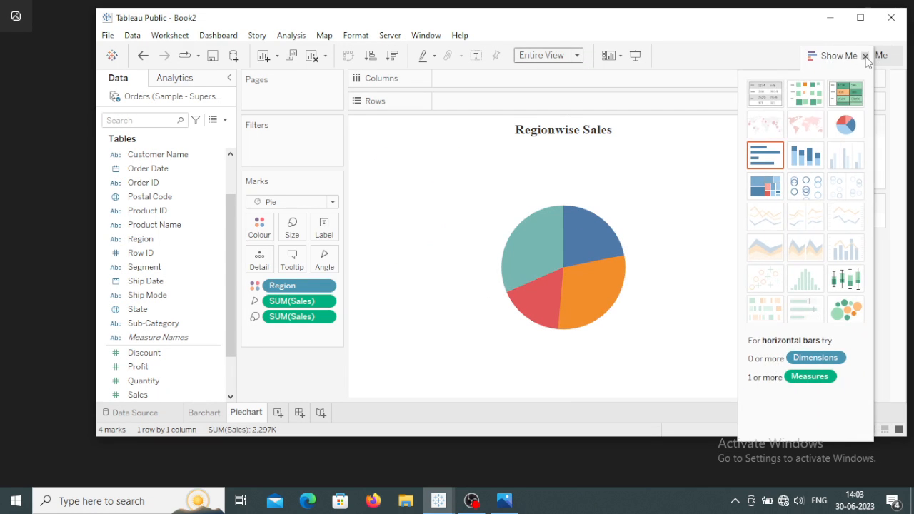
{"action": "left_click", "coordinate": [865, 56]}
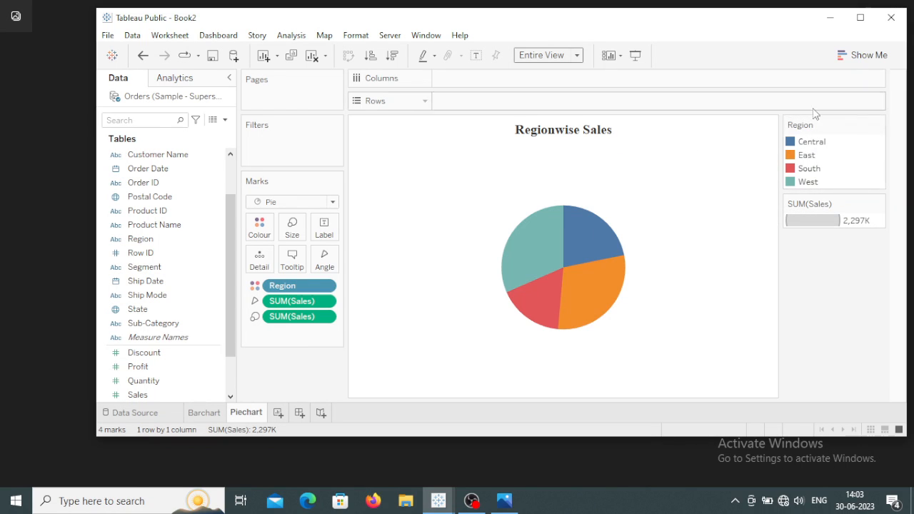
Hide both the Region colour legend and the Sales size legend on the Piechart sheet.
{"action": "left_click", "coordinate": [619, 56]}
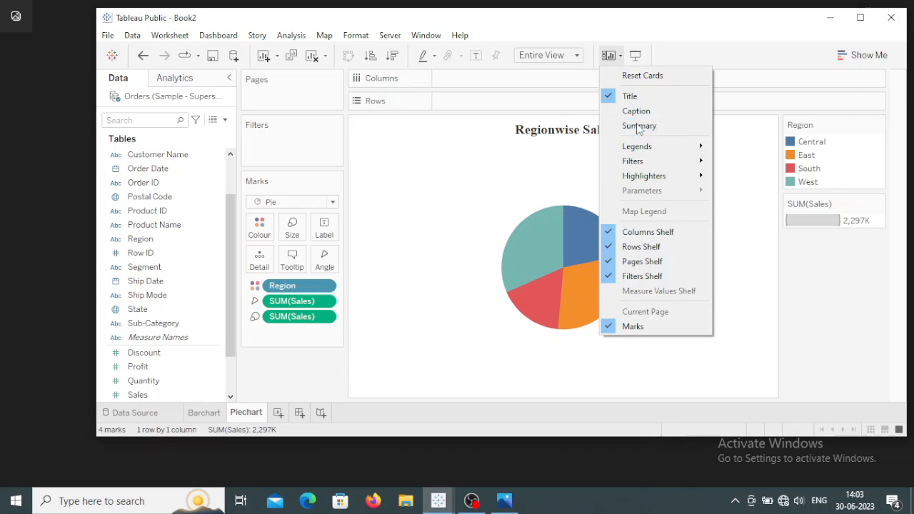
{"action": "mouse_move", "coordinate": [666, 145]}
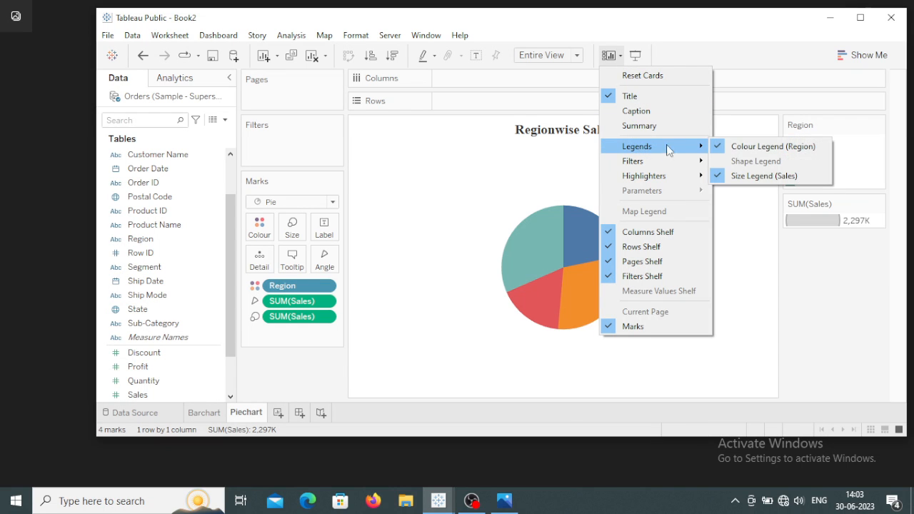
{"action": "left_click", "coordinate": [720, 148]}
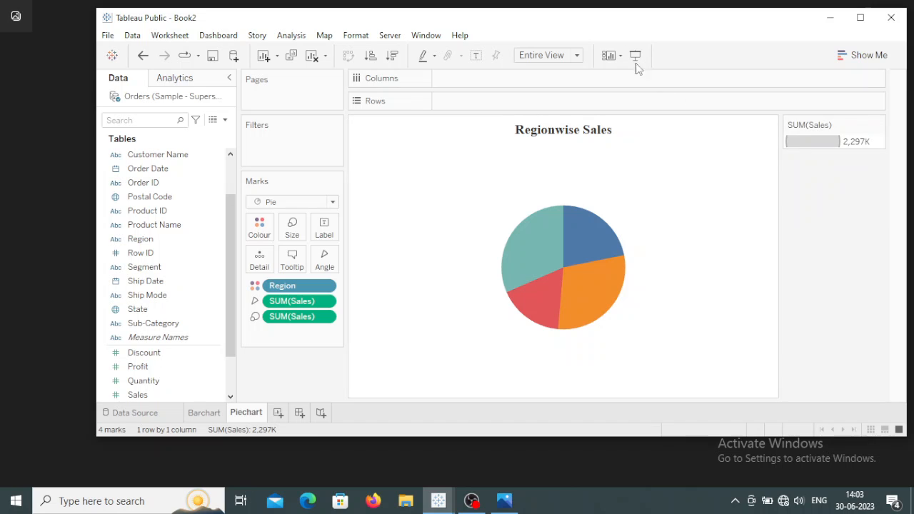
{"action": "left_click", "coordinate": [611, 55]}
{"action": "mouse_move", "coordinate": [666, 147]}
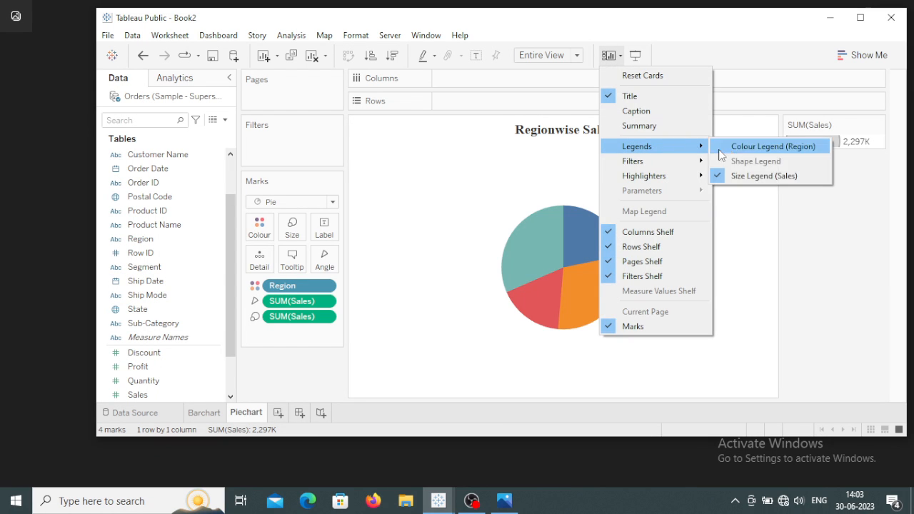
{"action": "left_click", "coordinate": [728, 176]}
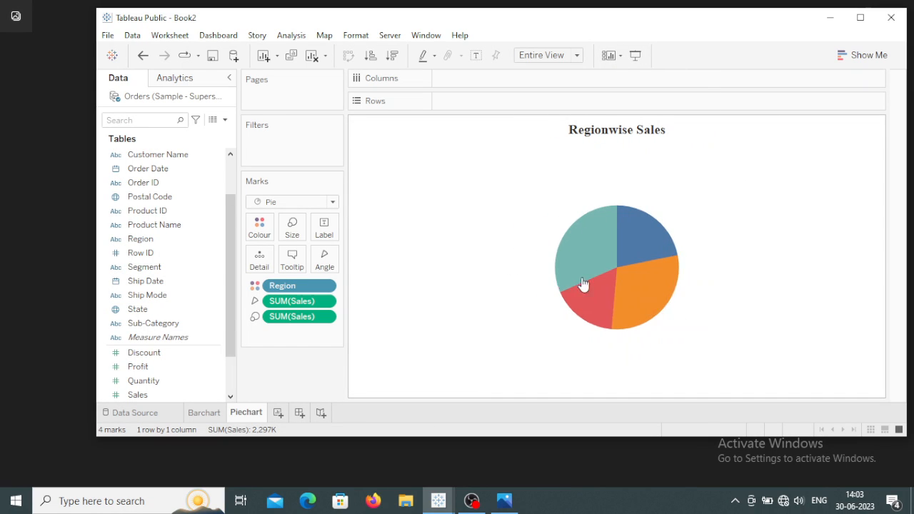
Turn off tooltips for the pie chart's marks.
{"action": "mouse_move", "coordinate": [607, 263]}
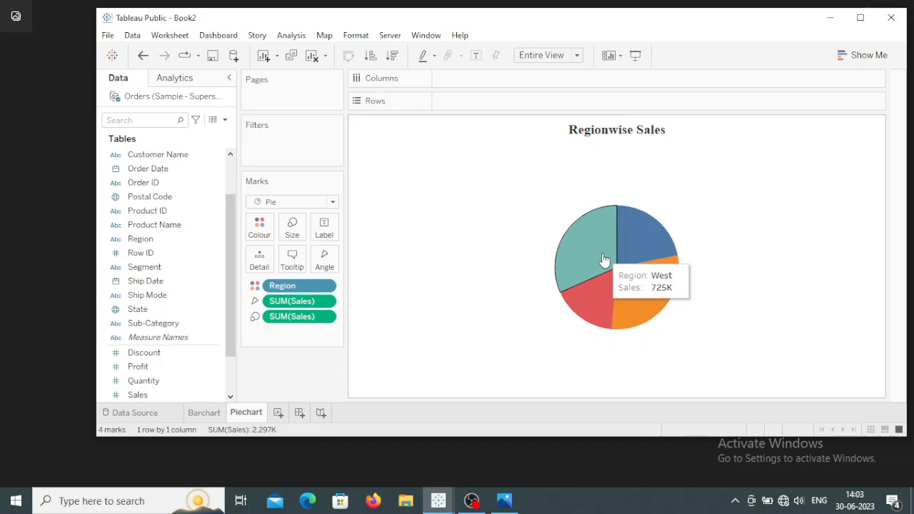
{"action": "left_click", "coordinate": [294, 260]}
{"action": "left_click", "coordinate": [287, 306]}
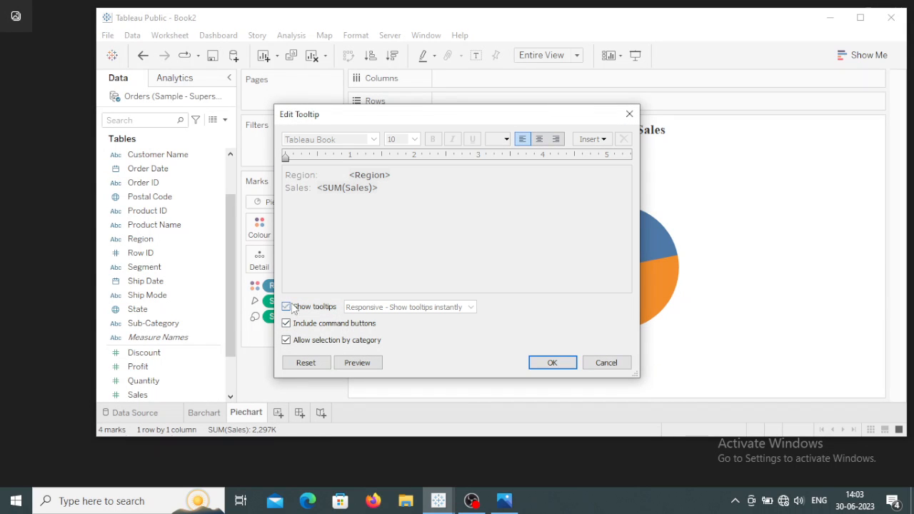
{"action": "left_click", "coordinate": [564, 362]}
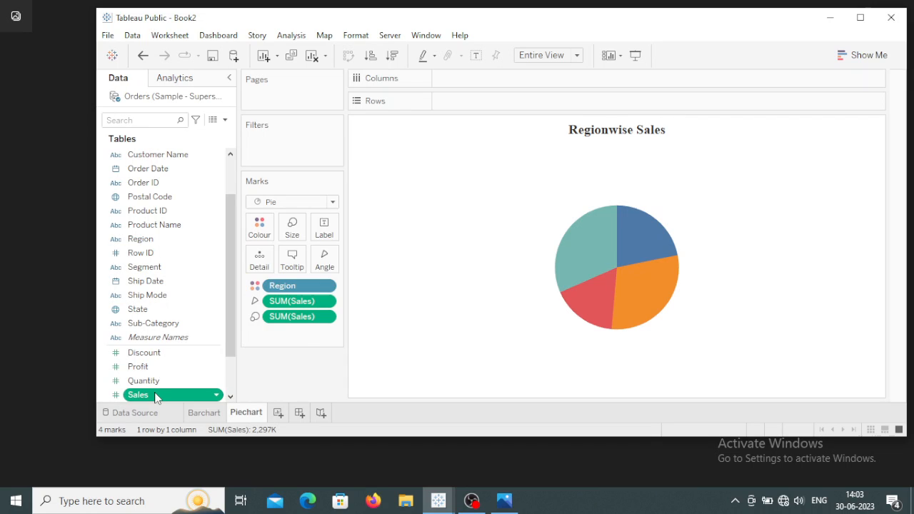
Label the pie slices with their Sales values and Region names.
{"action": "left_click_drag", "start_coordinate": [155, 397], "coordinate": [327, 231]}
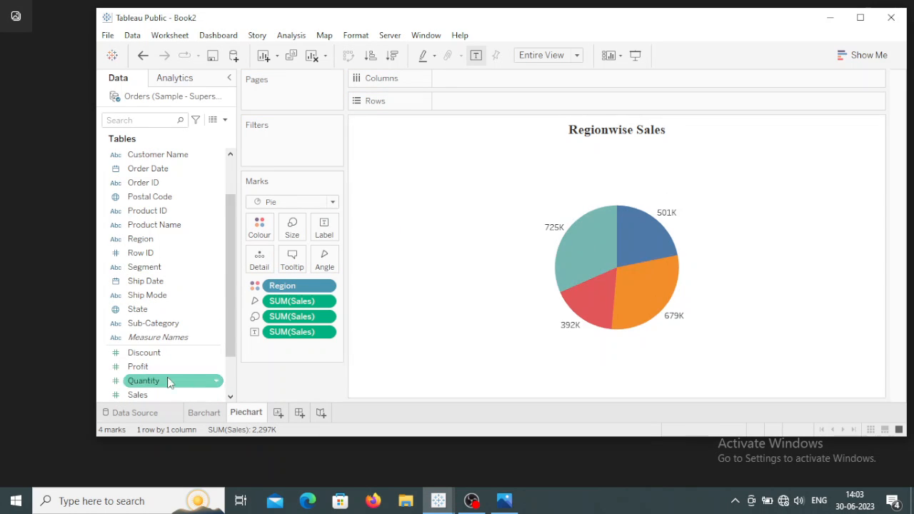
{"action": "left_click_drag", "start_coordinate": [173, 238], "coordinate": [327, 230]}
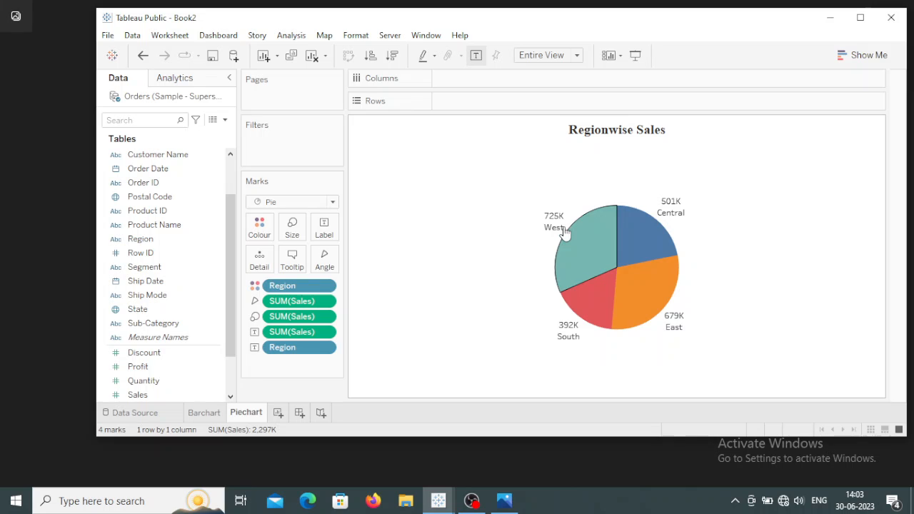
Sort the pie slices in descending order of sales and enlarge the pie to a mark size slightly below the midpoint.
{"action": "left_click", "coordinate": [393, 56]}
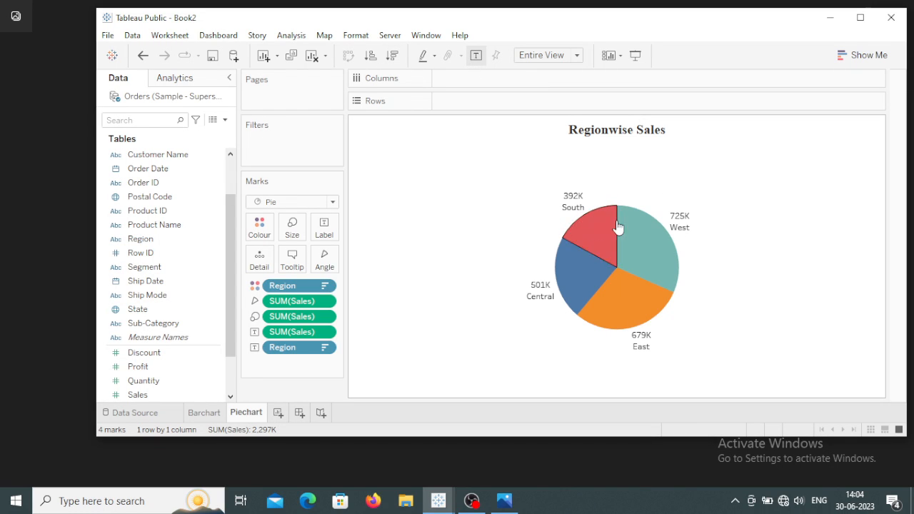
{"action": "left_click", "coordinate": [292, 225]}
{"action": "left_click_drag", "start_coordinate": [328, 267], "coordinate": [333, 267]}
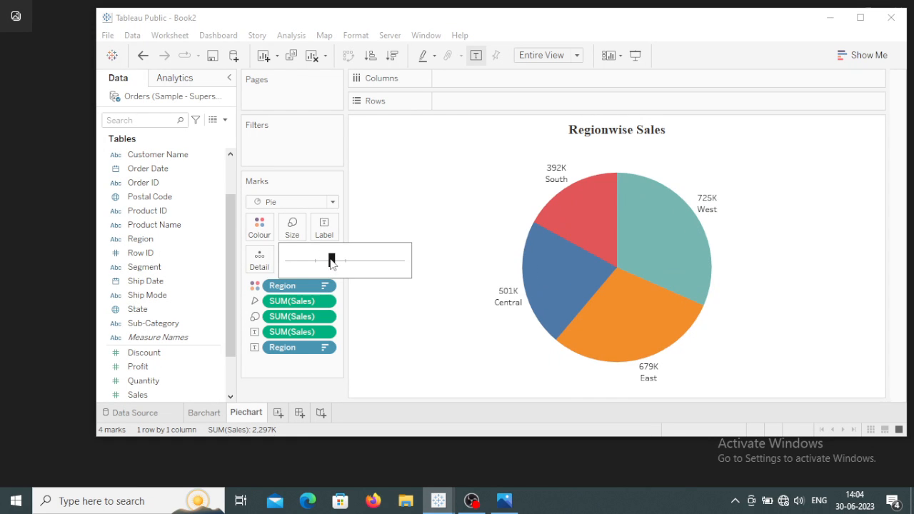
{"action": "left_click", "coordinate": [398, 376]}
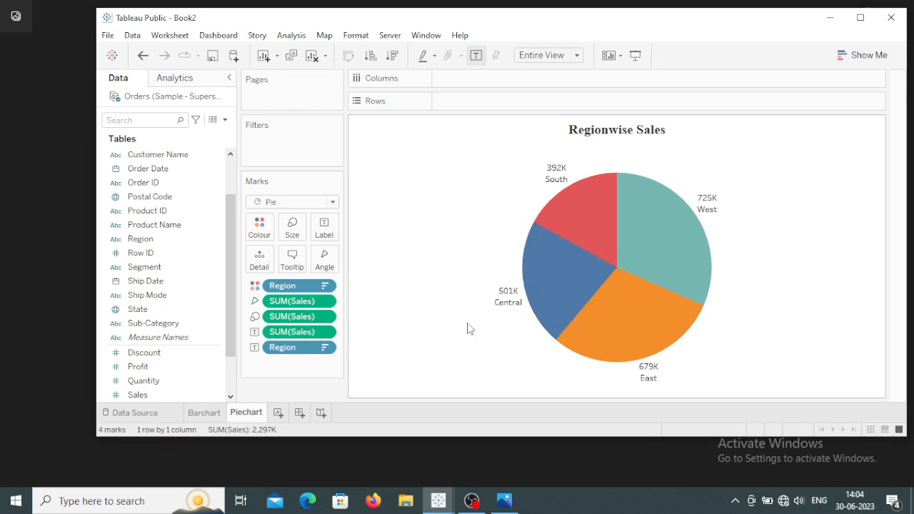
Add a new worksheet and rename it as Linechart.
{"action": "left_click", "coordinate": [277, 412]}
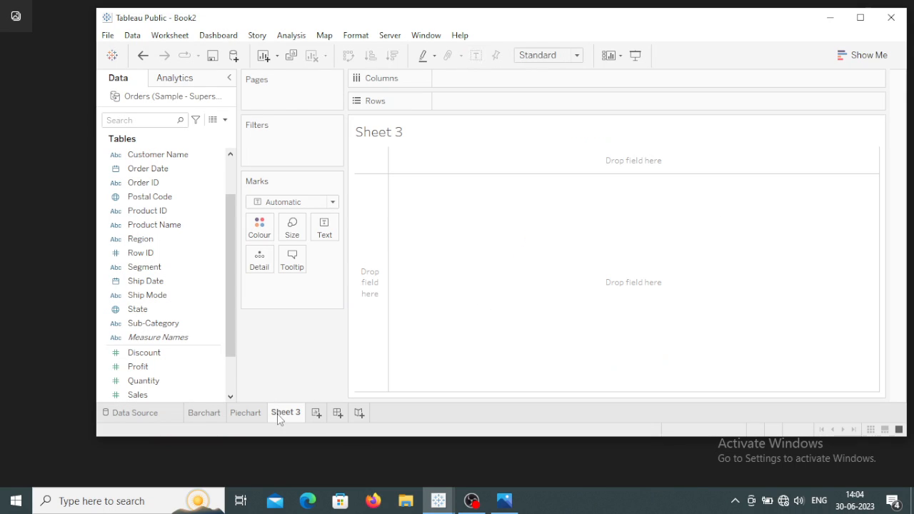
{"action": "double_click", "coordinate": [280, 413]}
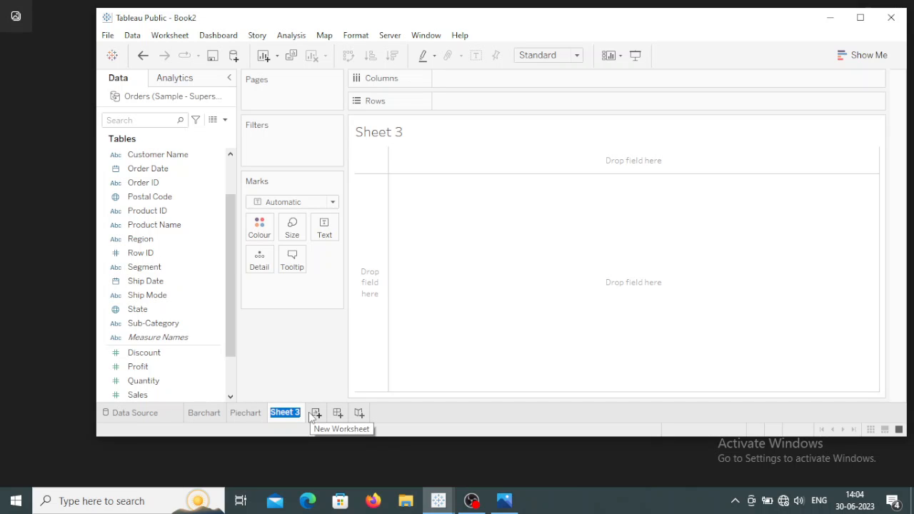
{"action": "type", "text": "Linechart"}
{"action": "key", "text": "Return"}
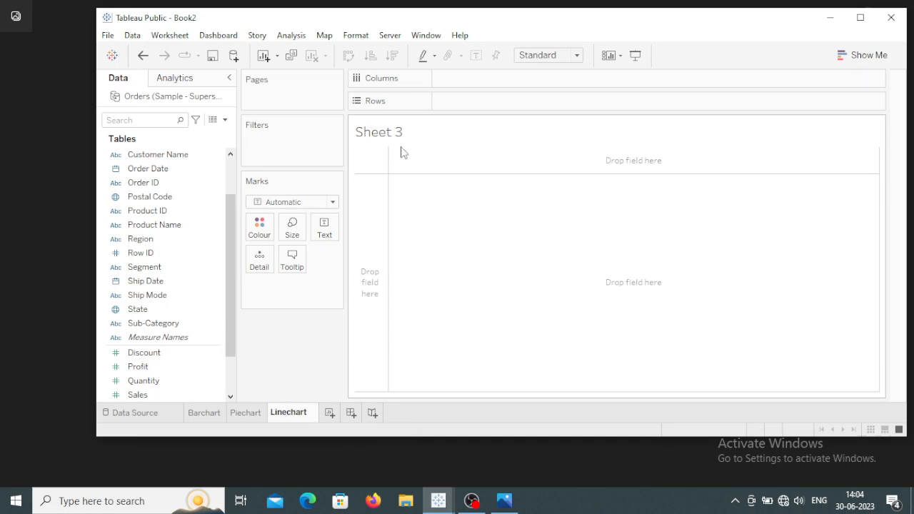
Replace the Linechart sheet's title text with "Sales Trends".
{"action": "double_click", "coordinate": [400, 134]}
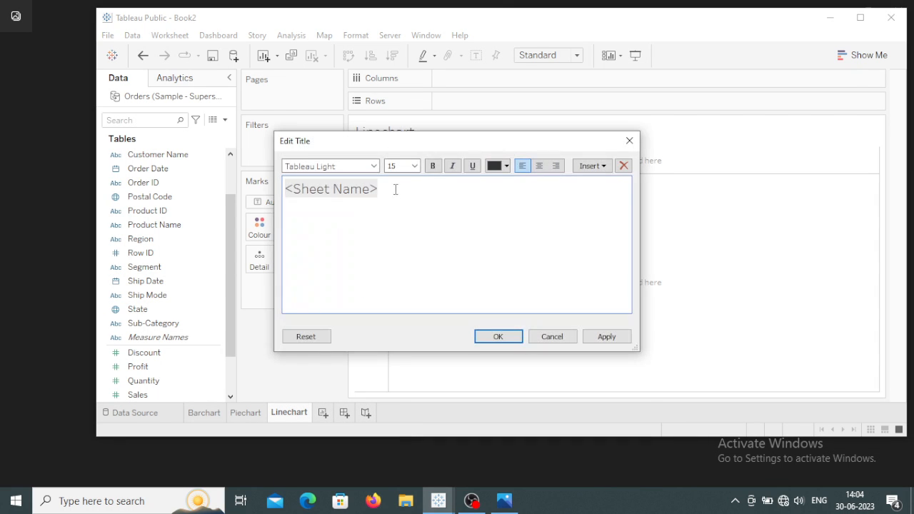
{"action": "left_click_drag", "start_coordinate": [395, 189], "coordinate": [277, 194]}
{"action": "type", "text": "Sales Trends"}
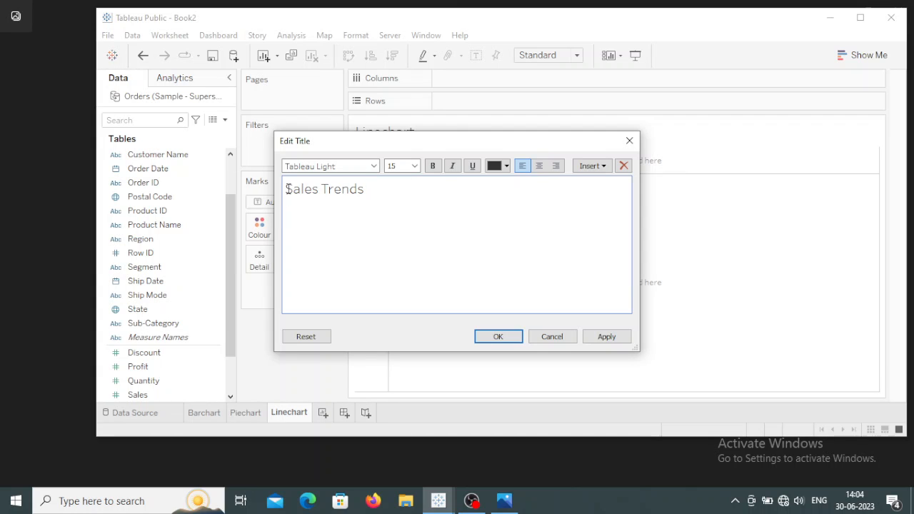
Format the "Sales Trends" title in Times New Roman, bold and centred, and apply it to the sheet.
{"action": "left_click_drag", "start_coordinate": [288, 189], "coordinate": [367, 191]}
{"action": "left_click", "coordinate": [368, 165]}
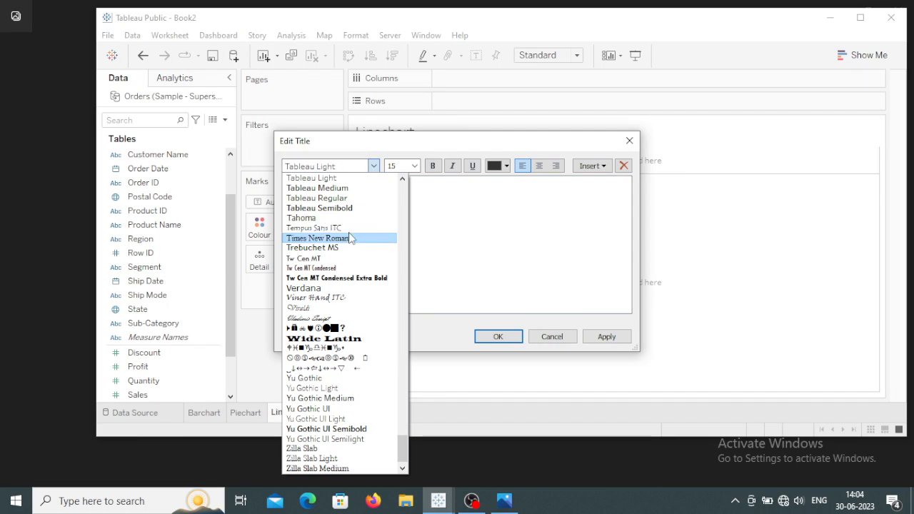
{"action": "left_click", "coordinate": [349, 237]}
{"action": "left_click", "coordinate": [506, 170]}
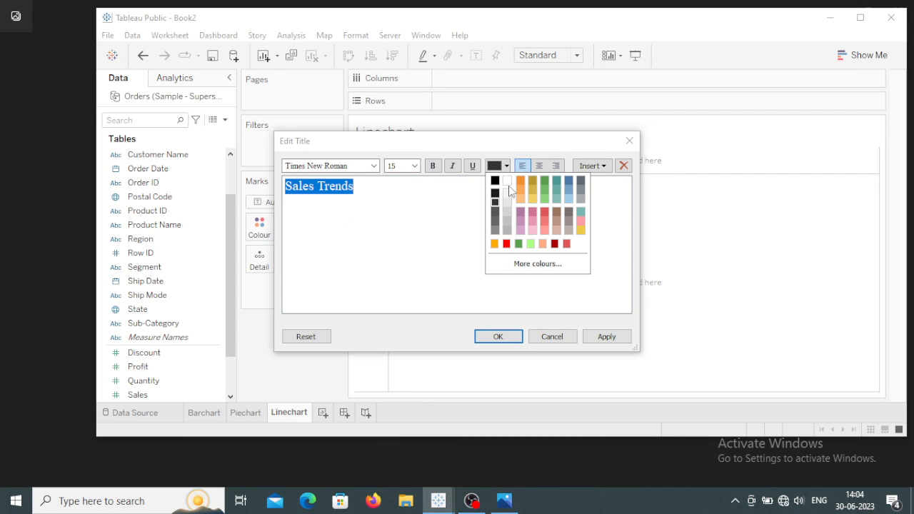
{"action": "left_click", "coordinate": [443, 199]}
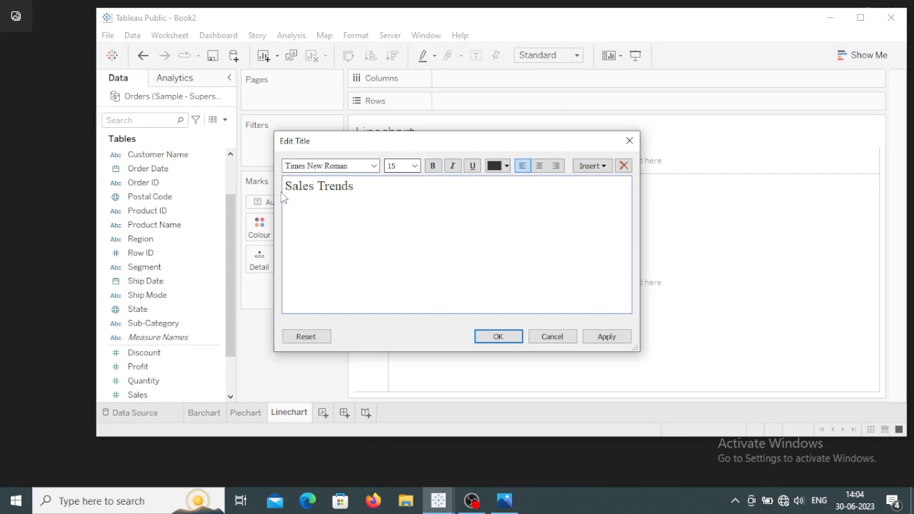
{"action": "left_click_drag", "start_coordinate": [287, 187], "coordinate": [354, 187]}
{"action": "left_click", "coordinate": [431, 166]}
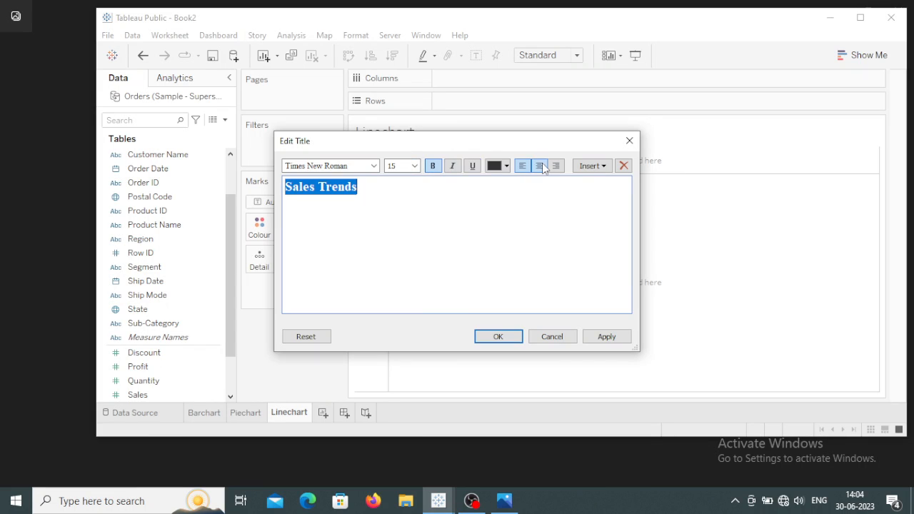
{"action": "left_click", "coordinate": [539, 166]}
{"action": "left_click", "coordinate": [614, 340]}
{"action": "left_click", "coordinate": [498, 336]}
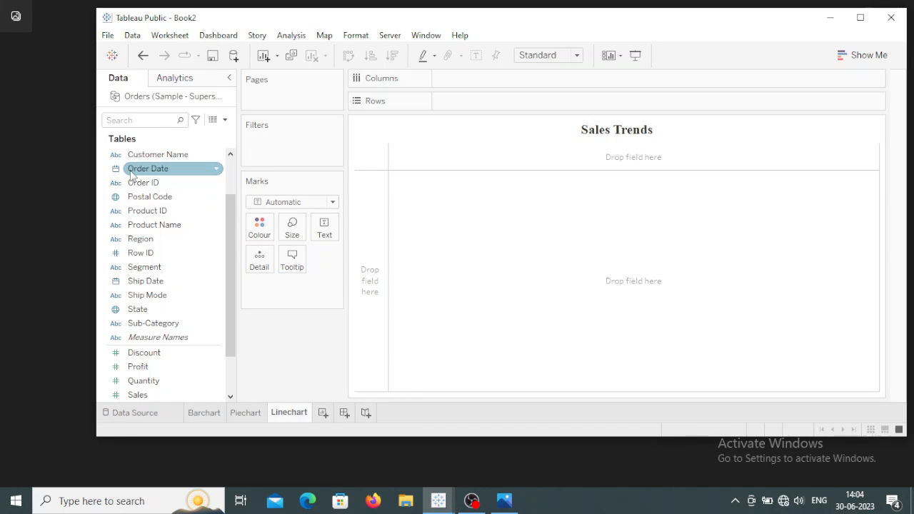
Plot Sales as rows against Order Date as columns, with the dates set to the continuous quarter-and-year level.
{"action": "left_click_drag", "start_coordinate": [131, 175], "coordinate": [451, 83]}
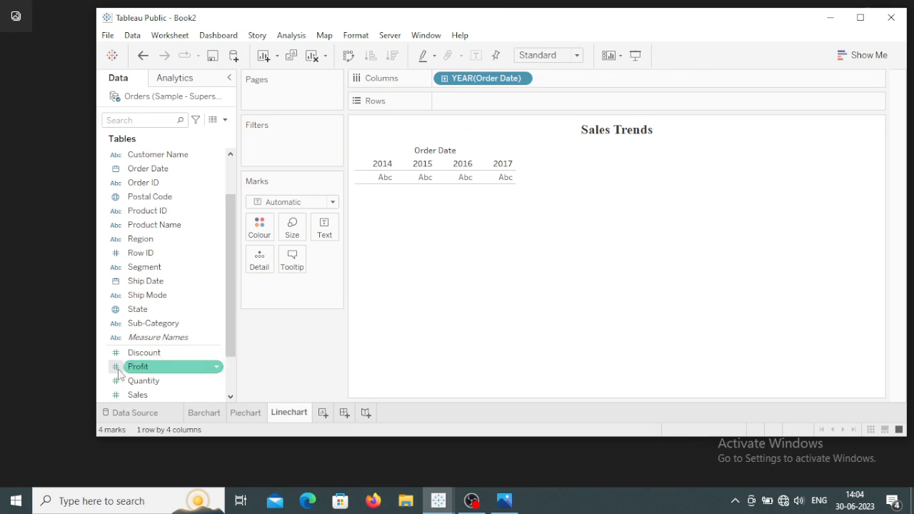
{"action": "scroll", "coordinate": [231, 342], "scroll_direction": "down", "scroll_amount": 1}
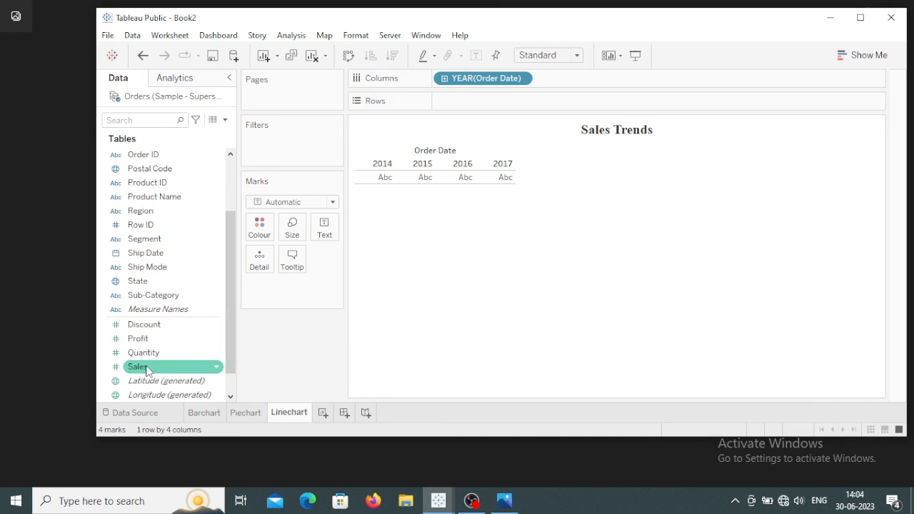
{"action": "left_click_drag", "start_coordinate": [146, 370], "coordinate": [450, 107]}
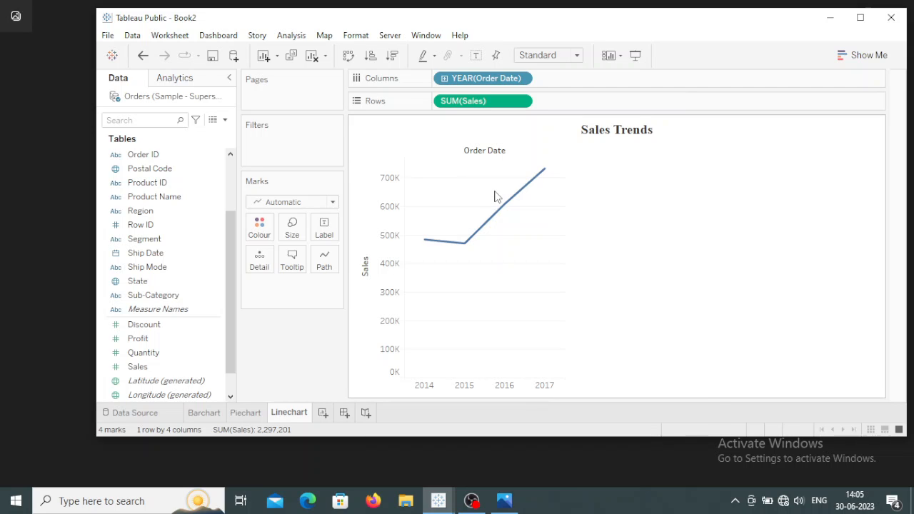
{"action": "left_click", "coordinate": [521, 79]}
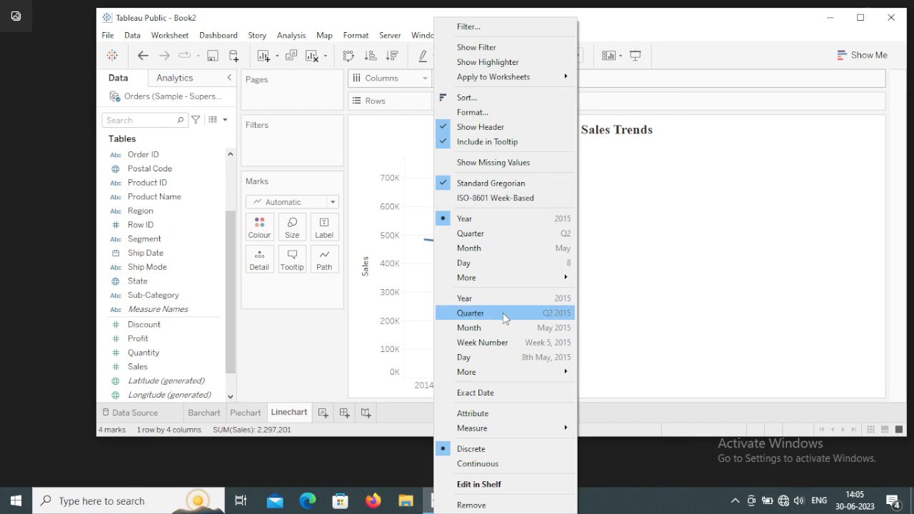
{"action": "left_click", "coordinate": [504, 316]}
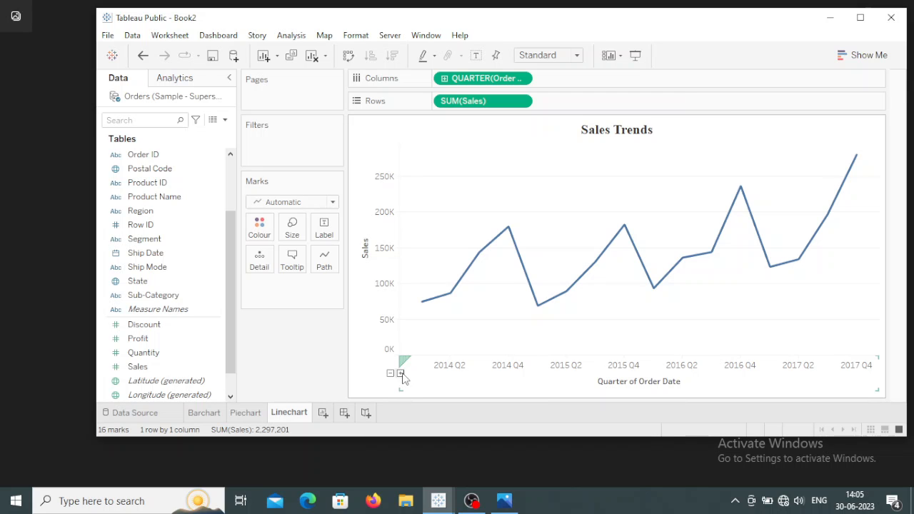
Drill the Order Date axis down to months and weeks and roll it back up to quarters.
{"action": "left_click", "coordinate": [400, 373]}
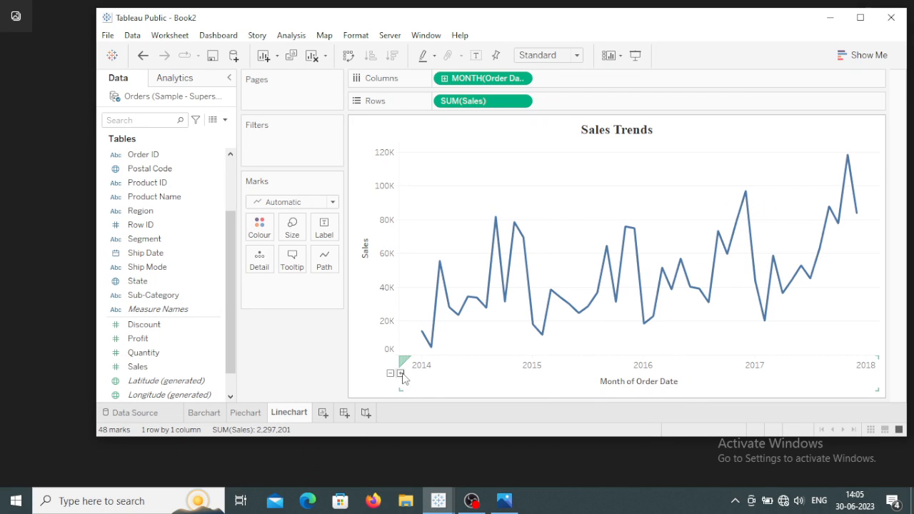
{"action": "left_click", "coordinate": [401, 373]}
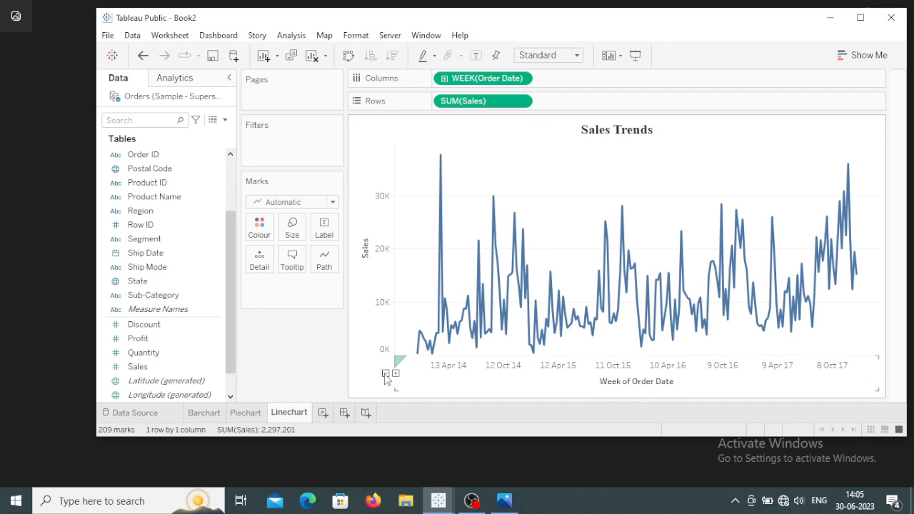
{"action": "left_click", "coordinate": [385, 374]}
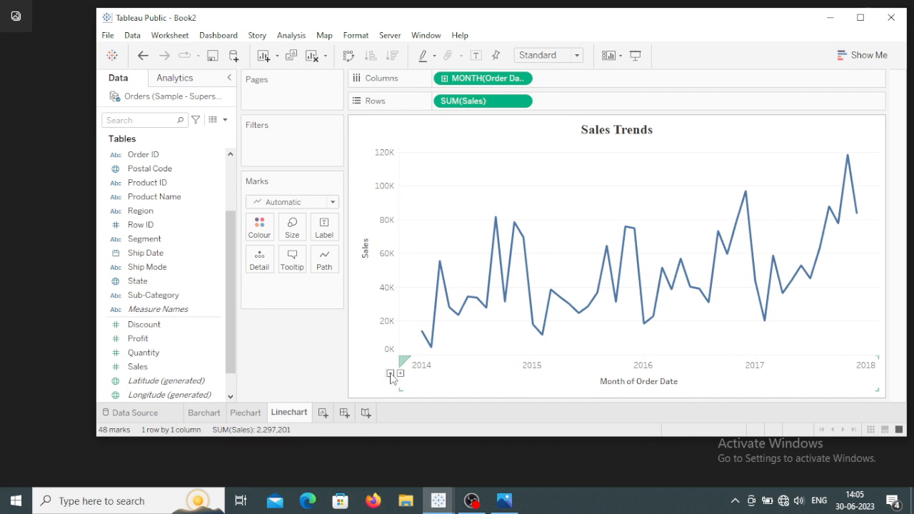
{"action": "left_click", "coordinate": [390, 374]}
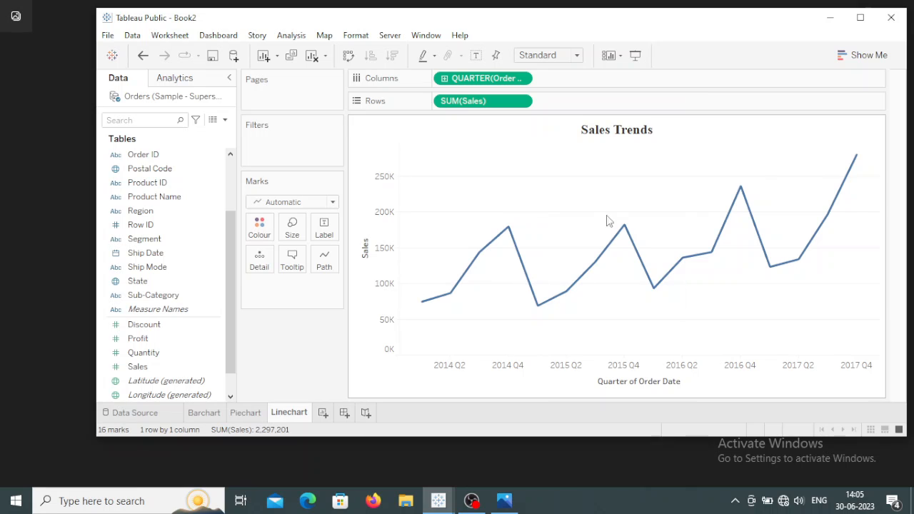
{"action": "mouse_move", "coordinate": [665, 273]}
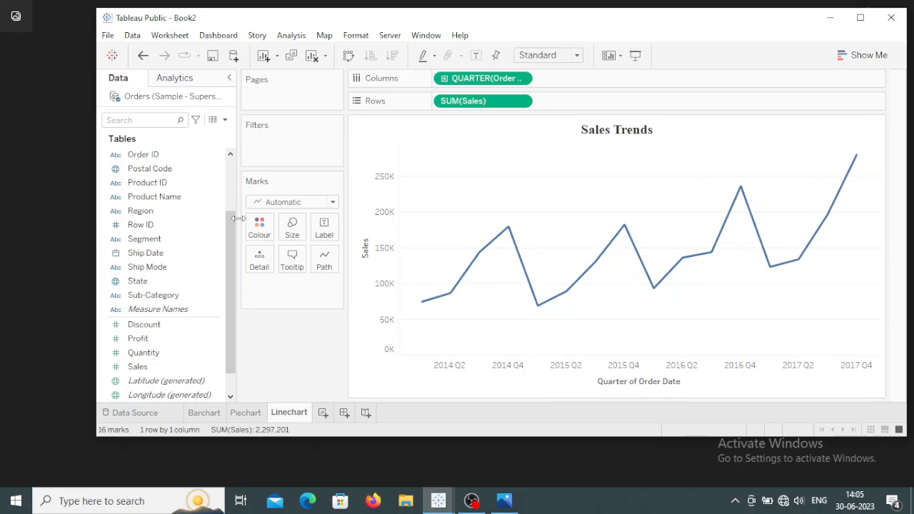
Colour the sales line orange and show mark labels on its points.
{"action": "left_click", "coordinate": [259, 227]}
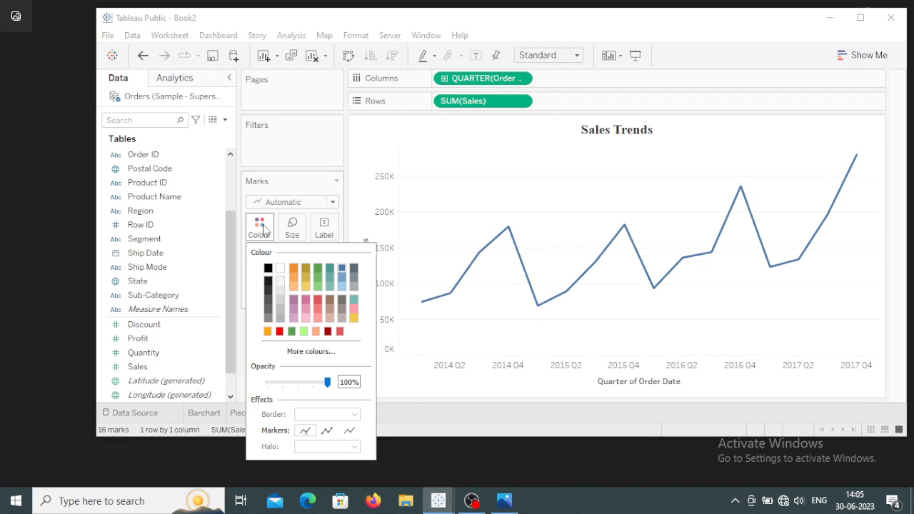
{"action": "left_click", "coordinate": [294, 267]}
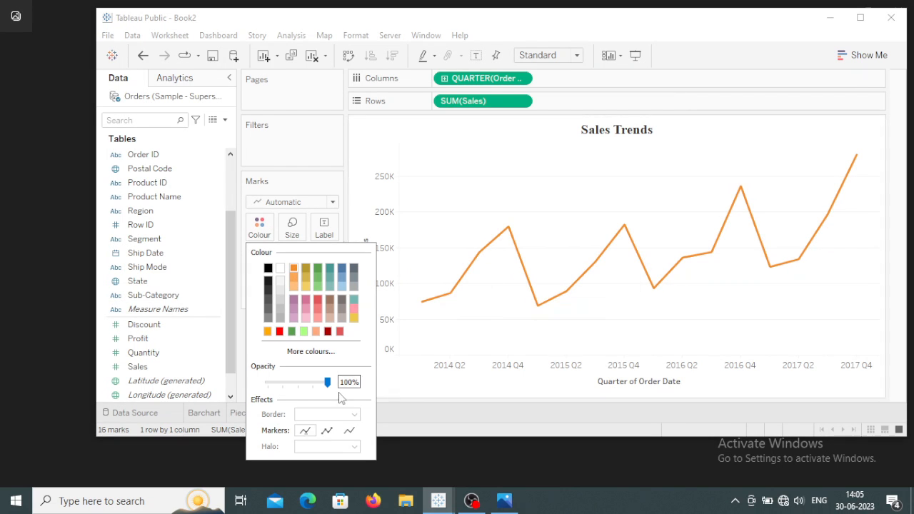
{"action": "left_click", "coordinate": [325, 227]}
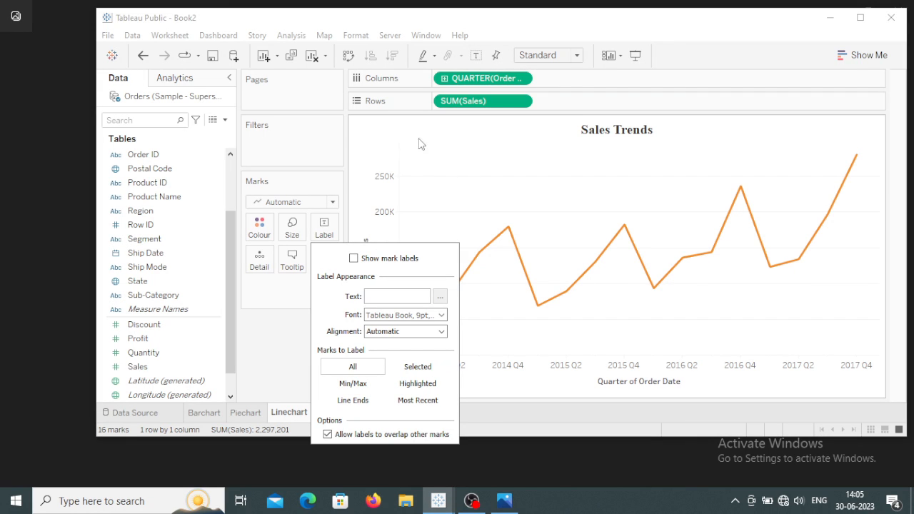
{"action": "left_click", "coordinate": [265, 336]}
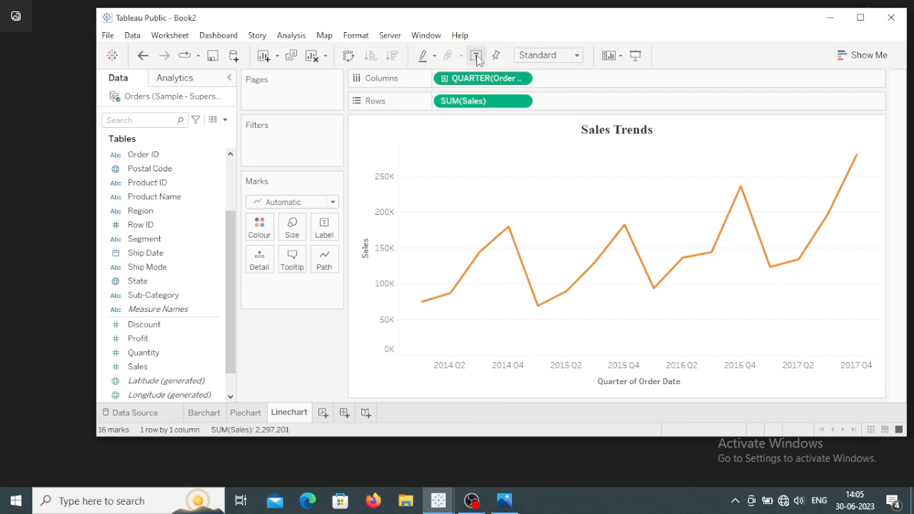
{"action": "left_click", "coordinate": [476, 55]}
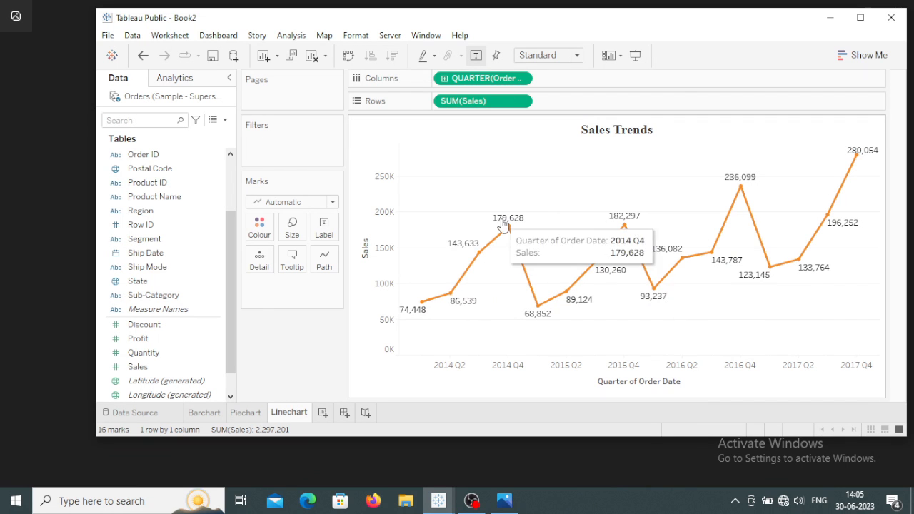
Format the Sales labels in the pane as custom numbers with 0 decimal places and Thousands (K) display units.
{"action": "left_click", "coordinate": [521, 101]}
{"action": "left_click", "coordinate": [519, 174]}
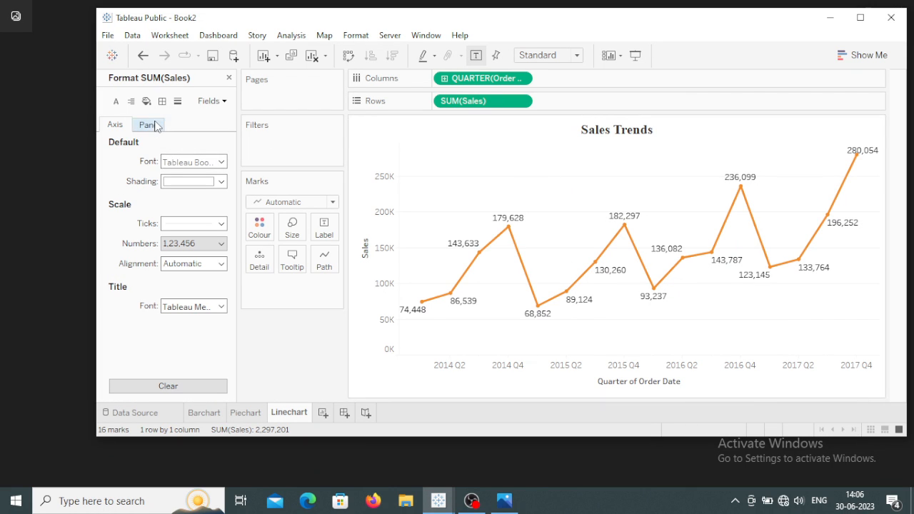
{"action": "left_click", "coordinate": [155, 127]}
{"action": "left_click", "coordinate": [209, 201]}
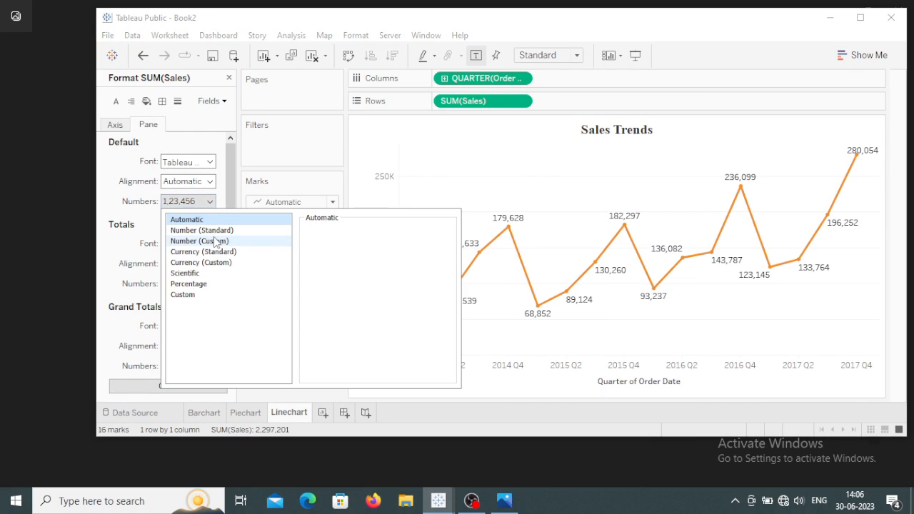
{"action": "left_click", "coordinate": [216, 243]}
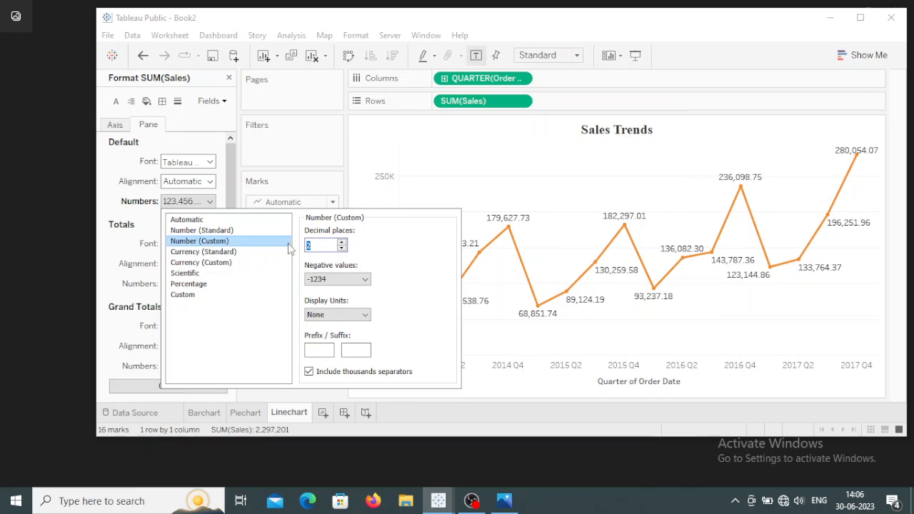
{"action": "type", "text": "0"}
{"action": "left_click", "coordinate": [337, 314]}
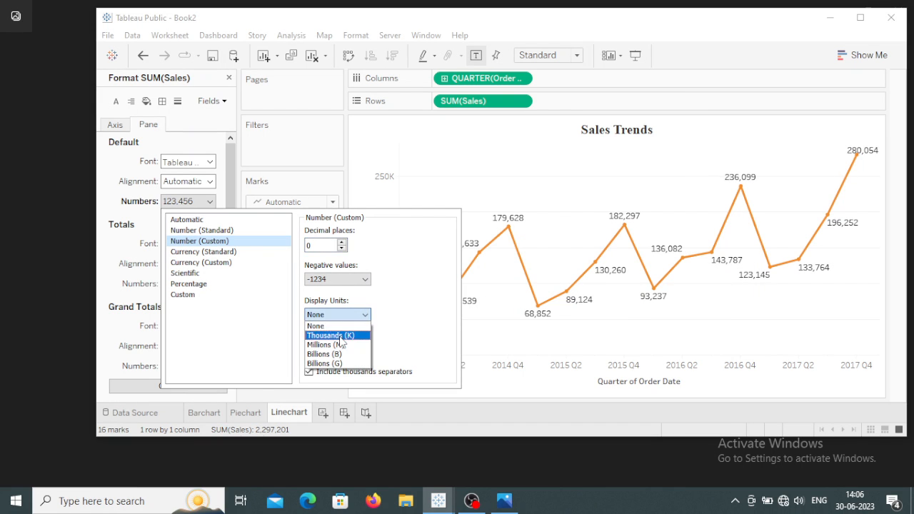
{"action": "left_click", "coordinate": [333, 335]}
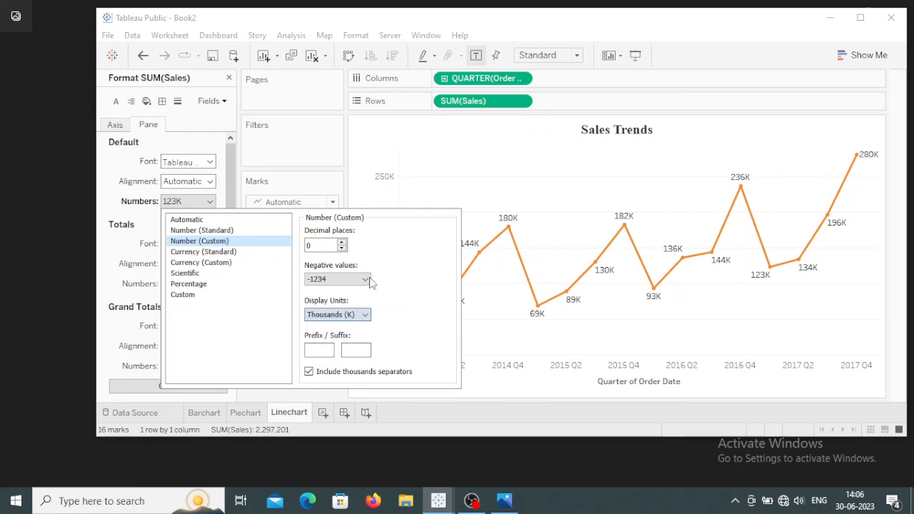
{"action": "left_click", "coordinate": [493, 393]}
{"action": "left_click", "coordinate": [492, 389]}
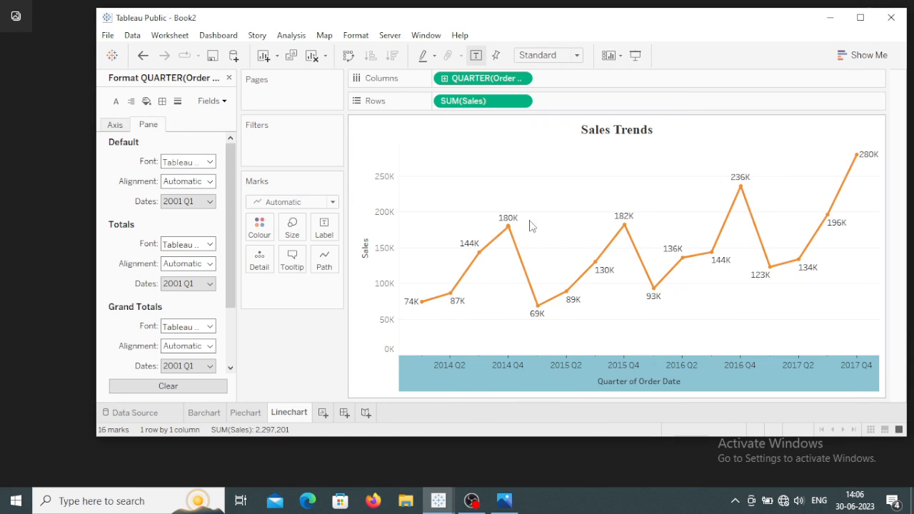
{"action": "left_click", "coordinate": [307, 385]}
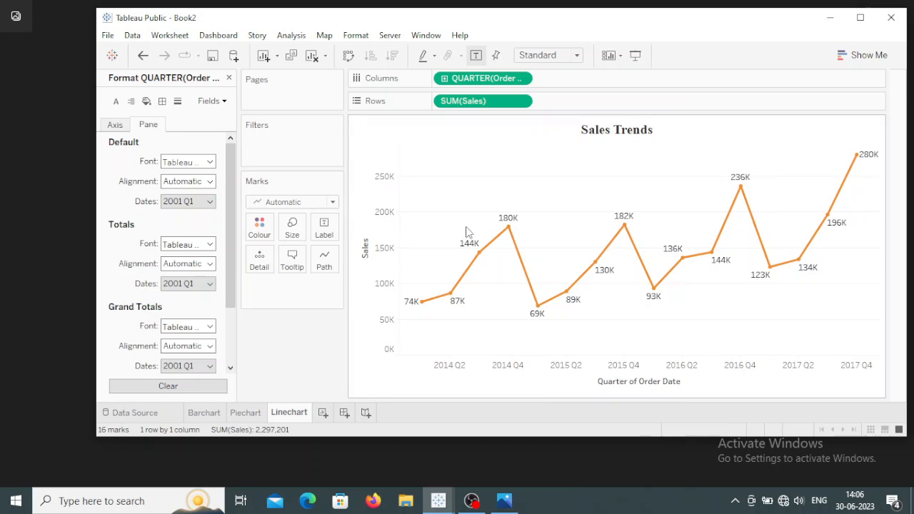
Set the mark labels' font to match the mark colour, in bold and at size 10.
{"action": "left_click", "coordinate": [259, 227]}
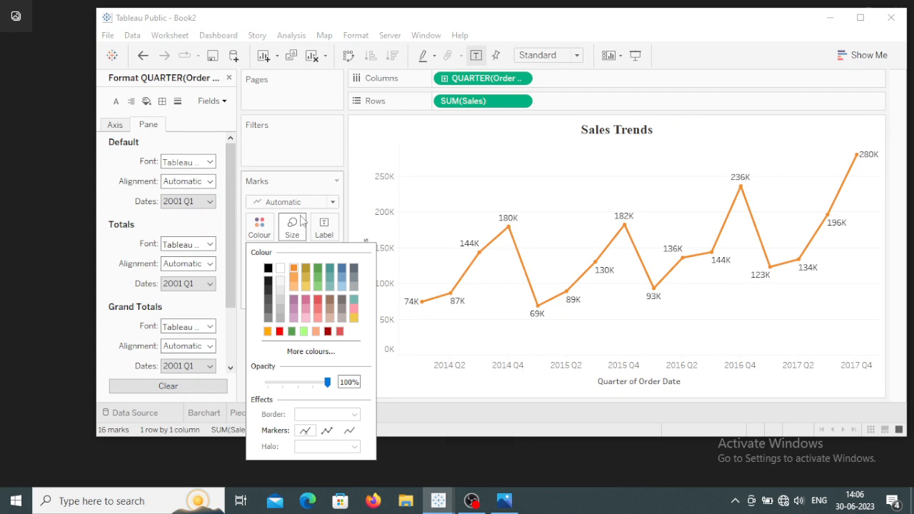
{"action": "left_click", "coordinate": [323, 227]}
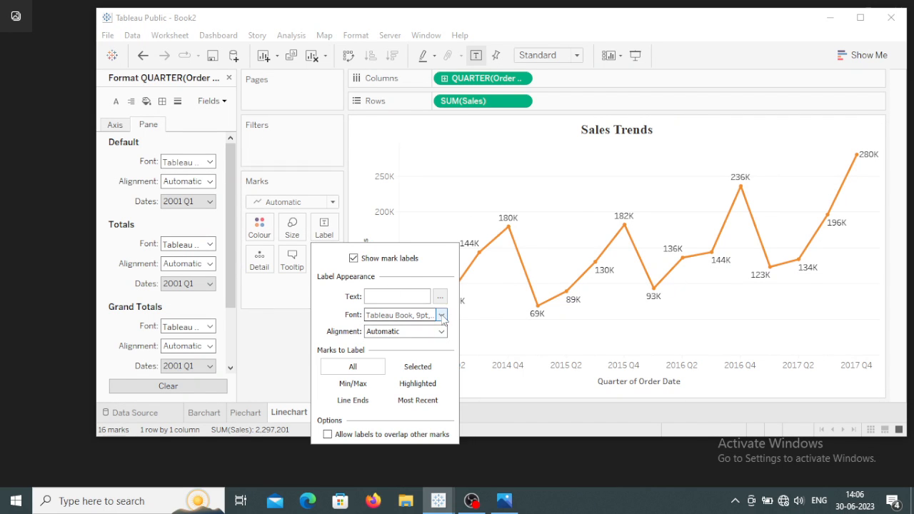
{"action": "left_click", "coordinate": [441, 315]}
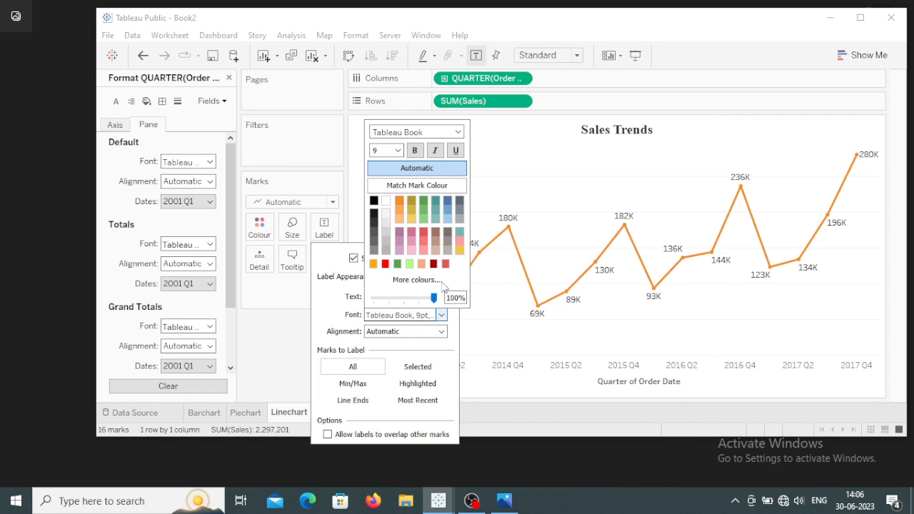
{"action": "left_click", "coordinate": [386, 188]}
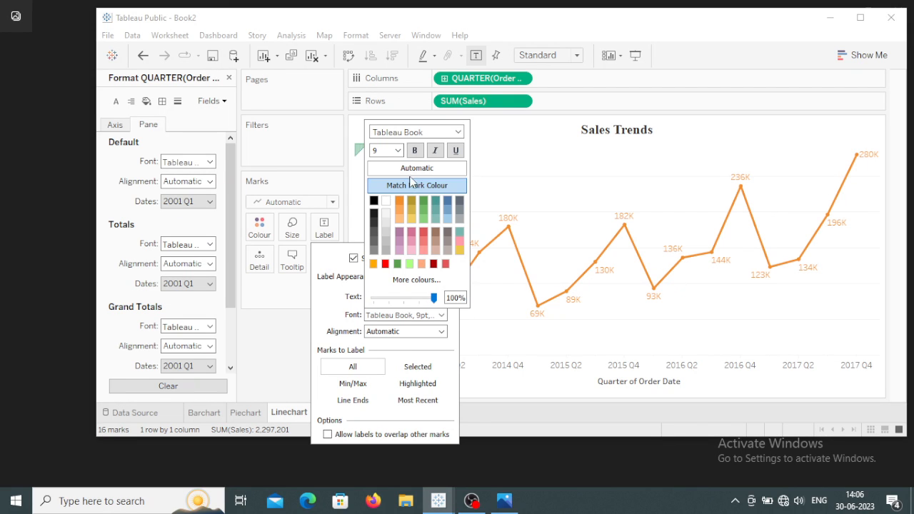
{"action": "left_click", "coordinate": [414, 150]}
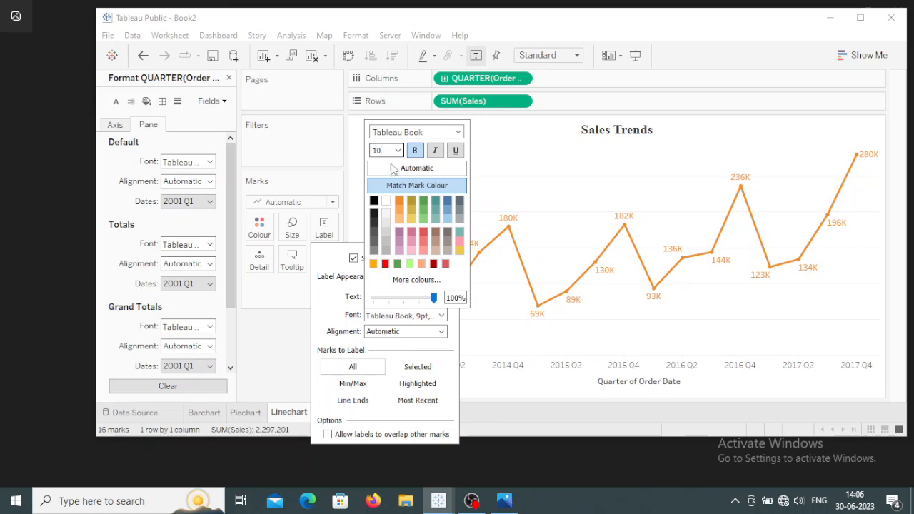
{"action": "left_click", "coordinate": [492, 152]}
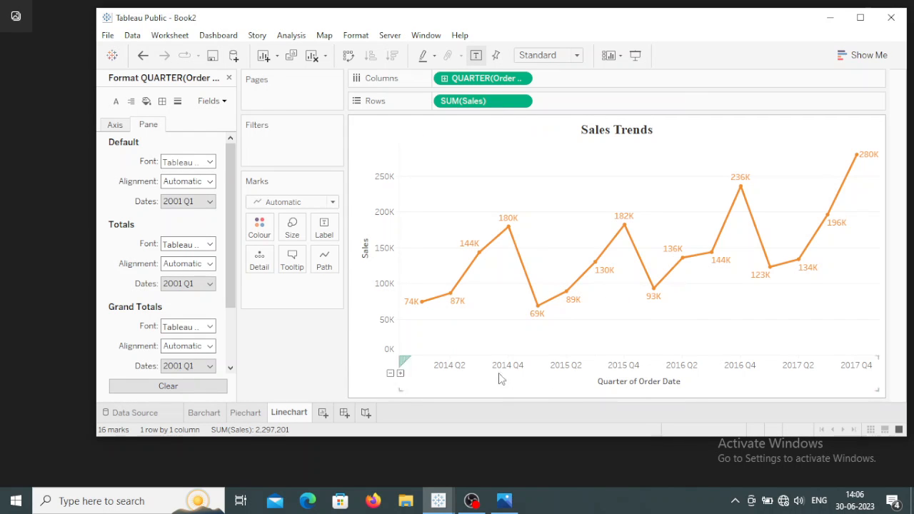
Hide the header of the vertical Sales axis.
{"action": "right_click", "coordinate": [363, 250]}
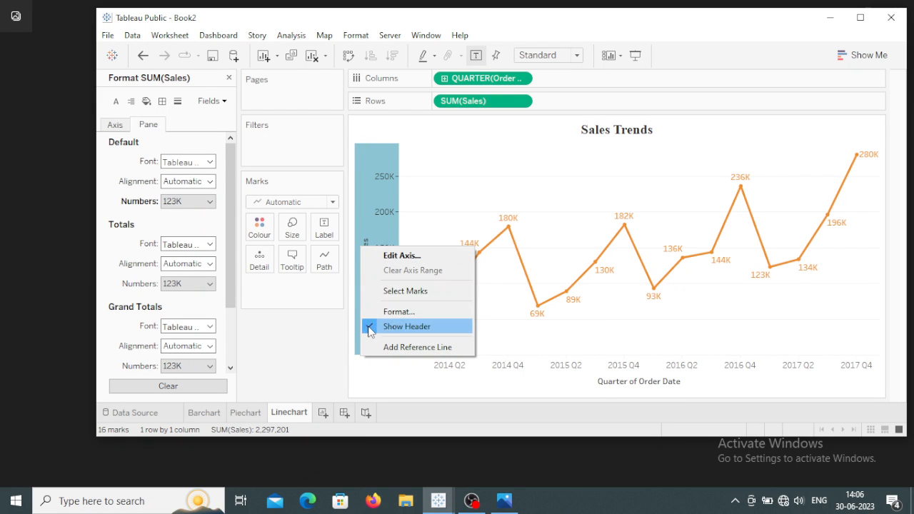
{"action": "left_click", "coordinate": [370, 327]}
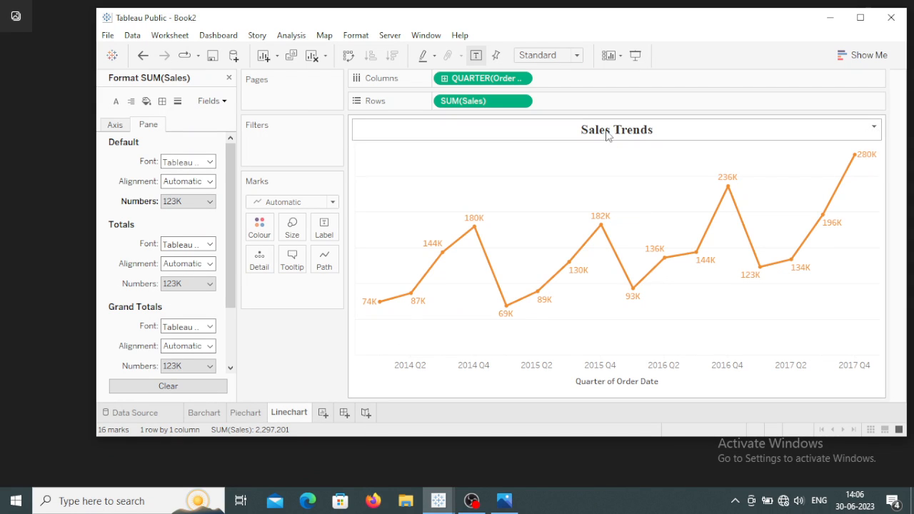
Close the Sales formatting options and add a new worksheet named Vertical Barchart.
{"action": "left_click", "coordinate": [229, 79]}
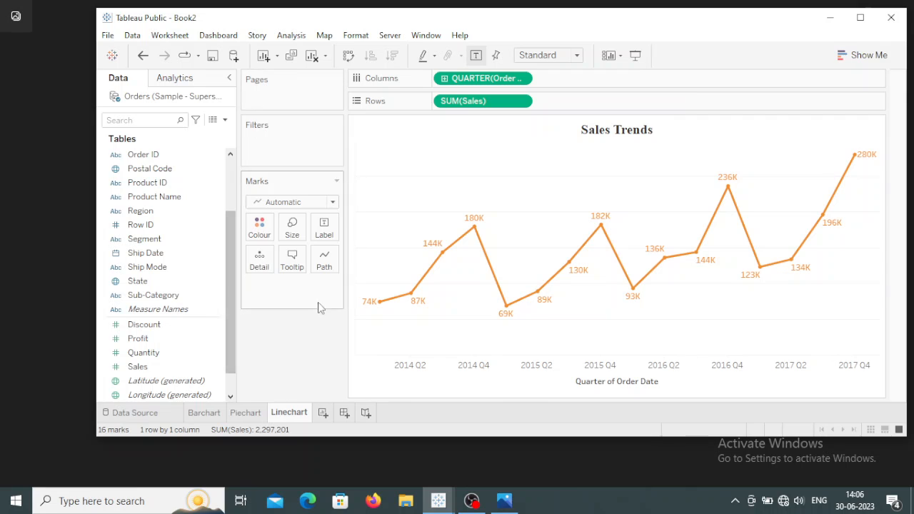
{"action": "left_click", "coordinate": [324, 414]}
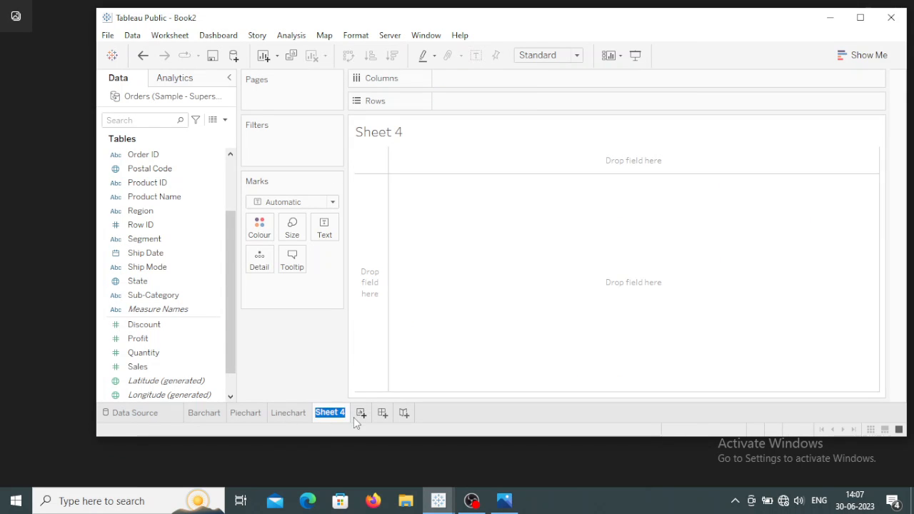
{"action": "type", "text": "Vertic"}
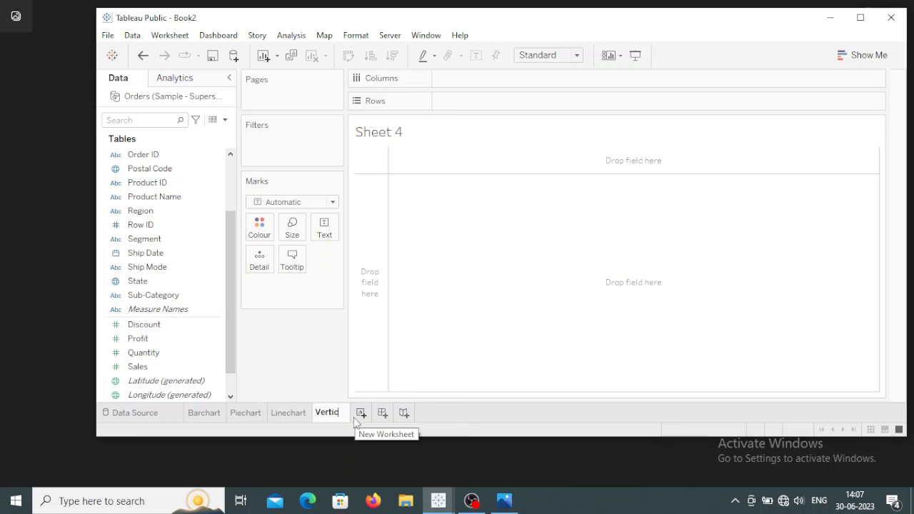
{"action": "type", "text": "al Barchart"}
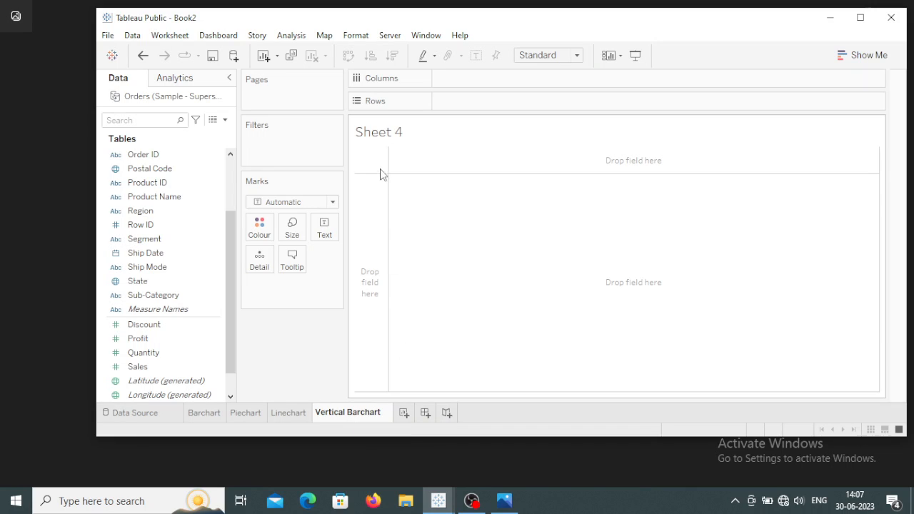
Replace the new worksheet's title placeholder with the text "Segment wise Sales".
{"action": "double_click", "coordinate": [385, 134]}
{"action": "left_click_drag", "start_coordinate": [382, 188], "coordinate": [279, 189]}
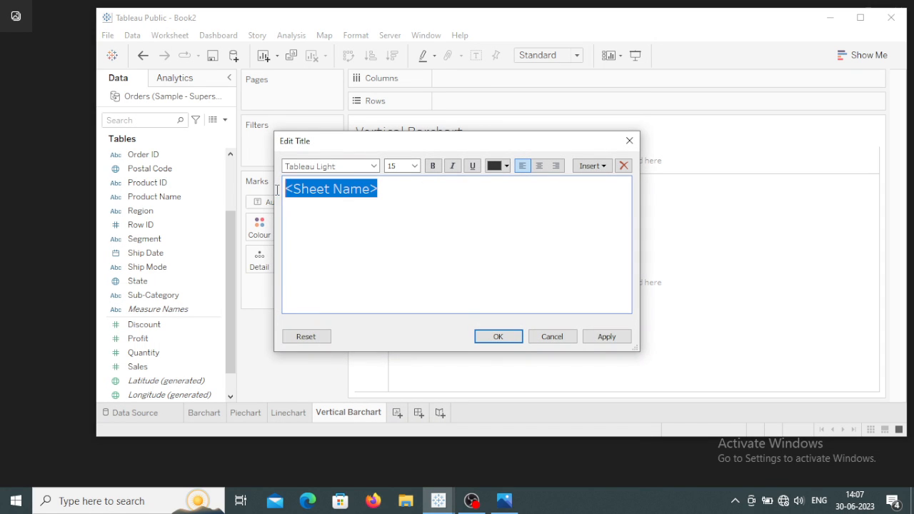
{"action": "type", "text": "Segmen"}
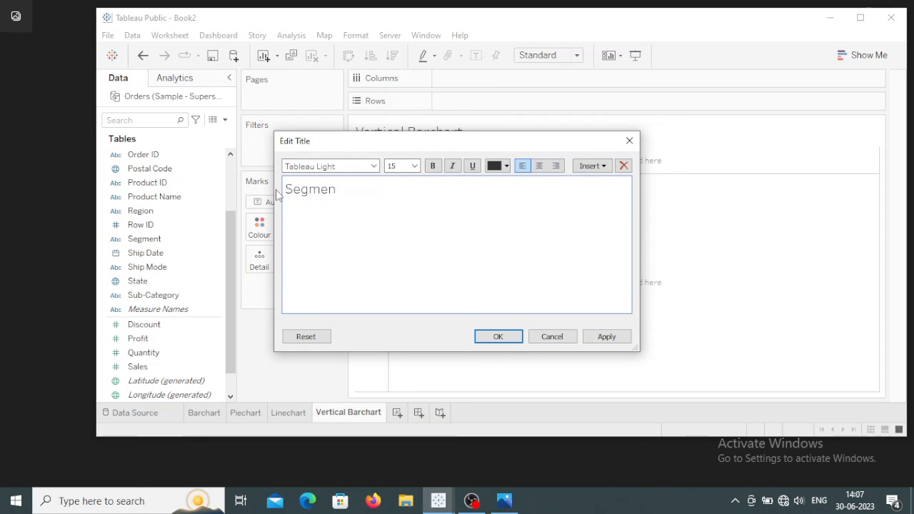
{"action": "type", "text": "t wise Sales"}
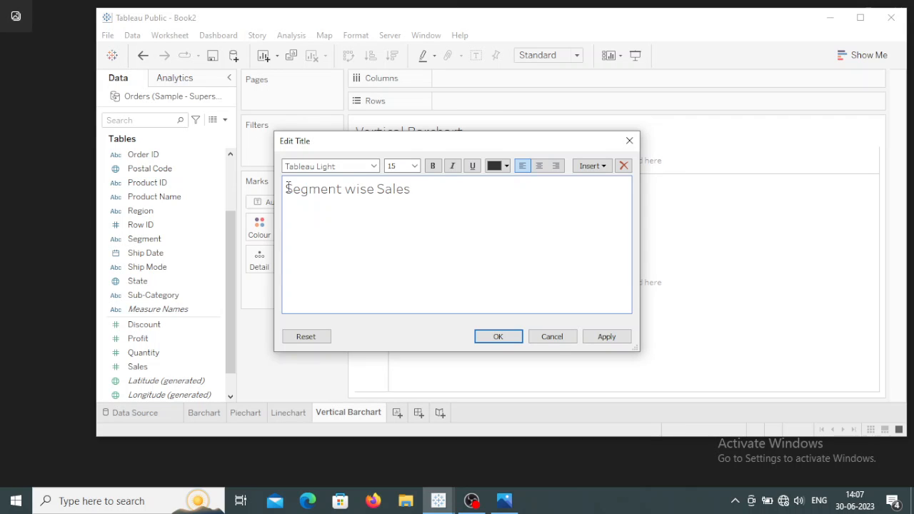
Format the Segment wise Sales title in bold, centred Times New Roman and apply it.
{"action": "left_click_drag", "start_coordinate": [286, 189], "coordinate": [412, 190]}
{"action": "left_click", "coordinate": [366, 167]}
{"action": "left_click", "coordinate": [373, 165]}
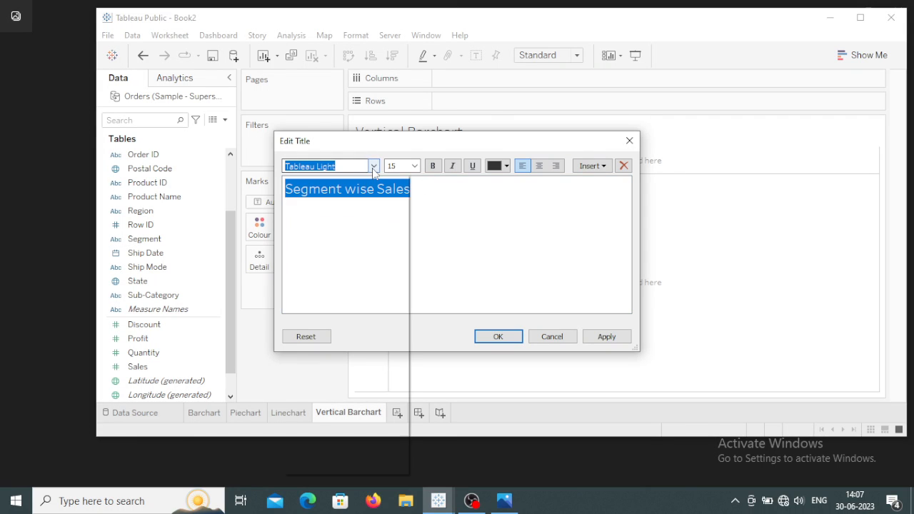
{"action": "left_click", "coordinate": [353, 238]}
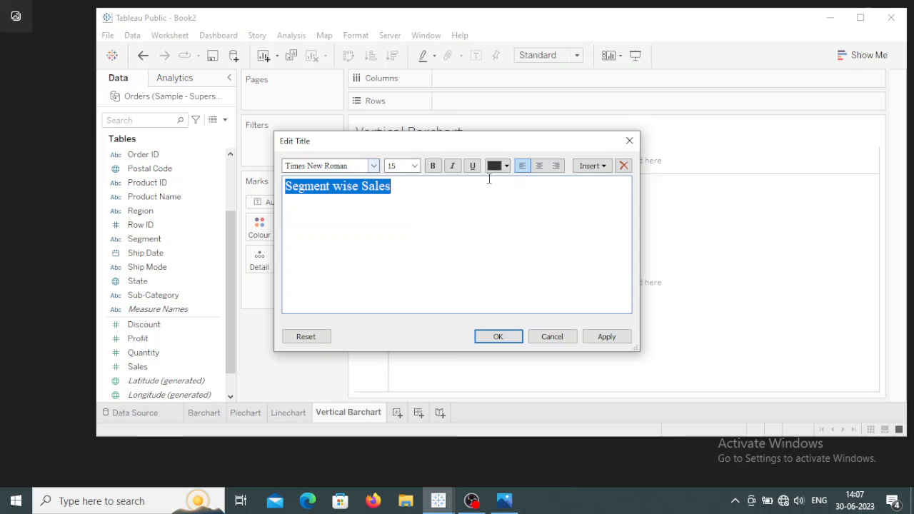
{"action": "left_click", "coordinate": [433, 166]}
{"action": "left_click", "coordinate": [539, 165]}
{"action": "left_click", "coordinate": [606, 337]}
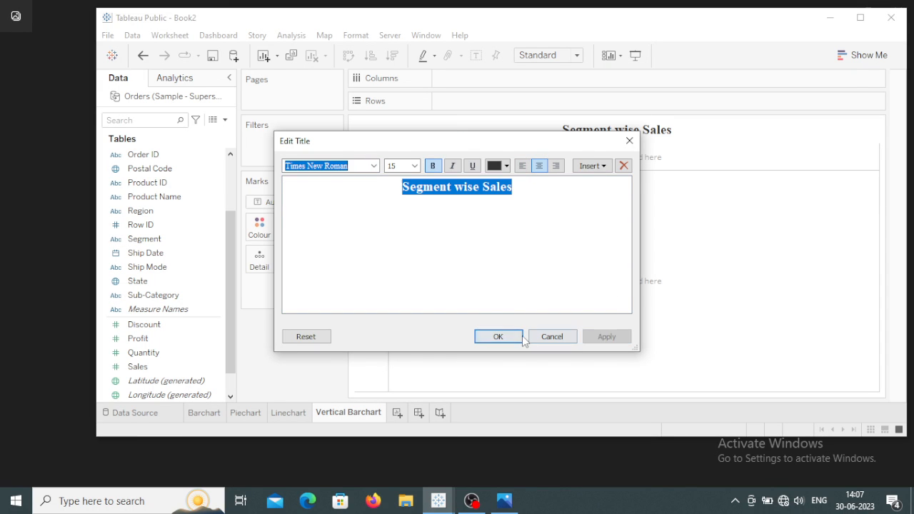
{"action": "left_click", "coordinate": [512, 337]}
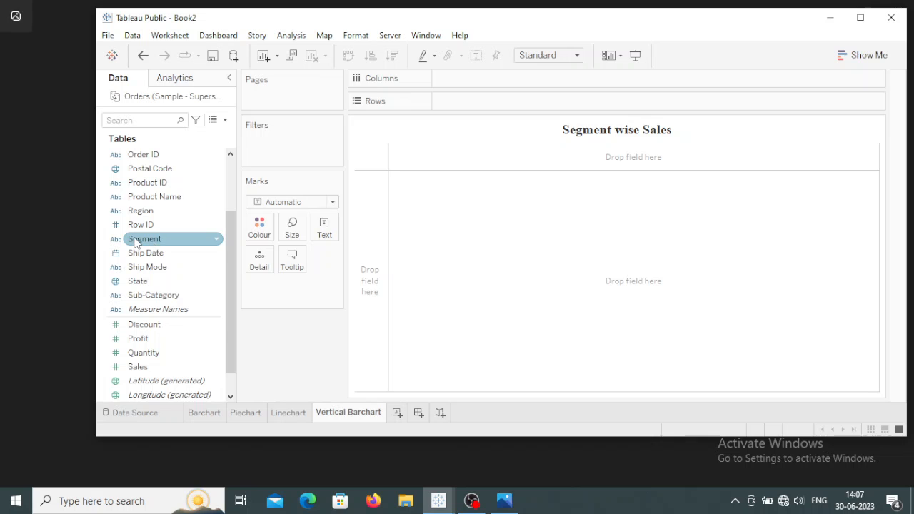
Build a vertical bar chart with Segment on the columns and Sales on the rows.
{"action": "left_click_drag", "start_coordinate": [135, 240], "coordinate": [453, 83]}
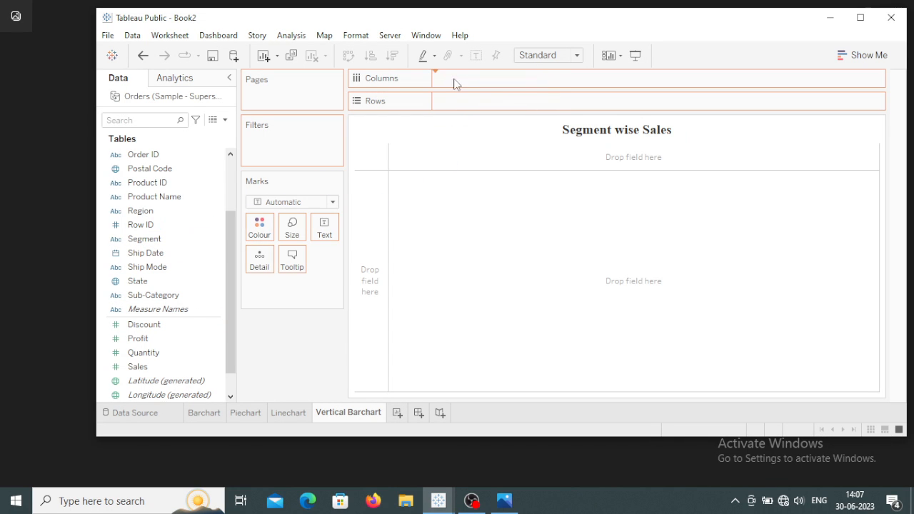
{"action": "scroll", "coordinate": [230, 349], "scroll_direction": "down", "scroll_amount": 1}
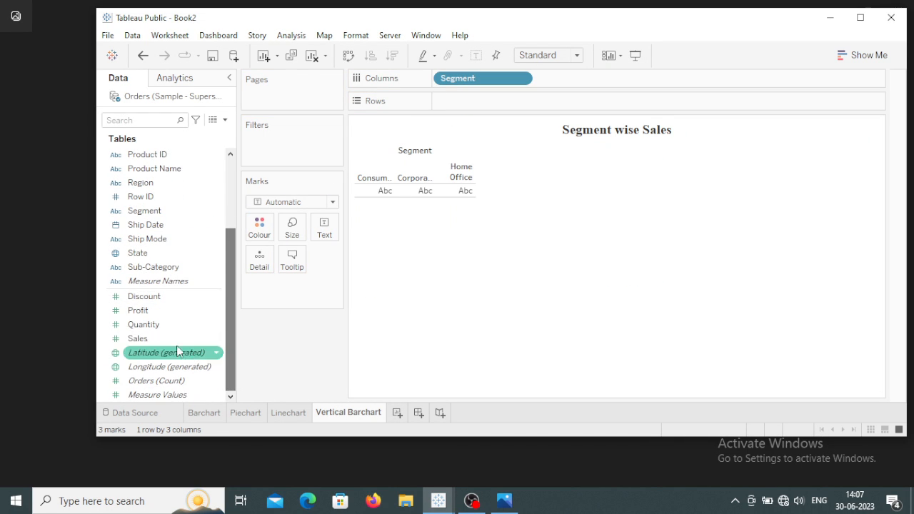
{"action": "left_click_drag", "start_coordinate": [139, 340], "coordinate": [452, 100]}
{"action": "mouse_move", "coordinate": [457, 303]}
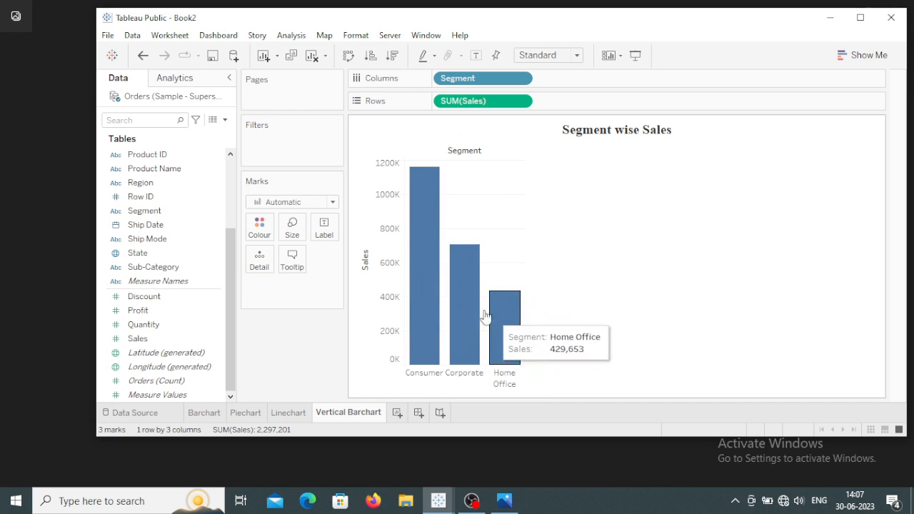
{"action": "mouse_move", "coordinate": [509, 342]}
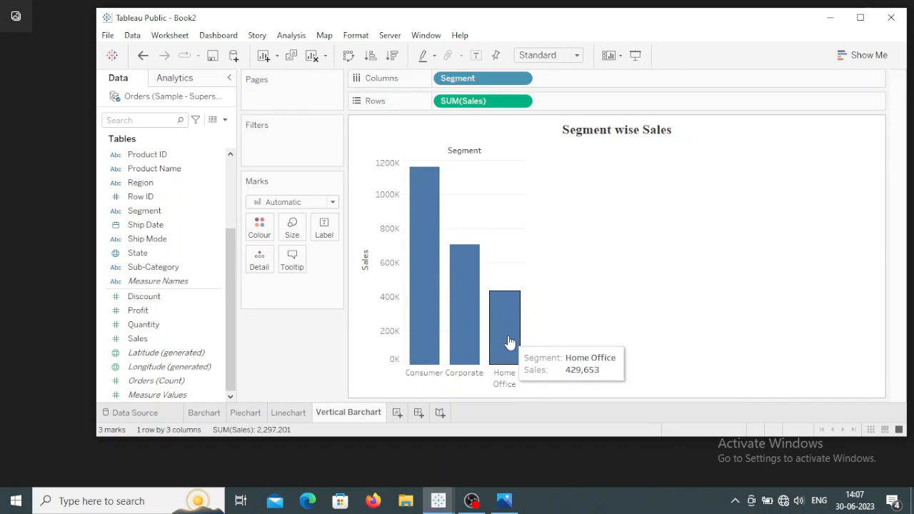
Hide the Sales axis header and the Segment field label above the columns.
{"action": "right_click", "coordinate": [359, 258]}
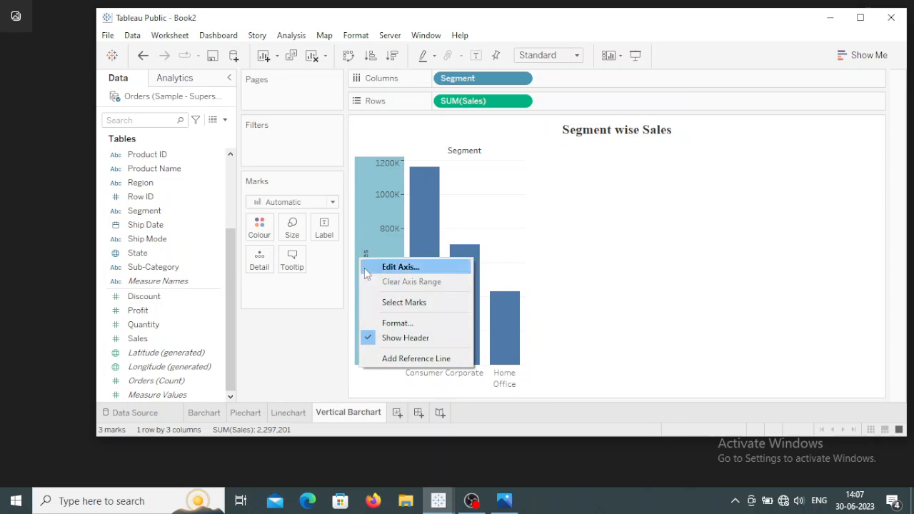
{"action": "left_click", "coordinate": [375, 337]}
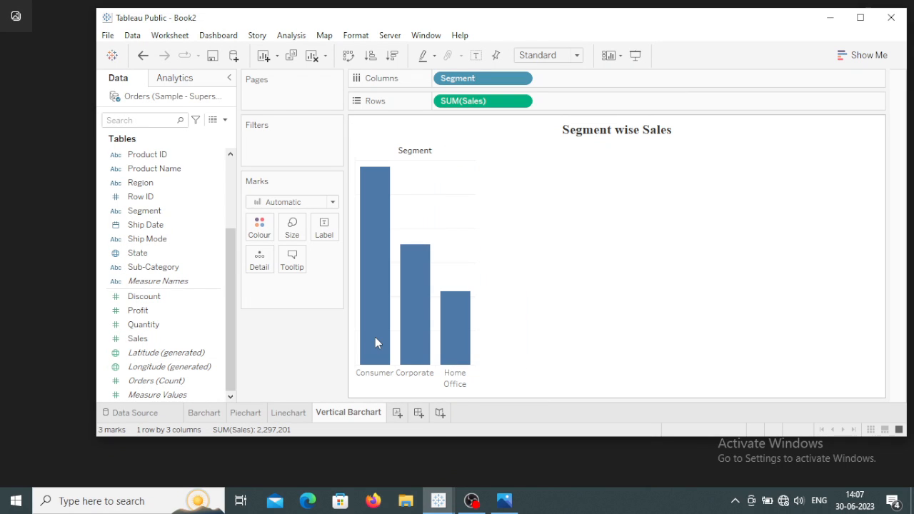
{"action": "right_click", "coordinate": [415, 150]}
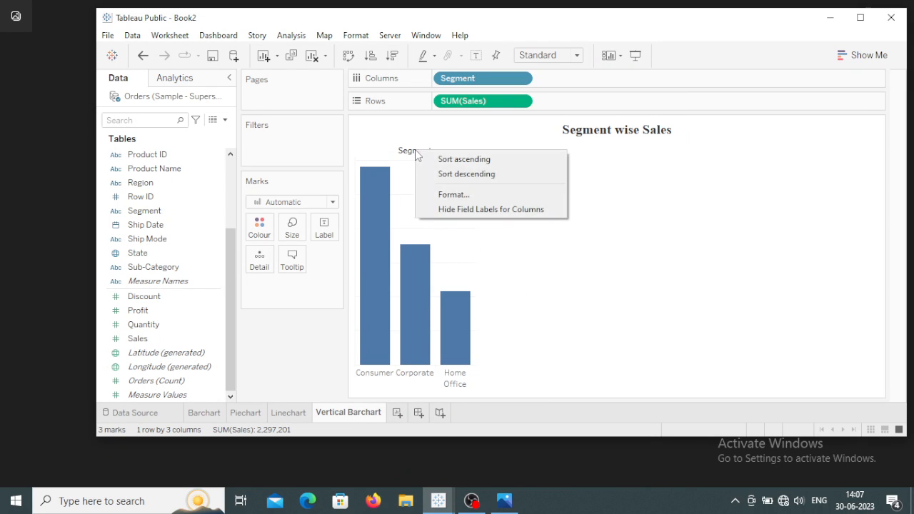
{"action": "left_click", "coordinate": [451, 212]}
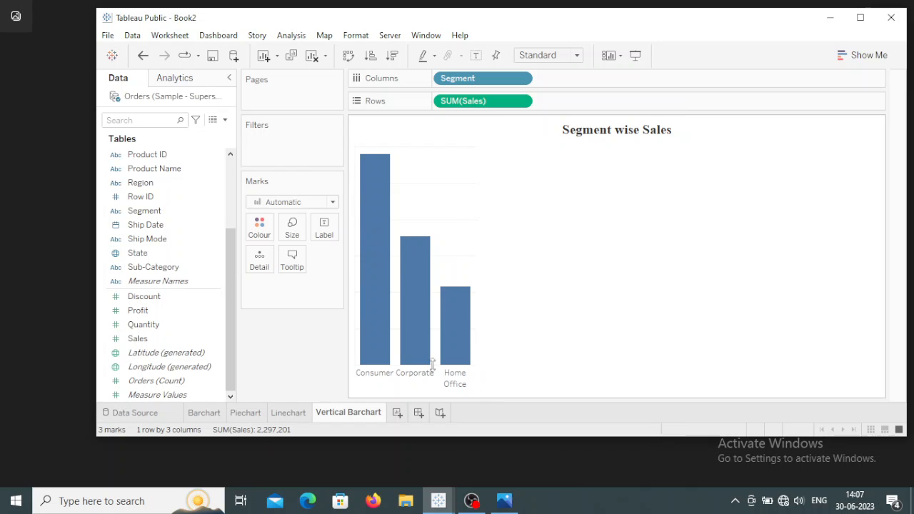
Colour the segment bars orange and show mark labels on them.
{"action": "left_click", "coordinate": [259, 227]}
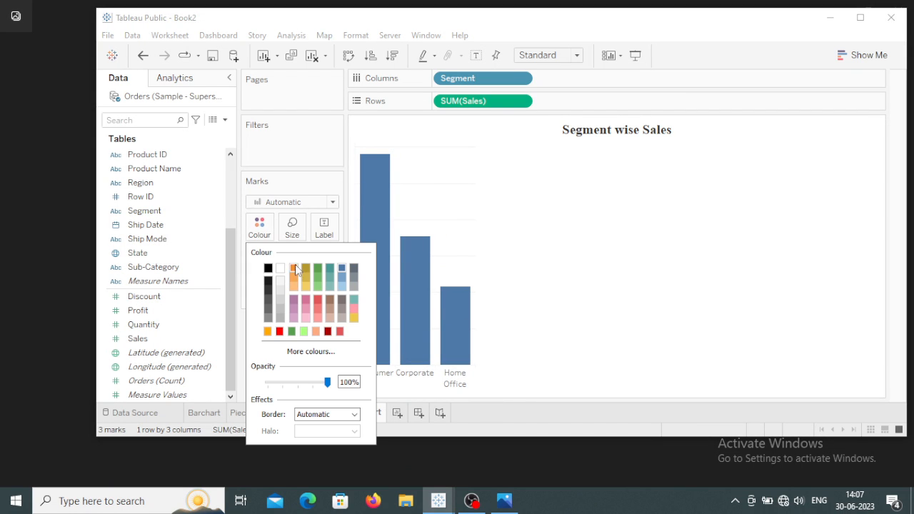
{"action": "left_click", "coordinate": [295, 265]}
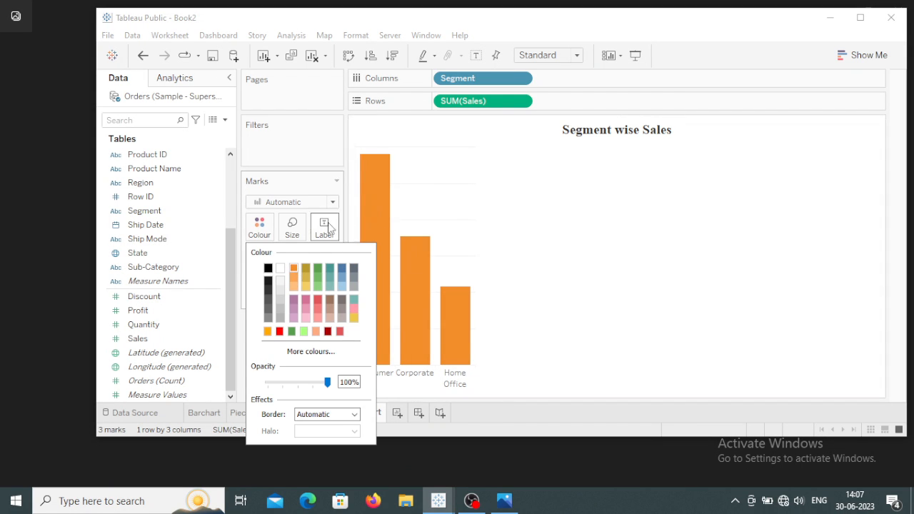
{"action": "left_click", "coordinate": [475, 55]}
{"action": "left_click", "coordinate": [476, 55]}
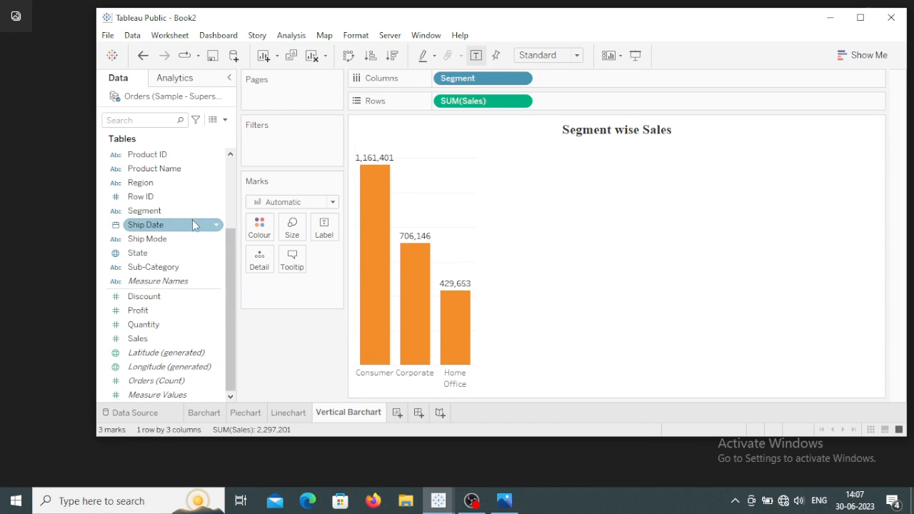
Format the segment chart's Sales labels as custom numbers with 0 decimal places and Thousands (K) display units.
{"action": "left_click", "coordinate": [522, 102]}
{"action": "left_click", "coordinate": [544, 164]}
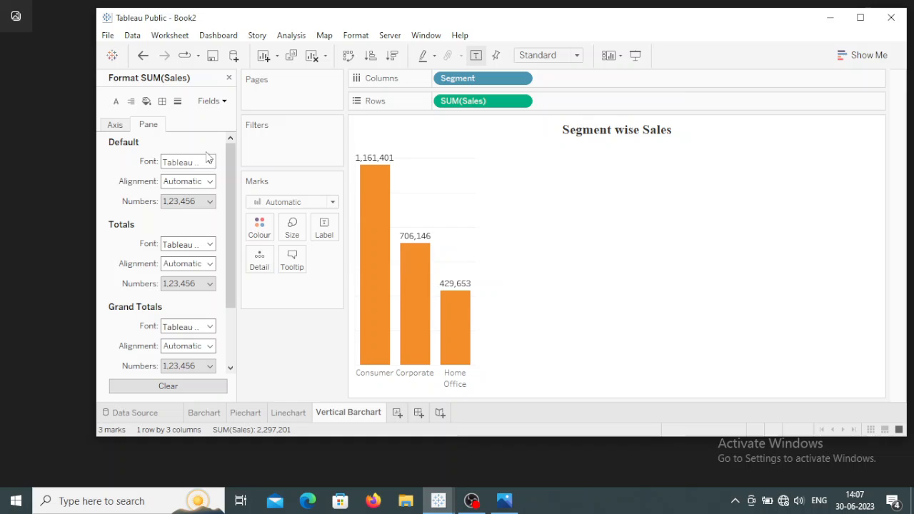
{"action": "left_click", "coordinate": [208, 202]}
{"action": "left_click", "coordinate": [203, 241]}
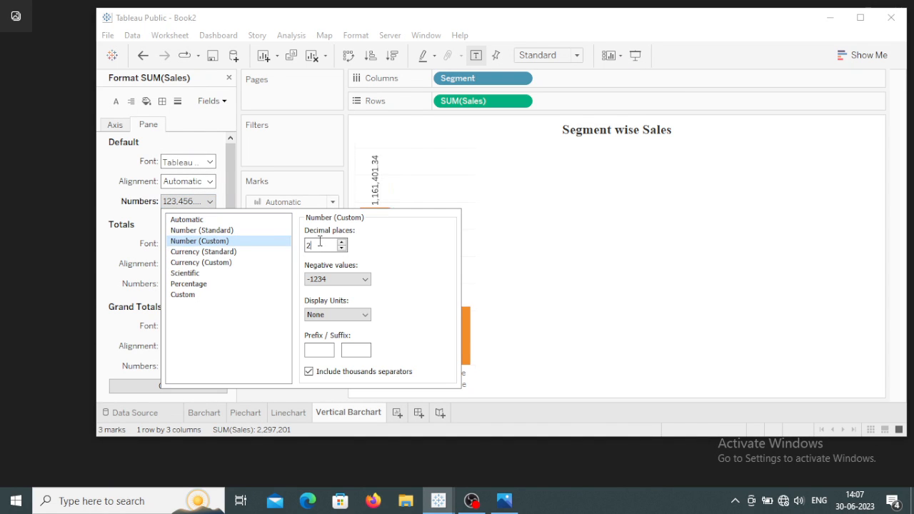
{"action": "type", "text": "0"}
{"action": "left_click", "coordinate": [335, 314]}
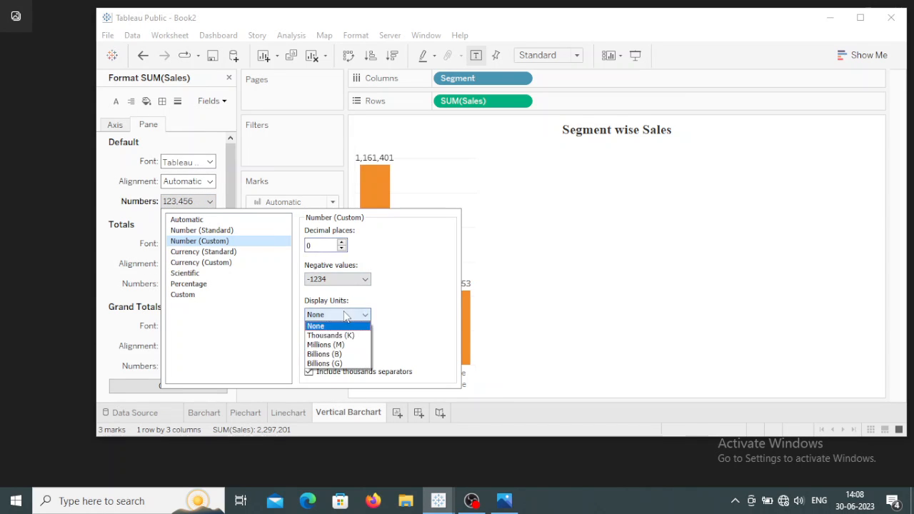
{"action": "left_click", "coordinate": [348, 334]}
{"action": "left_click", "coordinate": [628, 306]}
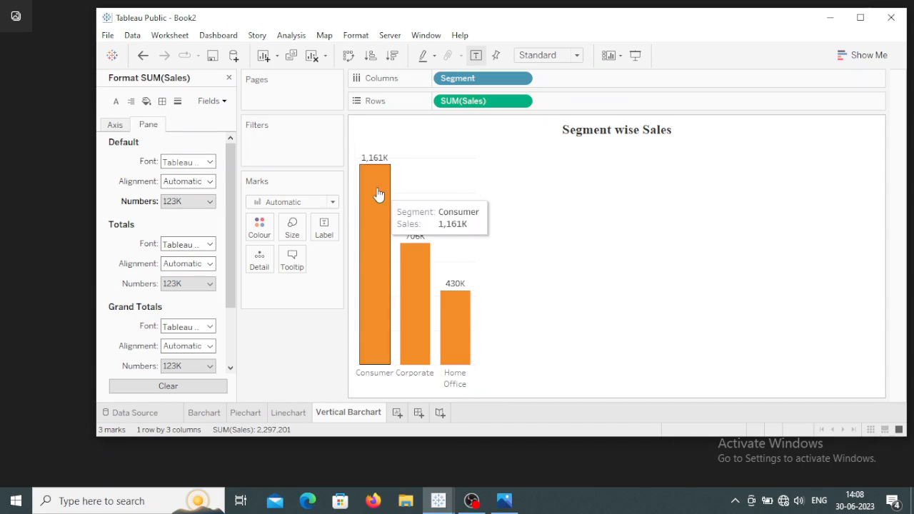
Set the font of the segment bars' mark labels to match the mark colour.
{"action": "mouse_move", "coordinate": [368, 163]}
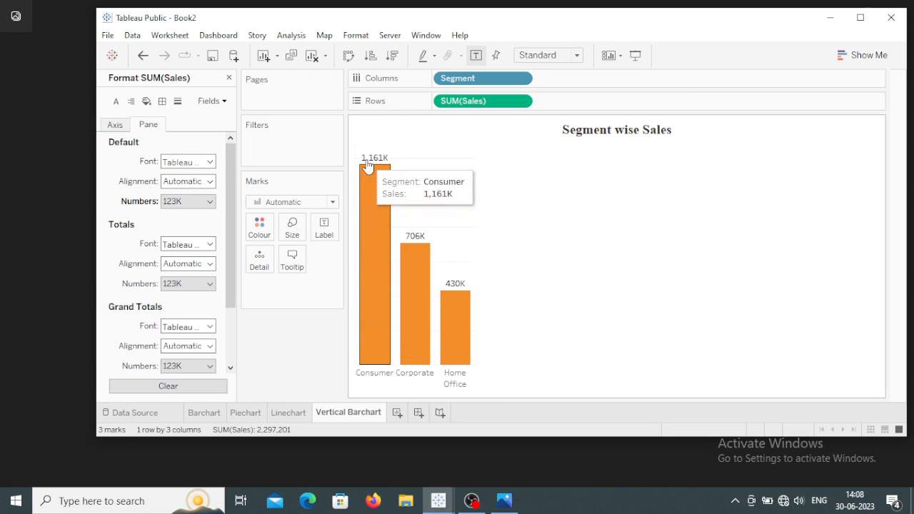
{"action": "left_click", "coordinate": [323, 228]}
{"action": "left_click", "coordinate": [441, 315]}
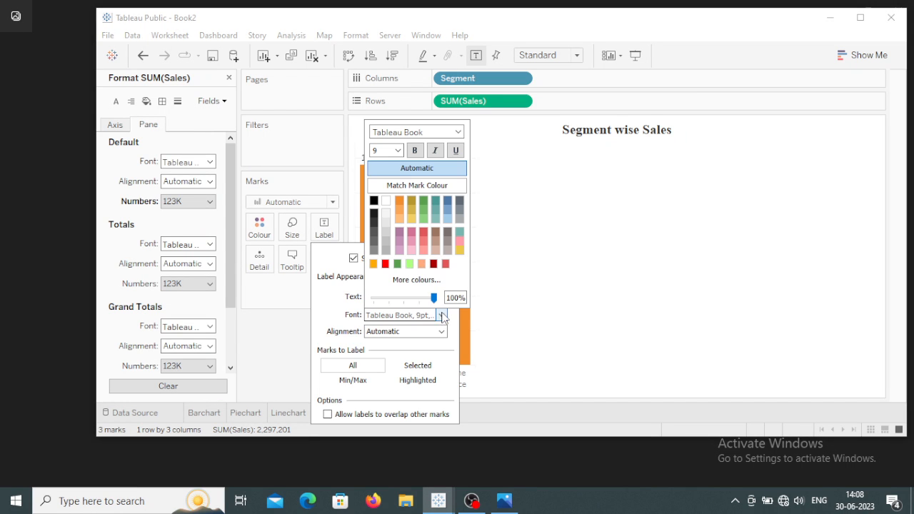
{"action": "left_click", "coordinate": [410, 186]}
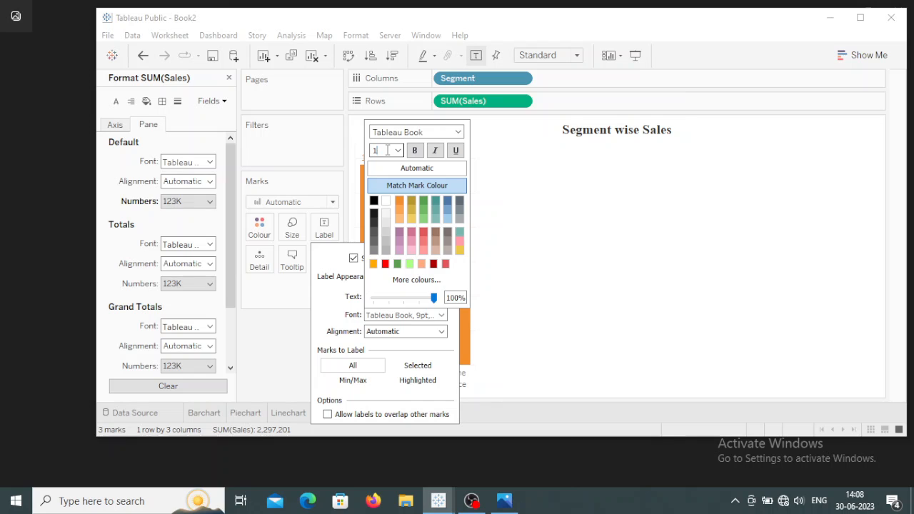
{"action": "left_click", "coordinate": [526, 306]}
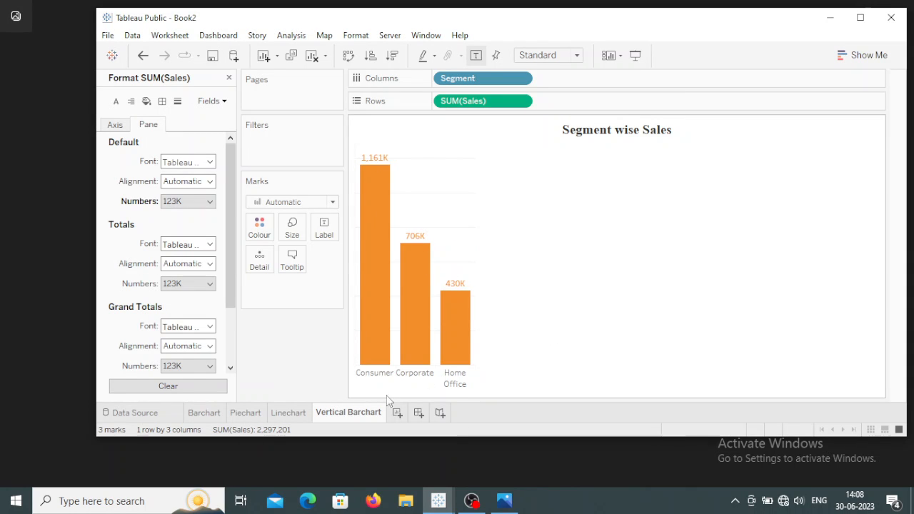
Make the default font of the segment names below the bars bold.
{"action": "left_click", "coordinate": [378, 374]}
{"action": "right_click", "coordinate": [379, 375]}
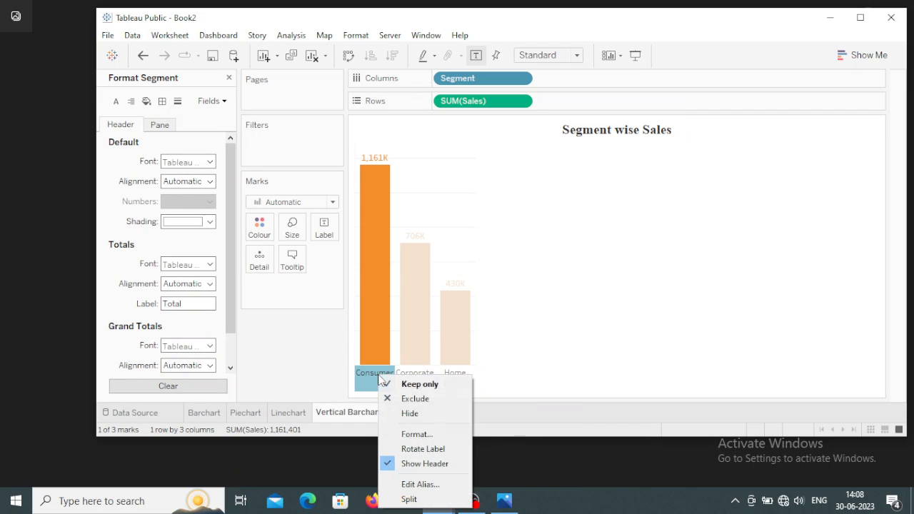
{"action": "left_click", "coordinate": [410, 434]}
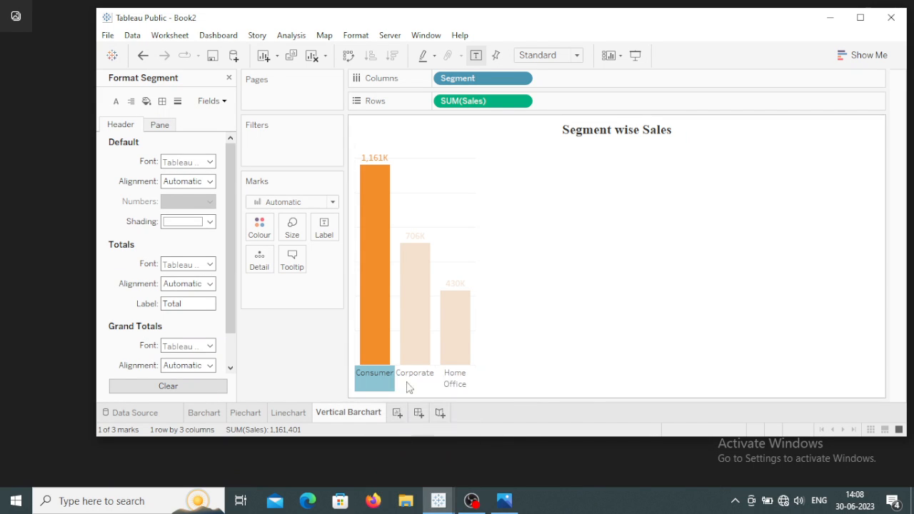
{"action": "left_click", "coordinate": [210, 163]}
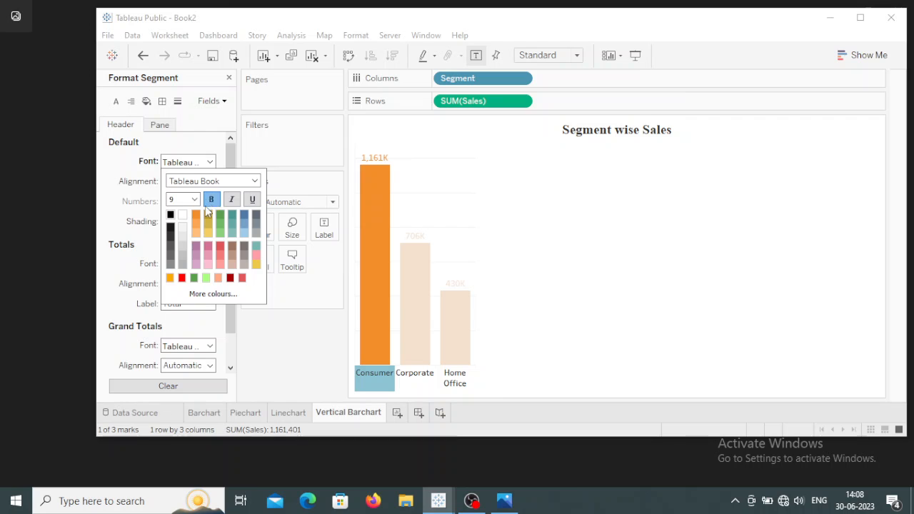
{"action": "left_click", "coordinate": [288, 355]}
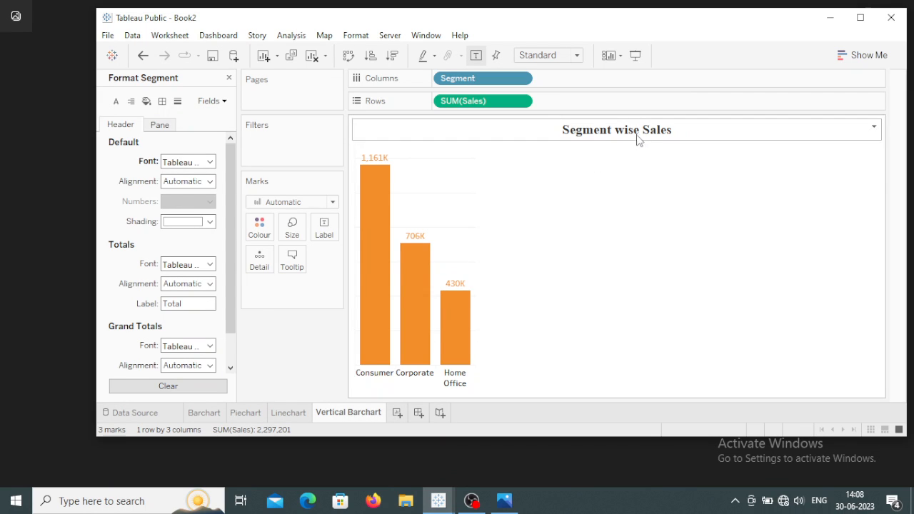
Review the Barchart, Piechart, Linechart and Vertical Barchart worksheets in turn.
{"action": "left_click", "coordinate": [203, 414]}
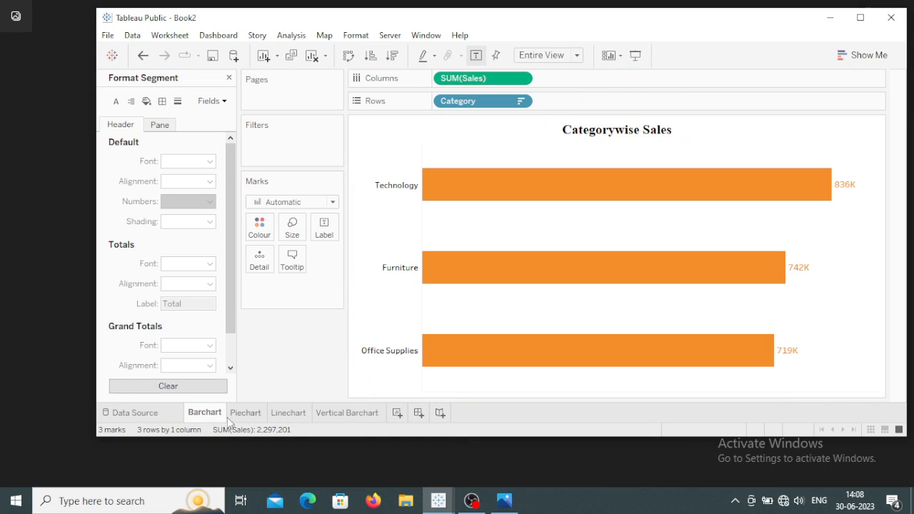
{"action": "left_click", "coordinate": [249, 418]}
{"action": "left_click", "coordinate": [284, 415]}
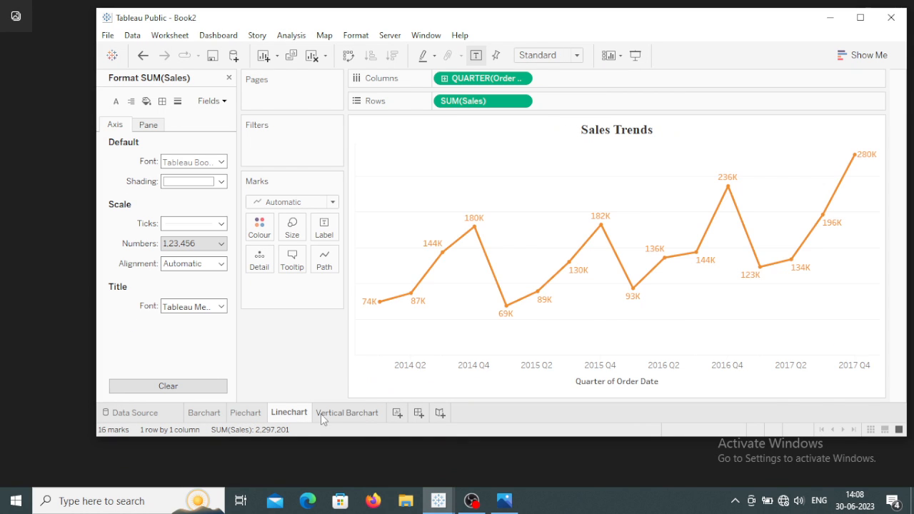
{"action": "left_click", "coordinate": [336, 415]}
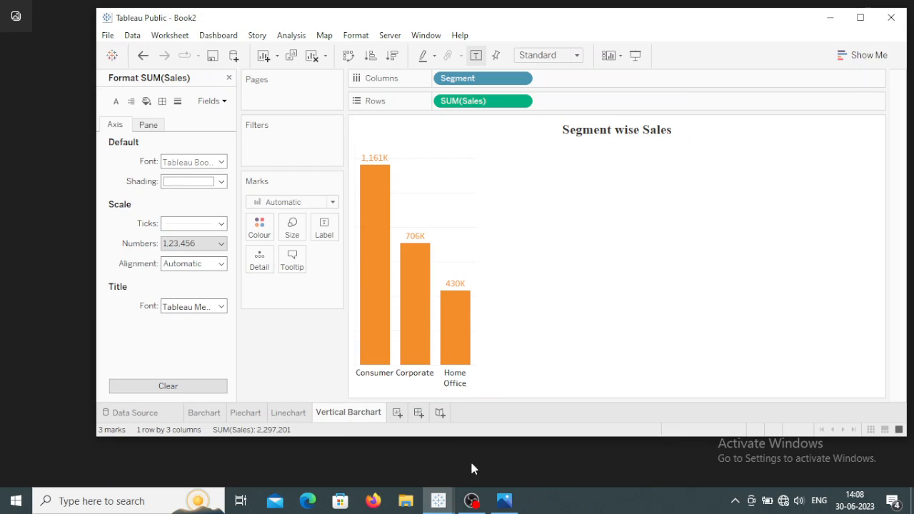
Open dashboard.png from File Explorer to examine the planned dashboard layout.
{"action": "left_click", "coordinate": [504, 501]}
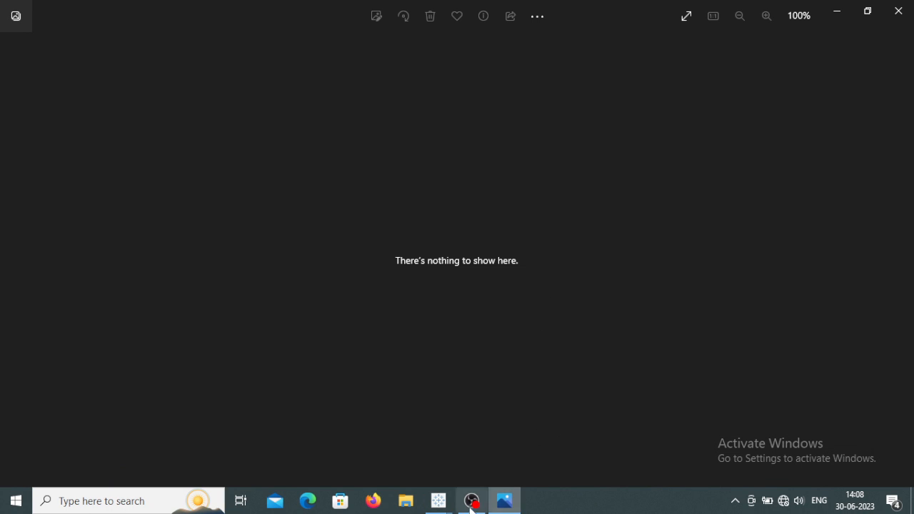
{"action": "key", "text": "super+e"}
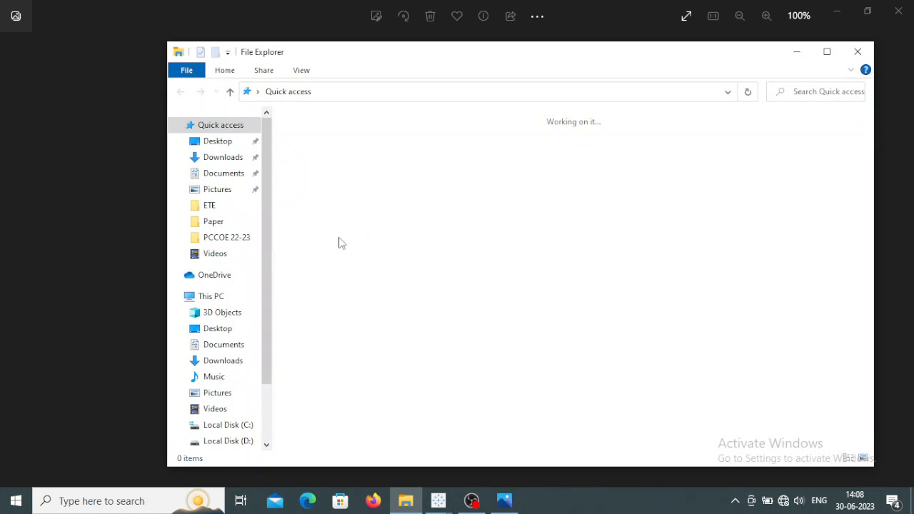
{"action": "double_click", "coordinate": [346, 316]}
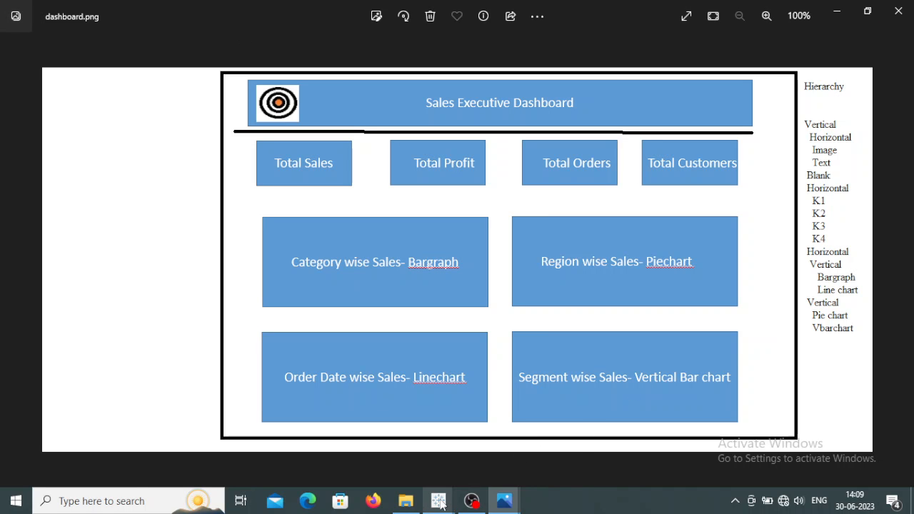
Switch back to Tableau Public, add a new worksheet named KPI-1 and place the Sales field in its view.
{"action": "mouse_move", "coordinate": [439, 500]}
{"action": "left_click", "coordinate": [481, 407]}
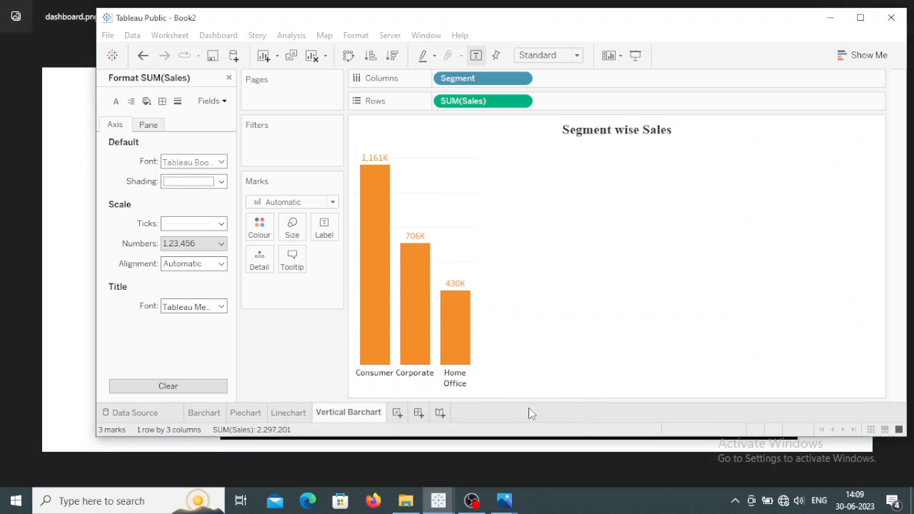
{"action": "left_click", "coordinate": [397, 412]}
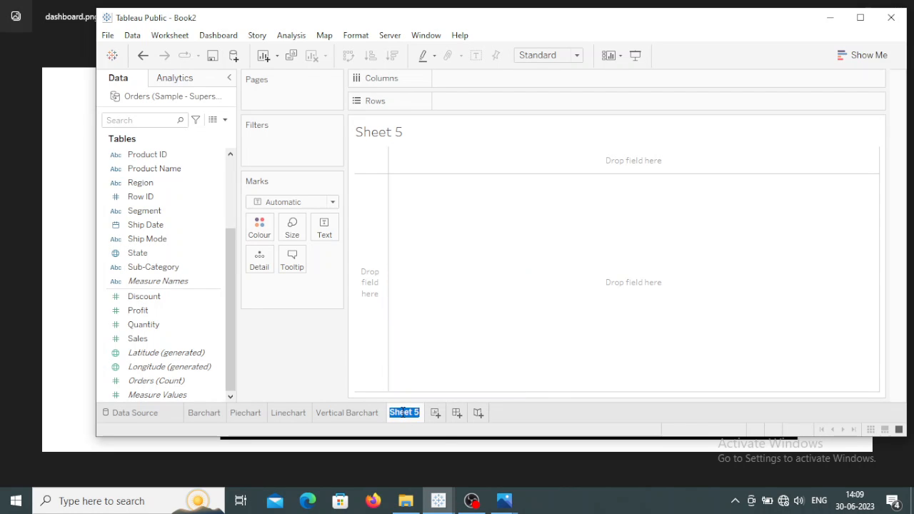
{"action": "type", "text": "KPI-1"}
{"action": "left_click", "coordinate": [454, 364]}
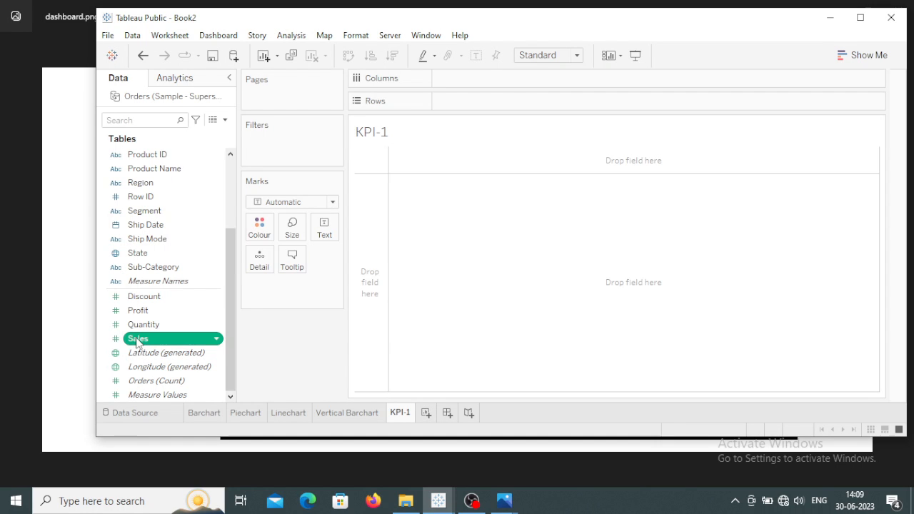
{"action": "left_click_drag", "start_coordinate": [138, 341], "coordinate": [604, 249]}
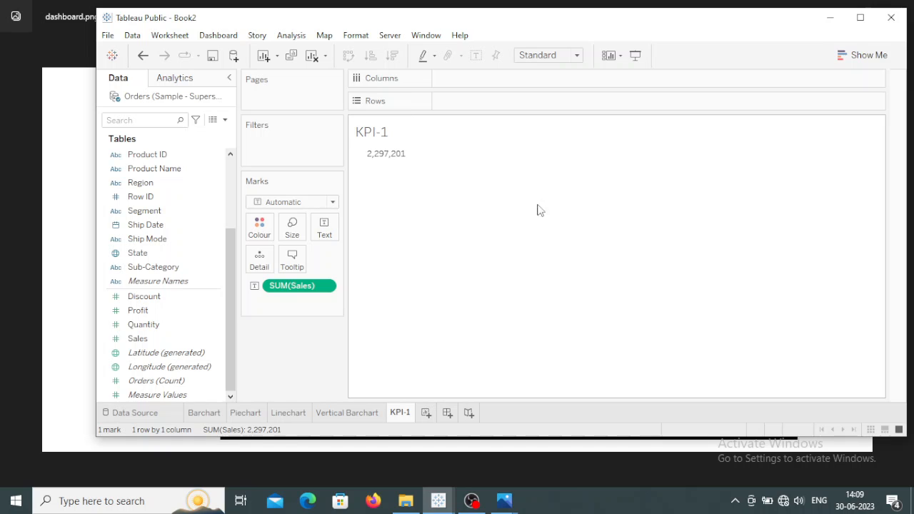
Format the Sales value on KPI-1 as a custom number with 0 decimal places.
{"action": "mouse_move", "coordinate": [375, 160]}
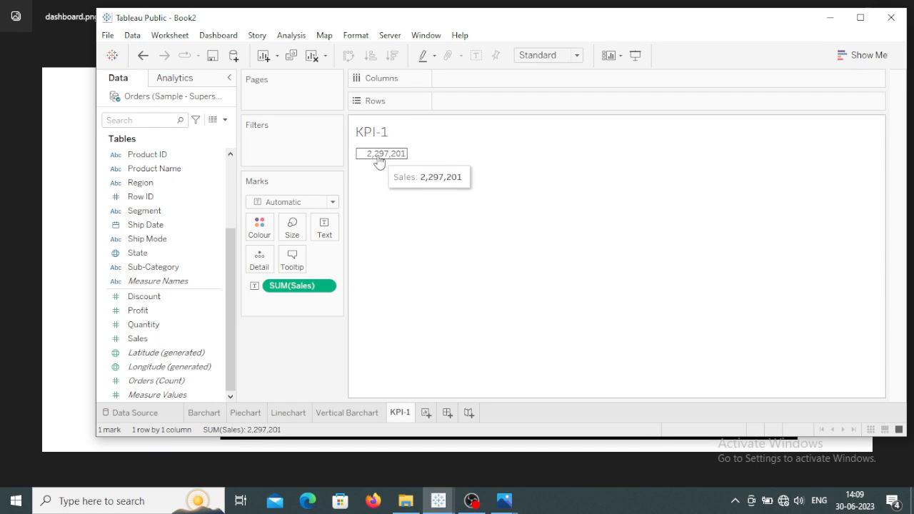
{"action": "right_click", "coordinate": [326, 286]}
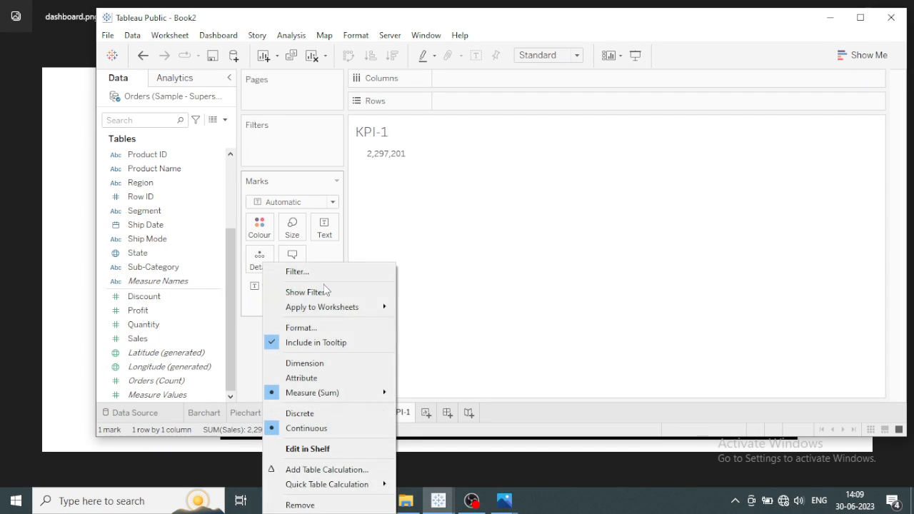
{"action": "left_click", "coordinate": [314, 329]}
{"action": "left_click", "coordinate": [182, 202]}
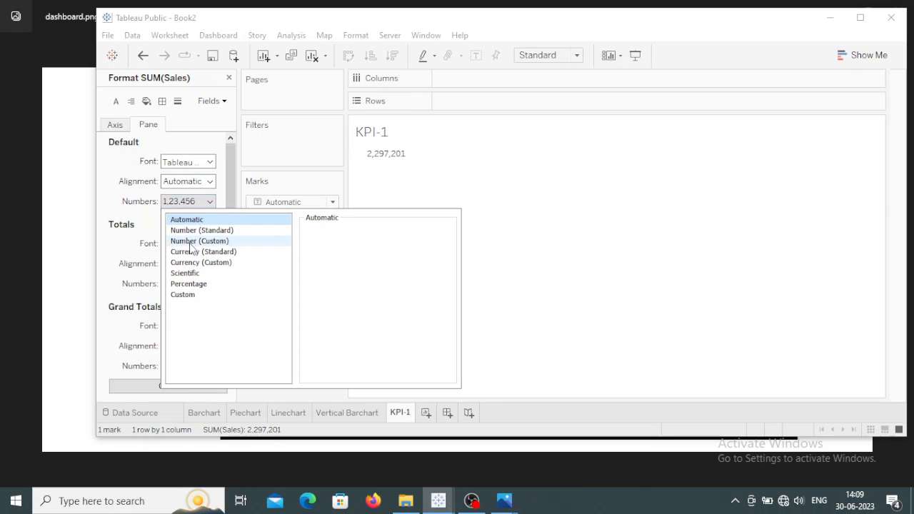
{"action": "left_click", "coordinate": [193, 241]}
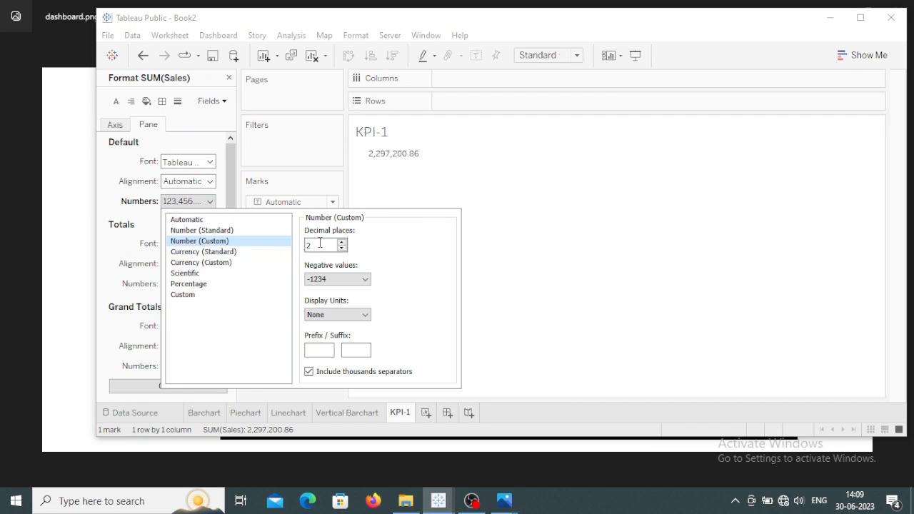
{"action": "key", "text": "BackSpace"}
{"action": "type", "text": "0"}
{"action": "left_click", "coordinate": [339, 316]}
{"action": "left_click", "coordinate": [339, 337]}
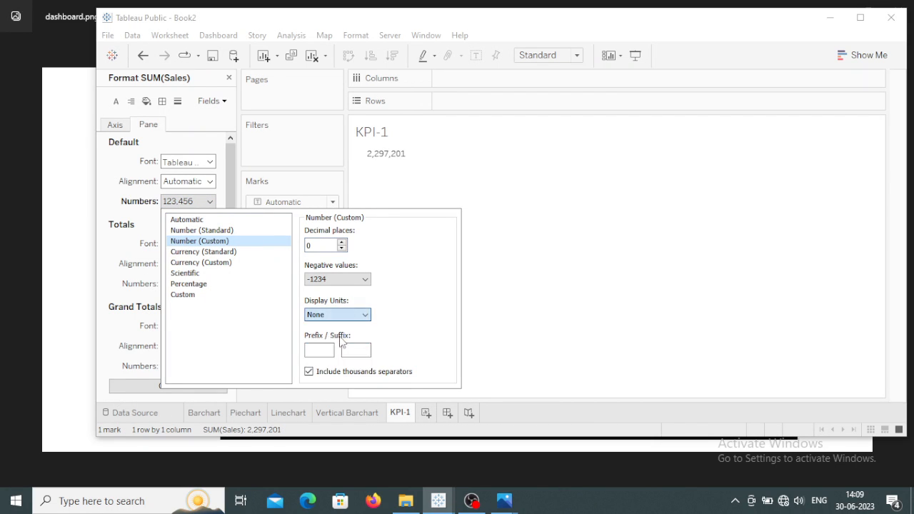
Apply thousands (K) as the display unit for the KPI-1 sales number and turn off the sheet's tooltips.
{"action": "left_click", "coordinate": [504, 267]}
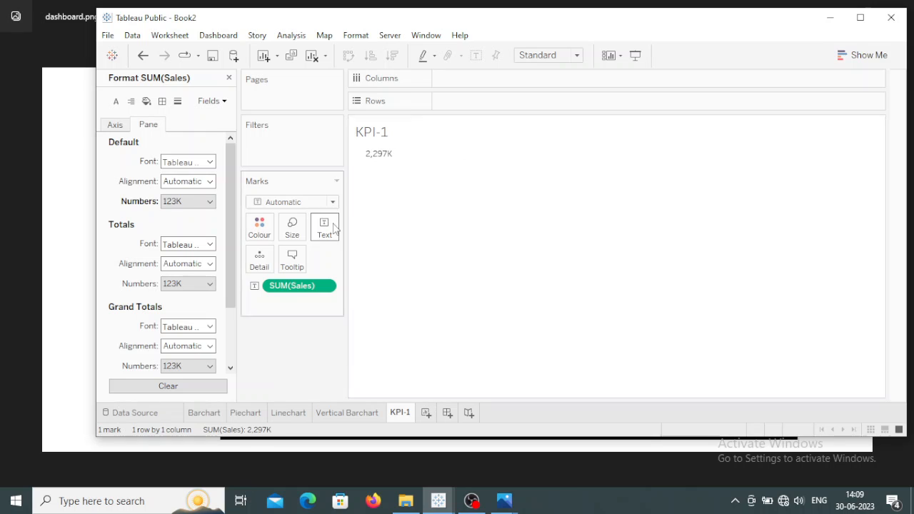
{"action": "mouse_move", "coordinate": [376, 156]}
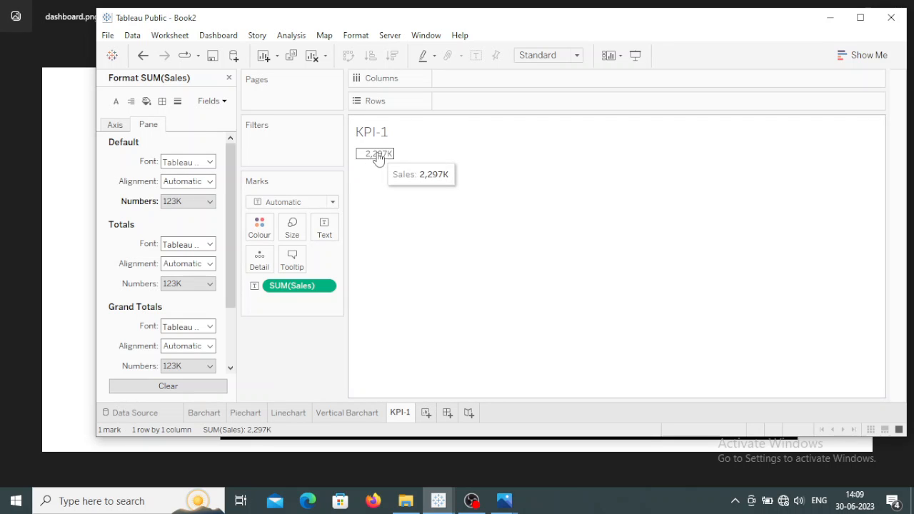
{"action": "left_click", "coordinate": [291, 264]}
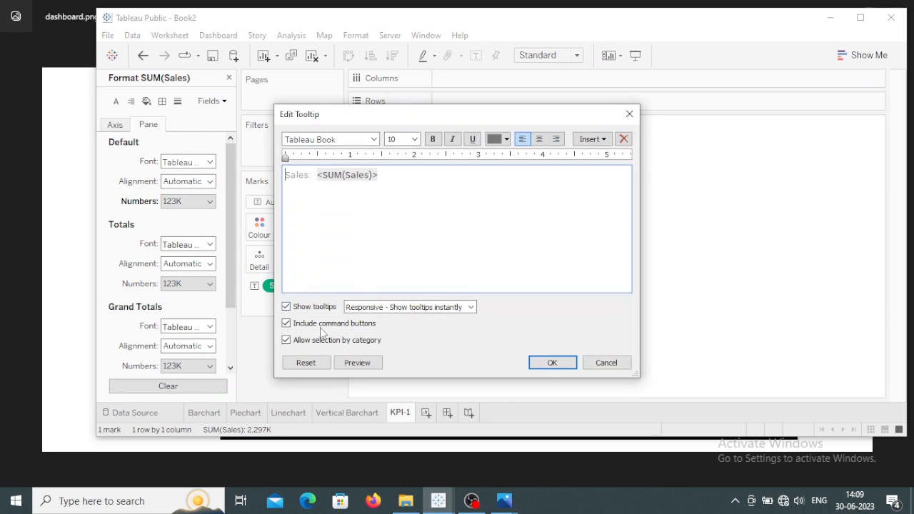
{"action": "left_click", "coordinate": [286, 307]}
{"action": "left_click", "coordinate": [552, 362]}
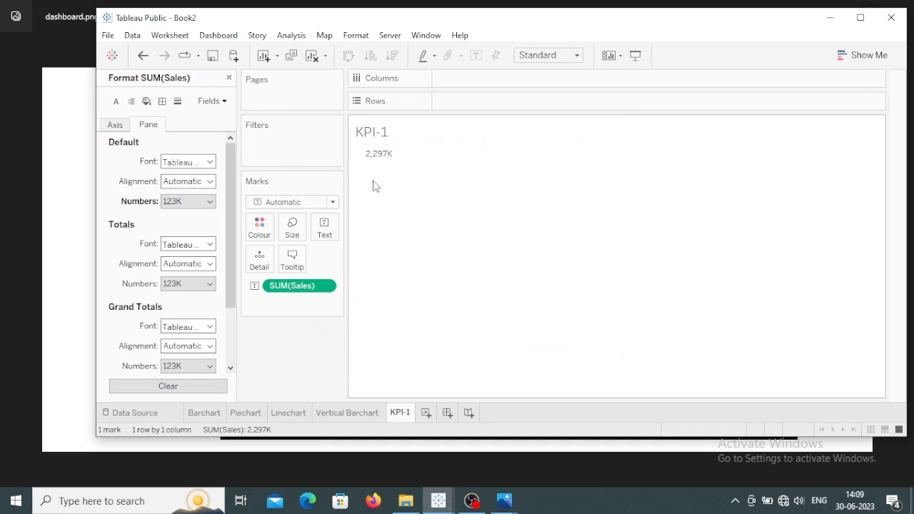
Format the SUM(Sales) label text as Times New Roman, size 26, bold and orange.
{"action": "left_click", "coordinate": [325, 228]}
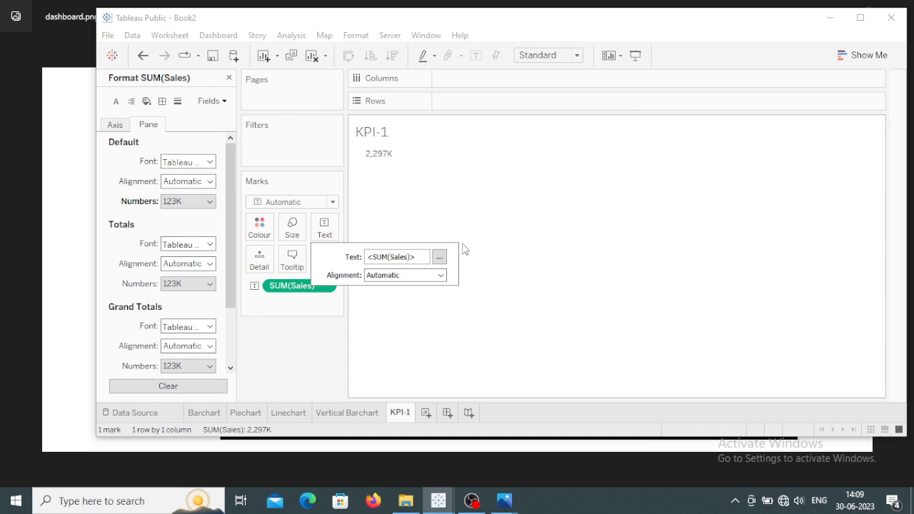
{"action": "left_click", "coordinate": [439, 259]}
{"action": "left_click_drag", "start_coordinate": [461, 192], "coordinate": [545, 192]}
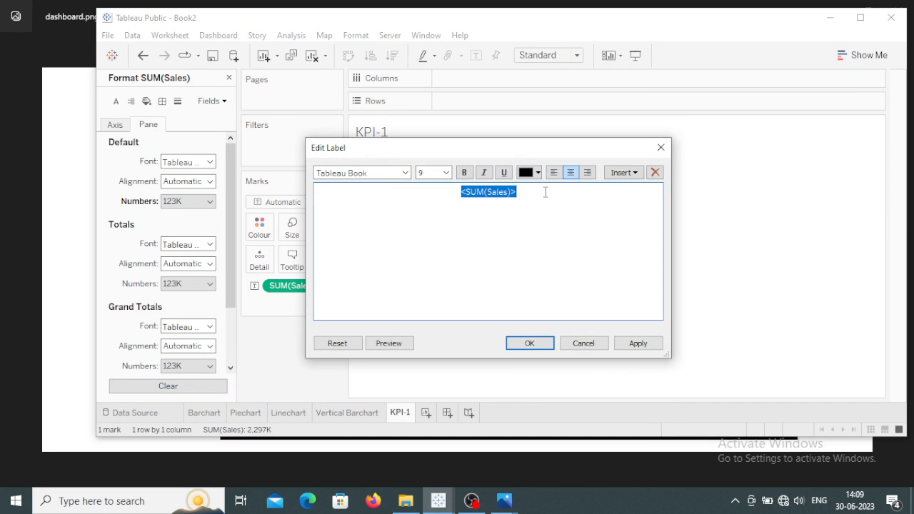
{"action": "left_click", "coordinate": [445, 173]}
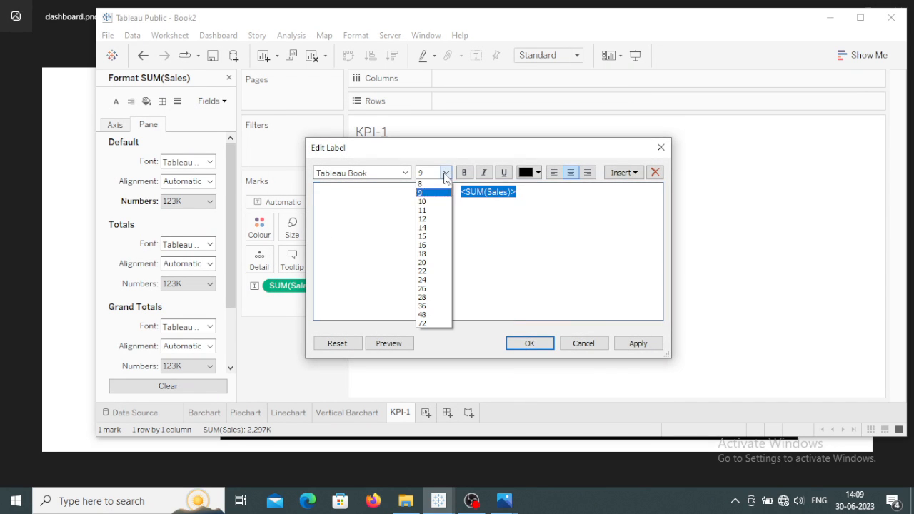
{"action": "left_click", "coordinate": [428, 289]}
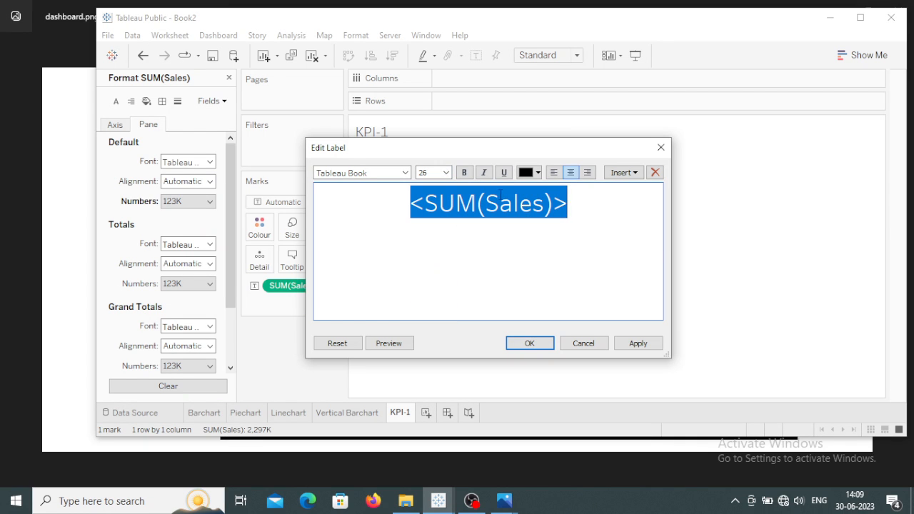
{"action": "left_click", "coordinate": [529, 172]}
{"action": "left_click", "coordinate": [551, 187]}
{"action": "left_click", "coordinate": [464, 172]}
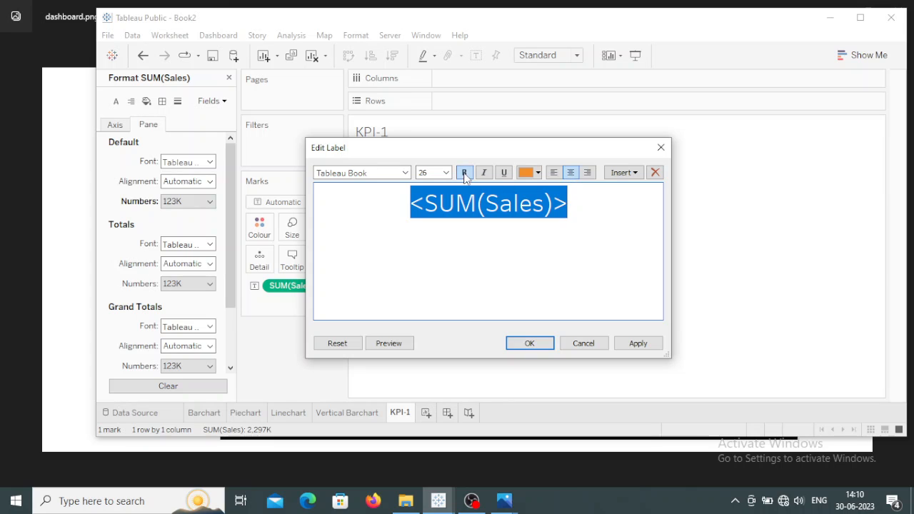
{"action": "left_click", "coordinate": [404, 173]}
{"action": "left_click", "coordinate": [385, 254]}
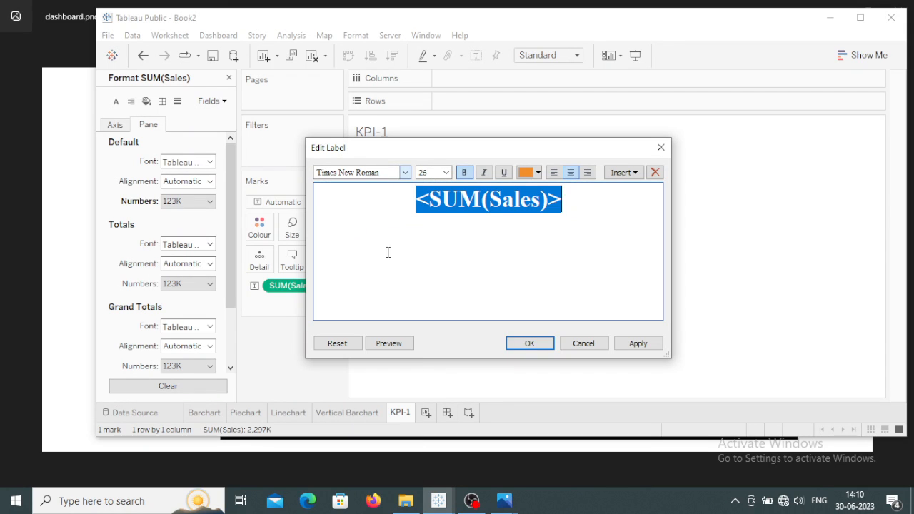
{"action": "left_click", "coordinate": [626, 344]}
{"action": "left_click", "coordinate": [528, 343]}
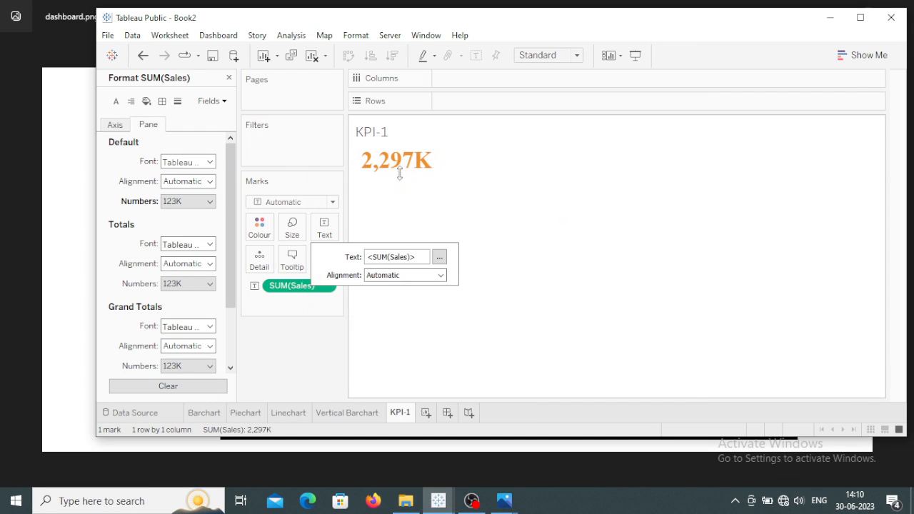
Add a second label line "Total Sales" below the sales value, in size 10 and black.
{"action": "left_click", "coordinate": [439, 256]}
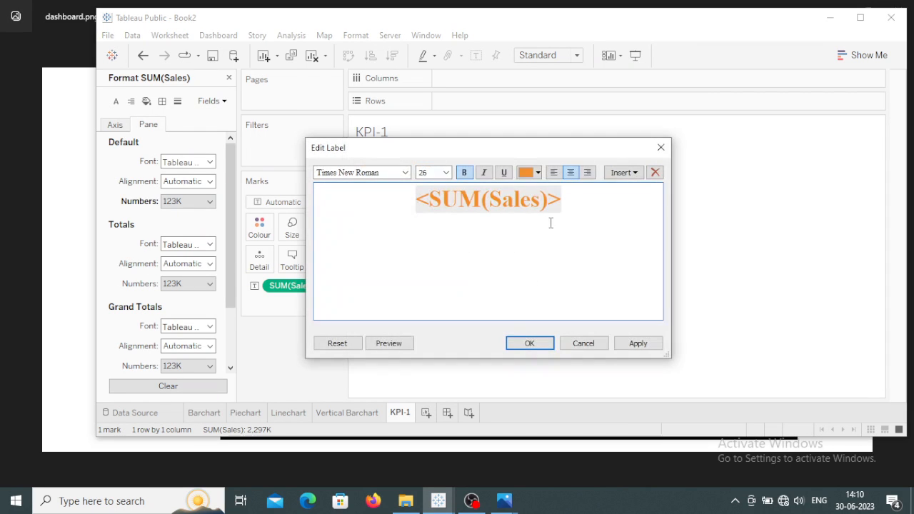
{"action": "key", "text": "Return"}
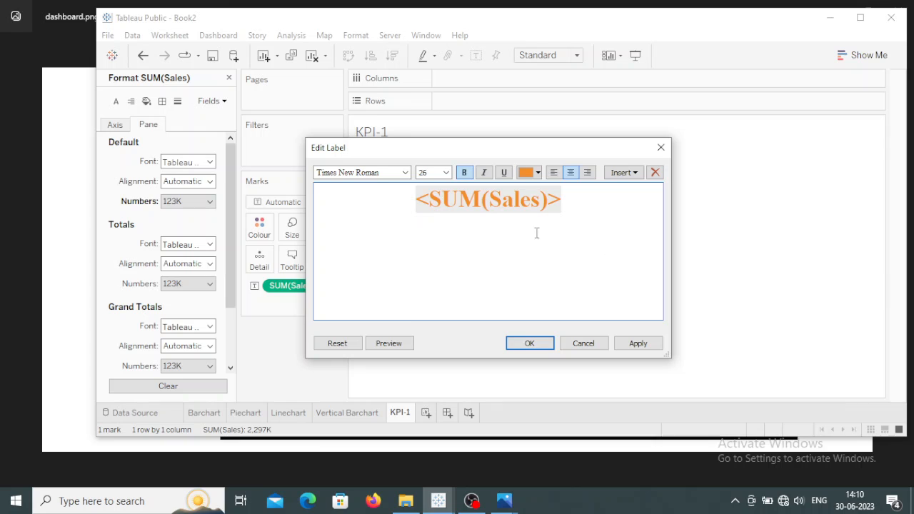
{"action": "left_click", "coordinate": [446, 172]}
{"action": "left_click", "coordinate": [431, 200]}
{"action": "type", "text": "les"}
{"action": "left_click_drag", "start_coordinate": [459, 218], "coordinate": [528, 218]}
{"action": "left_click", "coordinate": [538, 173]}
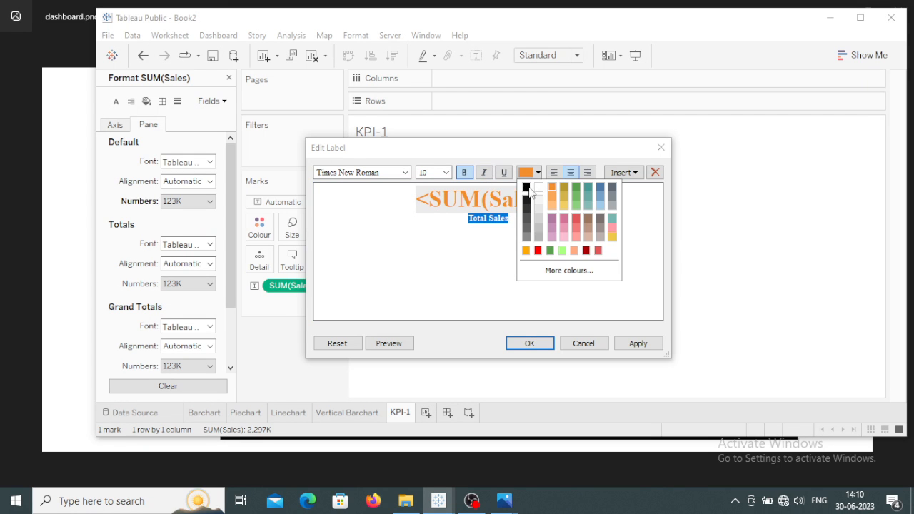
{"action": "left_click", "coordinate": [529, 187]}
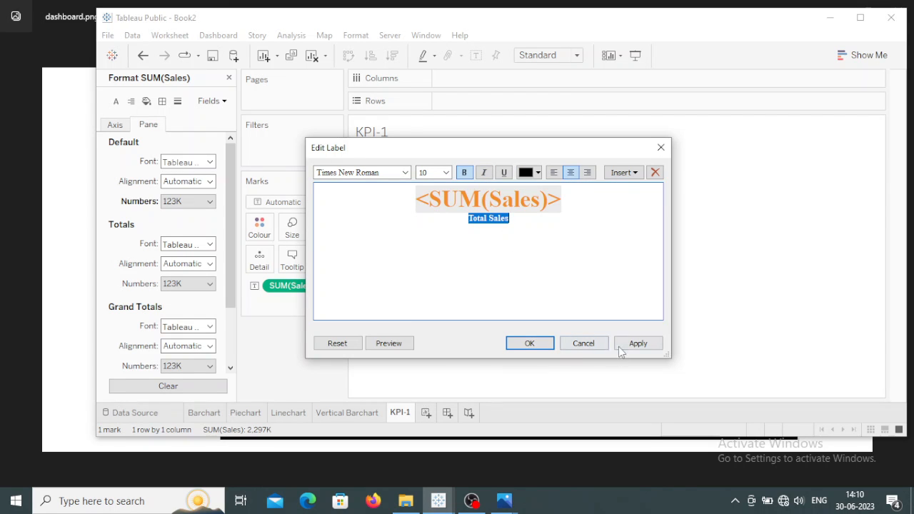
{"action": "left_click", "coordinate": [539, 344]}
{"action": "left_click", "coordinate": [527, 255]}
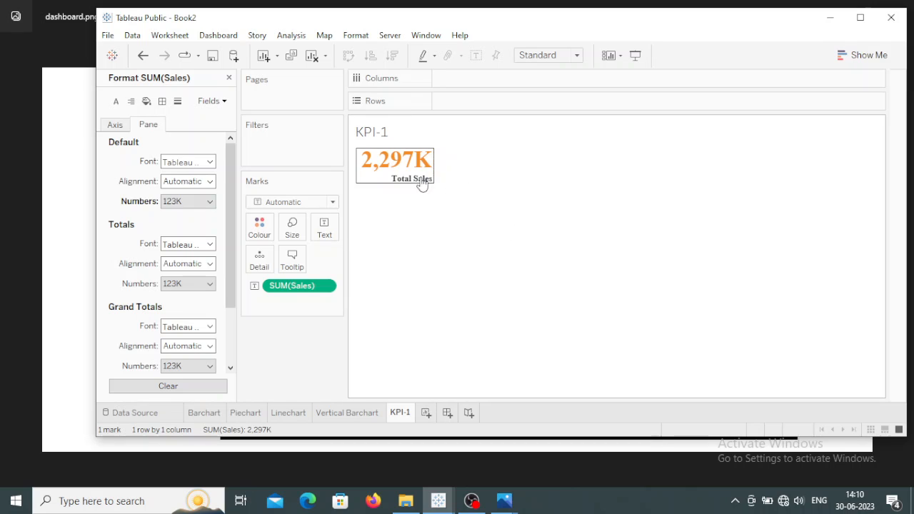
Set the horizontal alignment of the KPI-1 label text to centre.
{"action": "left_click", "coordinate": [324, 227]}
{"action": "left_click", "coordinate": [404, 275]}
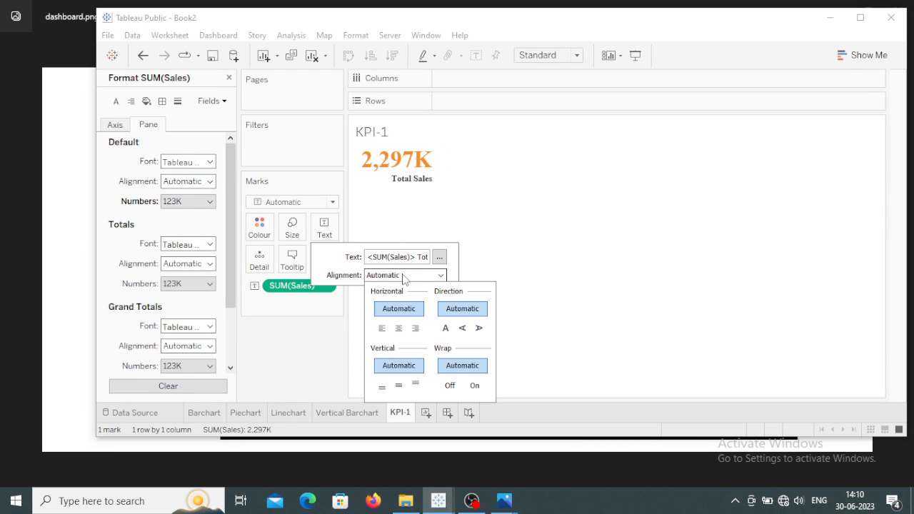
{"action": "left_click", "coordinate": [398, 328]}
{"action": "left_click", "coordinate": [398, 332]}
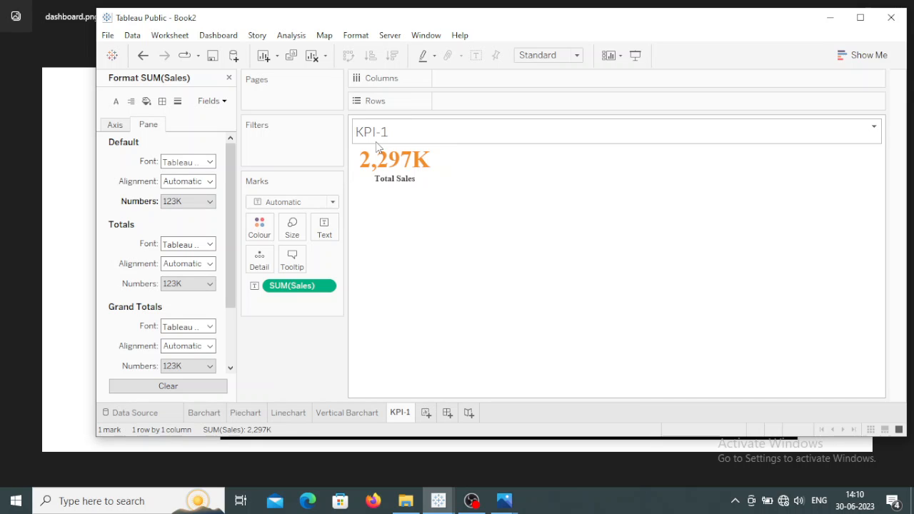
Copy the formatting of the KPI-1 sheet and paste it onto a new worksheet.
{"action": "right_click", "coordinate": [399, 418]}
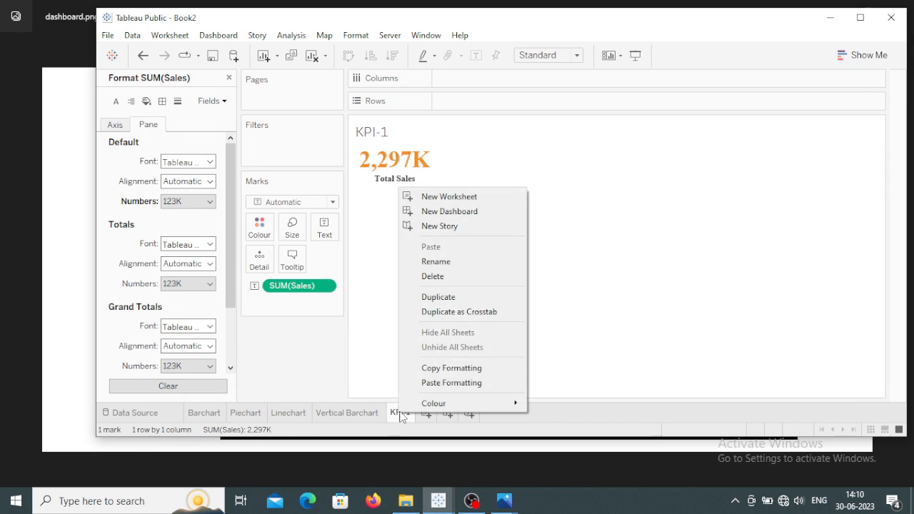
{"action": "left_click", "coordinate": [417, 367]}
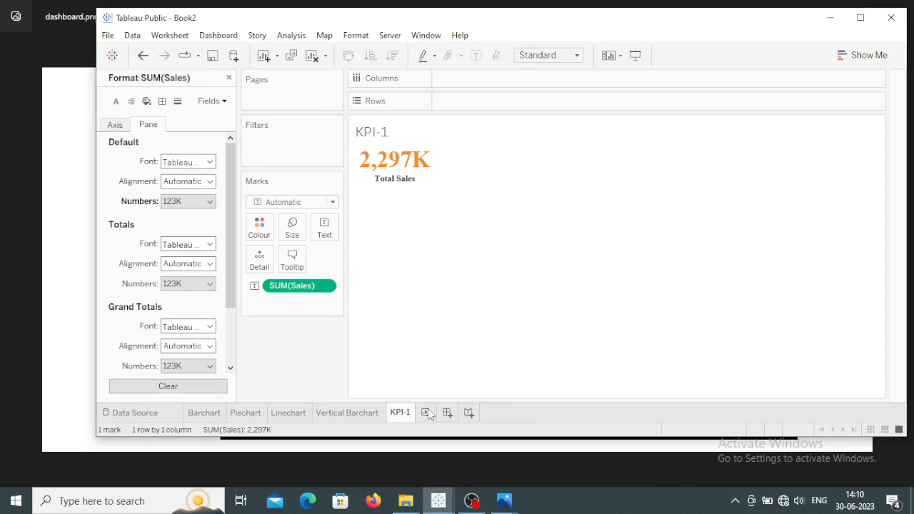
{"action": "left_click", "coordinate": [426, 413]}
{"action": "right_click", "coordinate": [433, 412]}
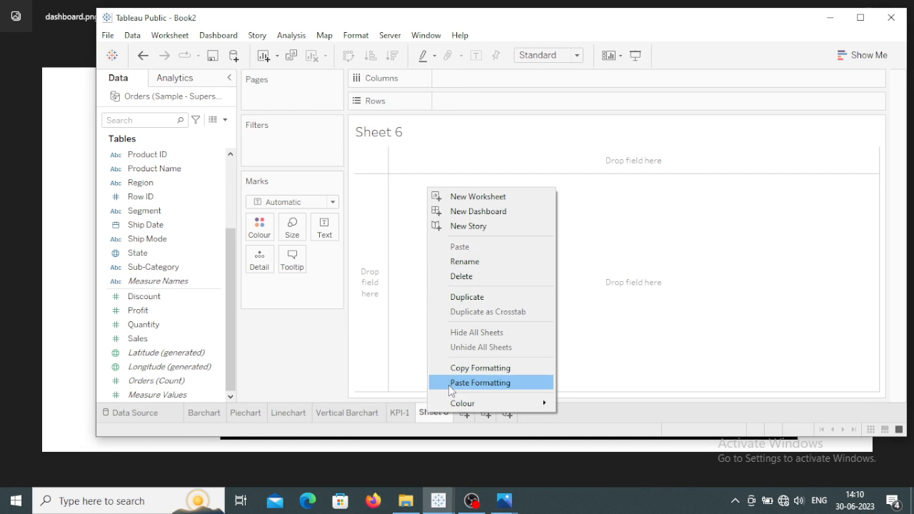
{"action": "left_click", "coordinate": [448, 383]}
Rename the new worksheet to KPI-2.
{"action": "double_click", "coordinate": [433, 412]}
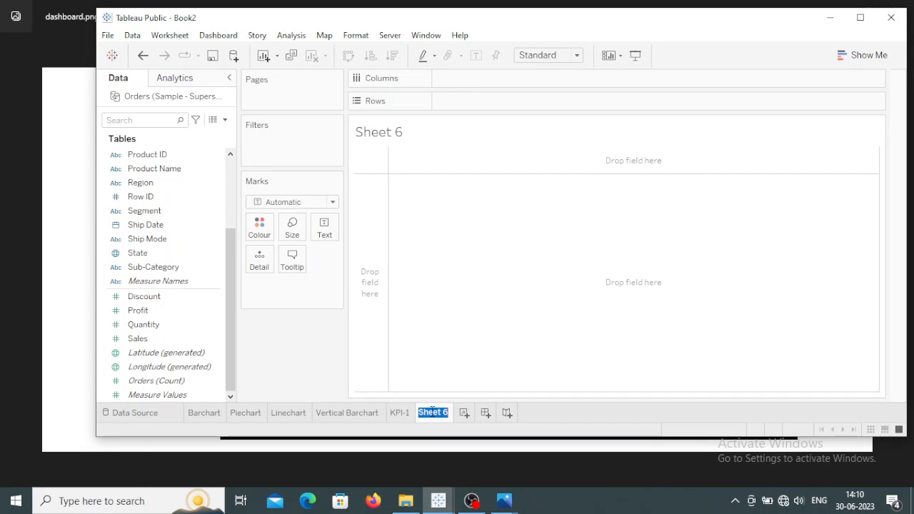
{"action": "type", "text": "KPI-2"}
{"action": "key", "text": "Return"}
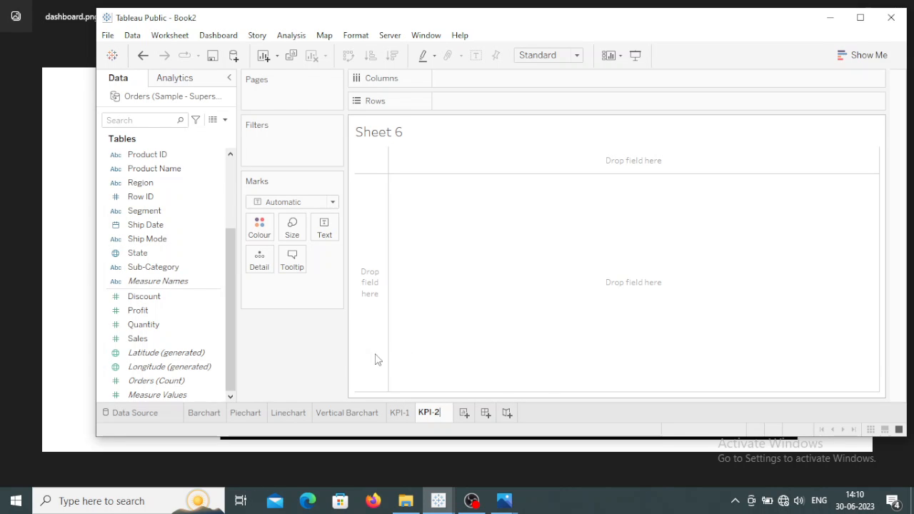
Duplicate the KPI-1 worksheet.
{"action": "left_click", "coordinate": [398, 414]}
{"action": "right_click", "coordinate": [400, 414]}
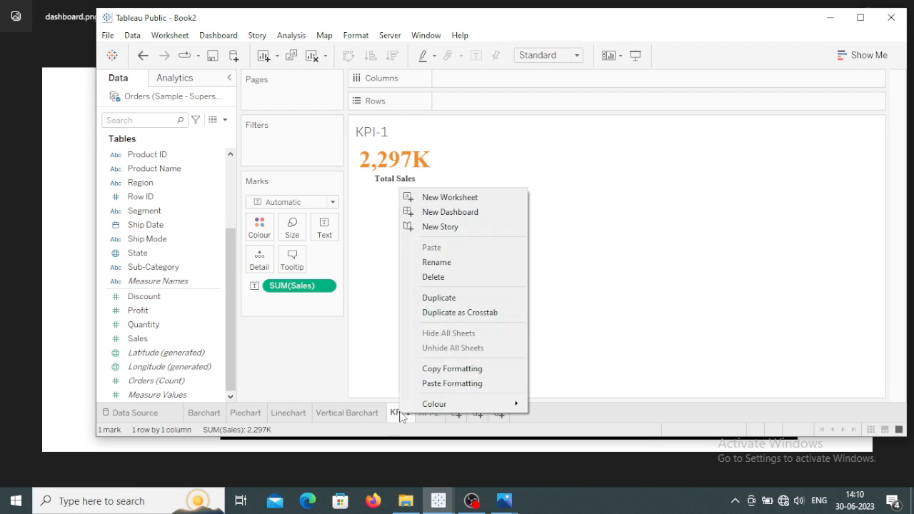
{"action": "left_click", "coordinate": [439, 298]}
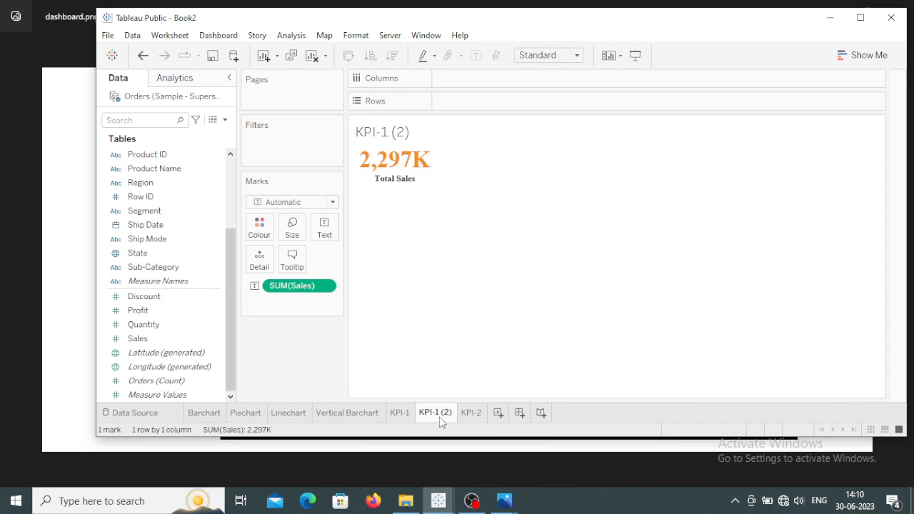
Rename the duplicated KPI-1 worksheet to KPI-2-1.
{"action": "double_click", "coordinate": [440, 417]}
{"action": "left_click", "coordinate": [443, 421]}
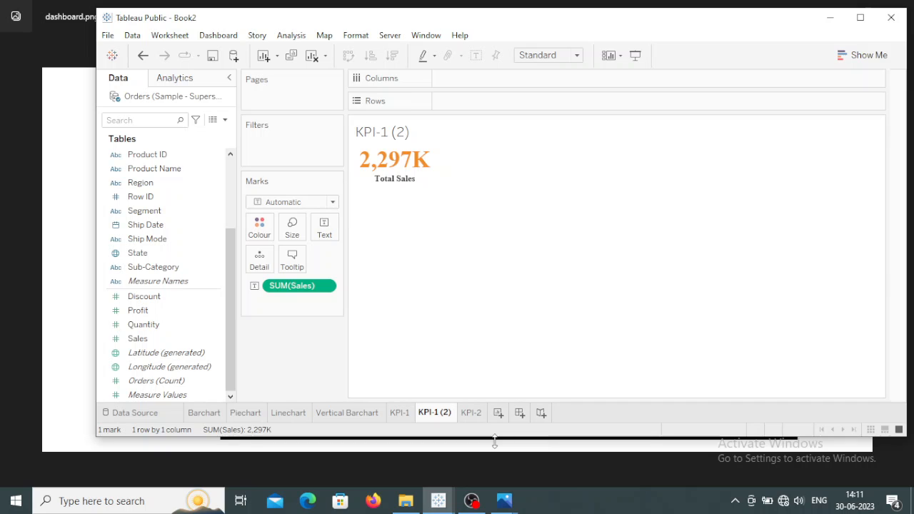
{"action": "key", "text": "BackSpace"}
{"action": "key", "text": "BackSpace"}
{"action": "key", "text": "BackSpace"}
{"action": "type", "text": "2"}
{"action": "key", "text": "Return"}
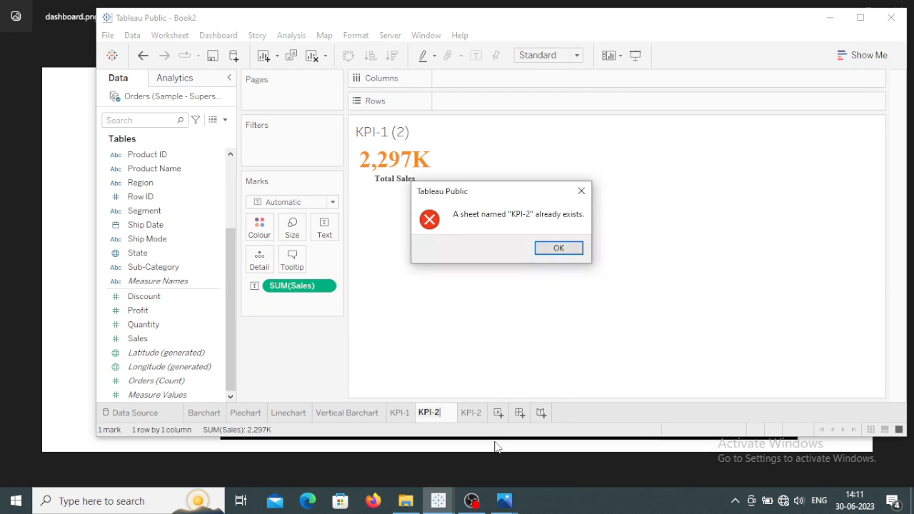
{"action": "left_click", "coordinate": [551, 245]}
{"action": "left_click", "coordinate": [473, 420]}
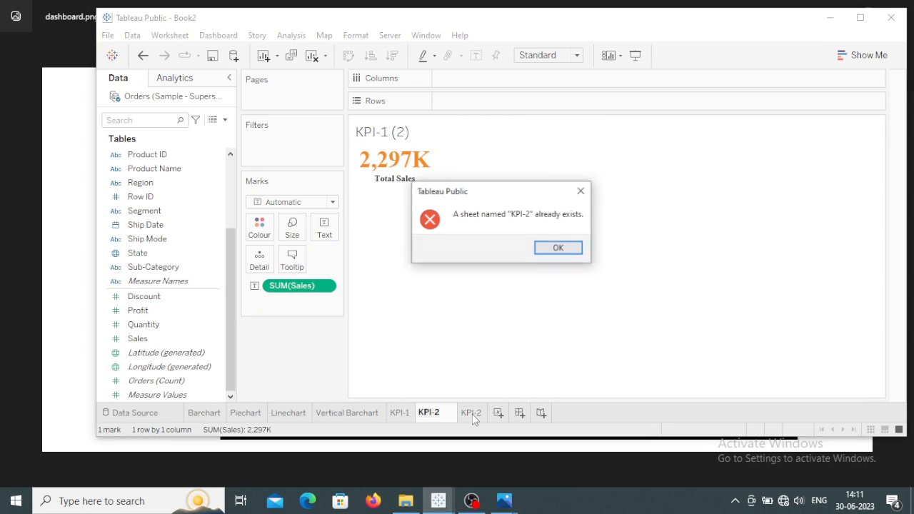
{"action": "left_click", "coordinate": [547, 250]}
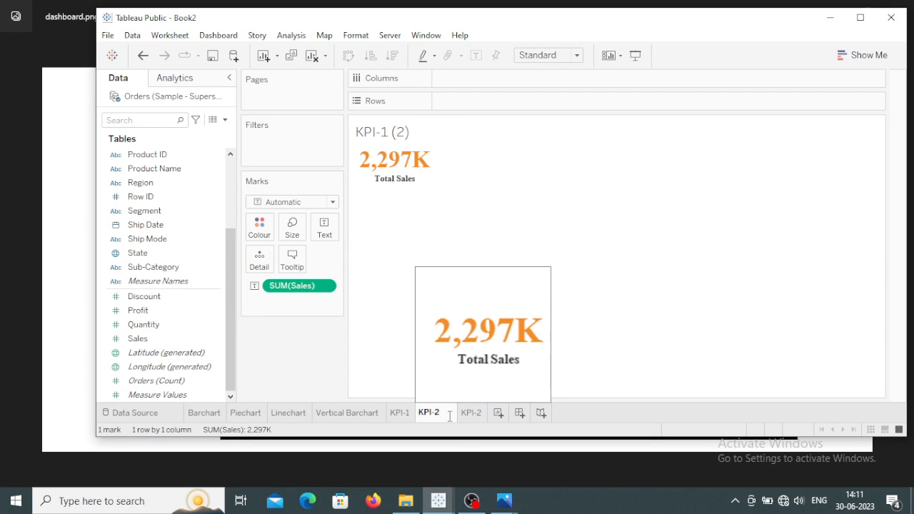
{"action": "type", "text": "-1"}
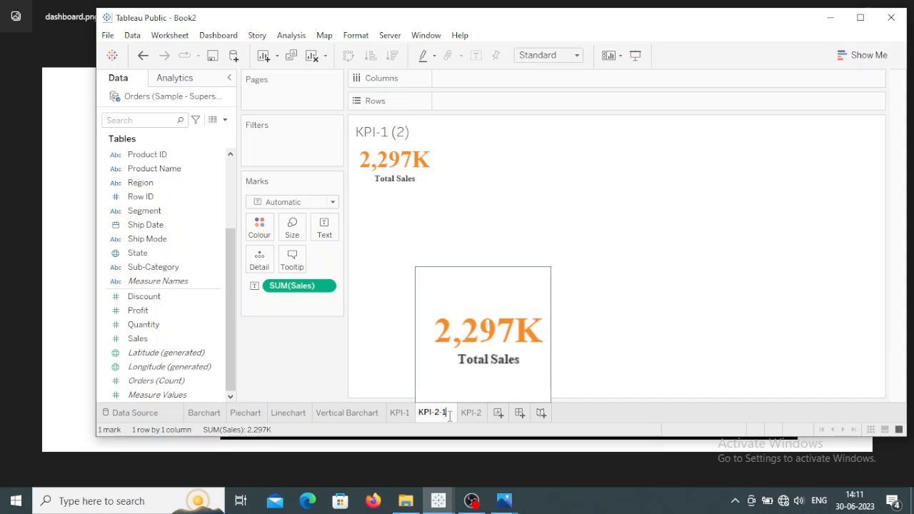
{"action": "key", "text": "Return"}
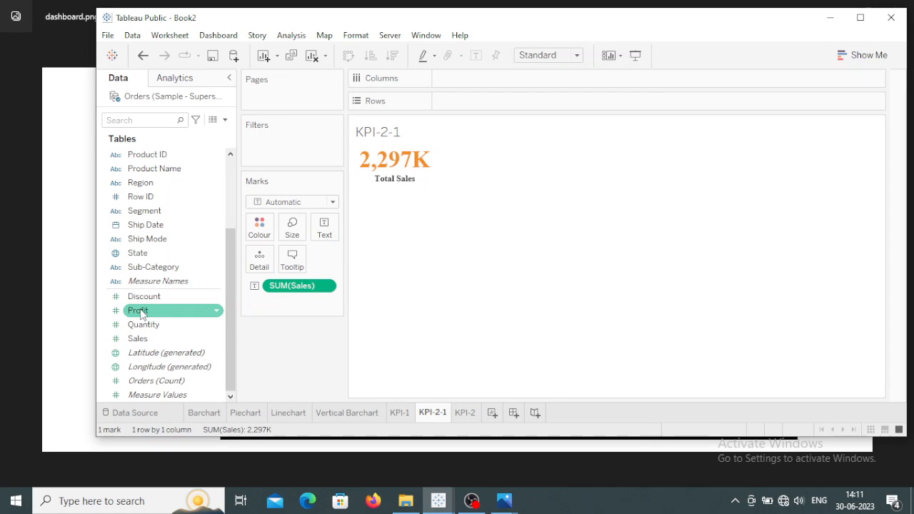
Replace the Sales measure on the KPI-2-1 sheet with Profit and change its label caption to "Total Profit".
{"action": "left_click_drag", "start_coordinate": [143, 313], "coordinate": [281, 287]}
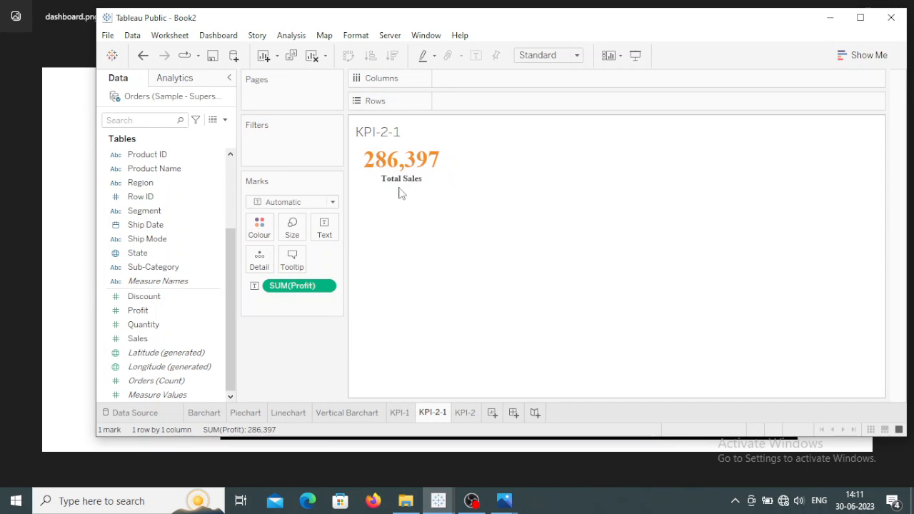
{"action": "left_click", "coordinate": [319, 231]}
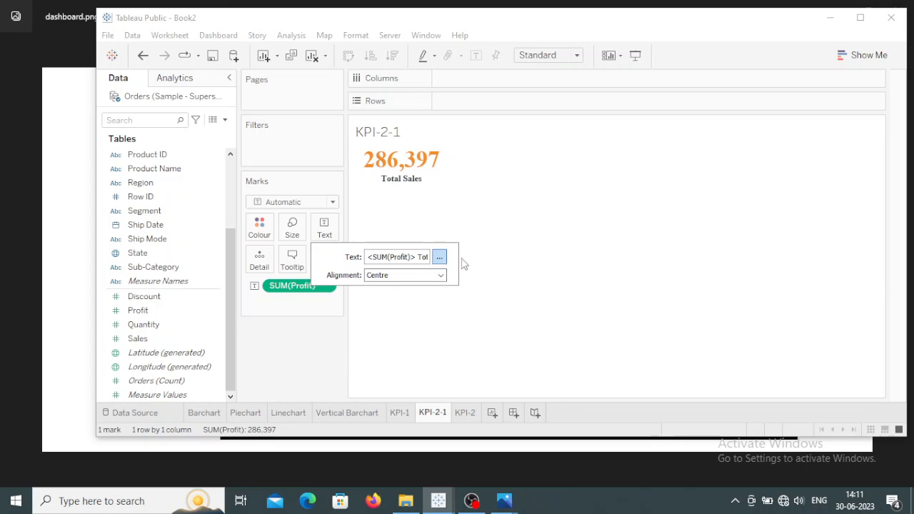
{"action": "left_click", "coordinate": [436, 257]}
{"action": "left_click", "coordinate": [563, 255]}
{"action": "key", "text": "BackSpace"}
{"action": "key", "text": "BackSpace"}
{"action": "key", "text": "BackSpace"}
{"action": "key", "text": "BackSpace"}
{"action": "key", "text": "BackSpace"}
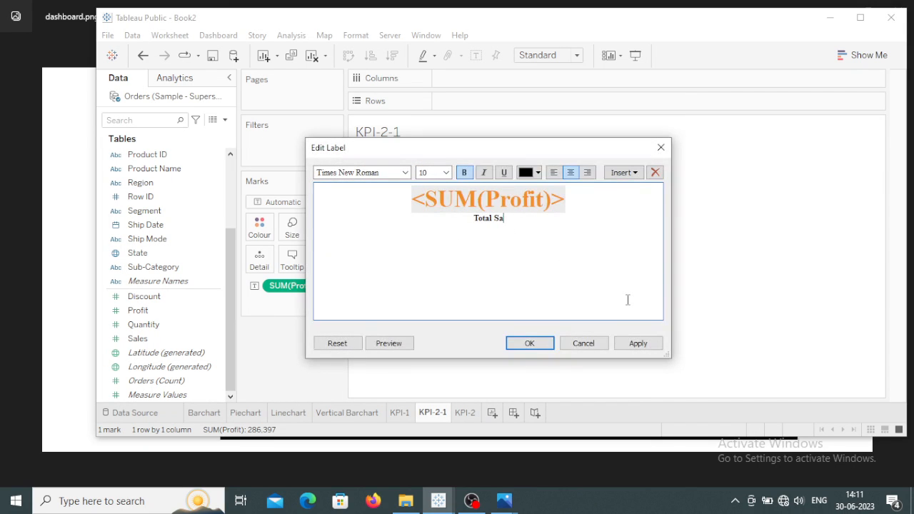
{"action": "type", "text": "Profit"}
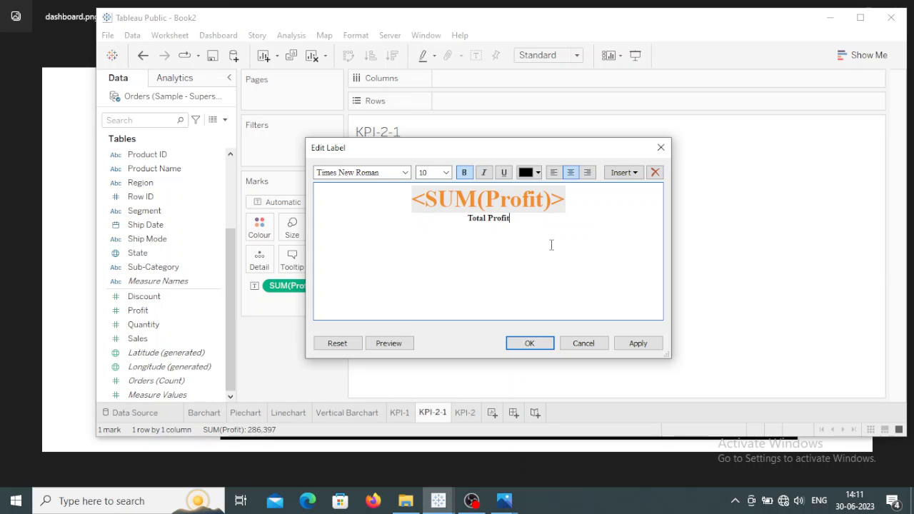
{"action": "left_click", "coordinate": [625, 346]}
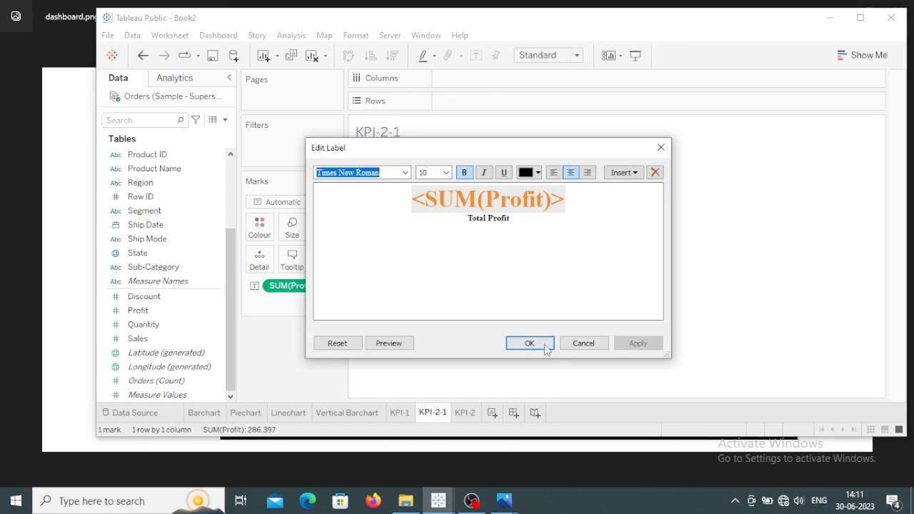
{"action": "left_click", "coordinate": [541, 344]}
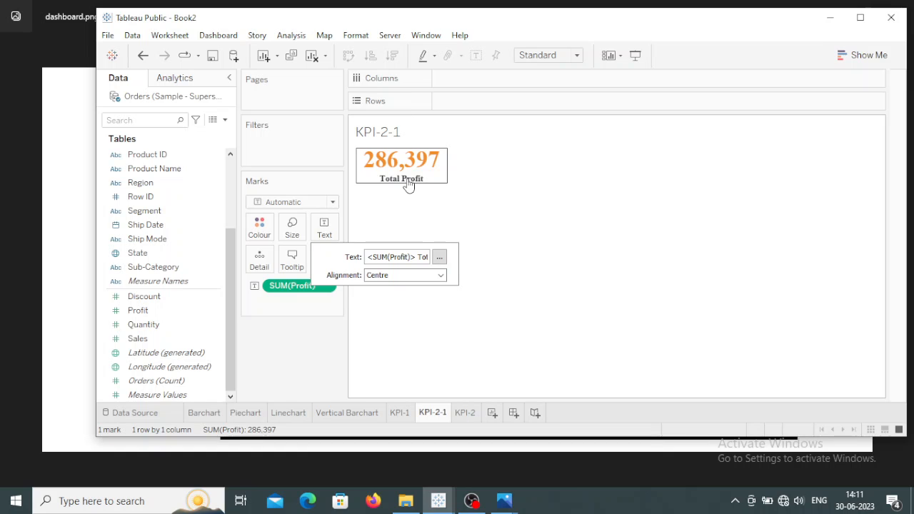
{"action": "left_click", "coordinate": [338, 308]}
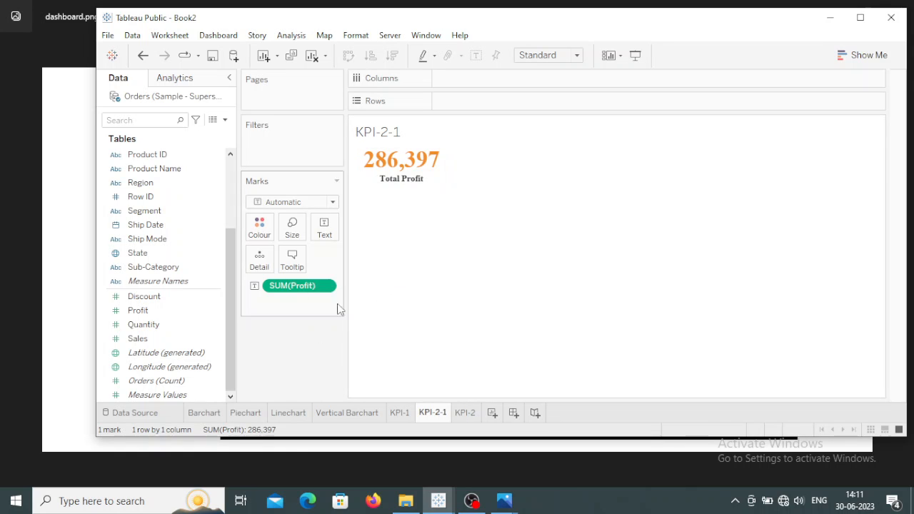
Format the SUM(Profit) value as a custom number with 0 decimal places and display units in thousands (K).
{"action": "left_click", "coordinate": [329, 285]}
{"action": "left_click", "coordinate": [326, 326]}
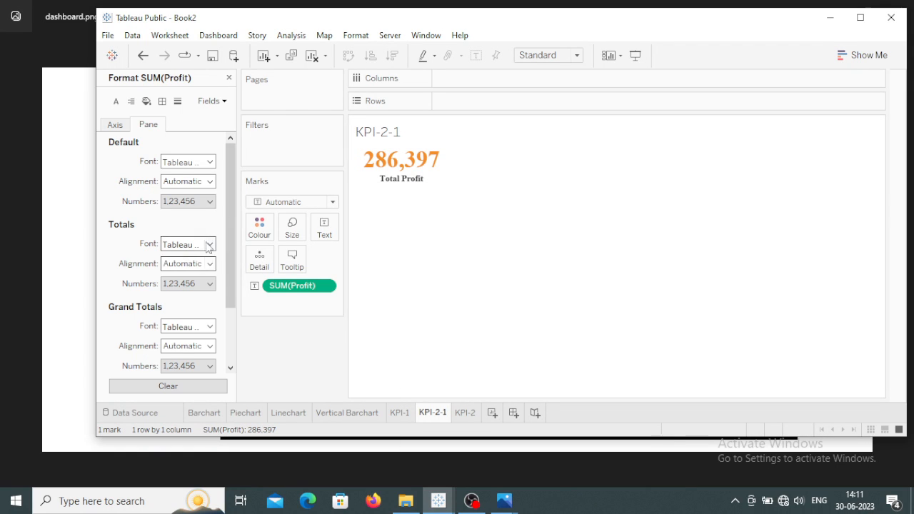
{"action": "left_click", "coordinate": [210, 201]}
{"action": "left_click", "coordinate": [204, 240]}
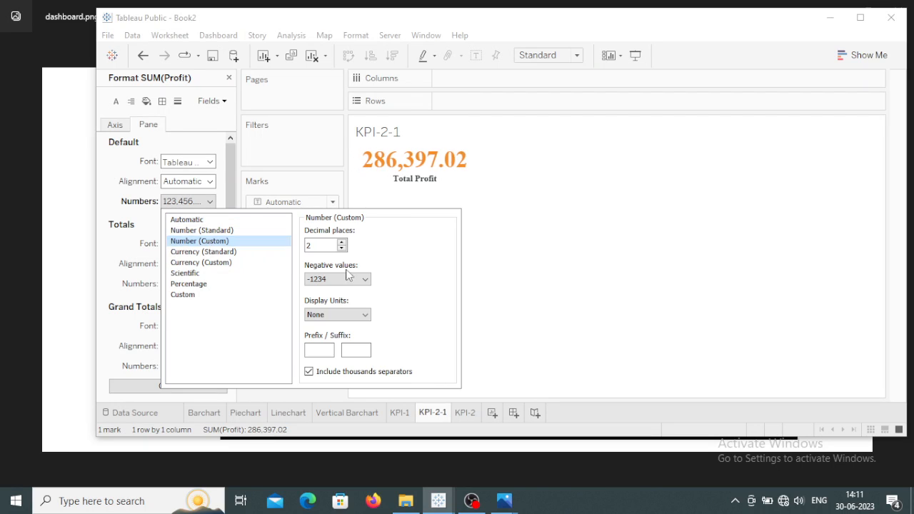
{"action": "left_click", "coordinate": [324, 246]}
{"action": "type", "text": "0"}
{"action": "left_click", "coordinate": [337, 315]}
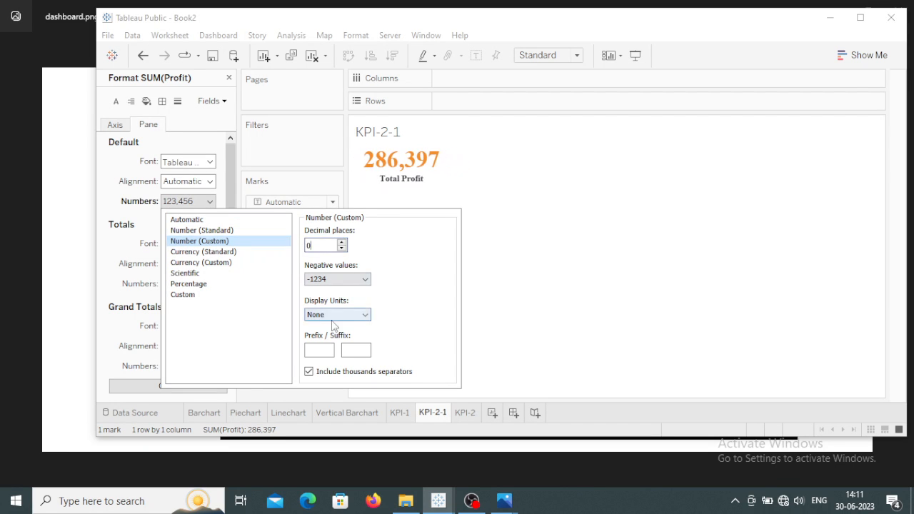
{"action": "left_click", "coordinate": [337, 332]}
{"action": "left_click", "coordinate": [530, 278]}
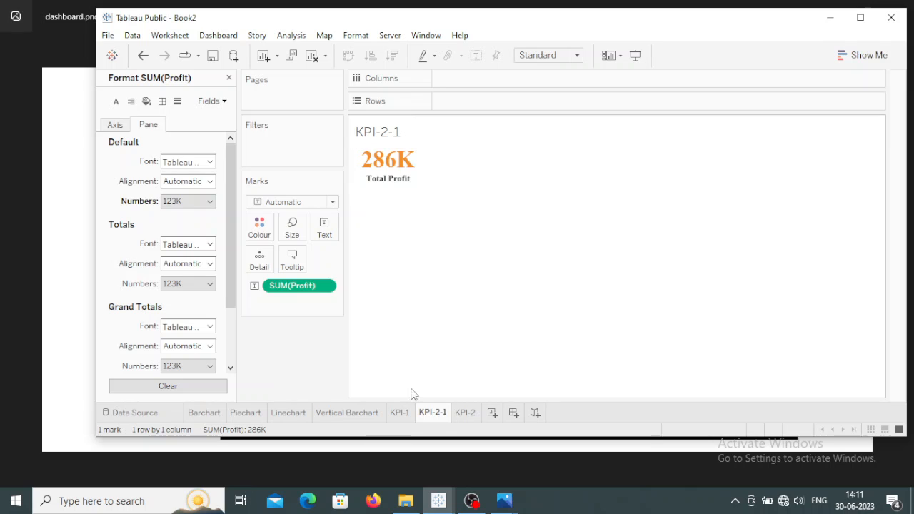
Review the KPI-1 and KPI-2-1 sheets and delete the empty KPI-2 worksheet.
{"action": "left_click", "coordinate": [398, 413]}
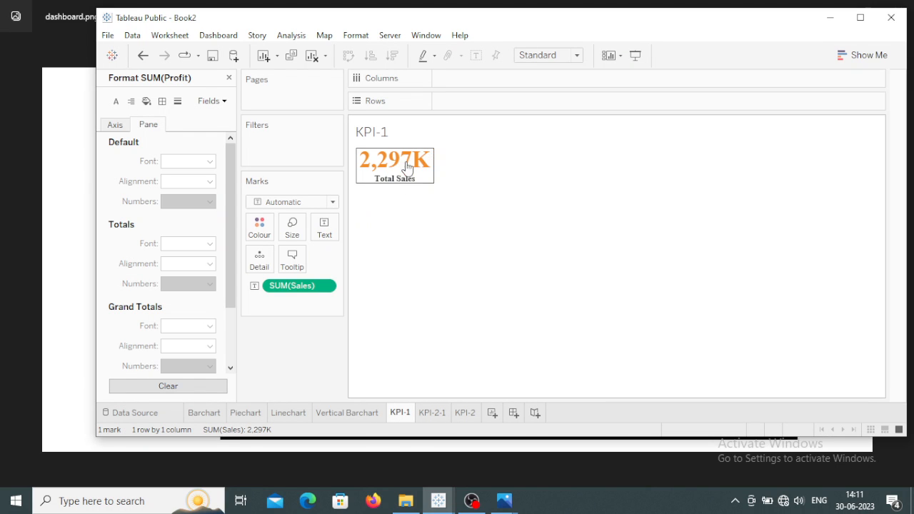
{"action": "left_click", "coordinate": [431, 412]}
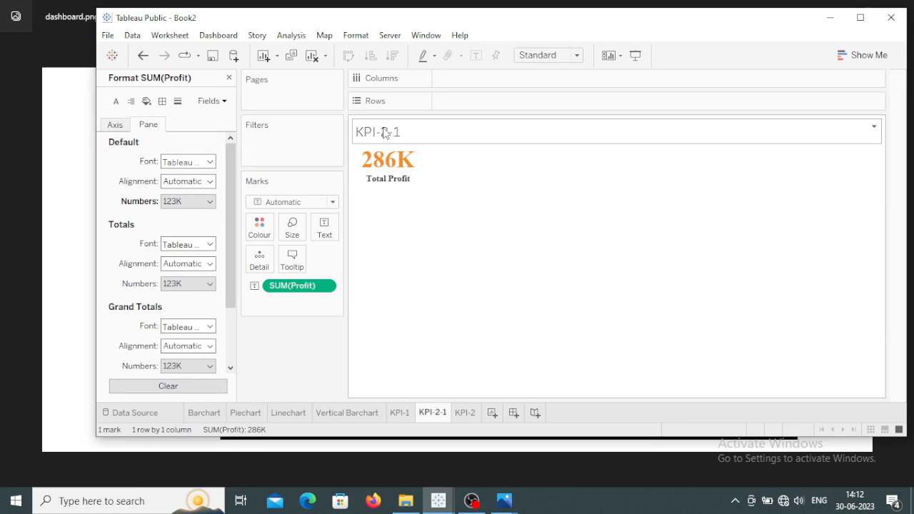
{"action": "left_click", "coordinate": [466, 413]}
{"action": "right_click", "coordinate": [469, 416]}
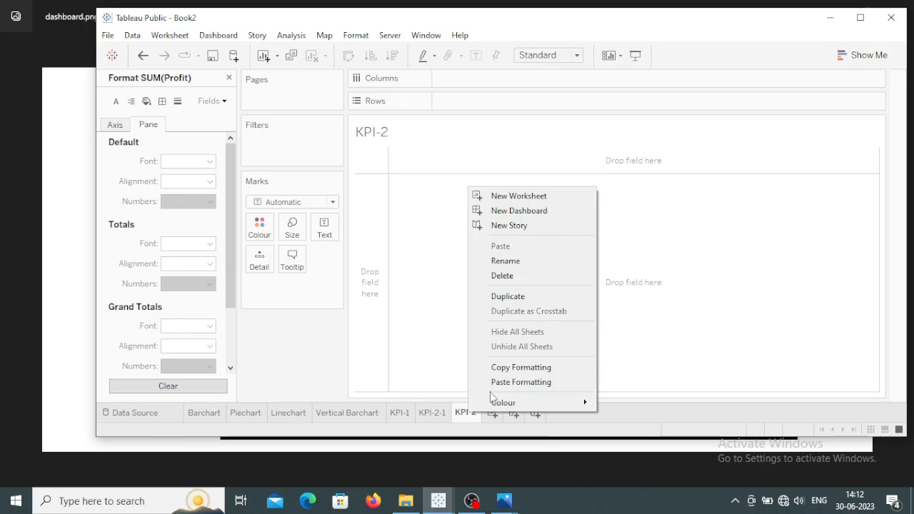
{"action": "left_click", "coordinate": [517, 278]}
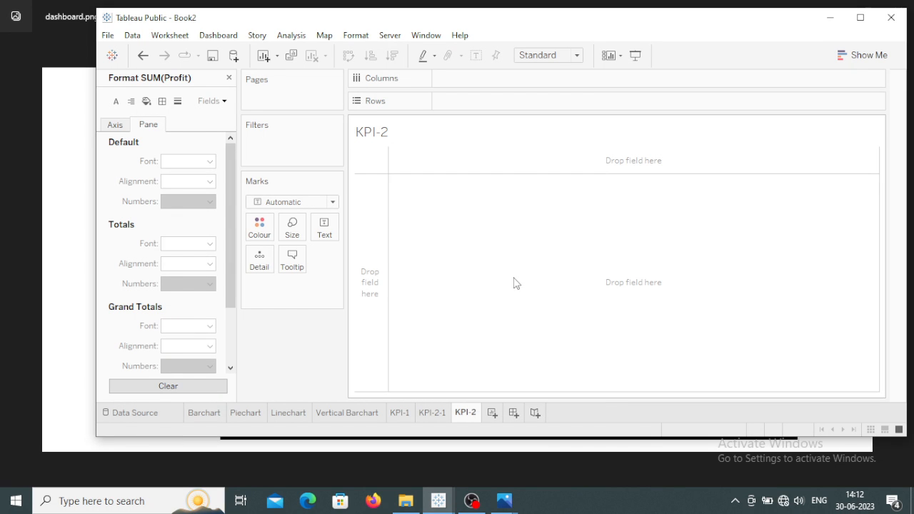
Rename the KPI-2-1 worksheet to KPI-2.
{"action": "right_click", "coordinate": [435, 414]}
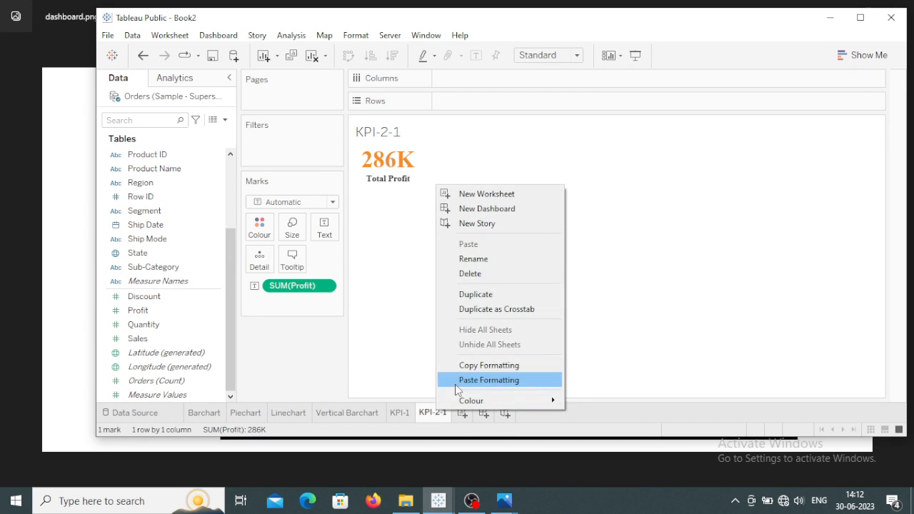
{"action": "left_click", "coordinate": [488, 260]}
{"action": "left_click", "coordinate": [443, 412]}
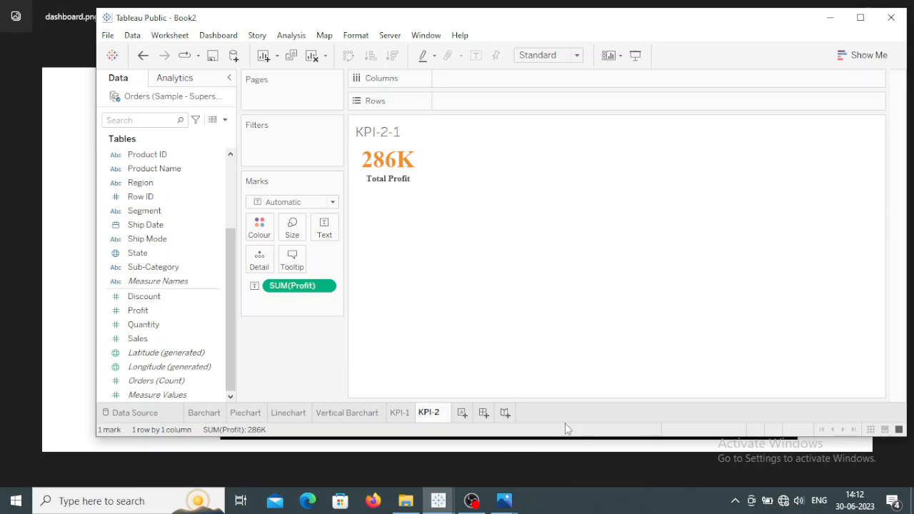
{"action": "left_click", "coordinate": [568, 370]}
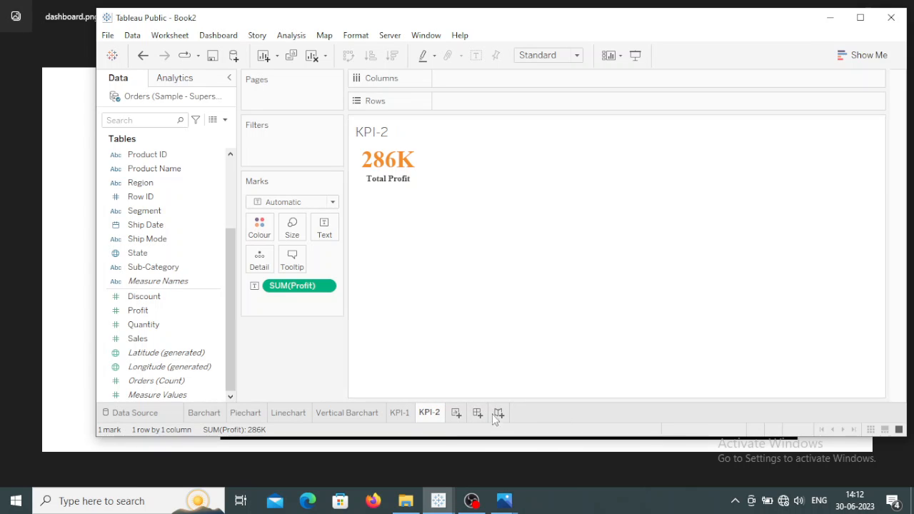
Duplicate the KPI-2 worksheet and rename the copy to KPI-3.
{"action": "right_click", "coordinate": [432, 414]}
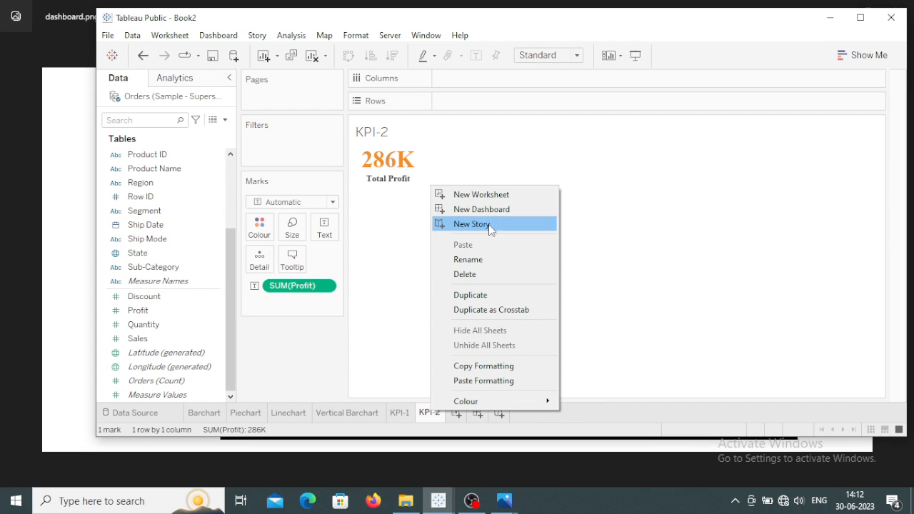
{"action": "left_click", "coordinate": [486, 296]}
{"action": "double_click", "coordinate": [474, 412]}
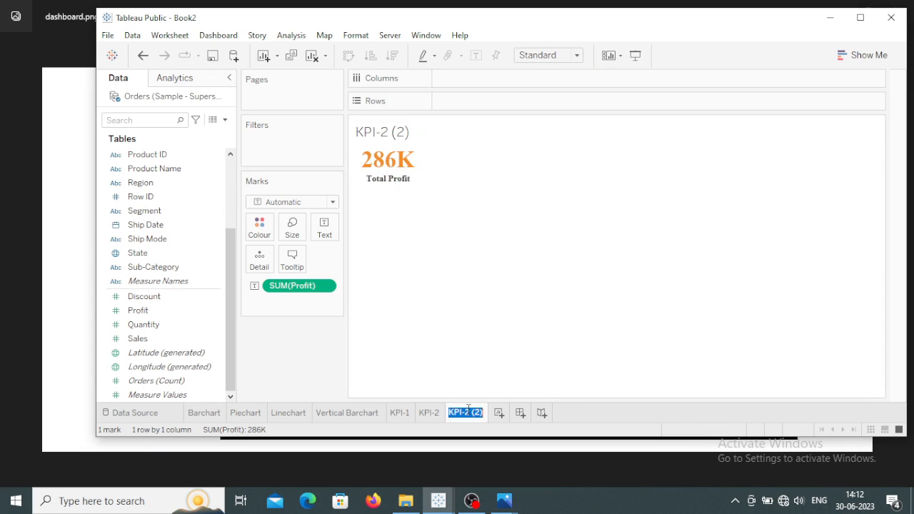
{"action": "left_click", "coordinate": [477, 413]}
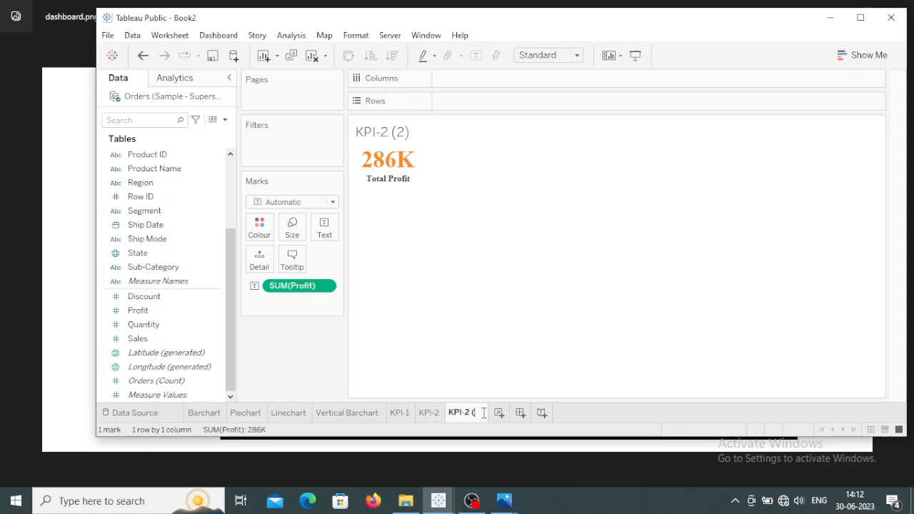
{"action": "left_click", "coordinate": [527, 362]}
{"action": "mouse_move", "coordinate": [458, 416]}
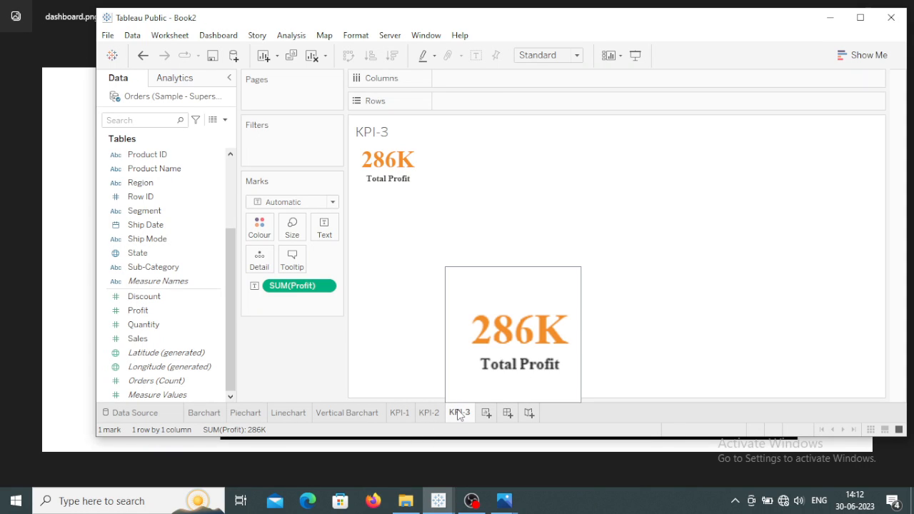
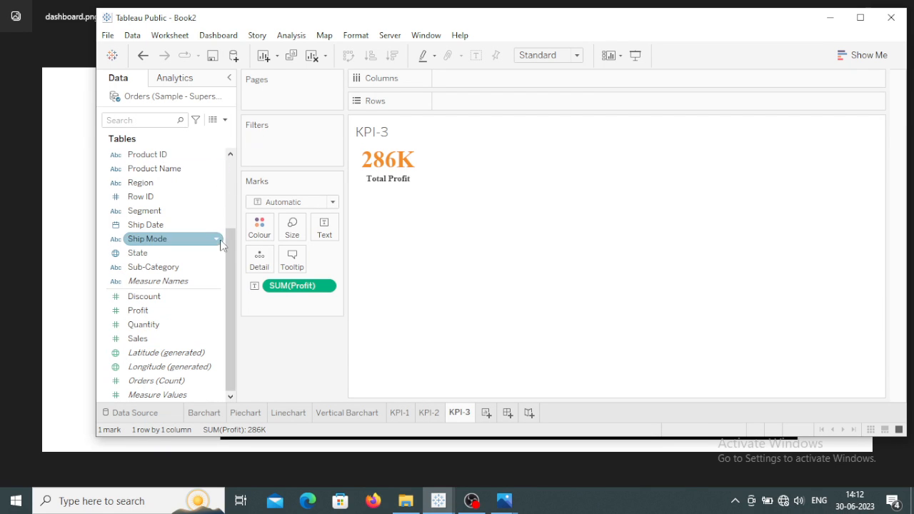
Create a calculated field named Totalorder with the formula COUNTD([Order ID]).
{"action": "left_click_drag", "start_coordinate": [230, 243], "coordinate": [231, 170]}
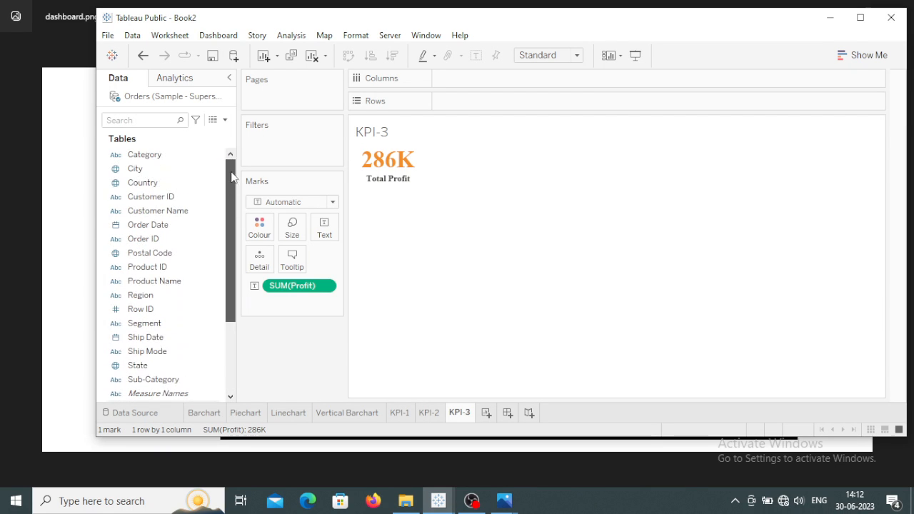
{"action": "left_click", "coordinate": [226, 122]}
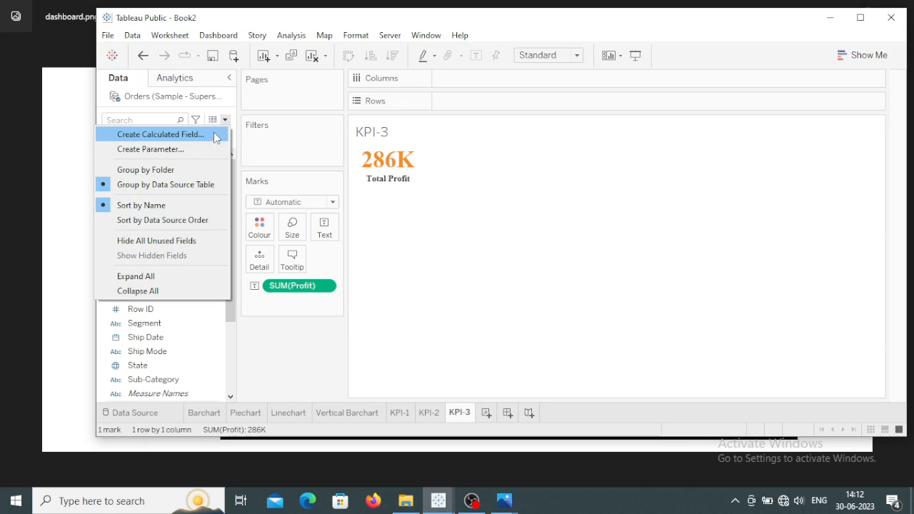
{"action": "left_click", "coordinate": [204, 136]}
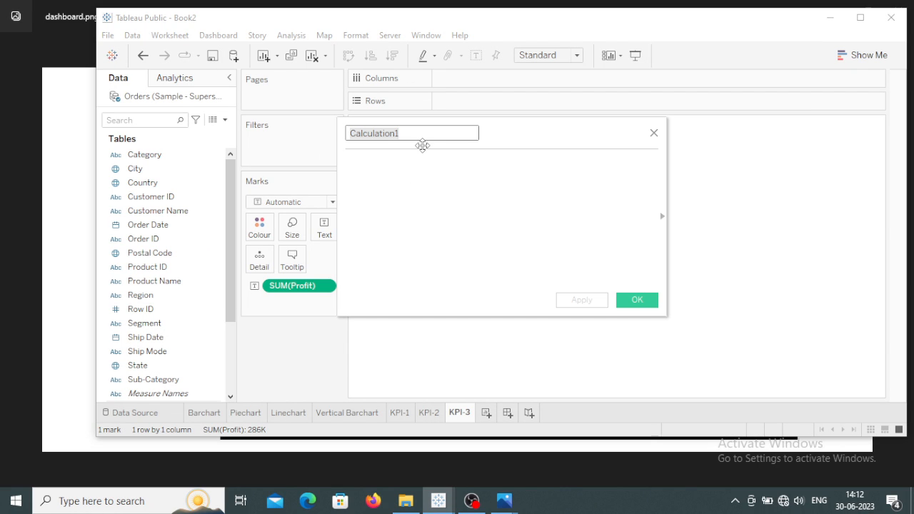
{"action": "type", "text": "Tot"}
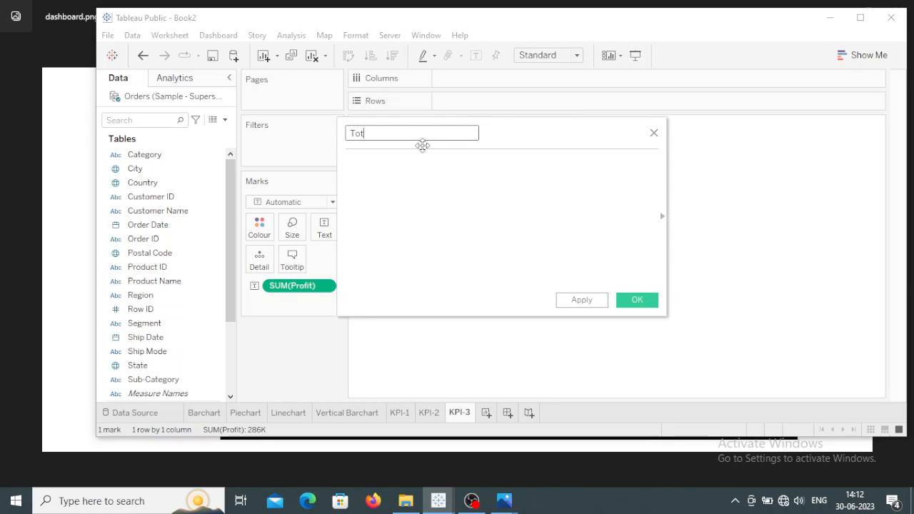
{"action": "type", "text": "alorder"}
{"action": "left_click", "coordinate": [368, 170]}
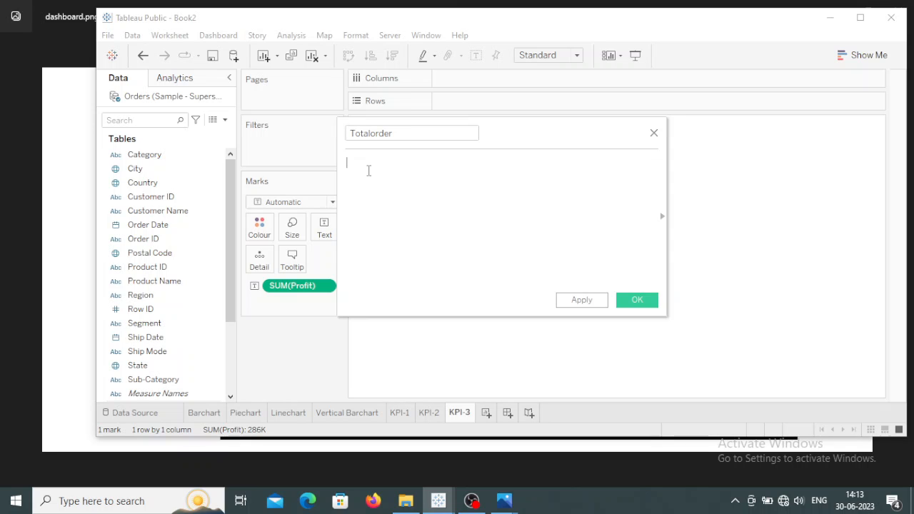
{"action": "type", "text": "coun"}
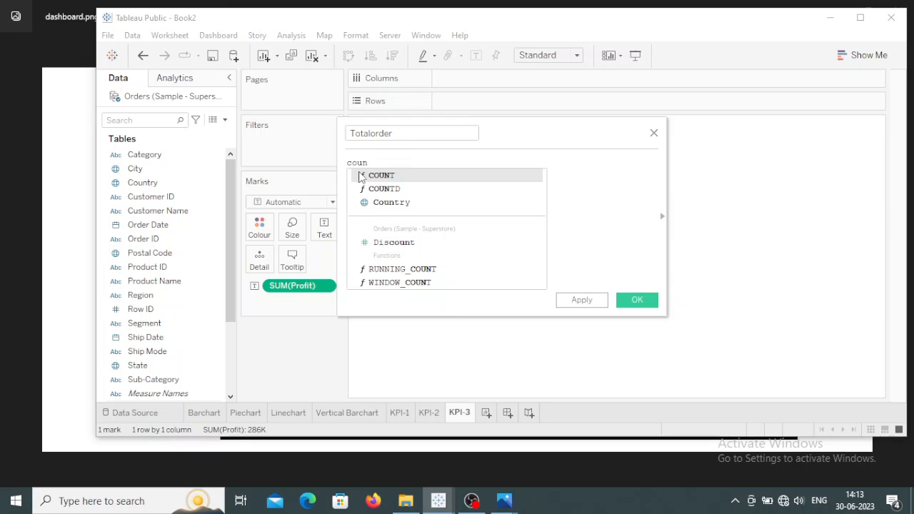
{"action": "double_click", "coordinate": [377, 187]}
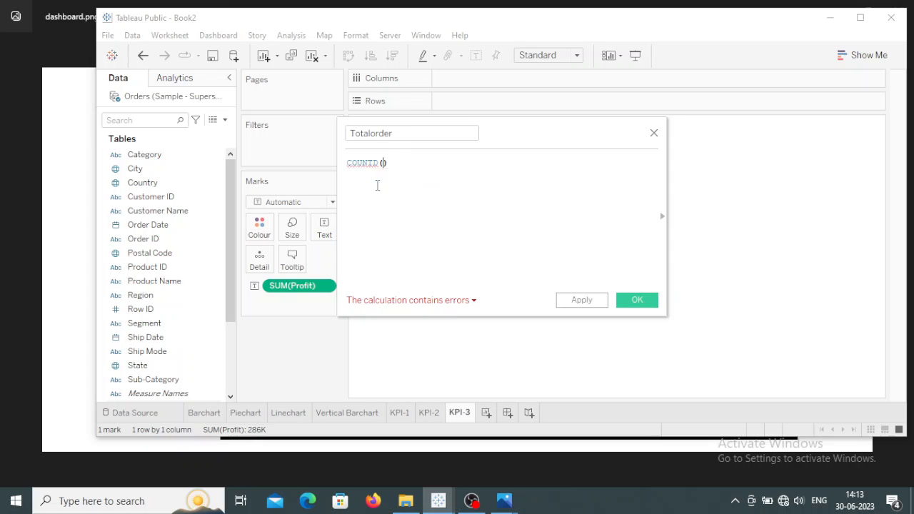
{"action": "type", "text": "or"}
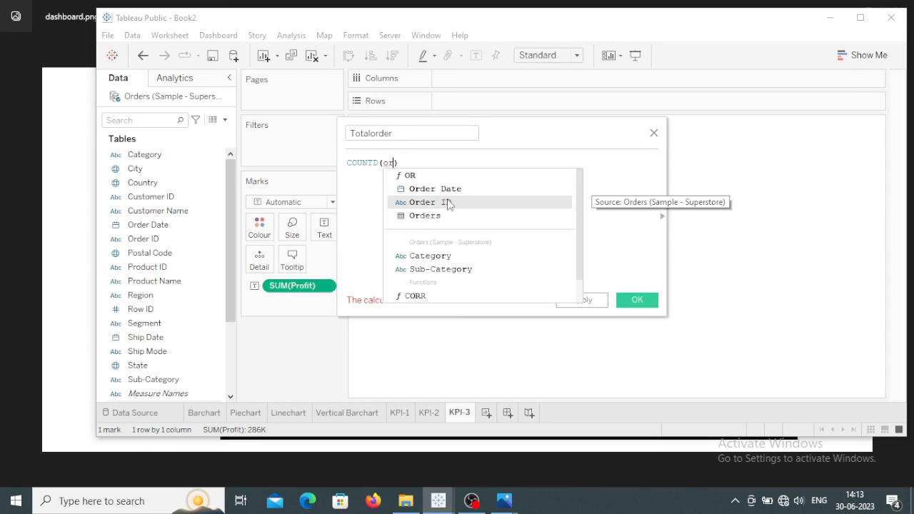
{"action": "double_click", "coordinate": [445, 202]}
{"action": "left_click", "coordinate": [595, 303]}
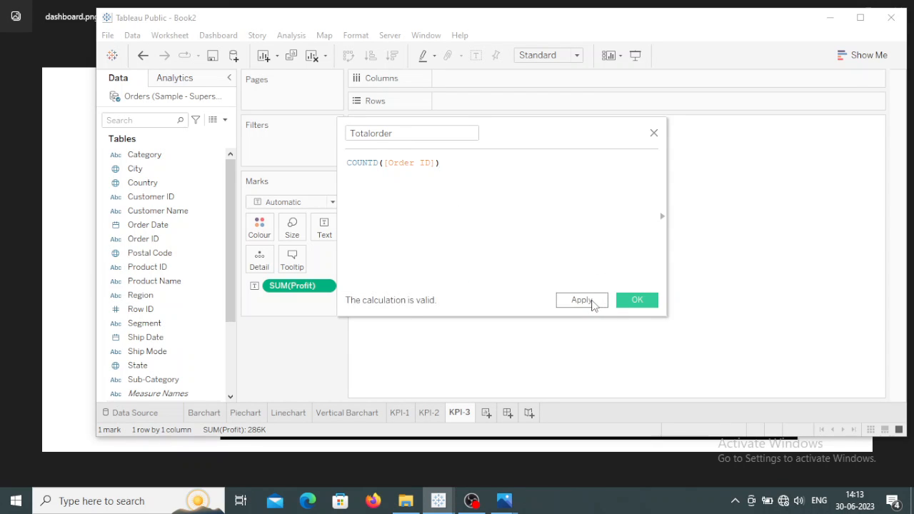
{"action": "left_click", "coordinate": [634, 301]}
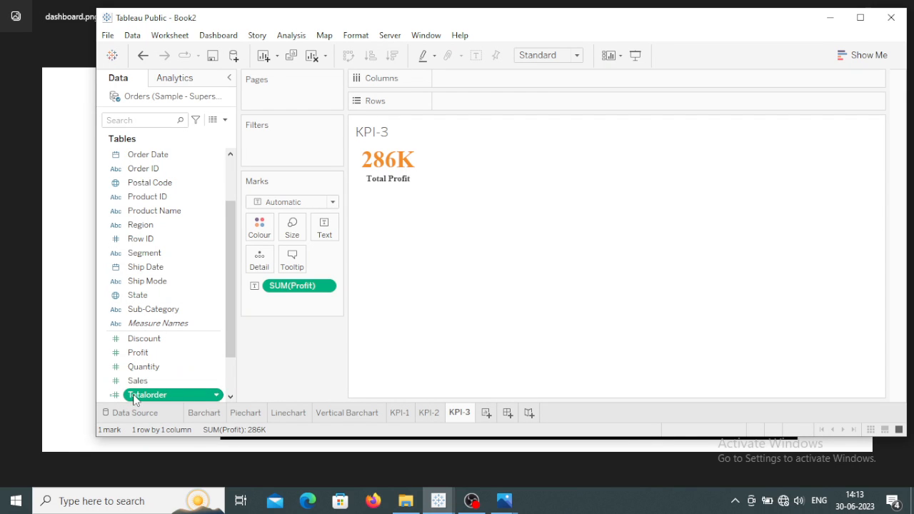
Replace Profit with Totalorder as the text value of the KPI-3 sheet and change its label caption to Total Order.
{"action": "left_click_drag", "start_coordinate": [140, 397], "coordinate": [276, 283]}
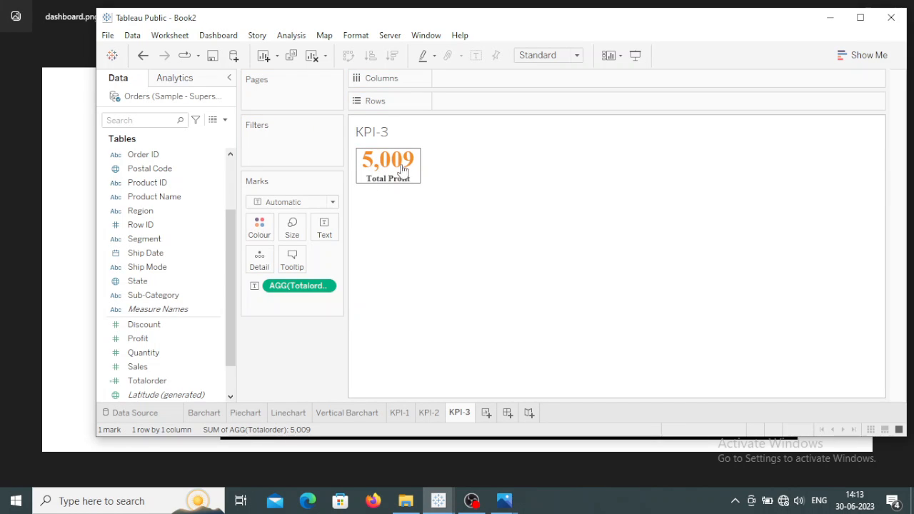
{"action": "left_click", "coordinate": [325, 230]}
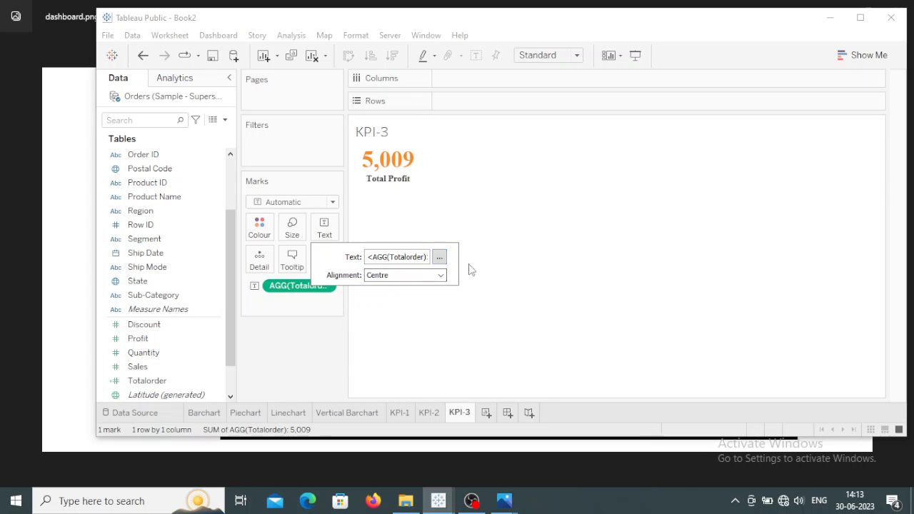
{"action": "left_click", "coordinate": [439, 256]}
{"action": "left_click", "coordinate": [512, 221]}
{"action": "key", "text": "BackSpace"}
{"action": "key", "text": "BackSpace"}
{"action": "key", "text": "BackSpace"}
{"action": "key", "text": "BackSpace"}
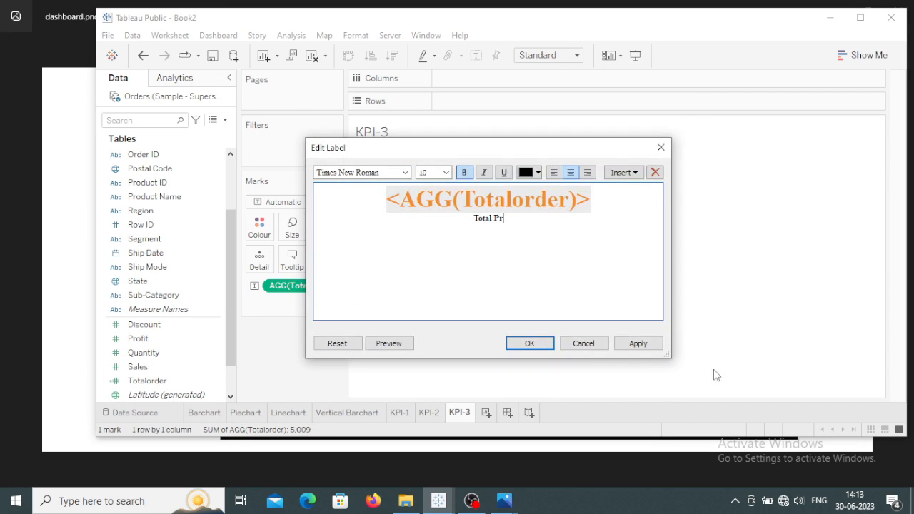
{"action": "key", "text": "BackSpace"}
{"action": "key", "text": "BackSpace"}
{"action": "type", "text": "Order"}
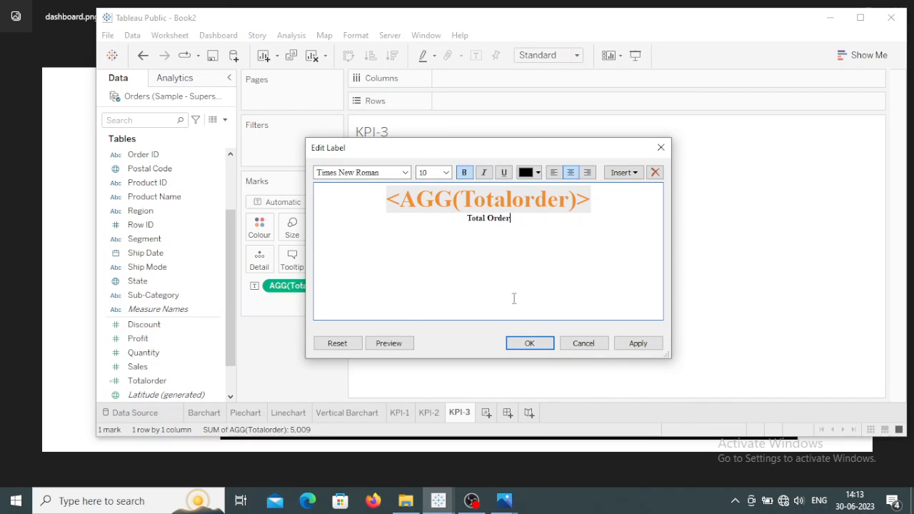
{"action": "left_click", "coordinate": [636, 343]}
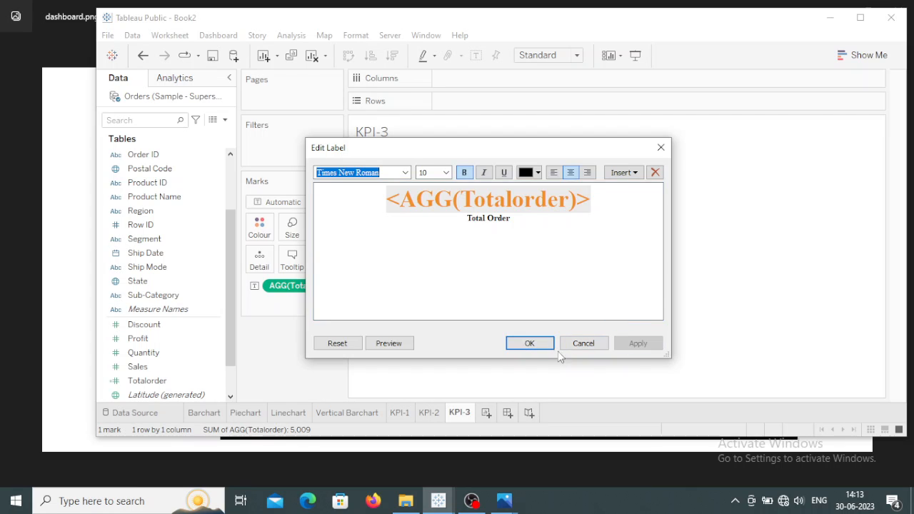
{"action": "left_click", "coordinate": [546, 344]}
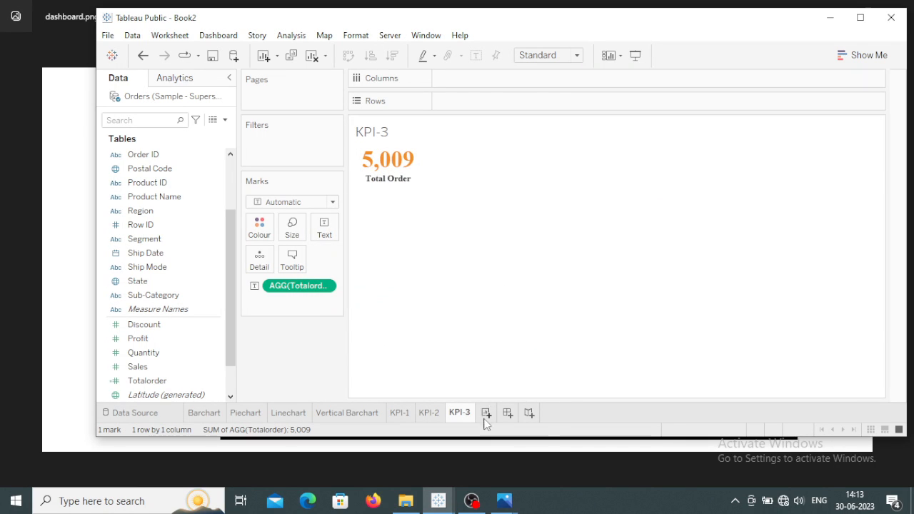
Duplicate the KPI-3 worksheet and rename the copy to KPI-4.
{"action": "right_click", "coordinate": [462, 413]}
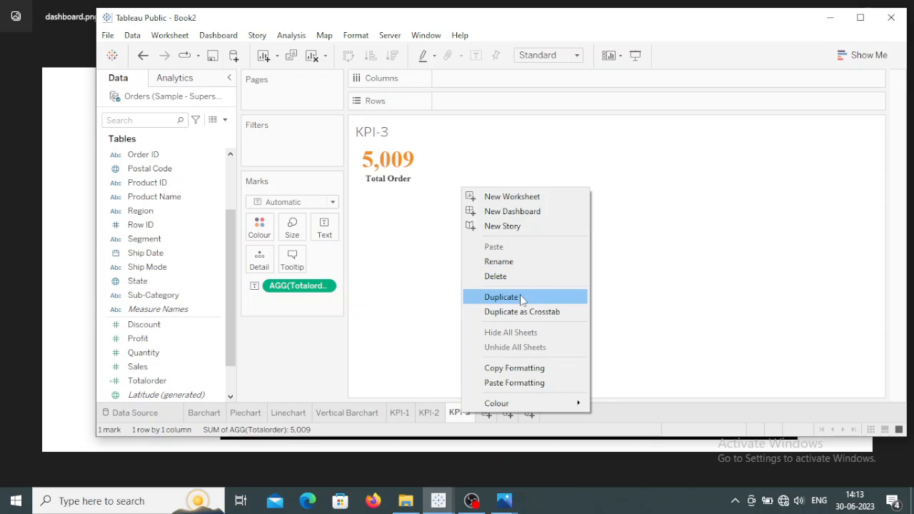
{"action": "left_click", "coordinate": [519, 297]}
{"action": "double_click", "coordinate": [492, 413]}
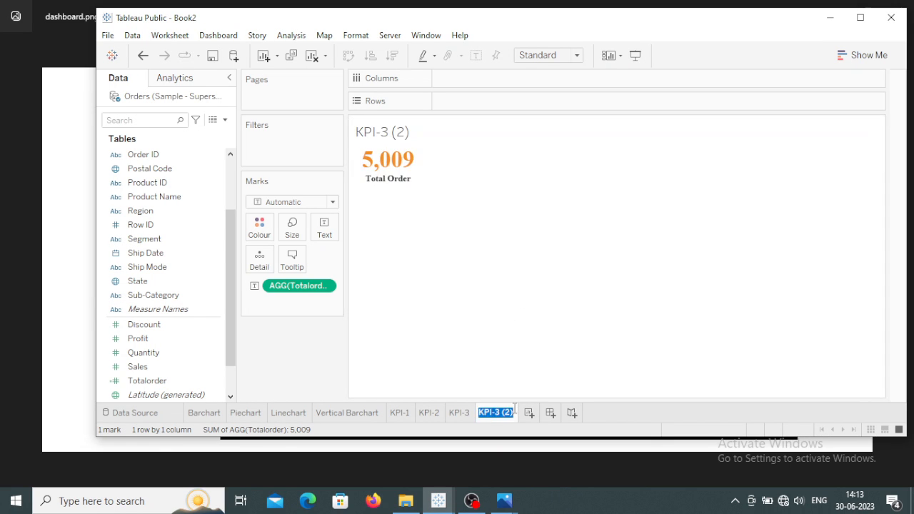
{"action": "key", "text": "End"}
{"action": "key", "text": "BackSpace"}
{"action": "key", "text": "BackSpace"}
{"action": "key", "text": "BackSpace"}
{"action": "key", "text": "BackSpace"}
{"action": "key", "text": "BackSpace"}
{"action": "type", "text": "4"}
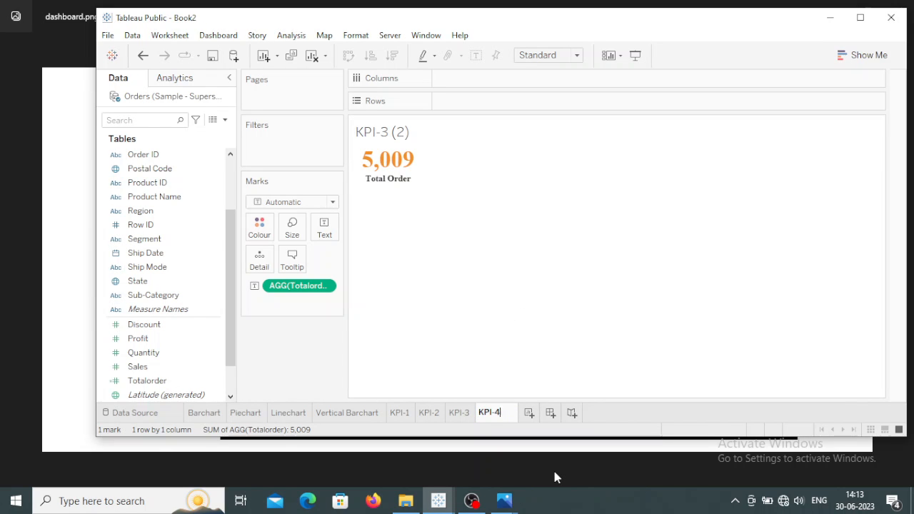
{"action": "left_click", "coordinate": [598, 359]}
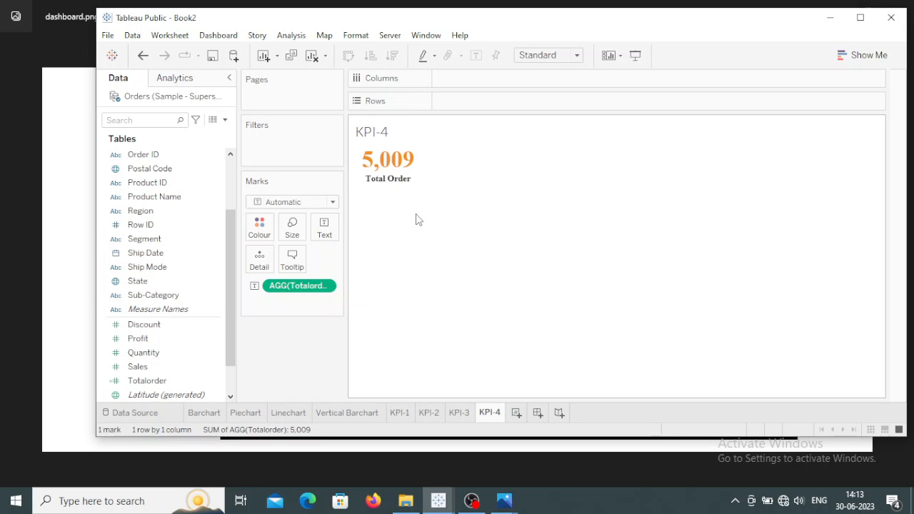
Create a calculated field named Totalcustomer with the formula COUNTD([Customer ID]).
{"action": "left_click", "coordinate": [226, 120]}
{"action": "left_click", "coordinate": [216, 133]}
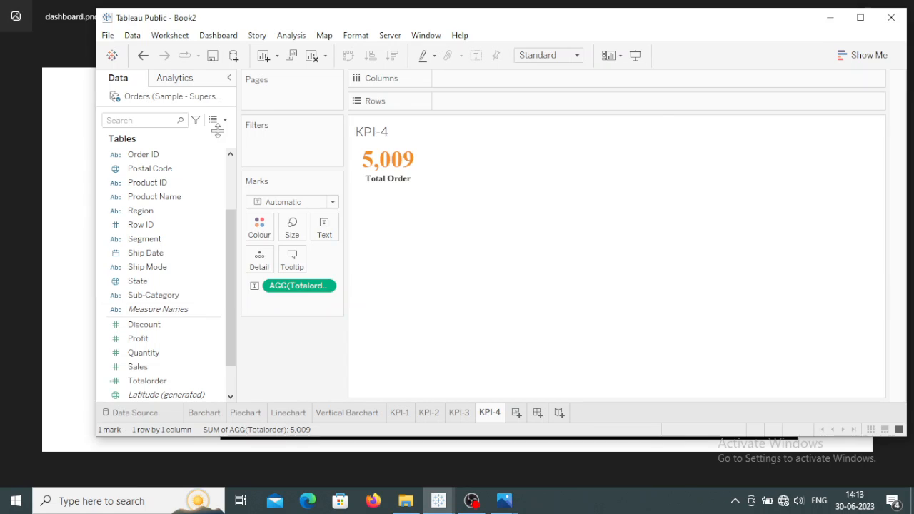
{"action": "type", "text": "Tota"}
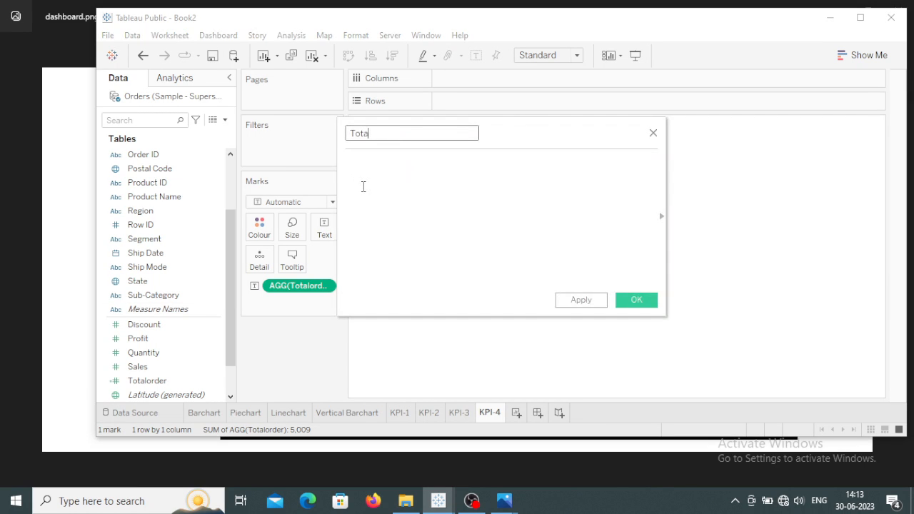
{"action": "type", "text": "lcustomer"}
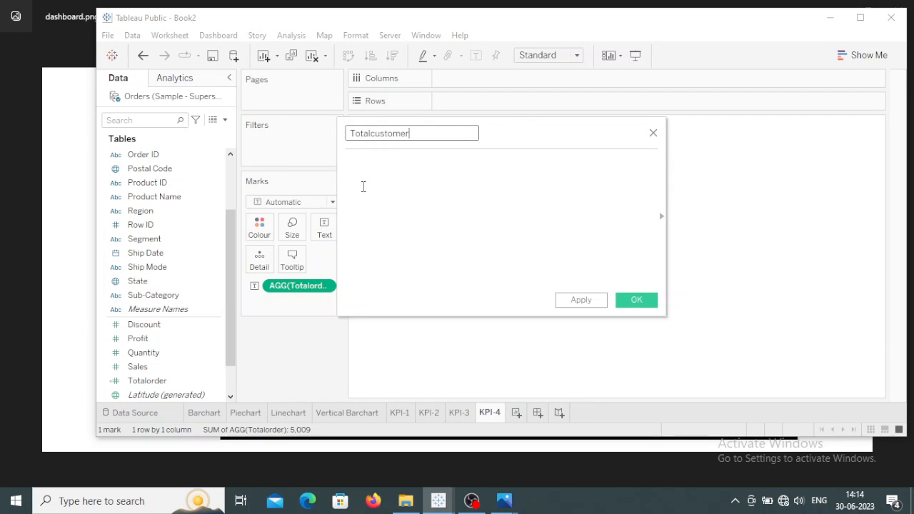
{"action": "left_click", "coordinate": [366, 172]}
{"action": "type", "text": "count"}
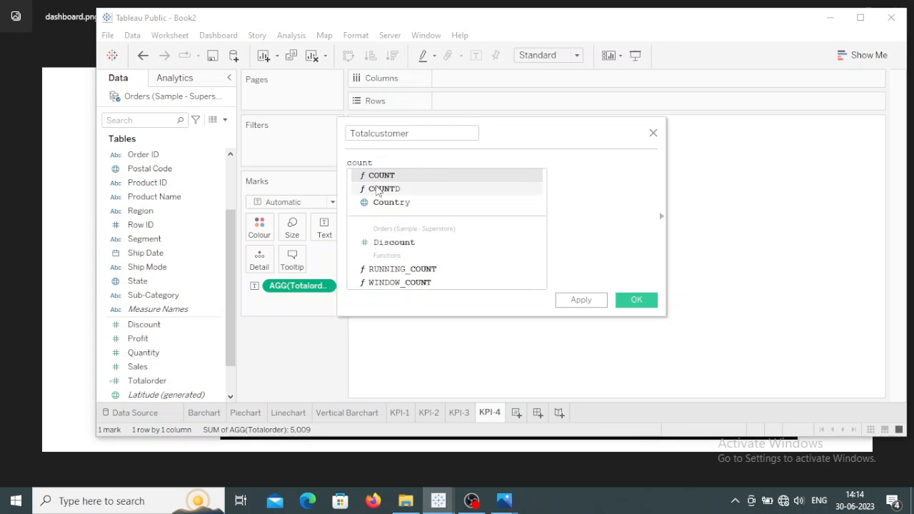
{"action": "double_click", "coordinate": [376, 189]}
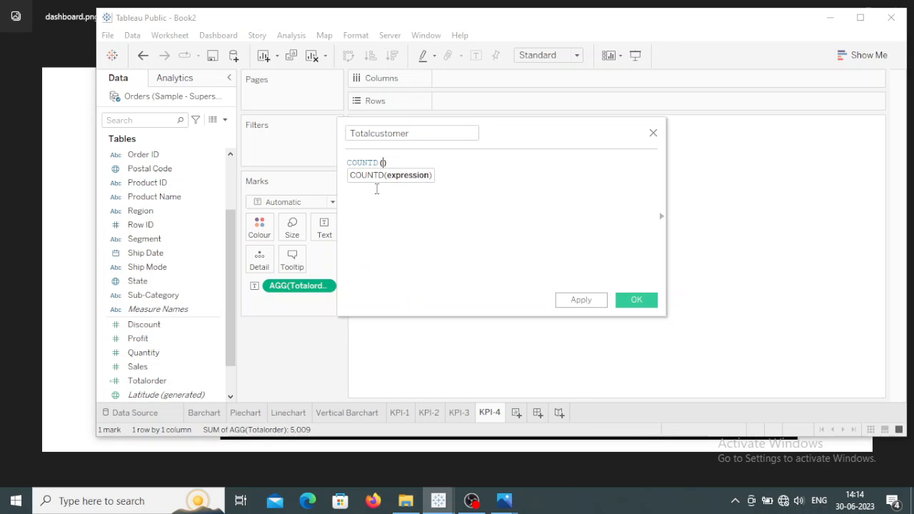
{"action": "type", "text": "cus"}
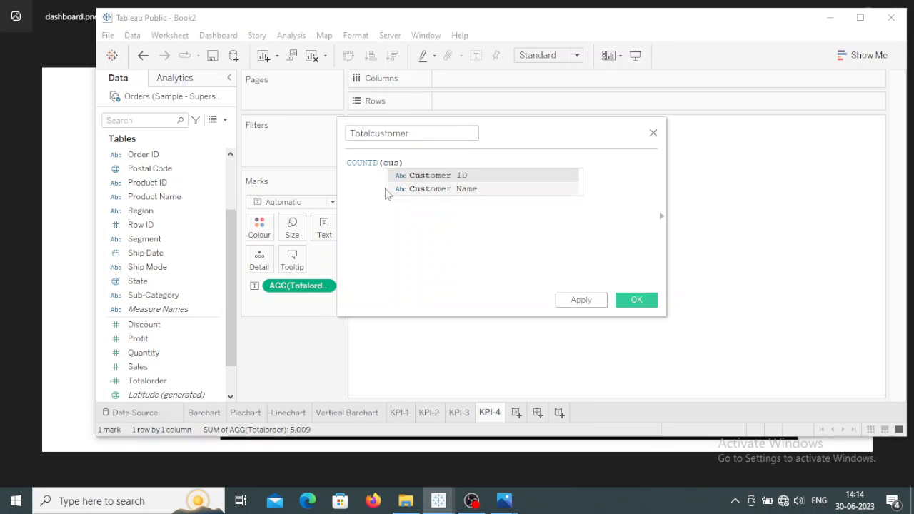
{"action": "double_click", "coordinate": [443, 174]}
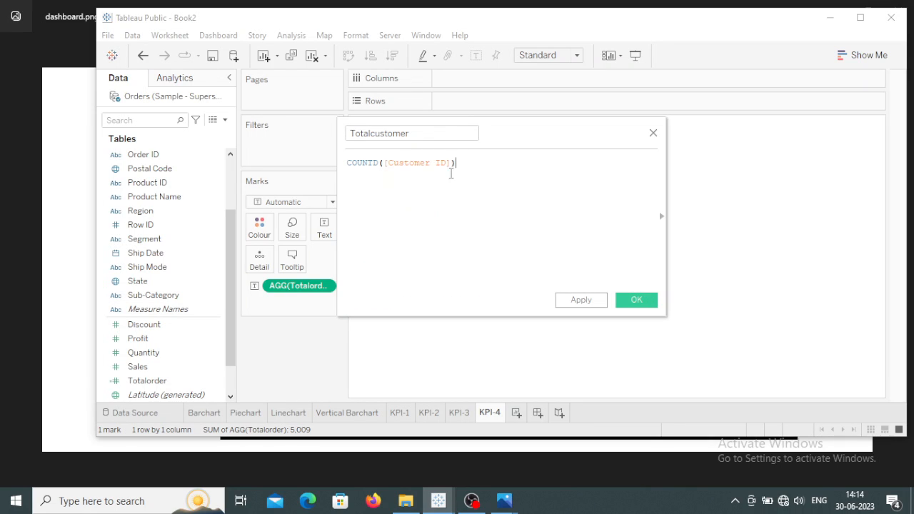
{"action": "left_click", "coordinate": [584, 303]}
{"action": "left_click", "coordinate": [636, 300]}
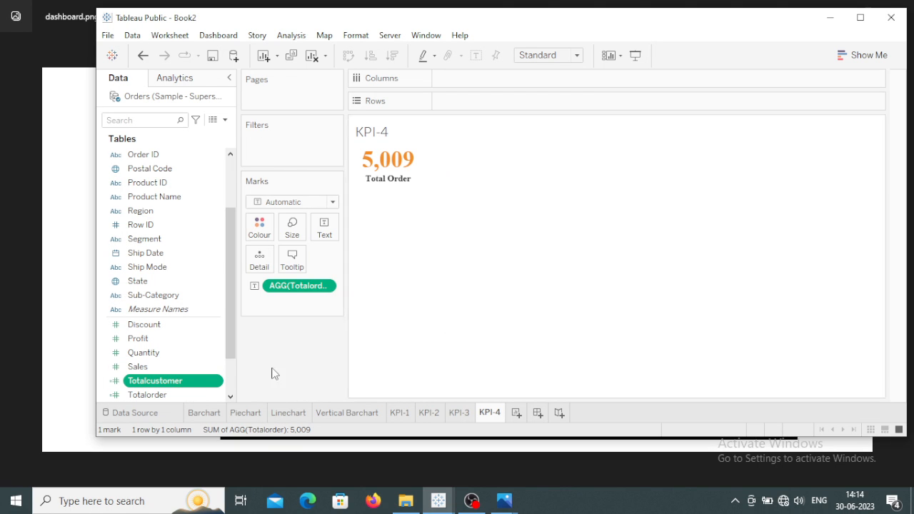
Replace Totalorder with Totalcustomer as the text value of the KPI-4 sheet and change its label caption to Total Customer.
{"action": "left_click_drag", "start_coordinate": [146, 386], "coordinate": [282, 289]}
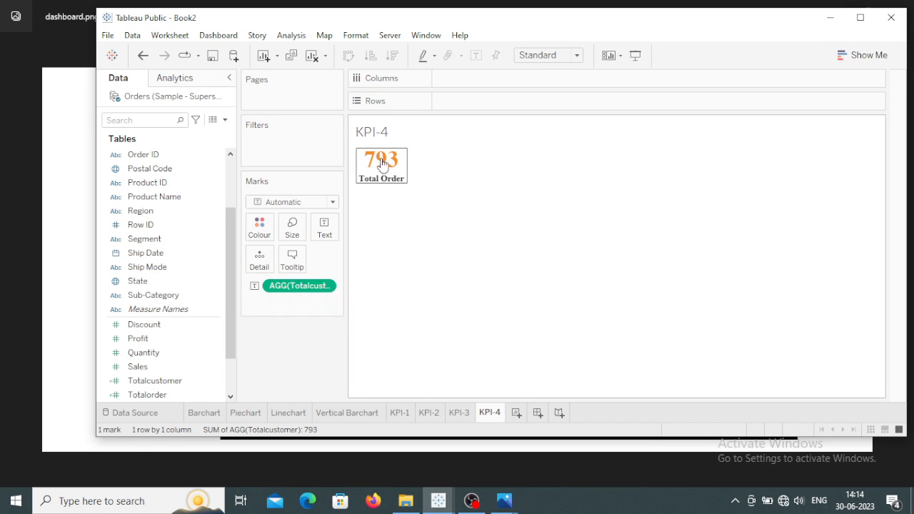
{"action": "left_click", "coordinate": [334, 230]}
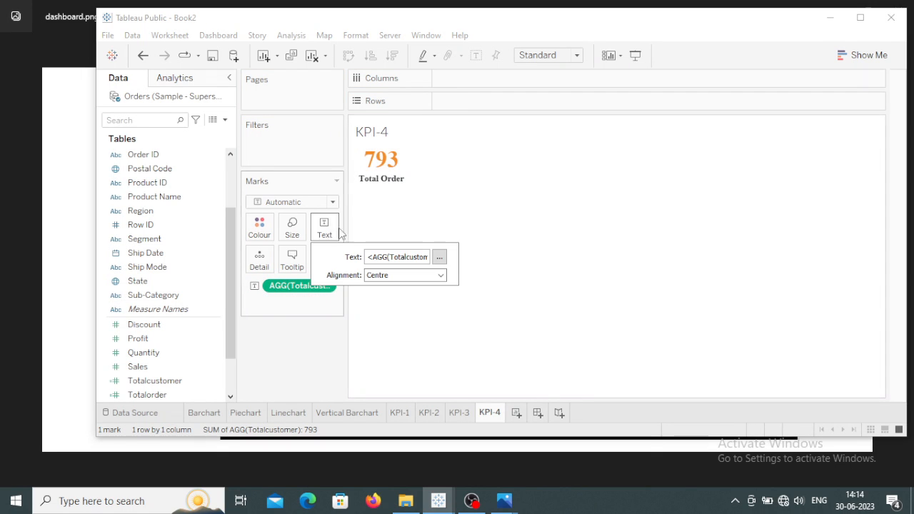
{"action": "left_click", "coordinate": [439, 257]}
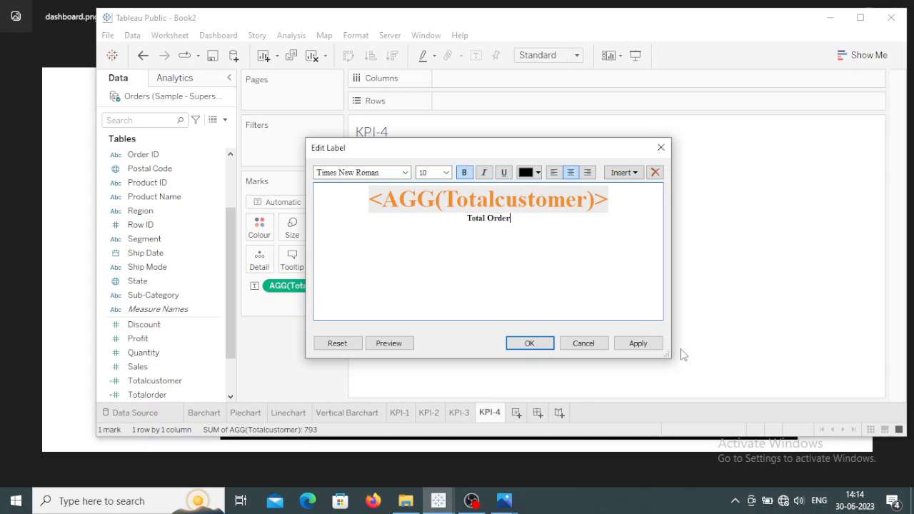
{"action": "key", "text": "BackSpace"}
{"action": "key", "text": "BackSpace"}
{"action": "key", "text": "BackSpace"}
{"action": "key", "text": "BackSpace"}
{"action": "key", "text": "BackSpace"}
{"action": "type", "text": "Customer"}
{"action": "left_click", "coordinate": [634, 344]}
{"action": "left_click", "coordinate": [540, 345]}
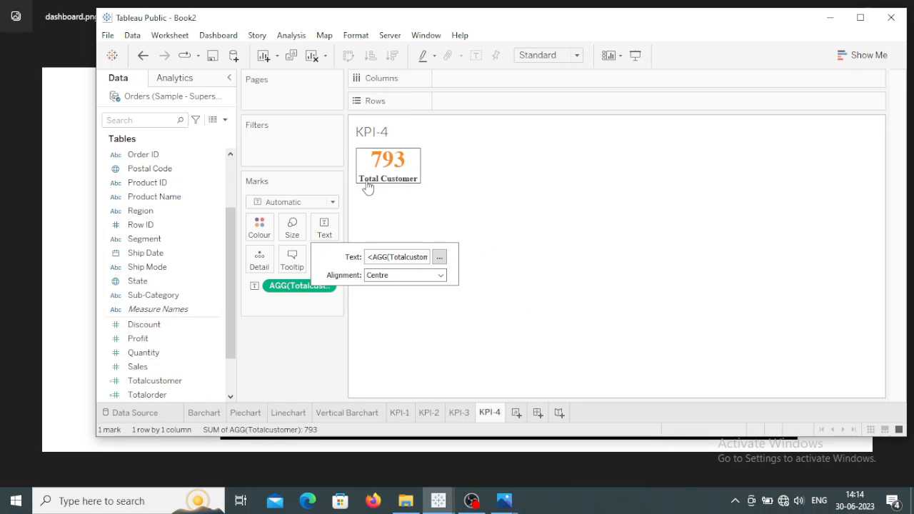
{"action": "left_click", "coordinate": [440, 314]}
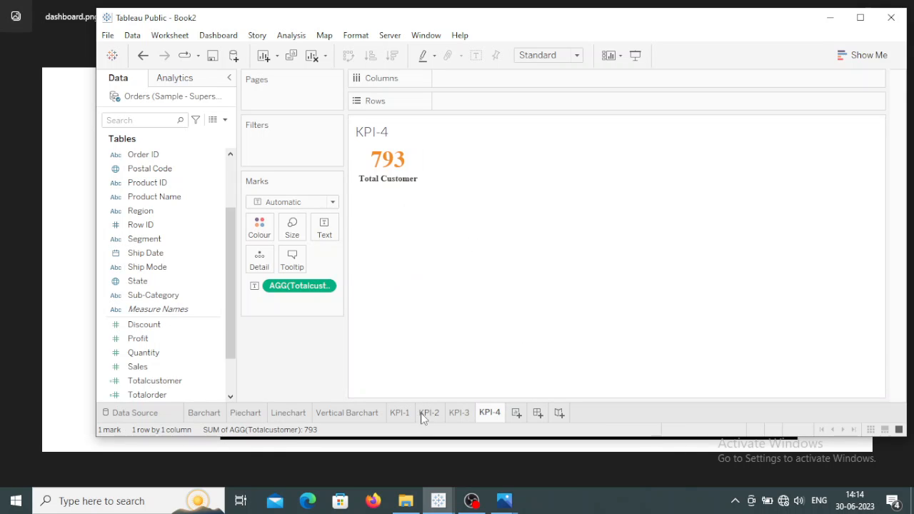
Review the KPI-1 to KPI-4 sheets and create a new dashboard.
{"action": "left_click", "coordinate": [399, 412]}
{"action": "left_click", "coordinate": [430, 413]}
{"action": "left_click", "coordinate": [459, 412]}
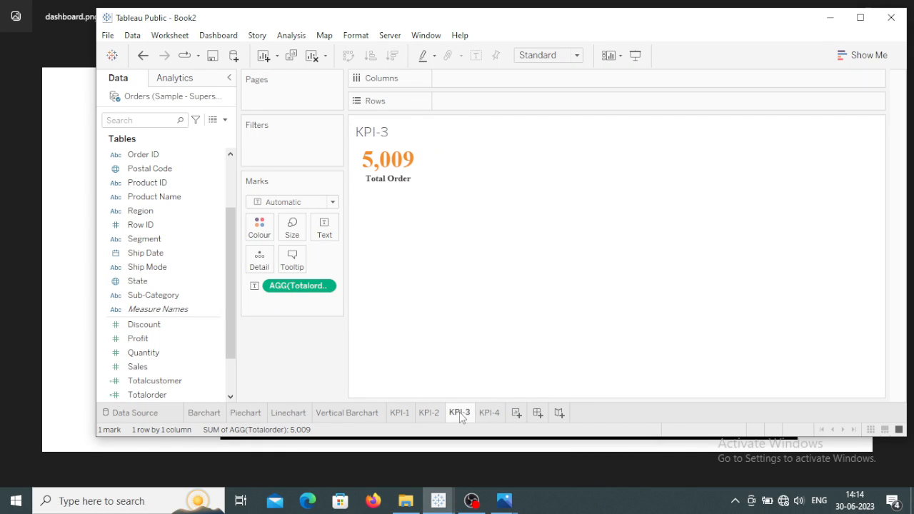
{"action": "left_click", "coordinate": [490, 412]}
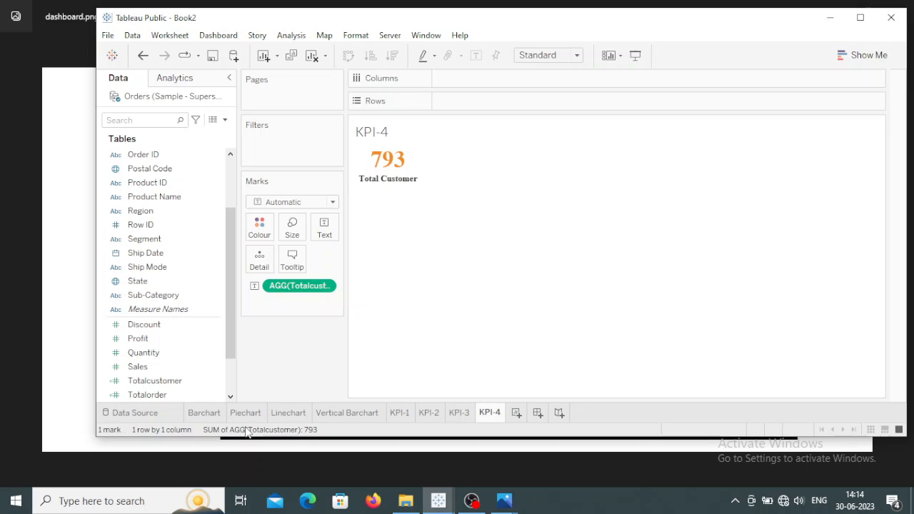
{"action": "left_click", "coordinate": [538, 413]}
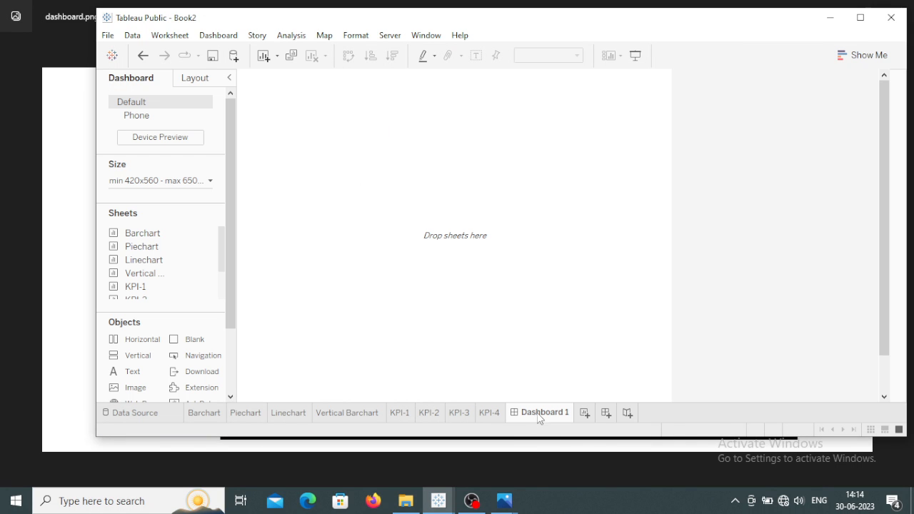
Examine the new dashboard's available sheets and layout objects, plus its item hierarchy and size settings.
{"action": "left_click_drag", "start_coordinate": [233, 263], "coordinate": [227, 245]}
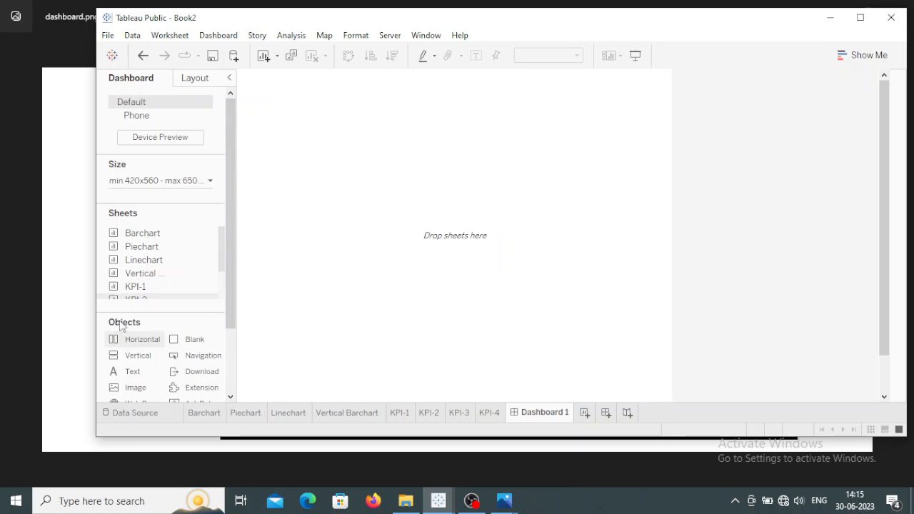
{"action": "left_click_drag", "start_coordinate": [230, 261], "coordinate": [230, 278]}
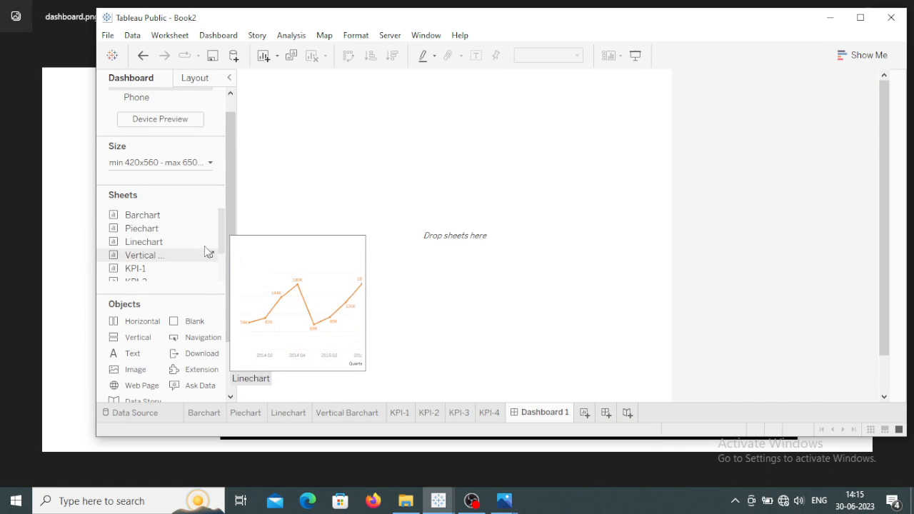
{"action": "left_click_drag", "start_coordinate": [221, 236], "coordinate": [229, 334]}
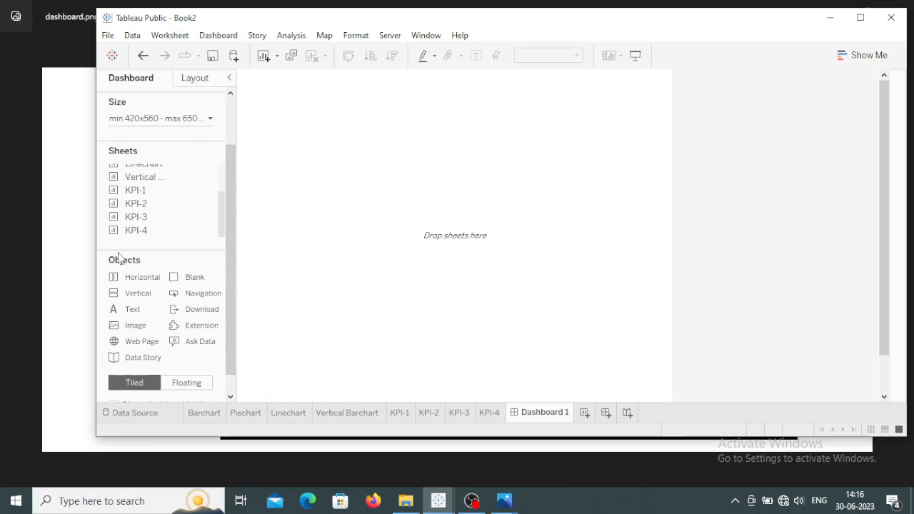
{"action": "left_click", "coordinate": [195, 78]}
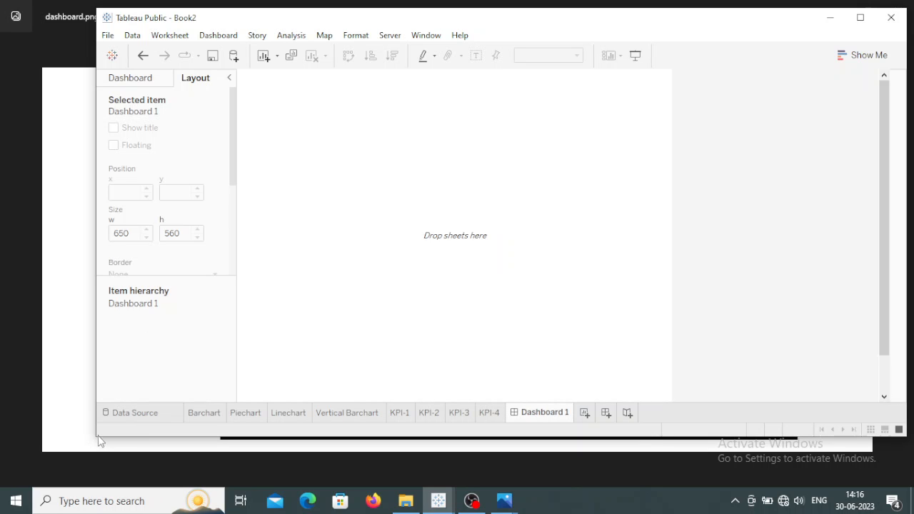
Consult the dashboard layout plan and hierarchy in dashboard.png in the image viewer and resize the Tableau window over it.
{"action": "mouse_move", "coordinate": [97, 431]}
{"action": "left_mouse_down"}
{"action": "mouse_move", "coordinate": [62, 430]}
{"action": "mouse_move", "coordinate": [105, 430]}
{"action": "left_mouse_up"}
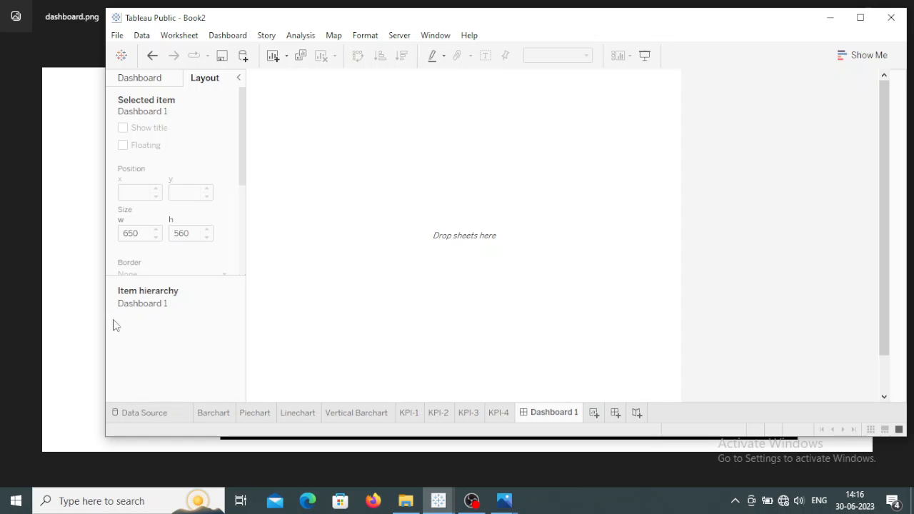
{"action": "left_click", "coordinate": [504, 500]}
{"action": "left_click", "coordinate": [531, 437]}
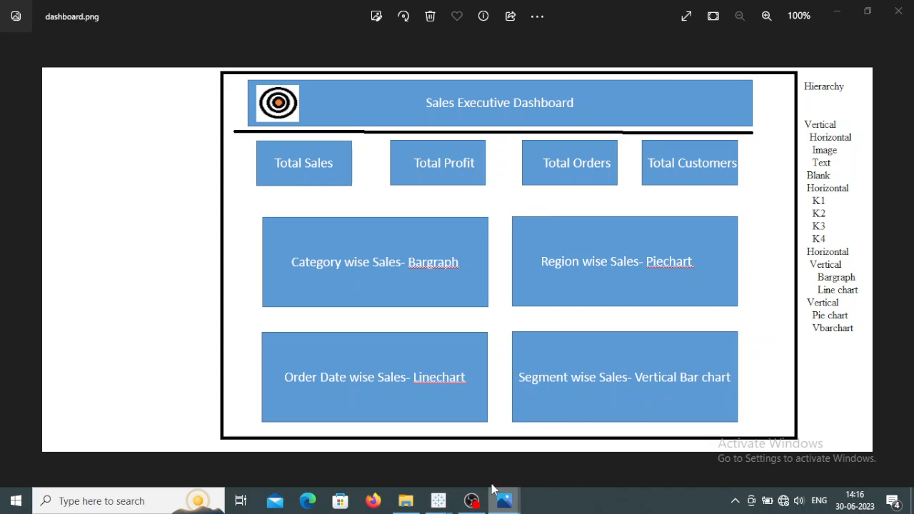
{"action": "mouse_move", "coordinate": [504, 499]}
{"action": "left_click", "coordinate": [465, 450]}
{"action": "left_click", "coordinate": [898, 11]}
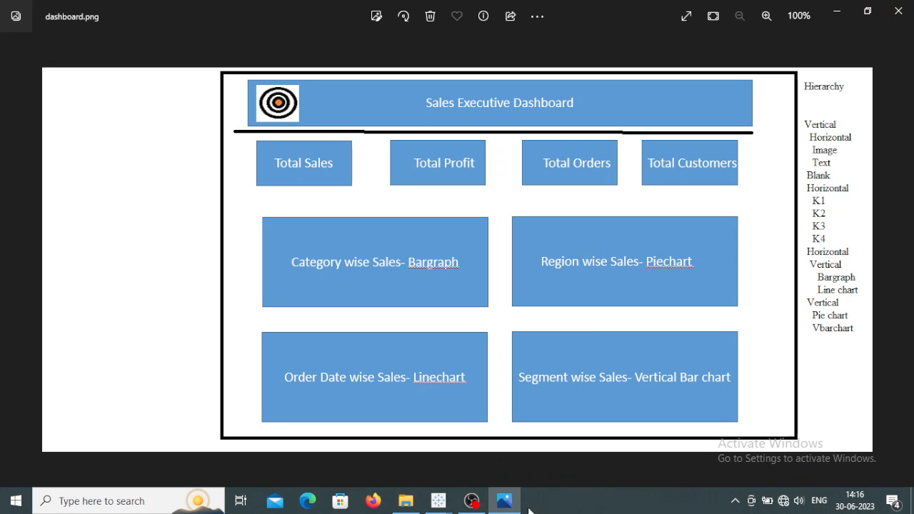
{"action": "mouse_move", "coordinate": [444, 505]}
{"action": "left_click", "coordinate": [489, 456]}
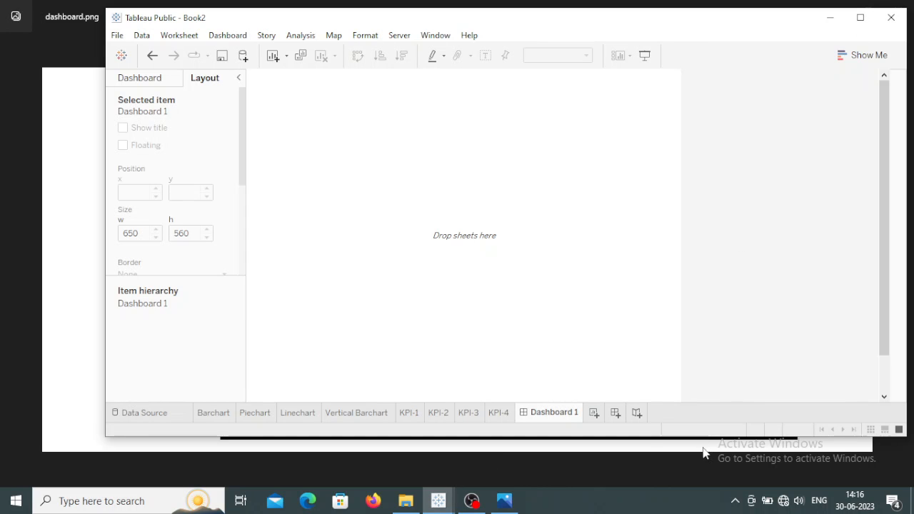
{"action": "left_click_drag", "start_coordinate": [704, 436], "coordinate": [702, 477]}
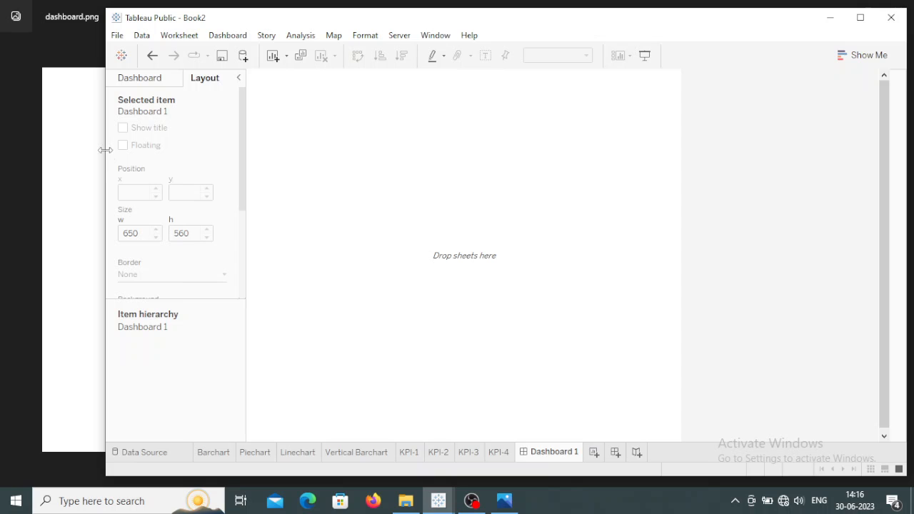
Switch new dashboard objects to floating placement and consult the layout plan in dashboard.png in the image viewer.
{"action": "left_click_drag", "start_coordinate": [105, 149], "coordinate": [104, 149]}
{"action": "left_click", "coordinate": [140, 78]}
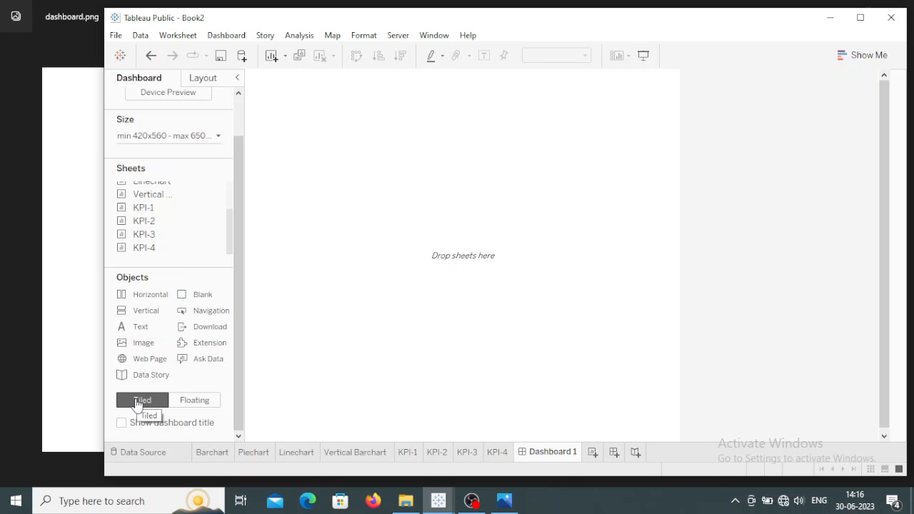
{"action": "left_click", "coordinate": [193, 402]}
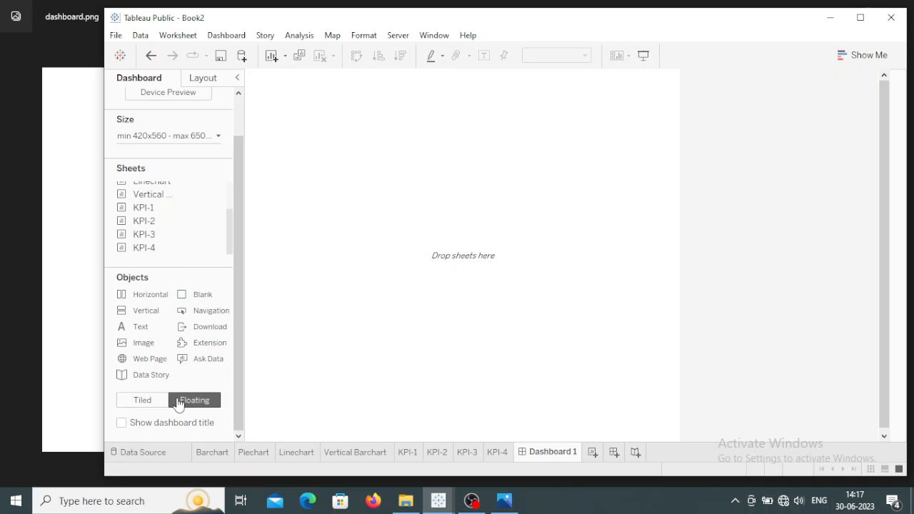
{"action": "left_click", "coordinate": [504, 500]}
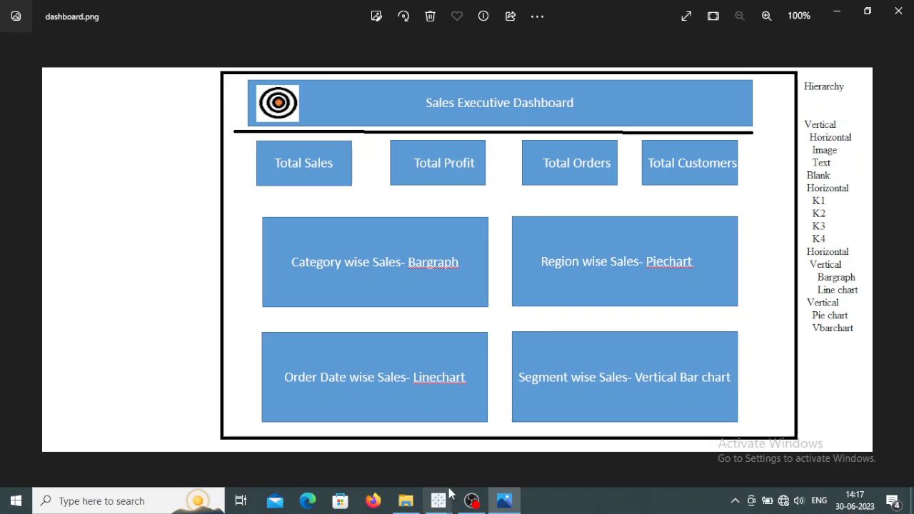
{"action": "mouse_move", "coordinate": [438, 500]}
{"action": "left_click", "coordinate": [492, 444]}
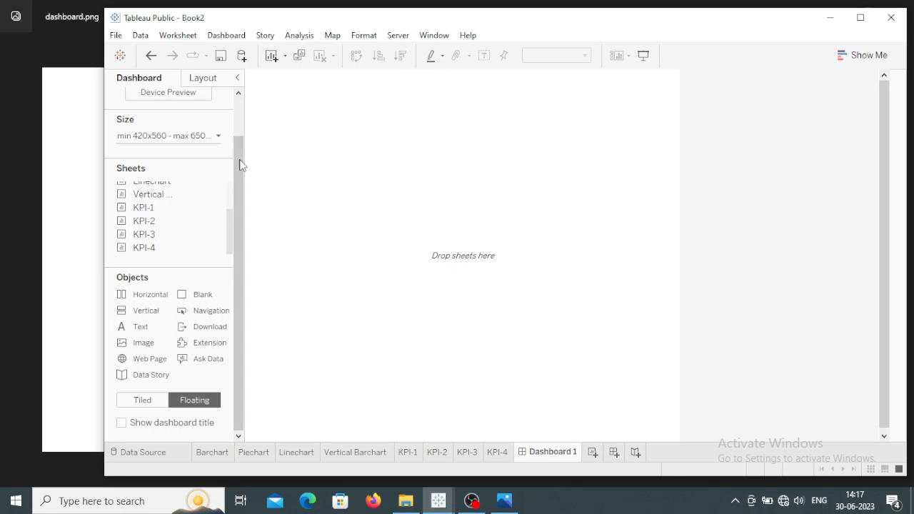
Change the dashboard's size from a range to Automatic.
{"action": "left_click_drag", "start_coordinate": [238, 164], "coordinate": [243, 112]}
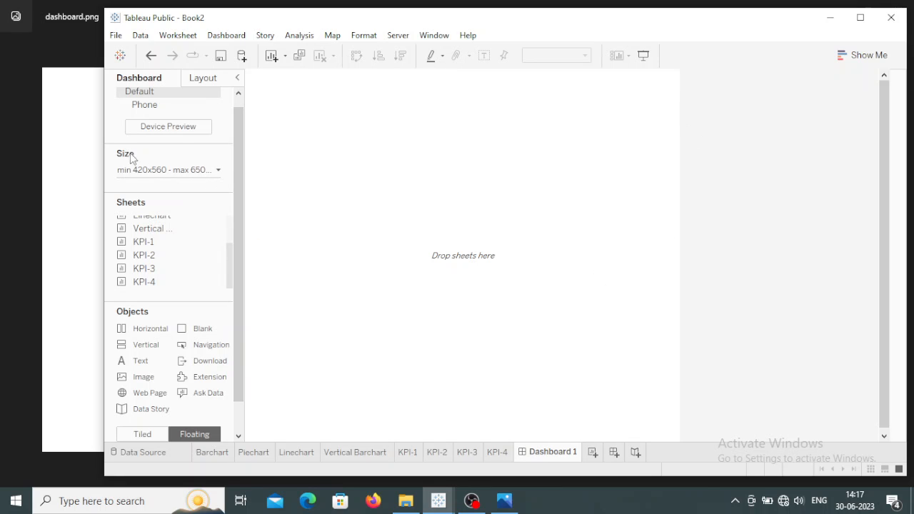
{"action": "scroll", "coordinate": [179, 151], "scroll_direction": "up", "scroll_amount": 1}
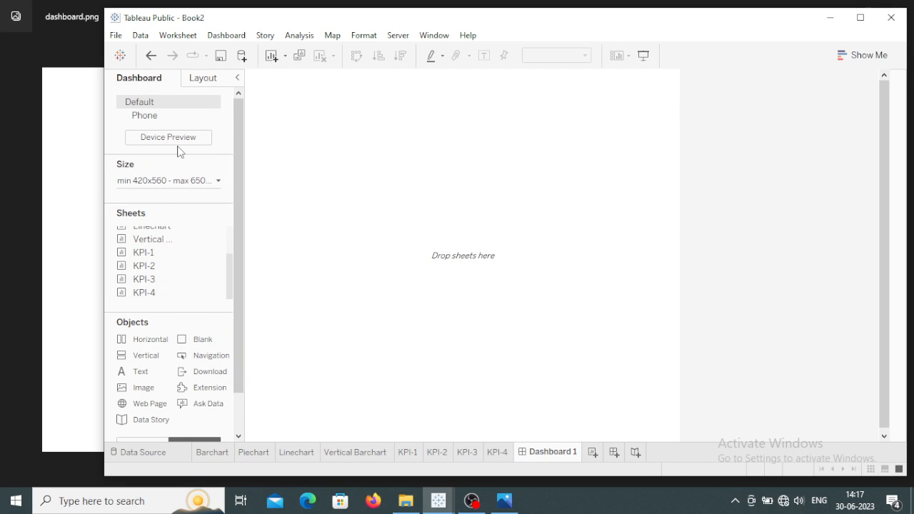
{"action": "left_click", "coordinate": [219, 184]}
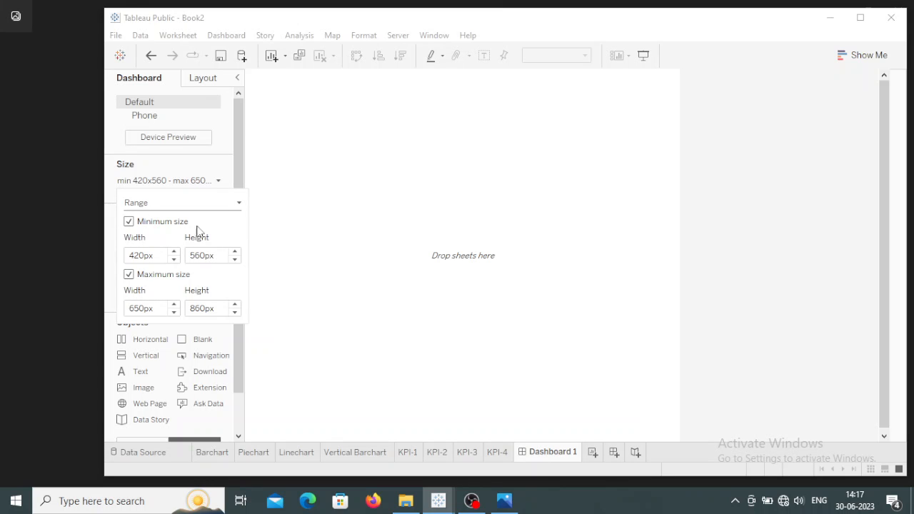
{"action": "left_click", "coordinate": [239, 204]}
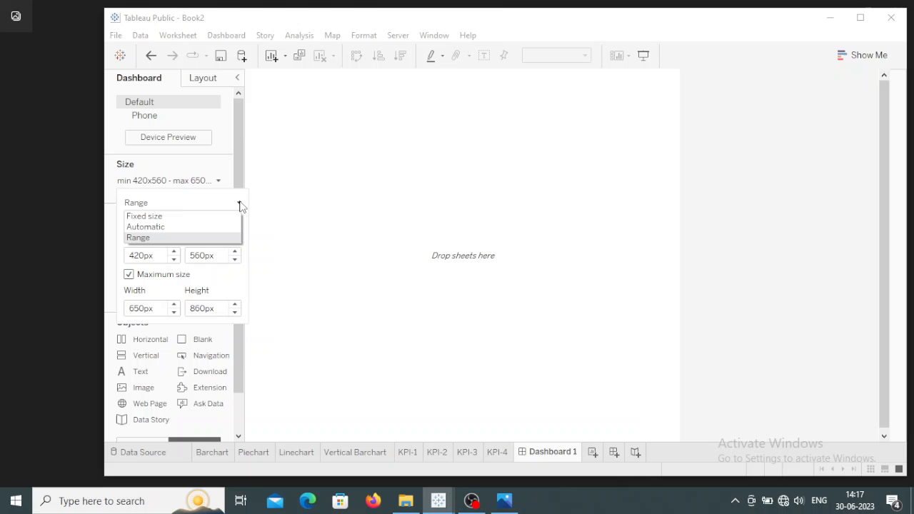
{"action": "left_click", "coordinate": [171, 226]}
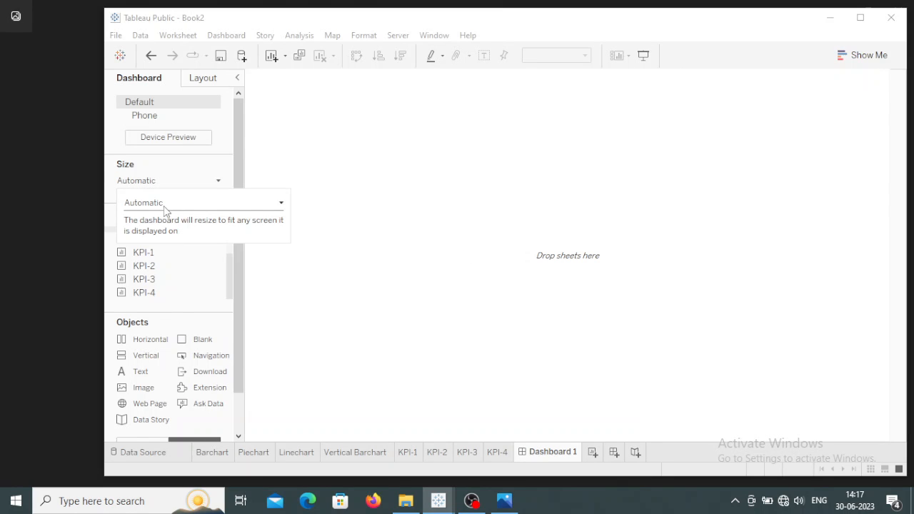
{"action": "left_click", "coordinate": [238, 170]}
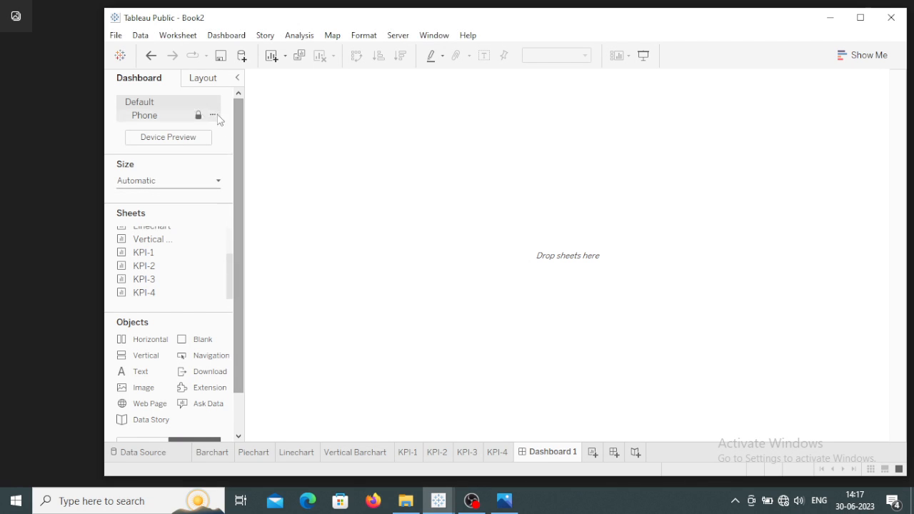
Examine the dashboard's width and height in its layout properties and try to view the layout plan in the image viewer.
{"action": "left_click", "coordinate": [205, 80]}
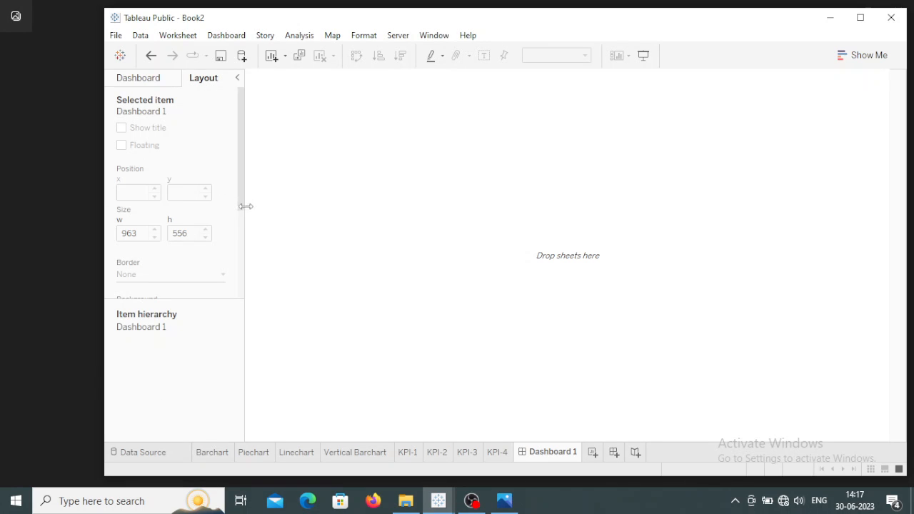
{"action": "scroll", "coordinate": [156, 243], "scroll_direction": "down", "scroll_amount": 1}
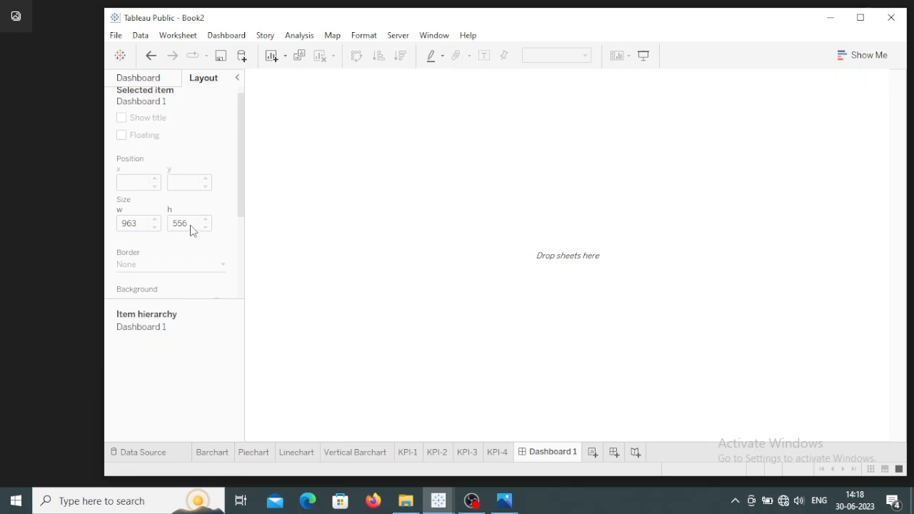
{"action": "left_click", "coordinate": [156, 80]}
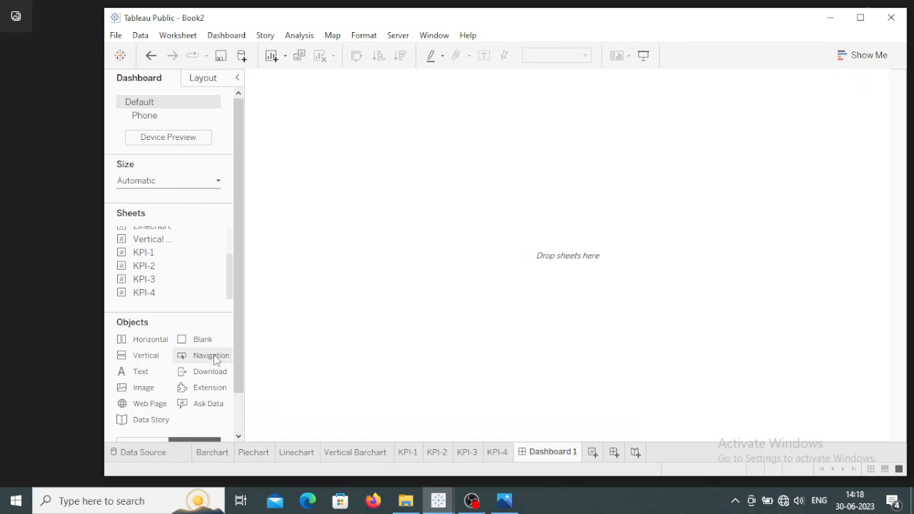
{"action": "left_click", "coordinate": [505, 500]}
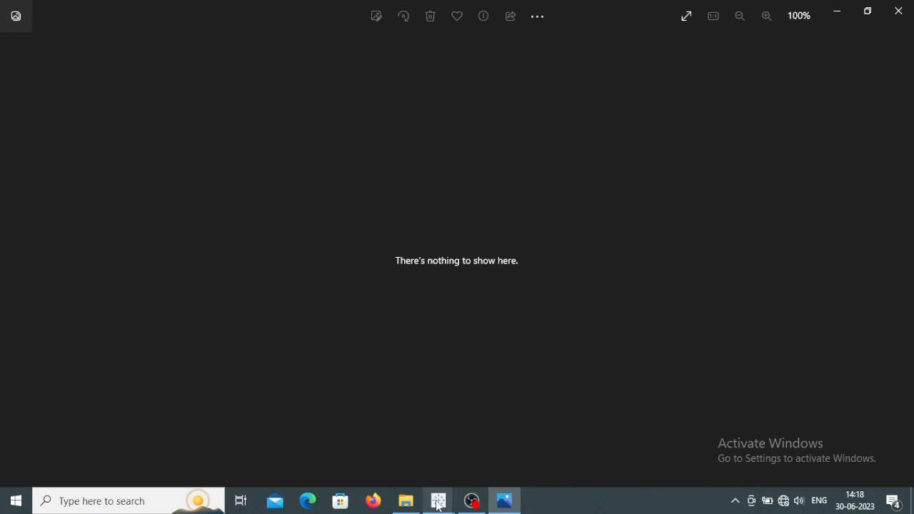
{"action": "mouse_move", "coordinate": [438, 500]}
{"action": "left_click", "coordinate": [489, 457]}
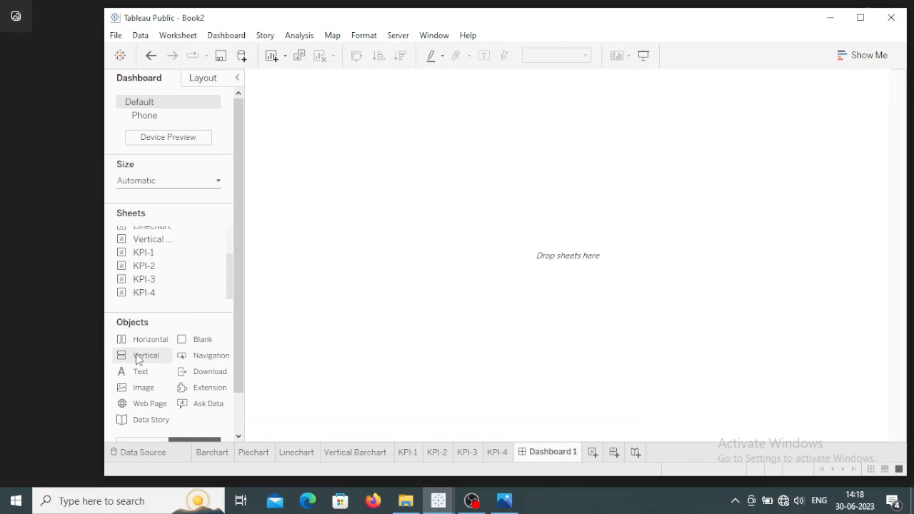
Place a floating vertical container of 321 by 185 on the dashboard at about x 152, y 111.
{"action": "left_click_drag", "start_coordinate": [125, 359], "coordinate": [480, 190]}
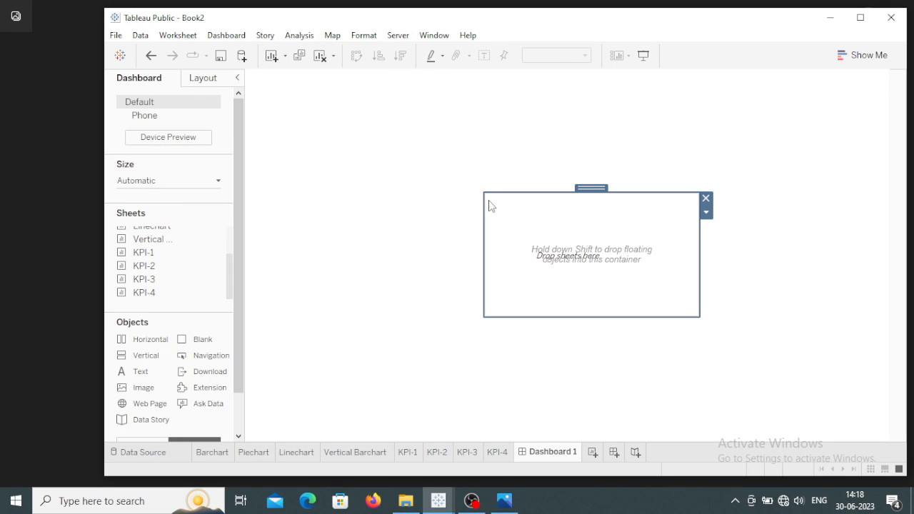
{"action": "left_click_drag", "start_coordinate": [591, 187], "coordinate": [568, 164]}
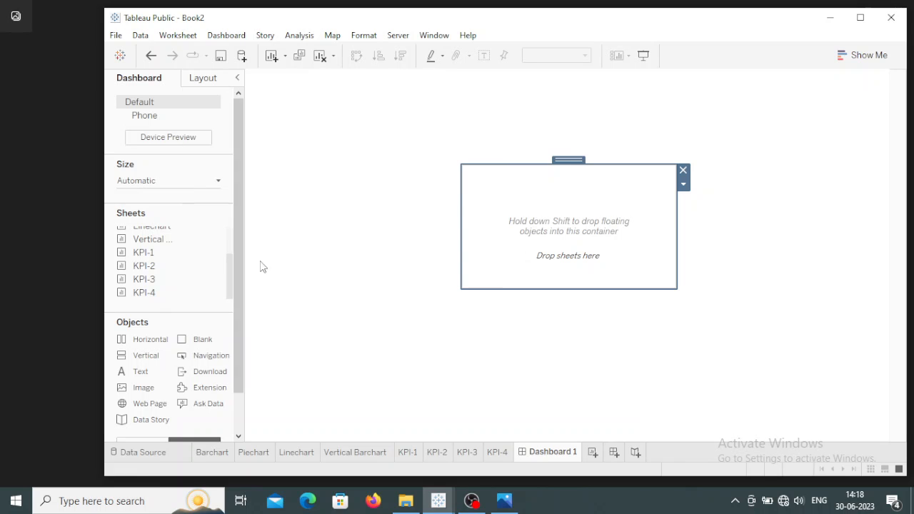
{"action": "scroll", "coordinate": [237, 303], "scroll_direction": "down", "scroll_amount": 1}
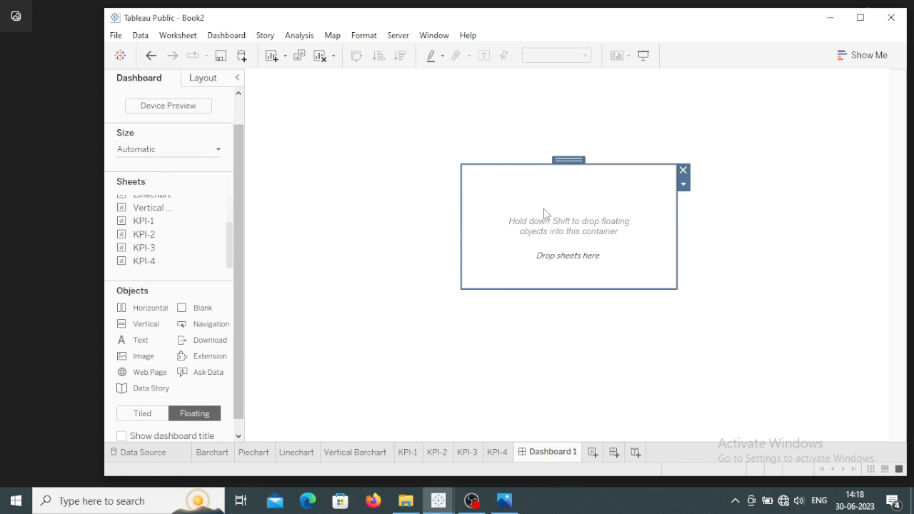
{"action": "left_click", "coordinate": [210, 80]}
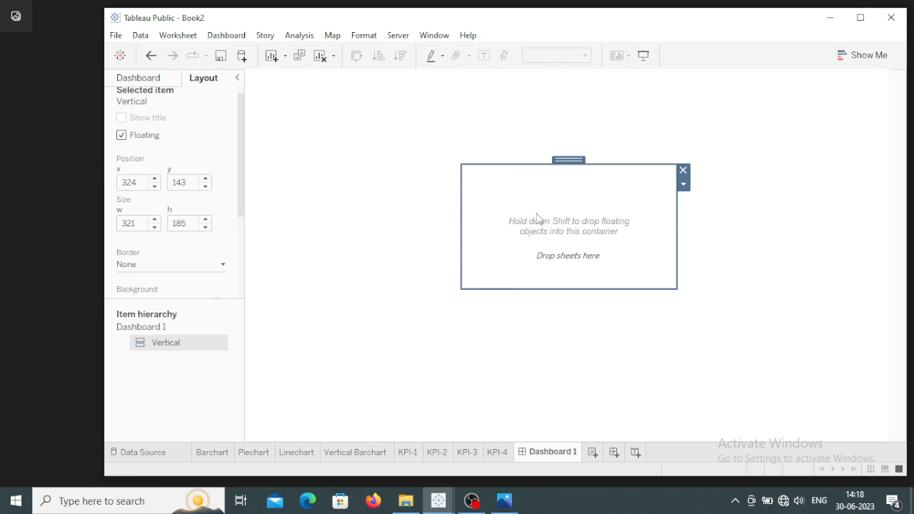
{"action": "left_click_drag", "start_coordinate": [562, 158], "coordinate": [450, 139]}
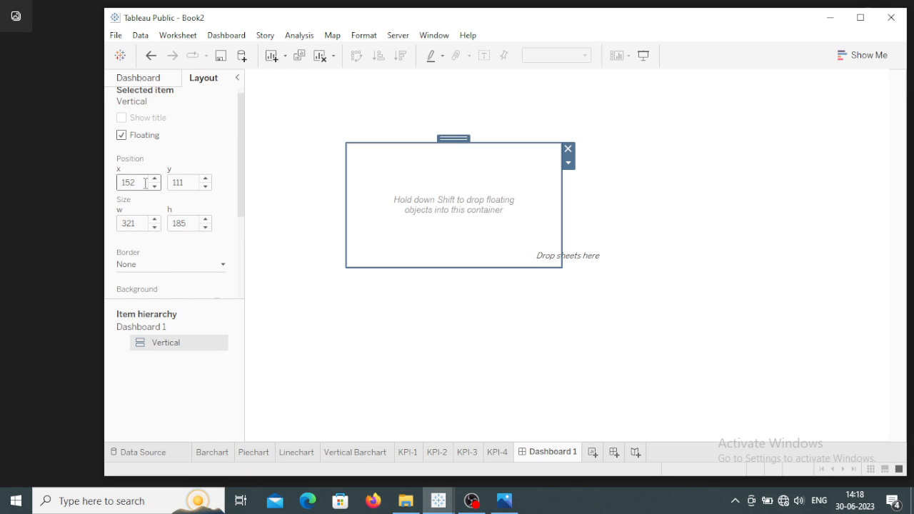
Position the vertical container at x 0, y 0 and set its width to 963.
{"action": "left_click_drag", "start_coordinate": [132, 183], "coordinate": [118, 182]}
{"action": "type", "text": "0"}
{"action": "key", "text": "Tab"}
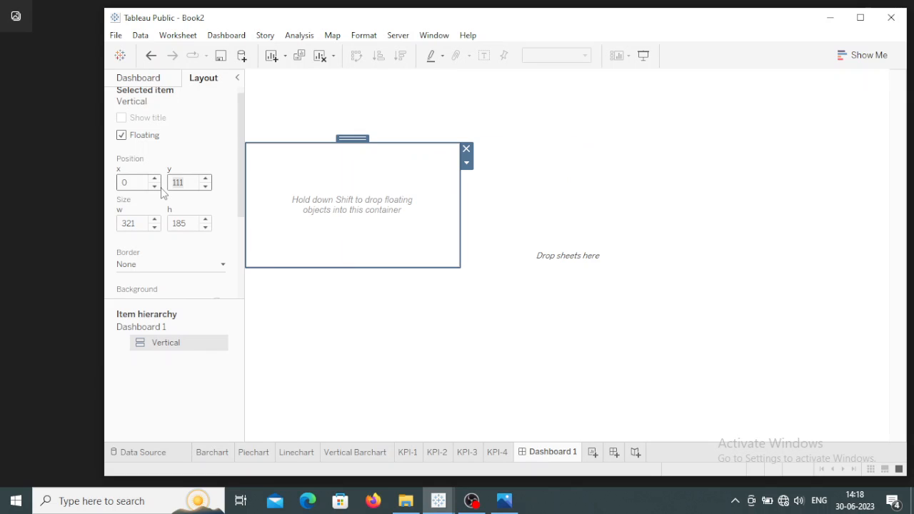
{"action": "left_click", "coordinate": [139, 224]}
{"action": "left_click", "coordinate": [121, 224]}
{"action": "type", "text": "9"}
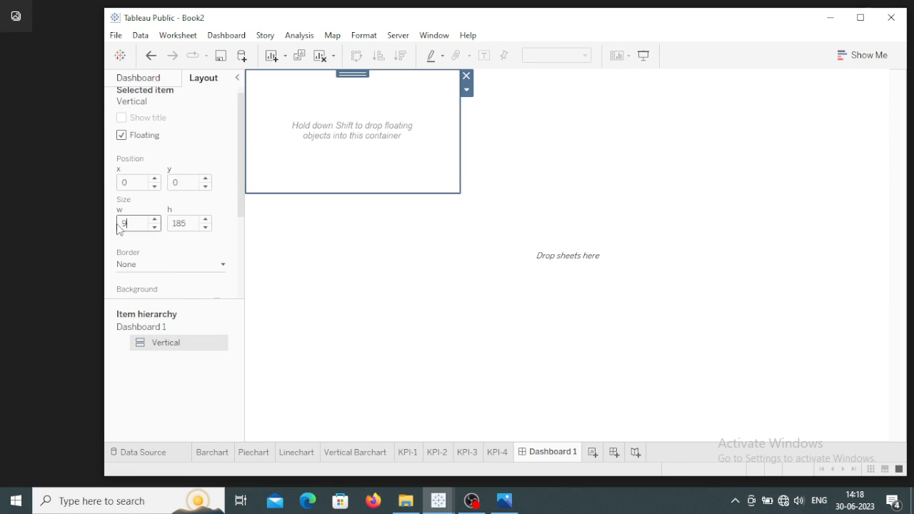
{"action": "type", "text": "63"}
{"action": "left_click", "coordinate": [193, 224]}
{"action": "left_click", "coordinate": [144, 225]}
{"action": "left_click", "coordinate": [172, 230]}
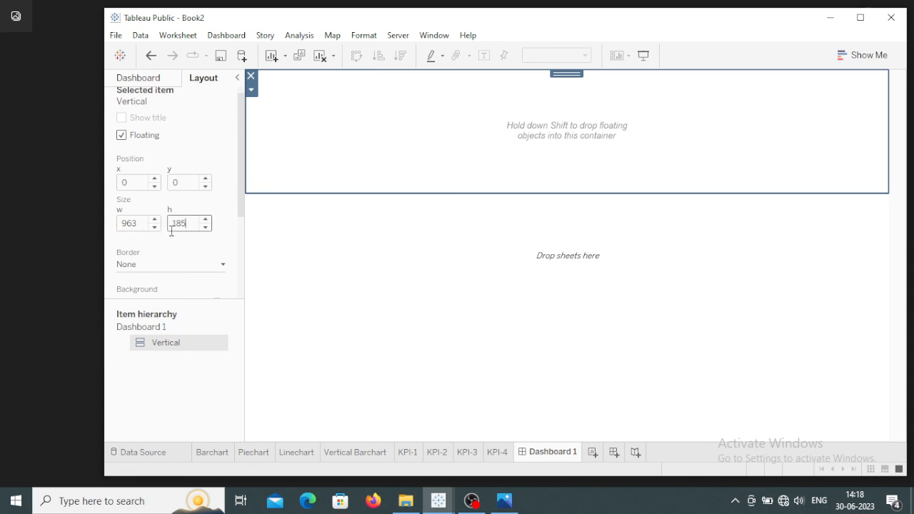
Check the dashboard's height and set the vertical container's height to 556.
{"action": "left_click", "coordinate": [152, 81]}
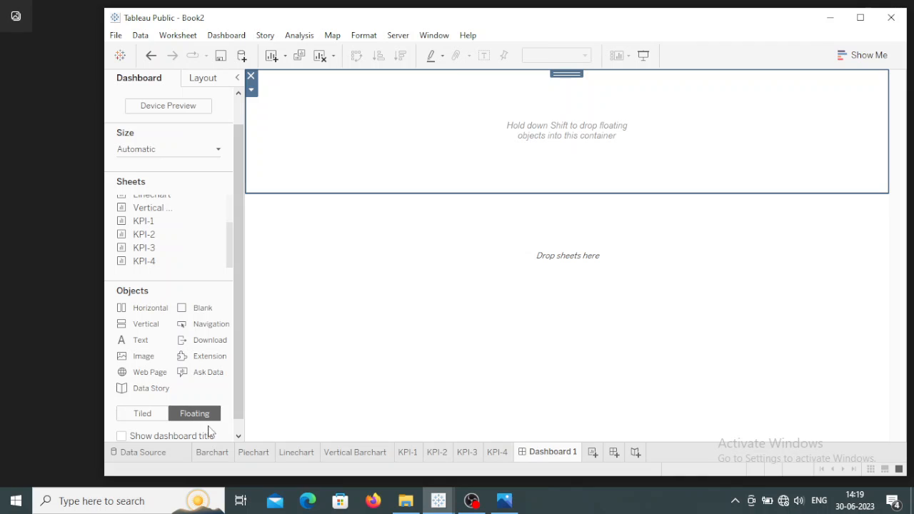
{"action": "scroll", "coordinate": [239, 303], "scroll_direction": "down", "scroll_amount": 1}
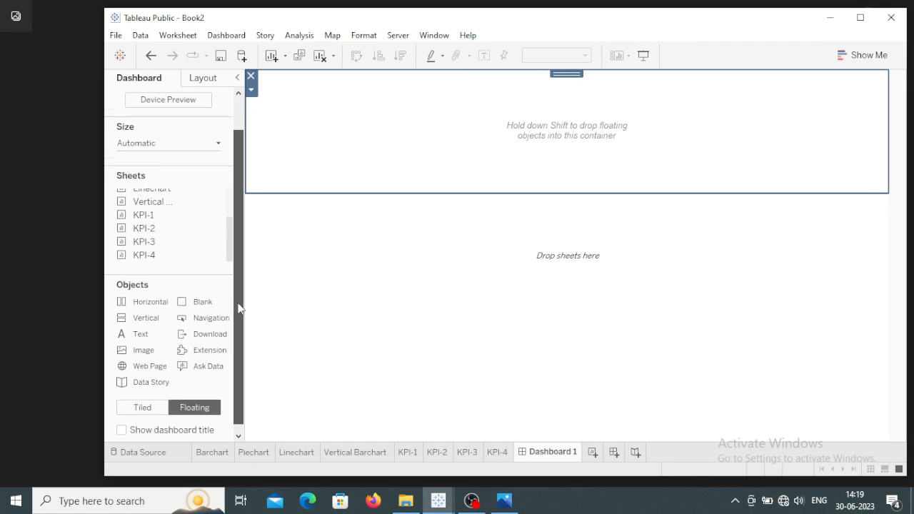
{"action": "left_click", "coordinate": [213, 78]}
{"action": "left_click", "coordinate": [162, 328]}
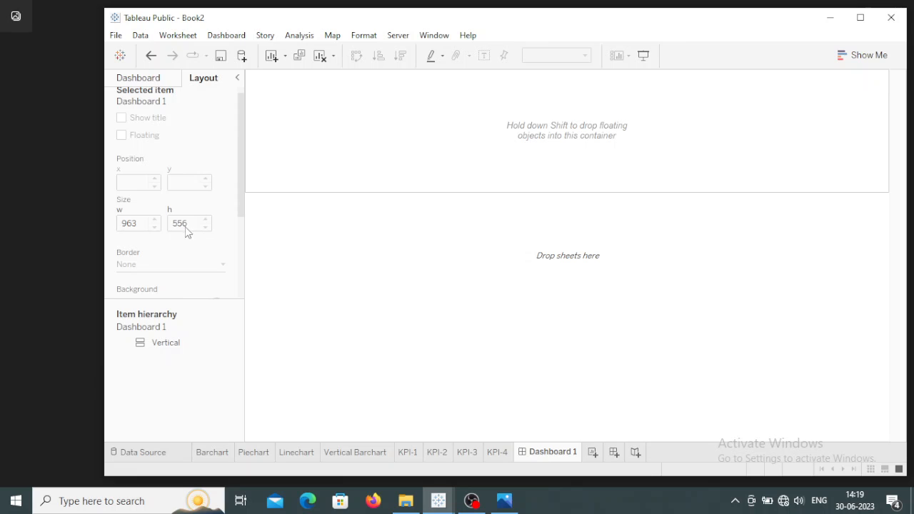
{"action": "left_click", "coordinate": [173, 344]}
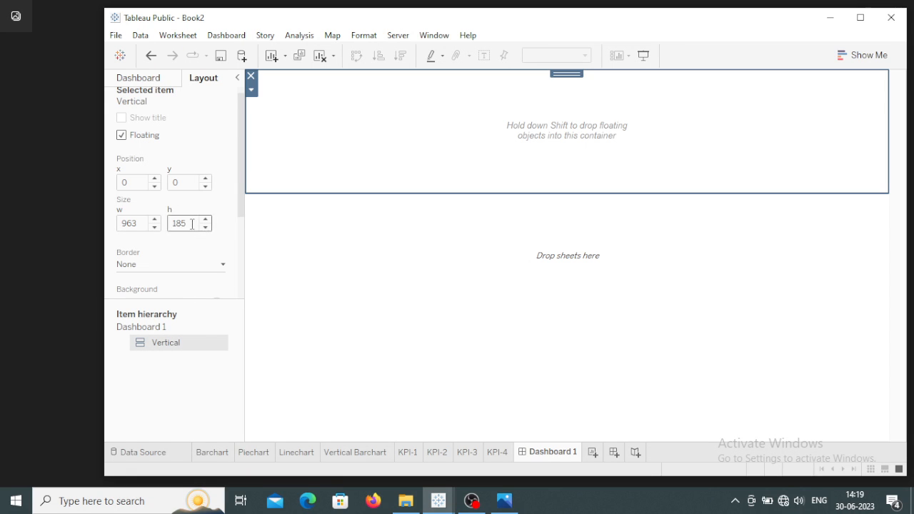
{"action": "left_click_drag", "start_coordinate": [192, 224], "coordinate": [172, 224]}
{"action": "key", "text": "Return"}
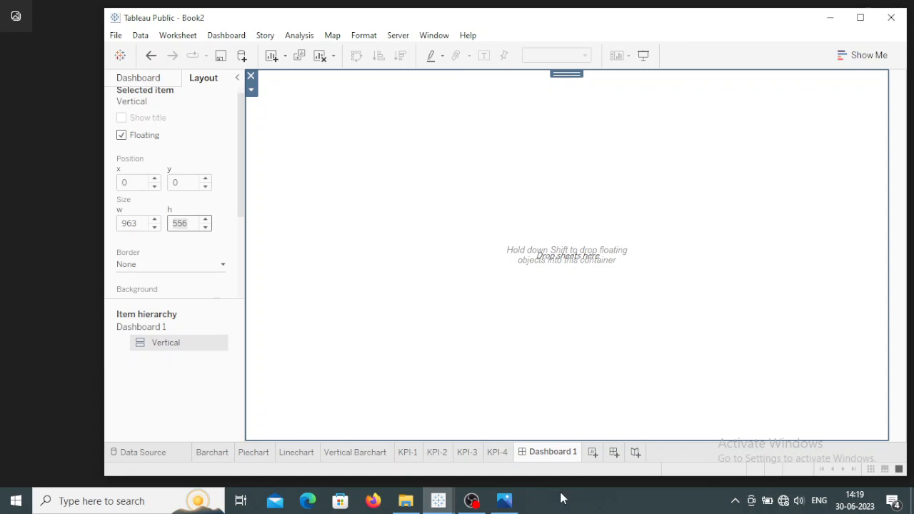
Reopen dashboard.png from File Explorer's recent files, consult its layout hierarchy and return to the Book2 workbook in Tableau.
{"action": "left_click", "coordinate": [406, 500]}
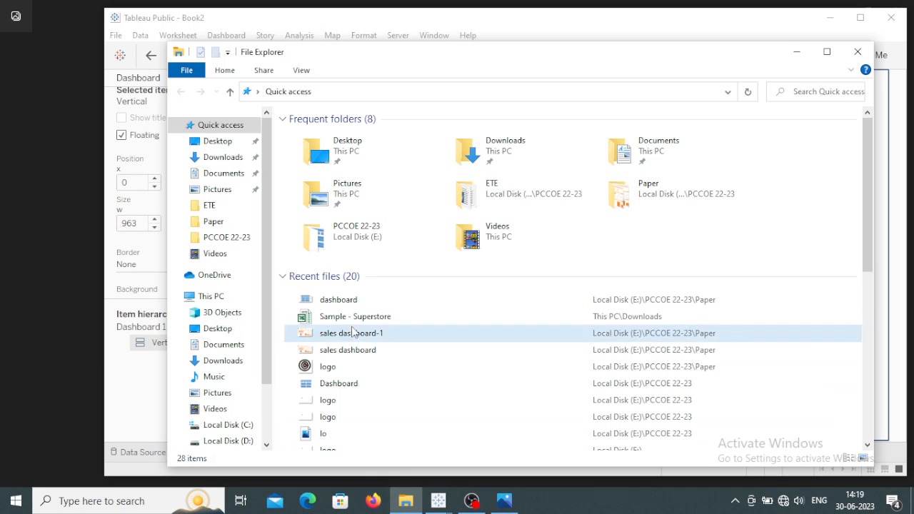
{"action": "left_click", "coordinate": [354, 301]}
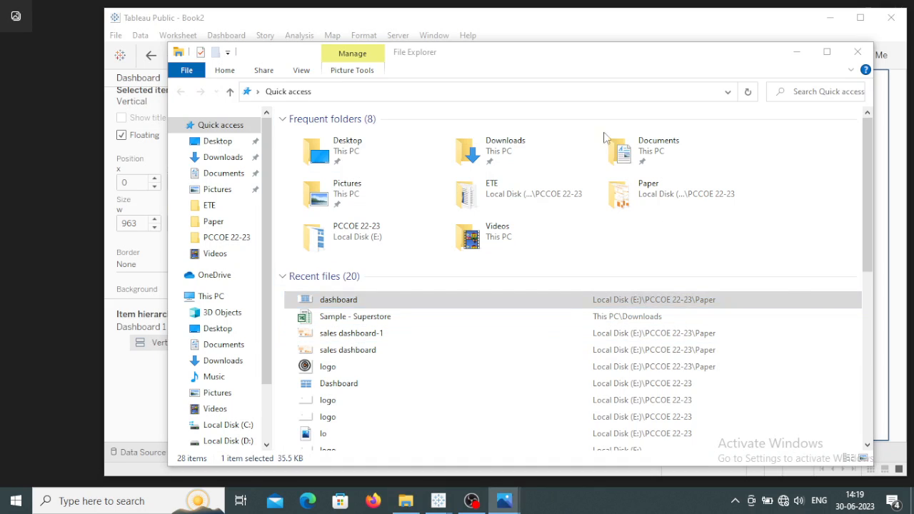
{"action": "double_click", "coordinate": [339, 299]}
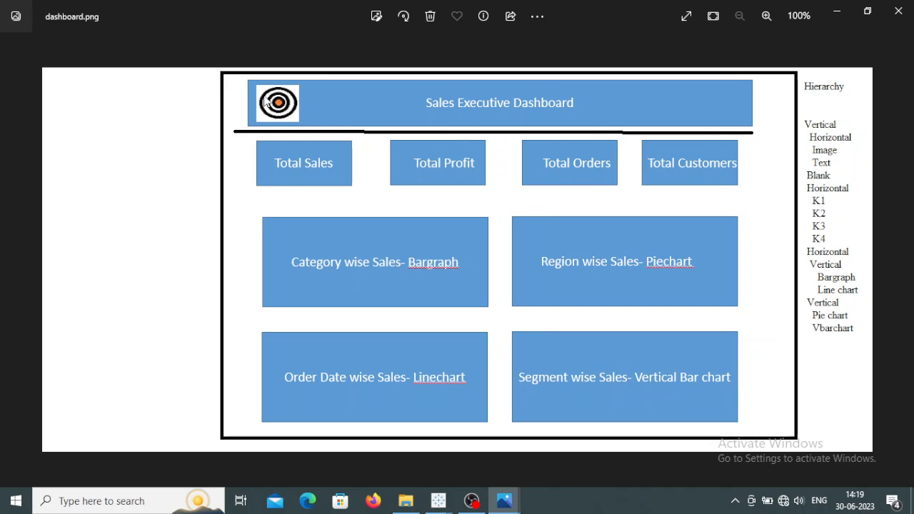
{"action": "left_click", "coordinate": [438, 501]}
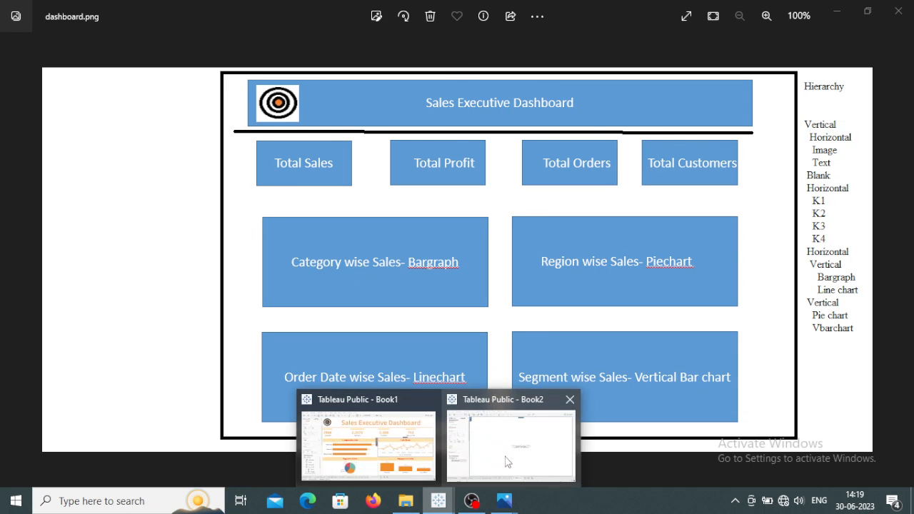
{"action": "left_click", "coordinate": [506, 461]}
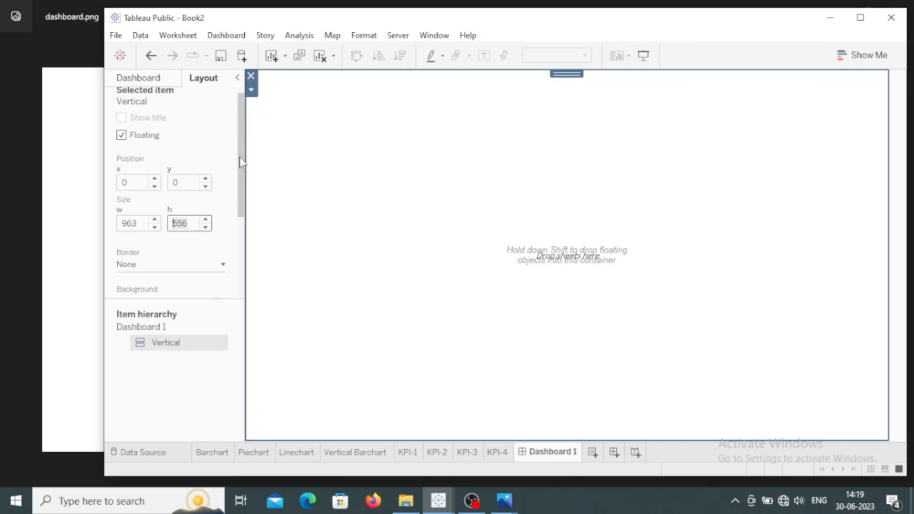
{"action": "left_click", "coordinate": [143, 78]}
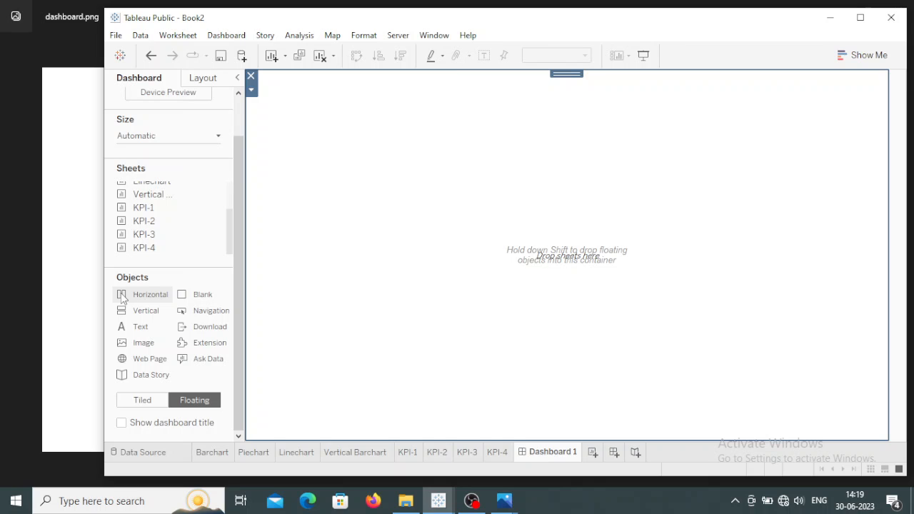
{"action": "left_click_drag", "start_coordinate": [121, 292], "coordinate": [489, 206]}
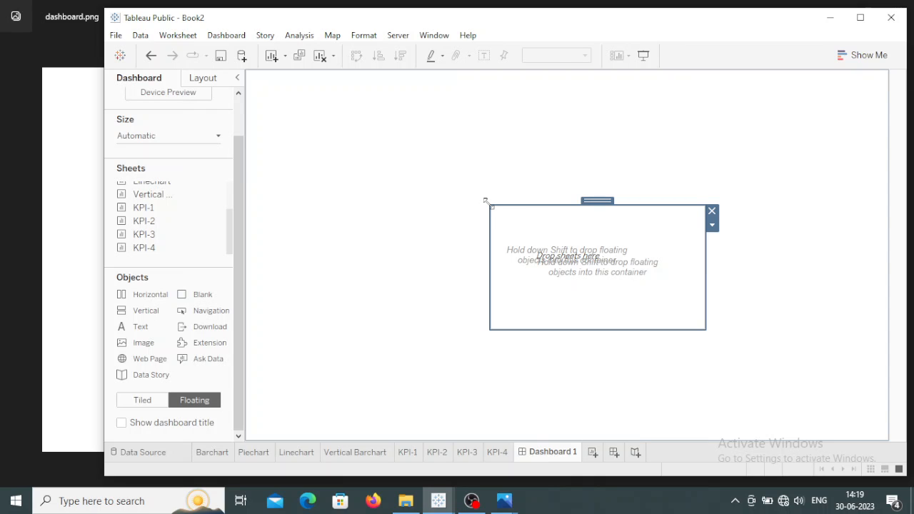
{"action": "left_click", "coordinate": [150, 55]}
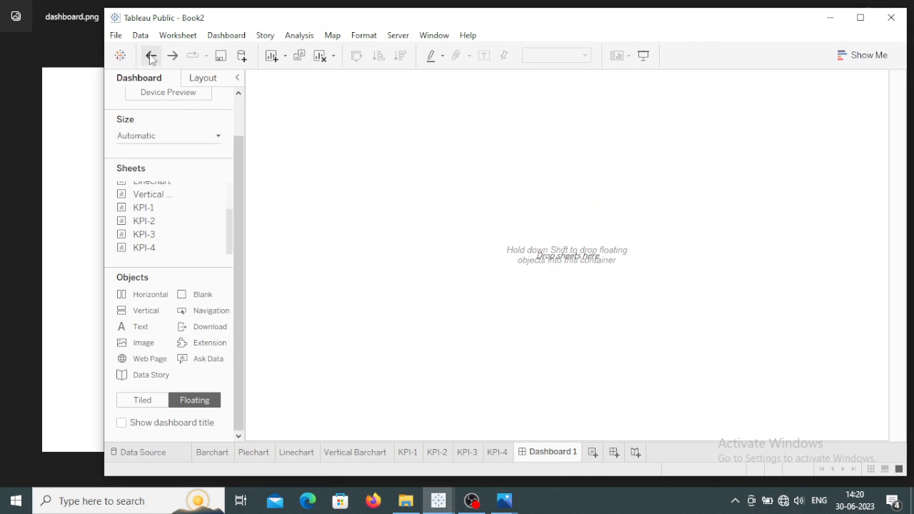
Place a tiled horizontal container inside the vertical container and check its nesting in the item hierarchy.
{"action": "left_click", "coordinate": [151, 403]}
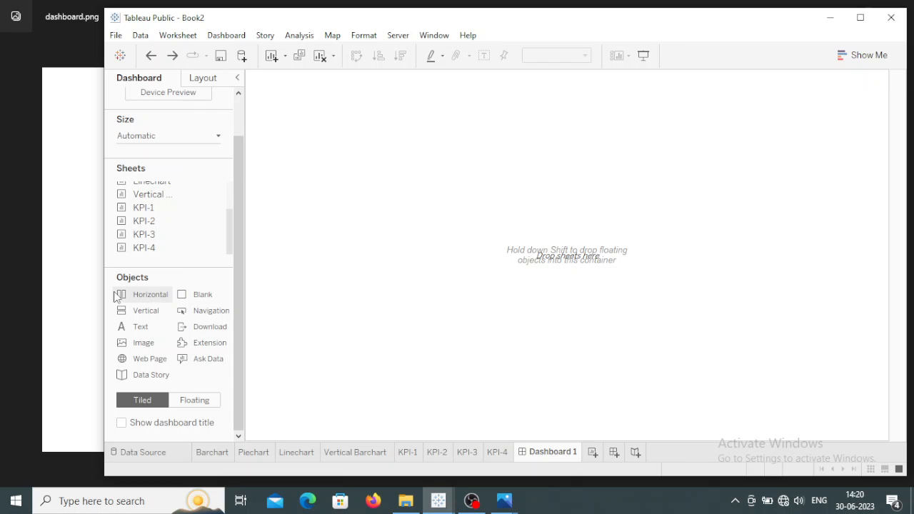
{"action": "left_click_drag", "start_coordinate": [123, 298], "coordinate": [433, 262]}
{"action": "left_click_drag", "start_coordinate": [546, 233], "coordinate": [545, 235]}
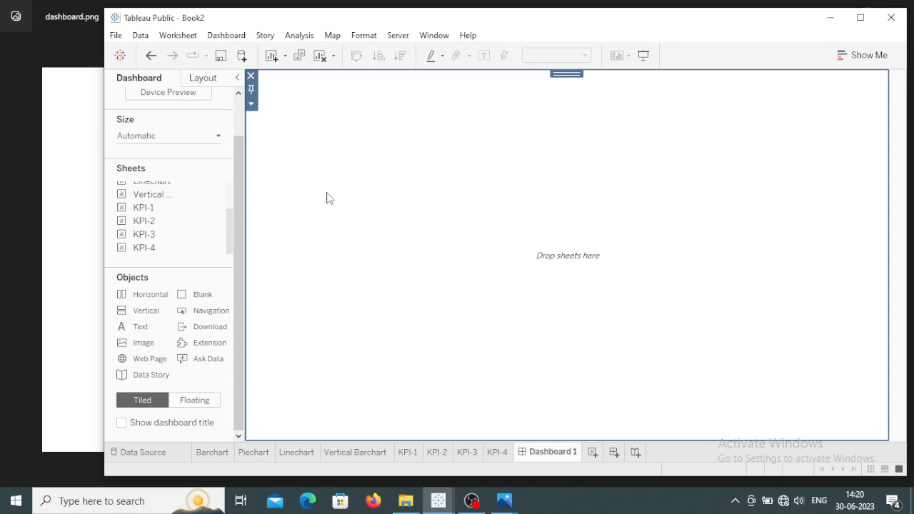
{"action": "left_click", "coordinate": [200, 78]}
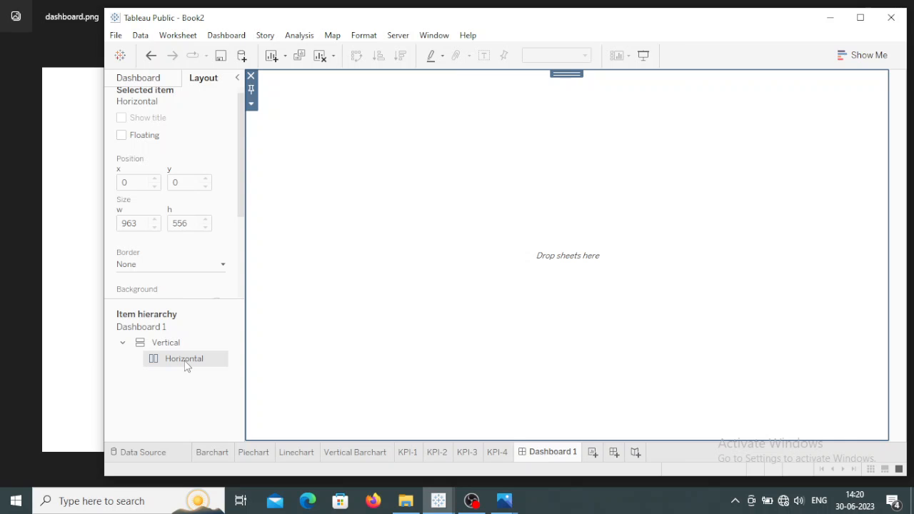
Set the horizontal container's height to 100 pixels.
{"action": "right_click", "coordinate": [465, 149]}
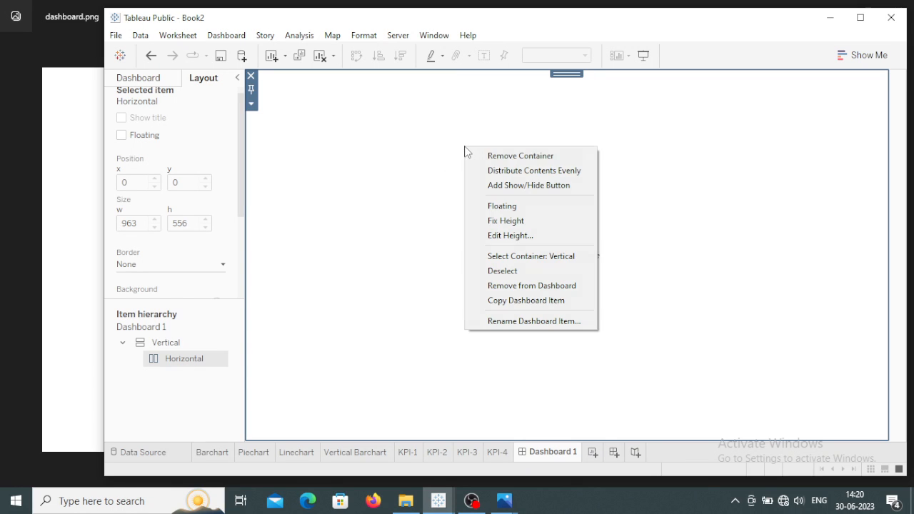
{"action": "left_click", "coordinate": [508, 236]}
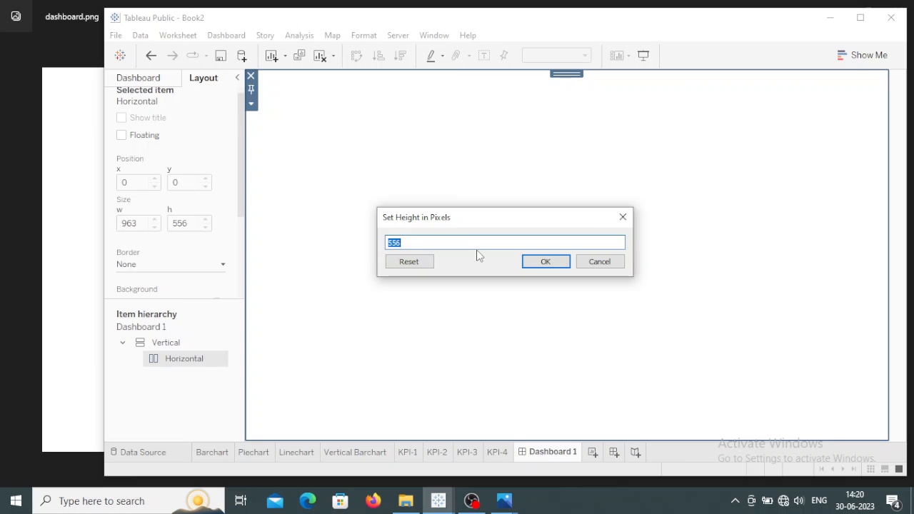
{"action": "type", "text": "100"}
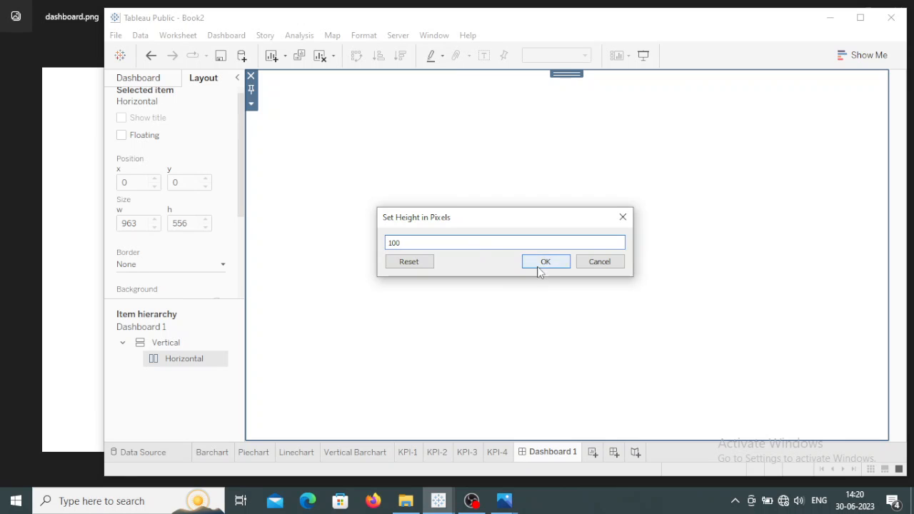
{"action": "left_click", "coordinate": [537, 263]}
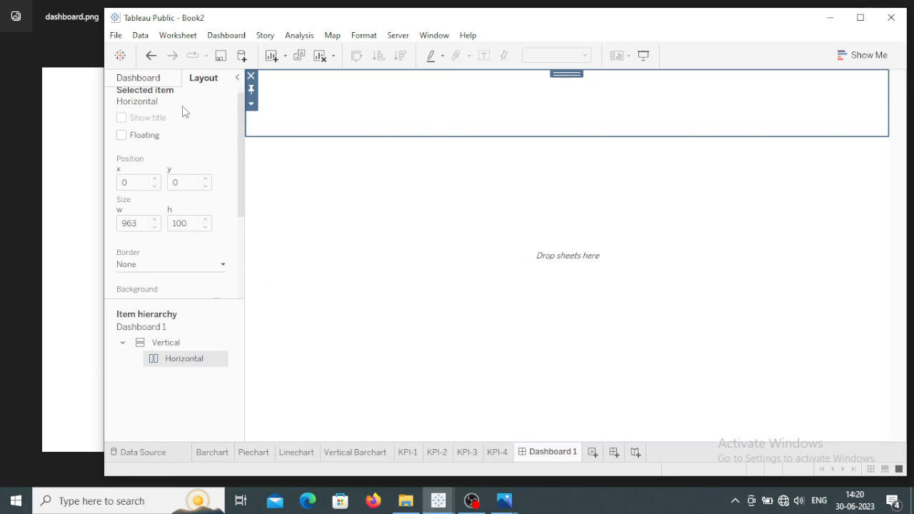
Add an image object to the horizontal container using the logo file, with Fit Image and Centre Image enabled.
{"action": "left_click", "coordinate": [134, 79]}
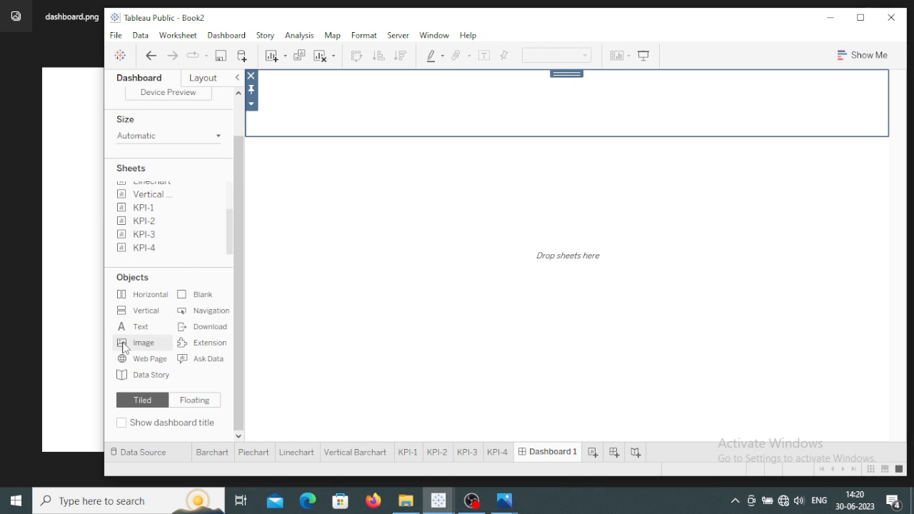
{"action": "left_click_drag", "start_coordinate": [122, 346], "coordinate": [560, 105]}
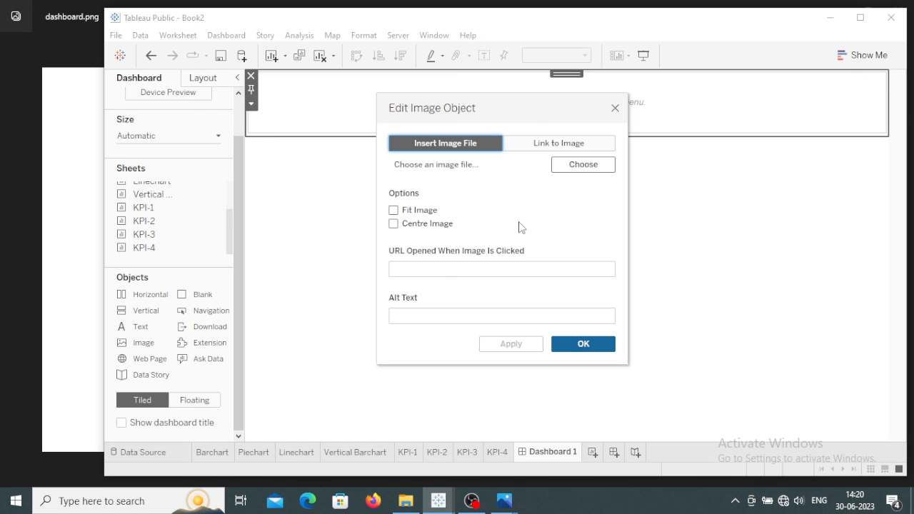
{"action": "left_click", "coordinate": [580, 168]}
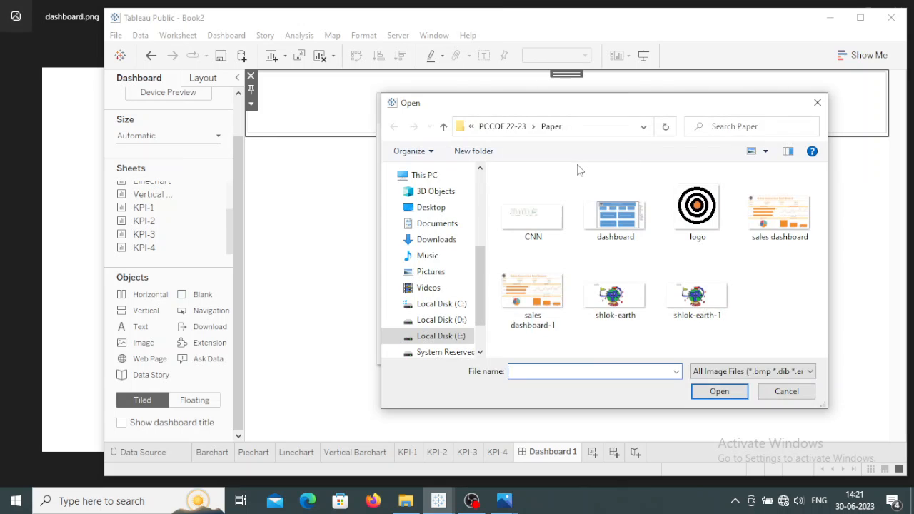
{"action": "left_click", "coordinate": [696, 207]}
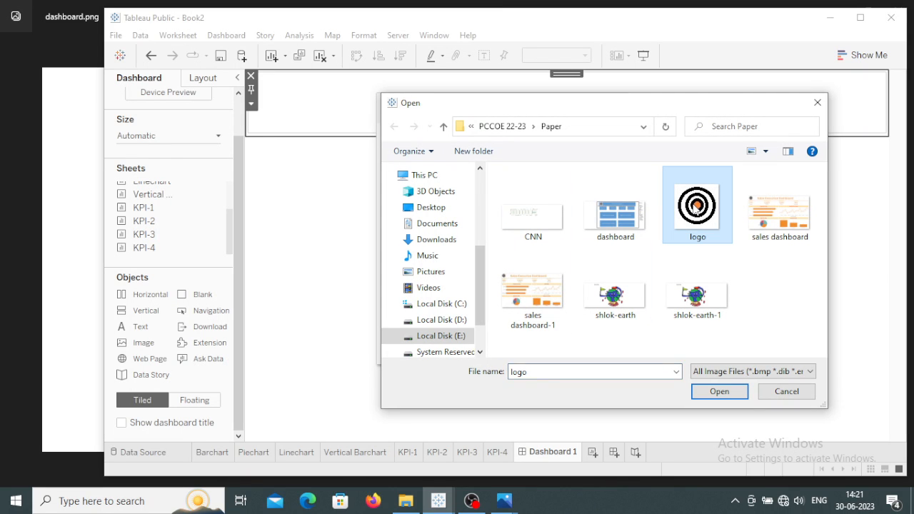
{"action": "left_click", "coordinate": [733, 392]}
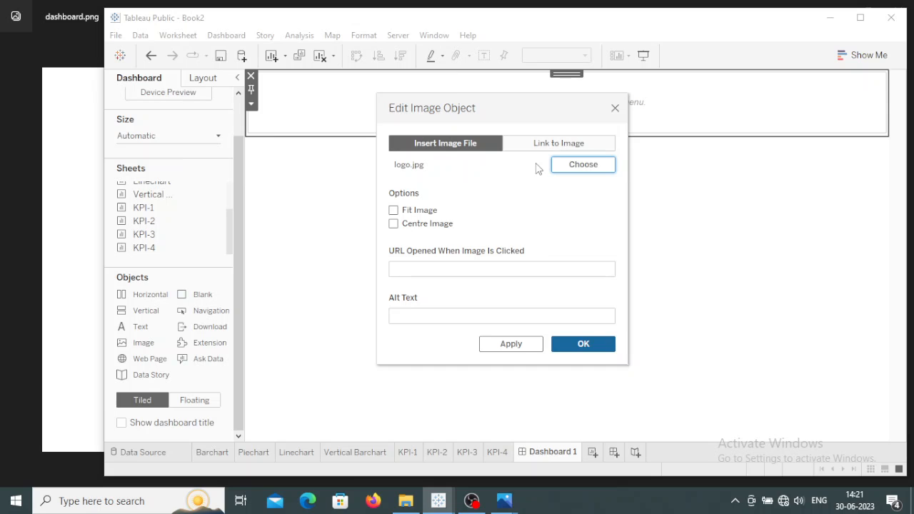
{"action": "left_click", "coordinate": [393, 210]}
{"action": "left_click", "coordinate": [394, 224]}
{"action": "left_click", "coordinate": [536, 343]}
{"action": "left_click", "coordinate": [564, 347]}
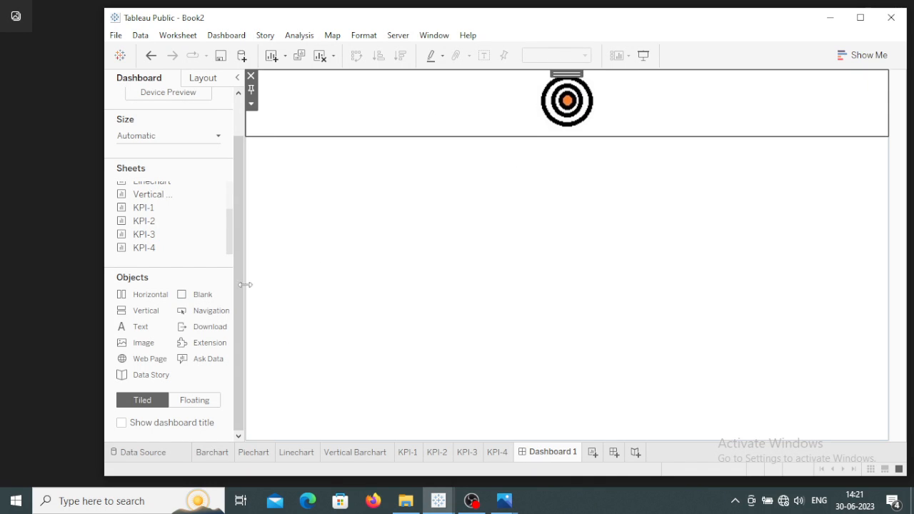
Add a text object beside the logo reading "Sales Executive Dashboard" in font size 36.
{"action": "mouse_move", "coordinate": [123, 328]}
{"action": "left_mouse_down"}
{"action": "mouse_move", "coordinate": [202, 332]}
{"action": "mouse_move", "coordinate": [272, 319]}
{"action": "mouse_move", "coordinate": [447, 252]}
{"action": "mouse_move", "coordinate": [739, 102]}
{"action": "left_mouse_up"}
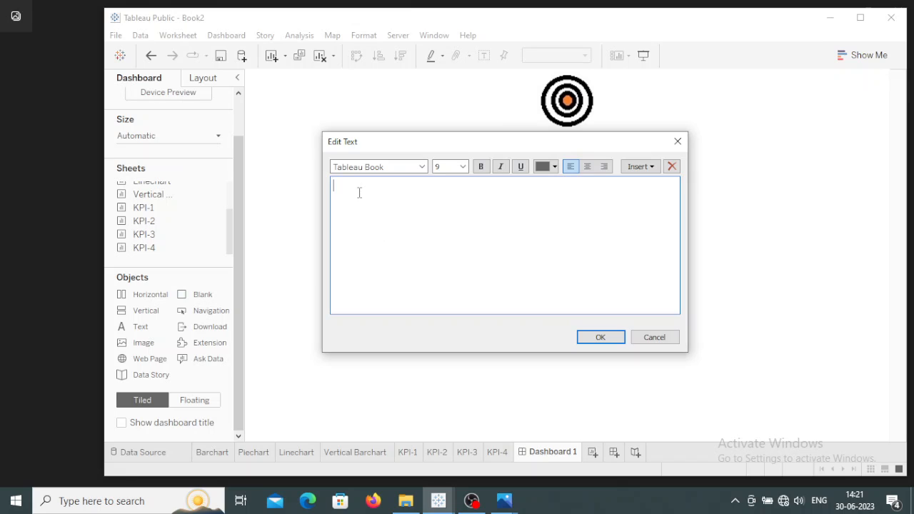
{"action": "type", "text": "Sales Executive Dashboard"}
{"action": "left_click_drag", "start_coordinate": [332, 187], "coordinate": [485, 188]}
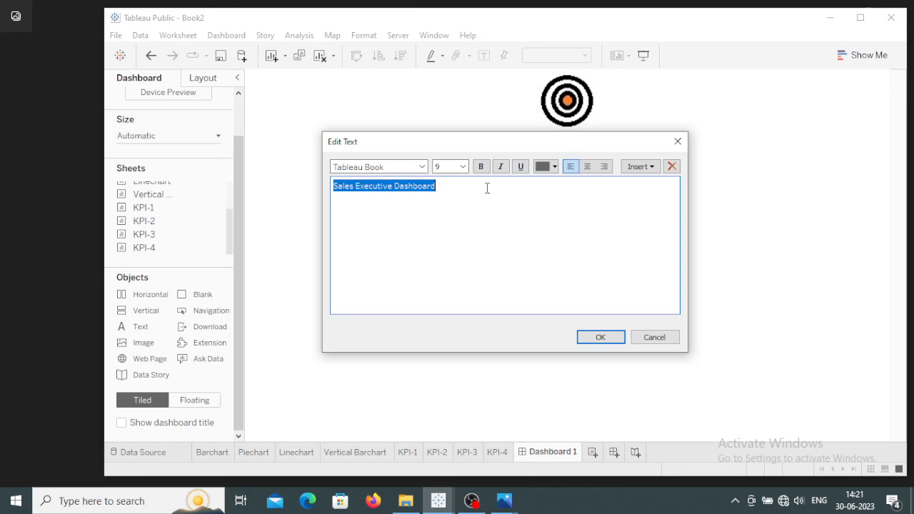
{"action": "left_click", "coordinate": [463, 166]}
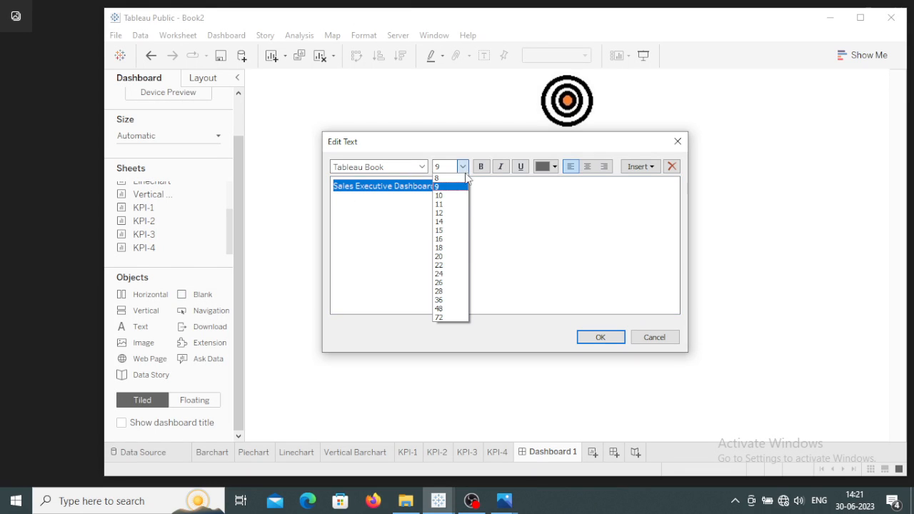
{"action": "left_click", "coordinate": [451, 303]}
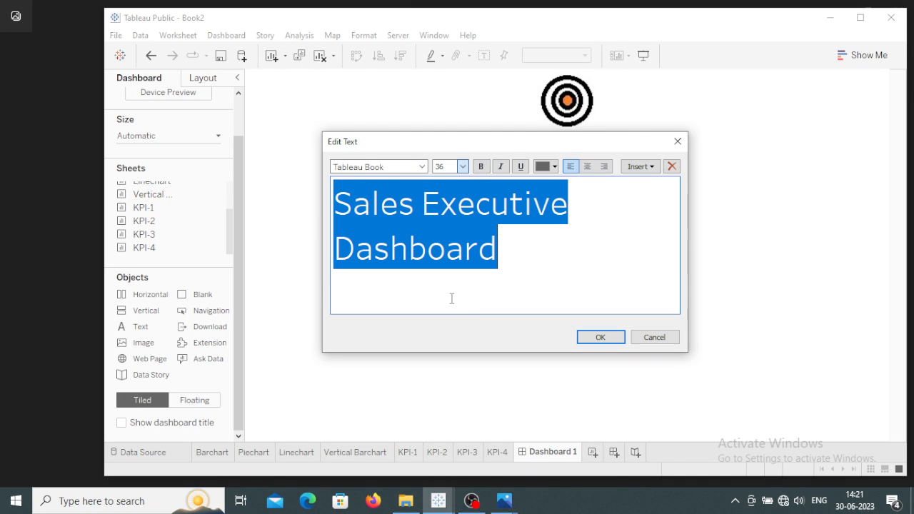
Format the title text as orange, centred, bold and Times New Roman.
{"action": "left_click", "coordinate": [555, 167]}
{"action": "left_click", "coordinate": [564, 184]}
{"action": "left_click", "coordinate": [587, 167]}
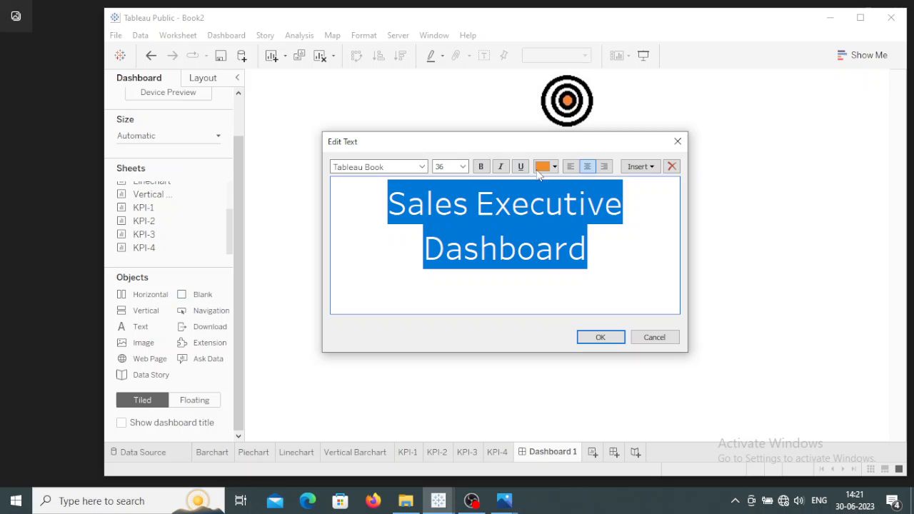
{"action": "left_click", "coordinate": [480, 169]}
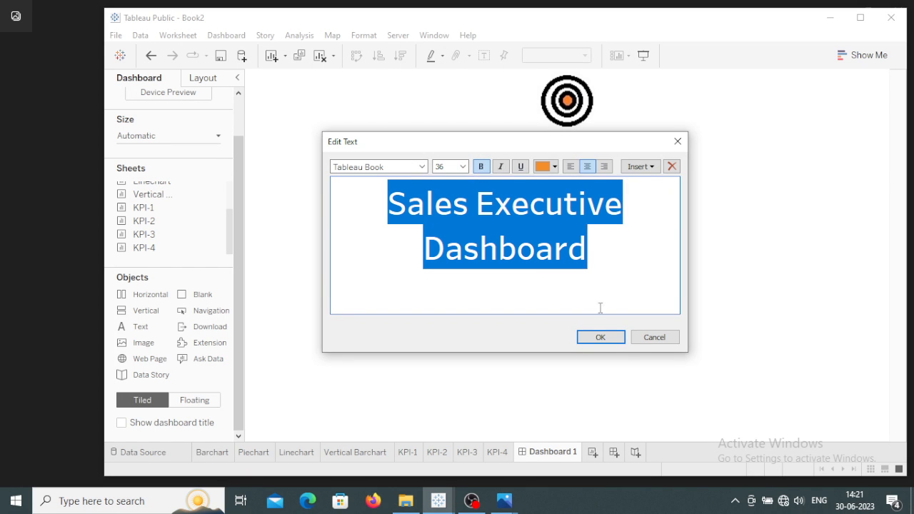
{"action": "left_click", "coordinate": [420, 166]}
{"action": "left_click", "coordinate": [396, 249]}
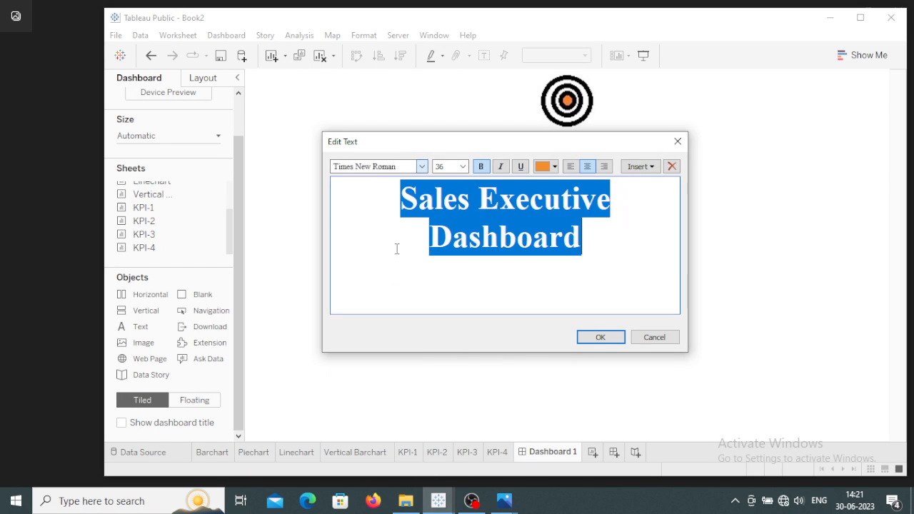
{"action": "left_click", "coordinate": [604, 338]}
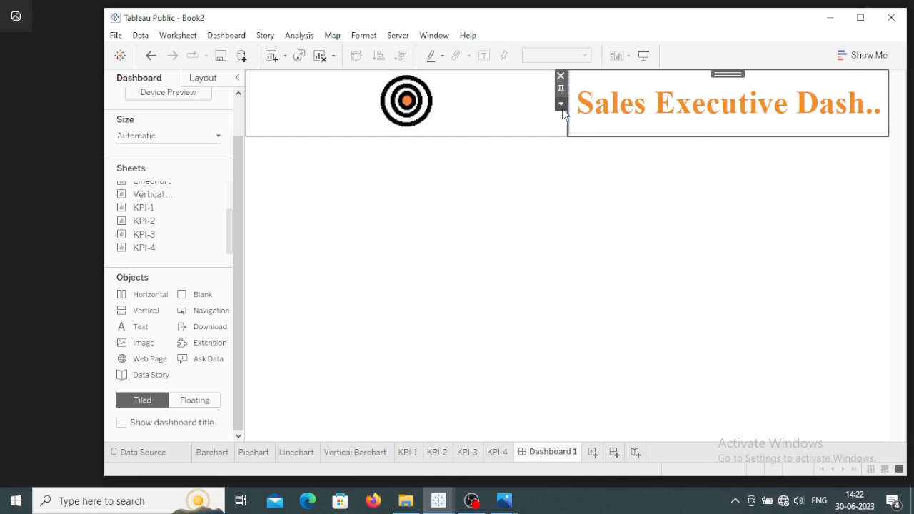
Set the logo image's width to 100 pixels.
{"action": "right_click", "coordinate": [462, 94]}
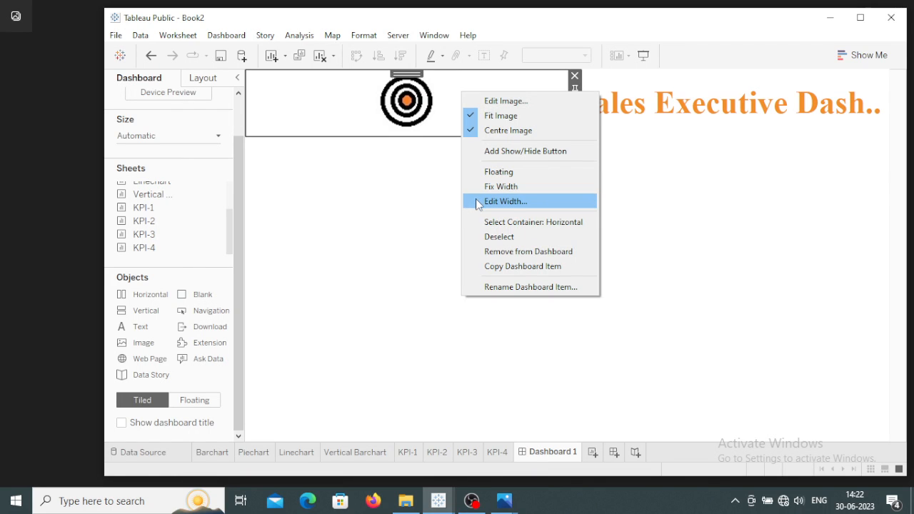
{"action": "left_click", "coordinate": [503, 201]}
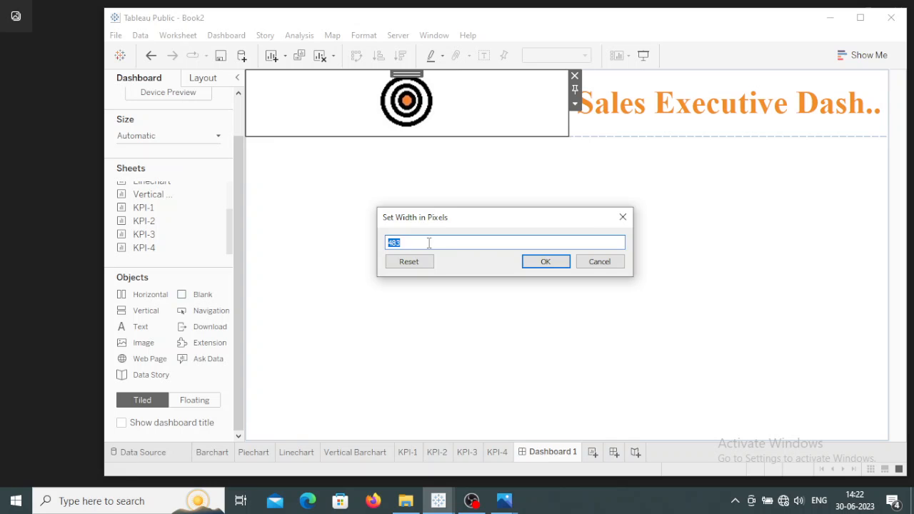
{"action": "type", "text": "100"}
{"action": "key", "text": "Return"}
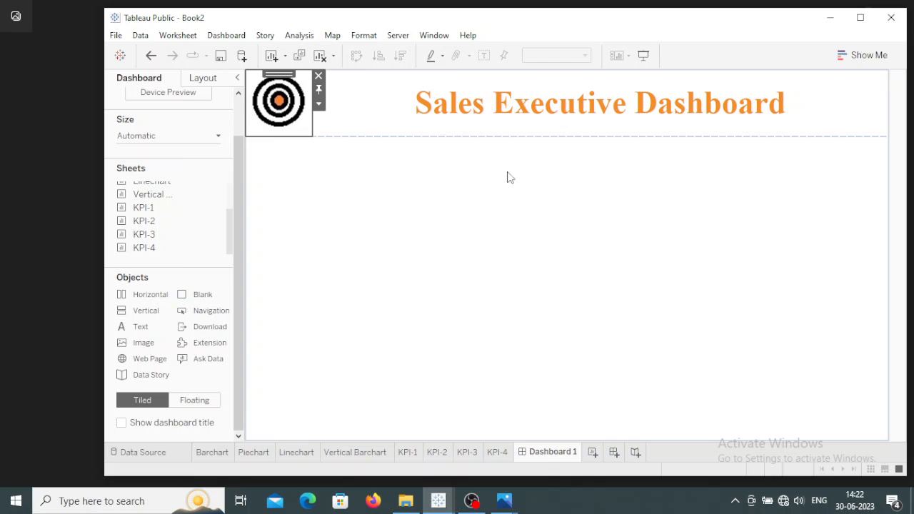
Preview the dashboard header in presentation mode and return to editing.
{"action": "left_click", "coordinate": [474, 225]}
{"action": "left_click", "coordinate": [642, 56]}
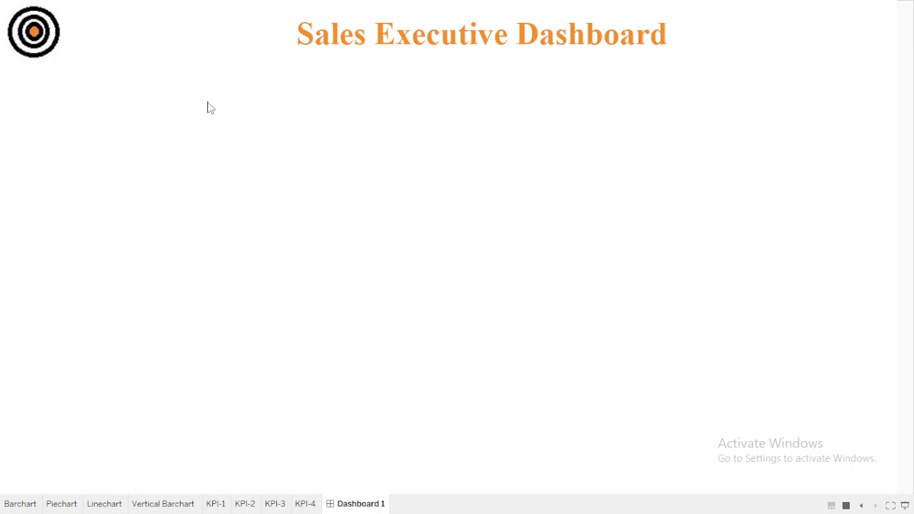
{"action": "key", "text": "Escape"}
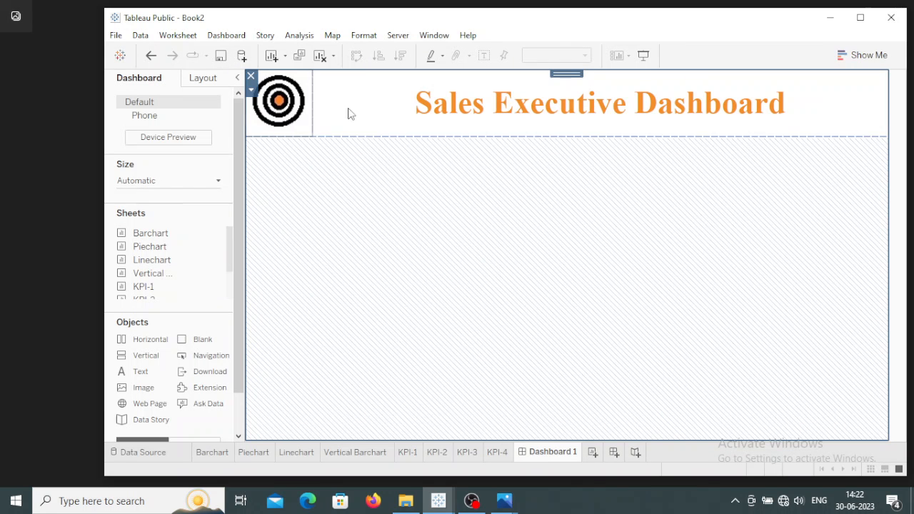
Enlarge the "Sales Executive Dashboard" title text to font size 48.
{"action": "left_click", "coordinate": [484, 108]}
{"action": "double_click", "coordinate": [483, 108]}
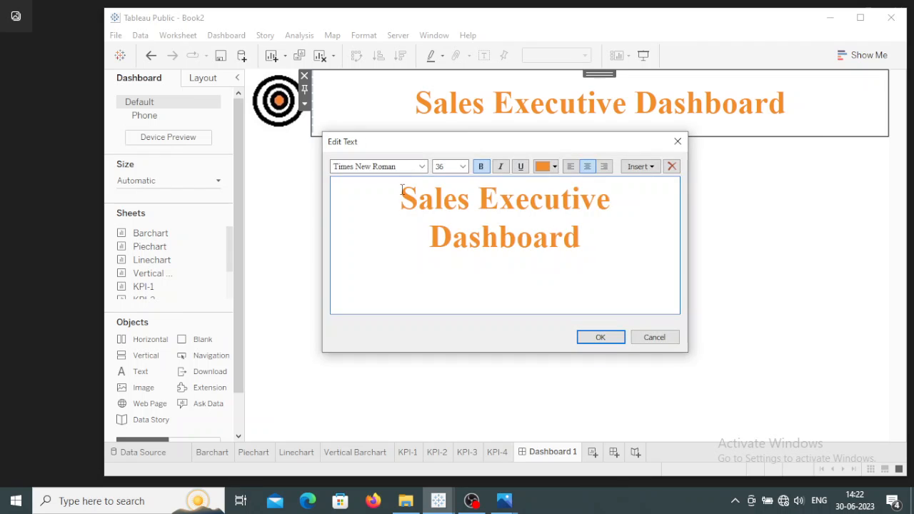
{"action": "left_click_drag", "start_coordinate": [402, 192], "coordinate": [574, 235]}
{"action": "left_click", "coordinate": [464, 167]}
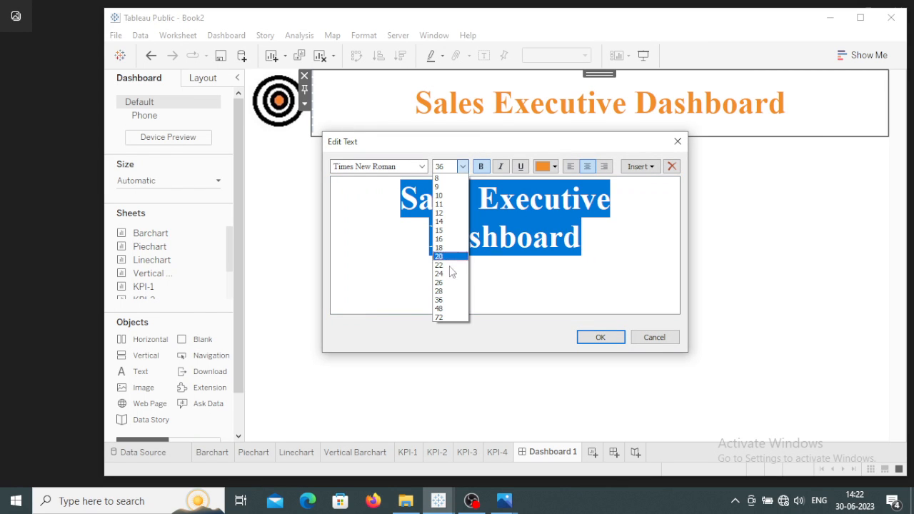
{"action": "left_click", "coordinate": [597, 337]}
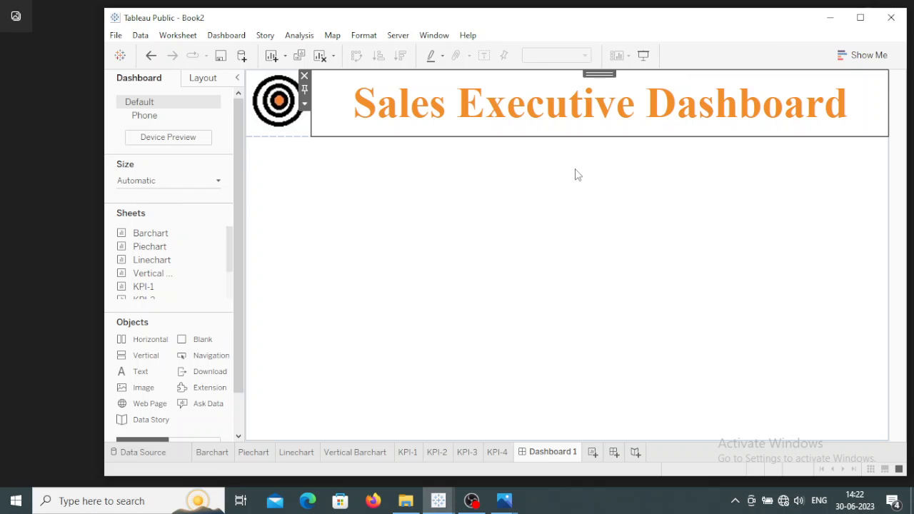
Reopen the dashboard.png plan from the recent files, review its container hierarchy and return to the Book2 dashboard in Tableau.
{"action": "left_click", "coordinate": [200, 78]}
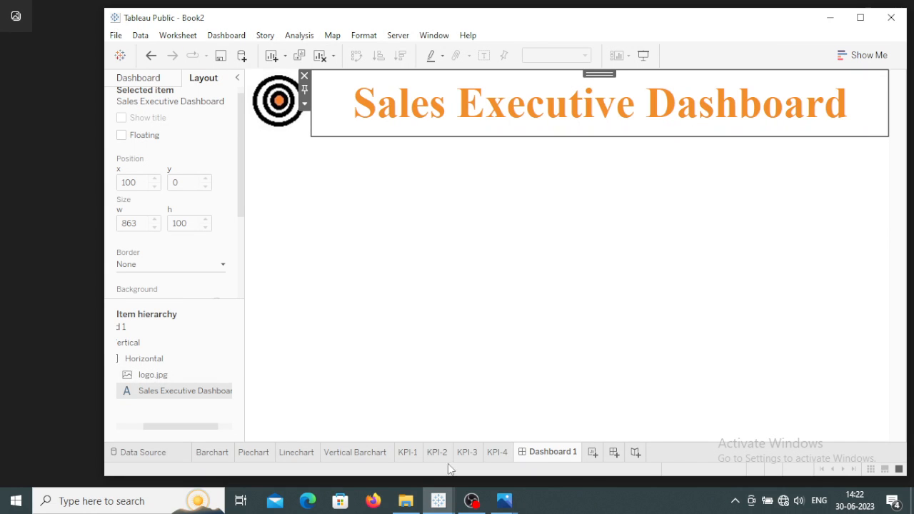
{"action": "mouse_move", "coordinate": [504, 500]}
{"action": "left_click", "coordinate": [492, 429]}
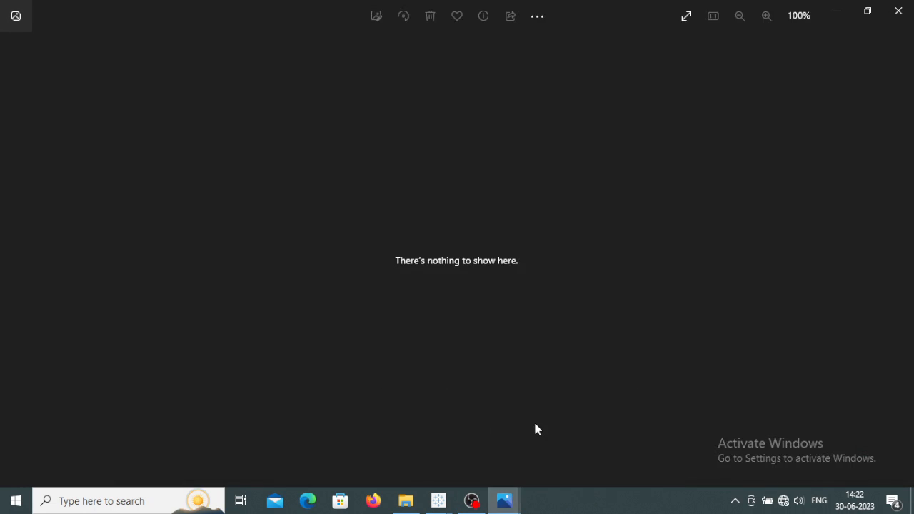
{"action": "left_click", "coordinate": [462, 450]}
{"action": "left_click", "coordinate": [898, 11]}
{"action": "left_click", "coordinate": [405, 500]}
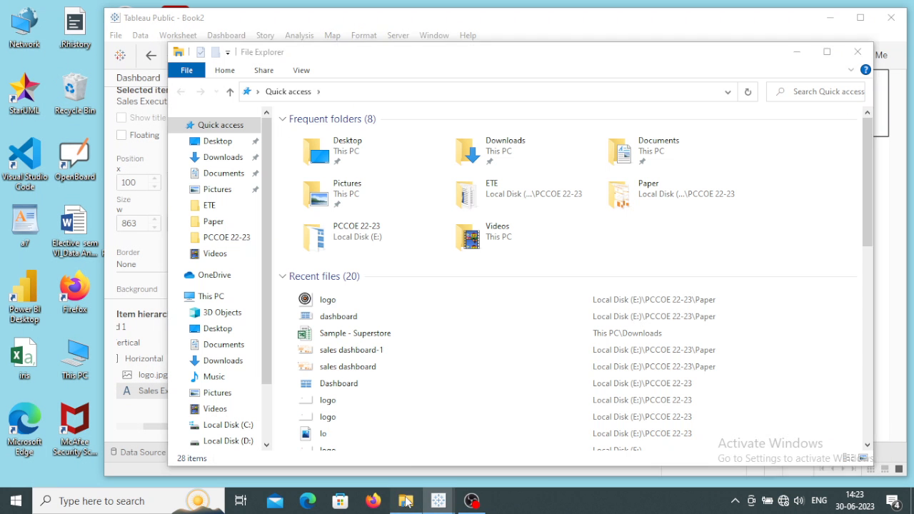
{"action": "double_click", "coordinate": [338, 316]}
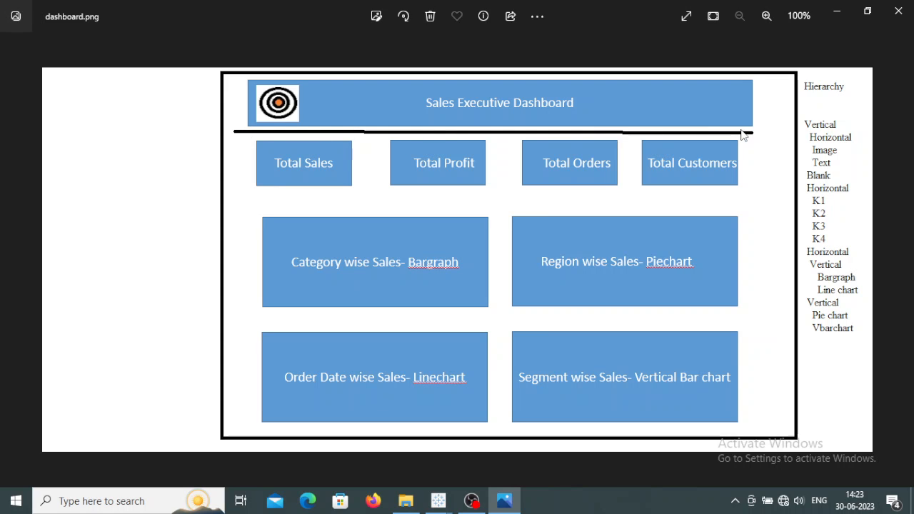
{"action": "mouse_move", "coordinate": [448, 508]}
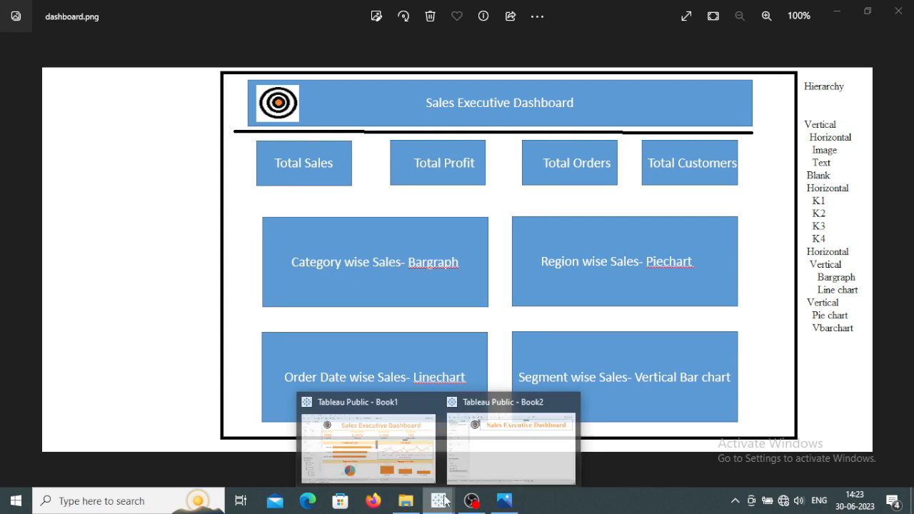
{"action": "left_click", "coordinate": [492, 461]}
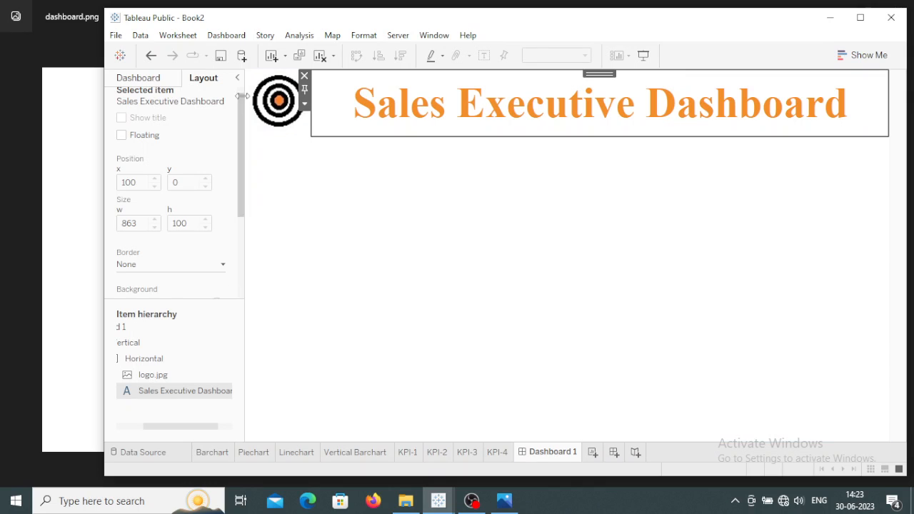
{"action": "left_click", "coordinate": [136, 80]}
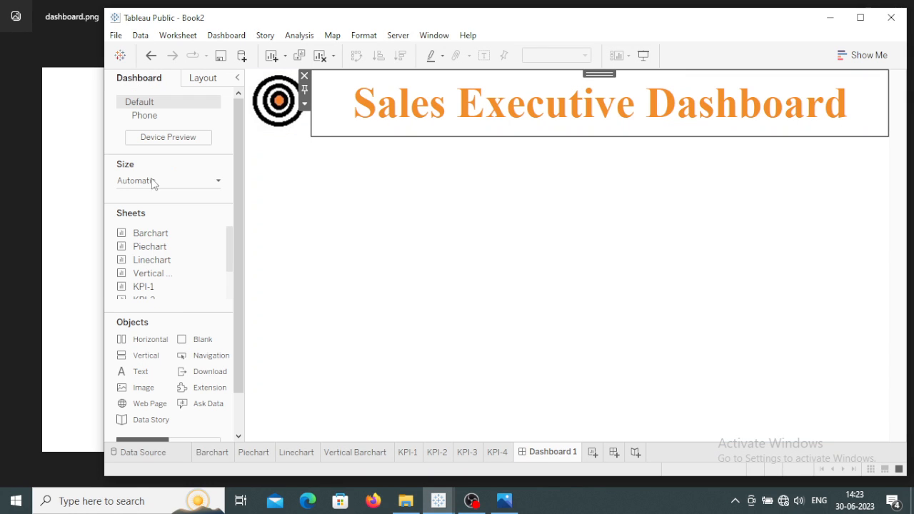
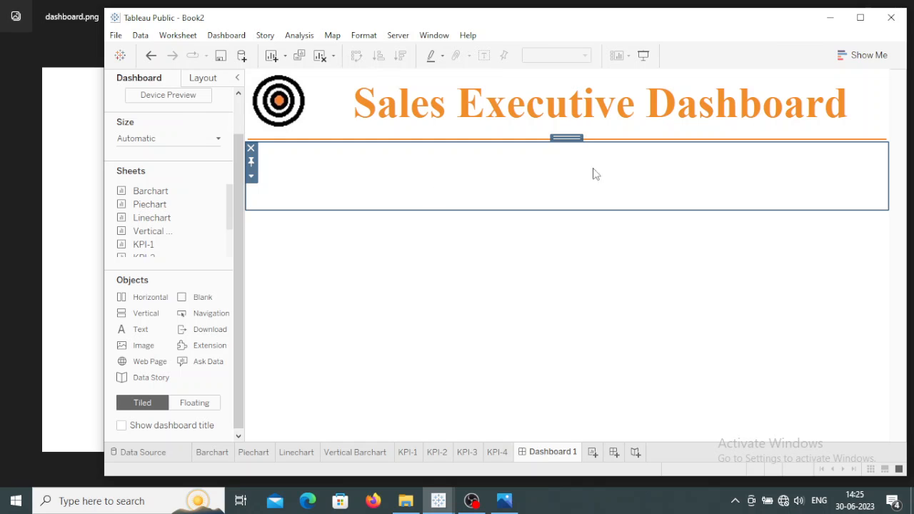
Set the empty horizontal container below the orange divider to distribute its contents evenly.
{"action": "left_click", "coordinate": [209, 83]}
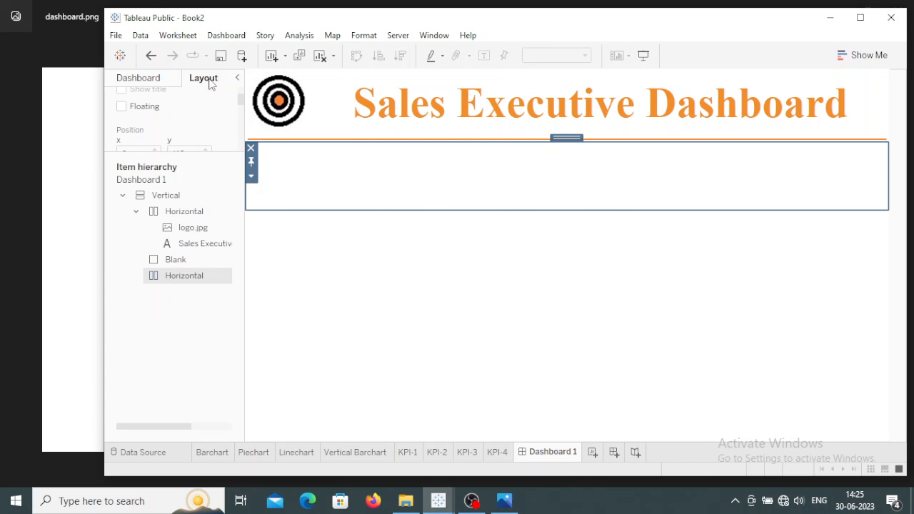
{"action": "right_click", "coordinate": [178, 281]}
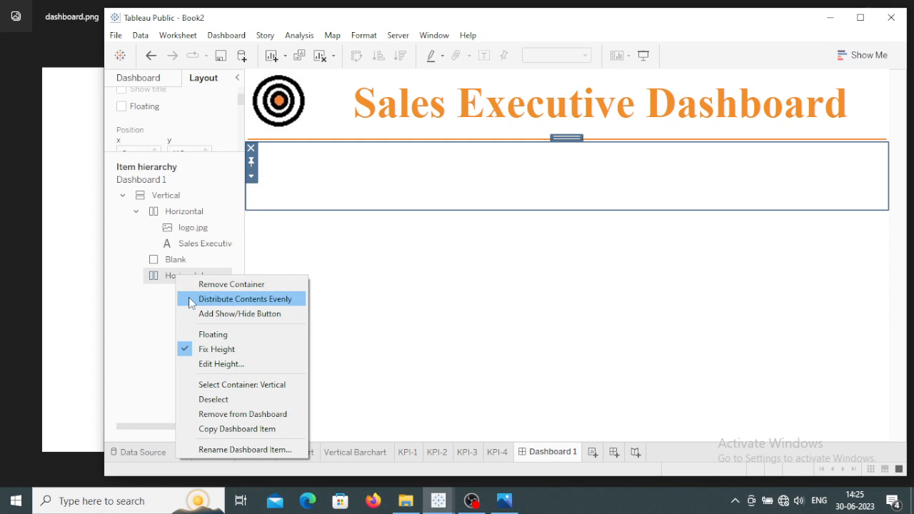
{"action": "left_click", "coordinate": [214, 299]}
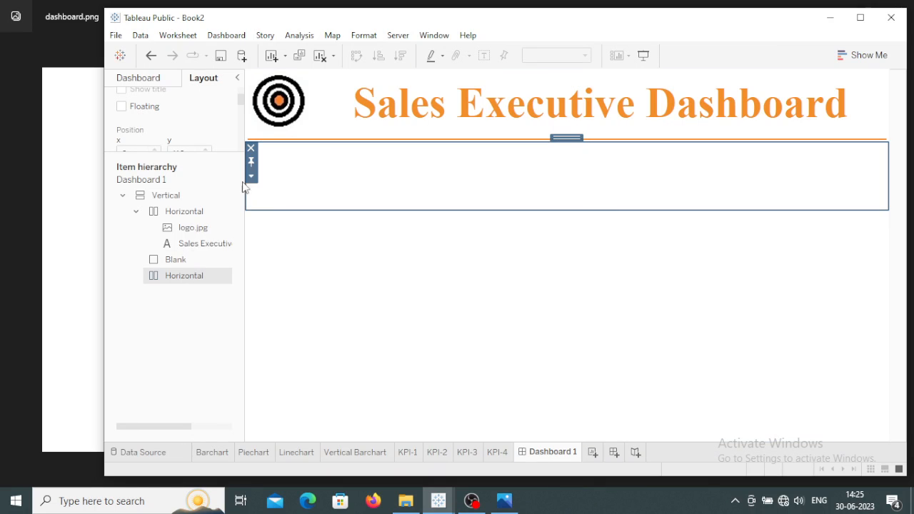
Place the KPI-1, KPI-2, KPI-3 and KPI-4 sheets side by side in the horizontal container below the divider.
{"action": "left_click", "coordinate": [158, 80]}
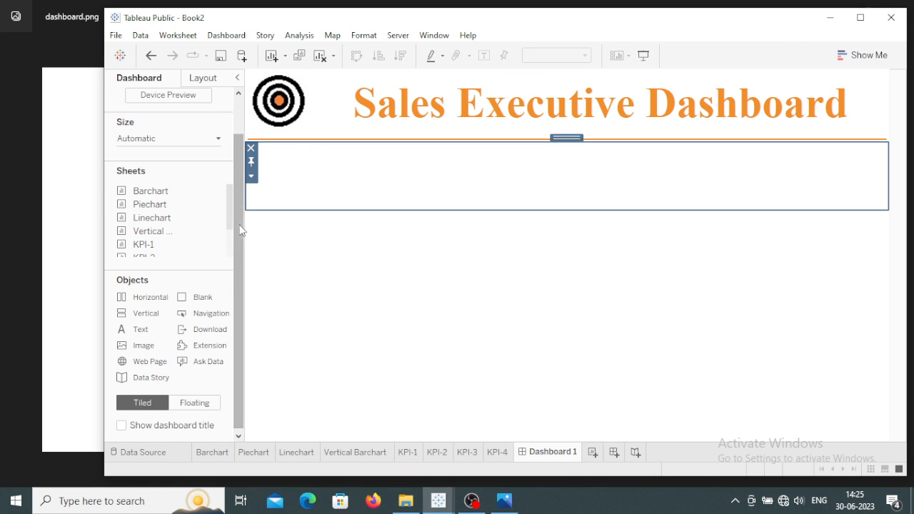
{"action": "left_click_drag", "start_coordinate": [236, 247], "coordinate": [236, 216]}
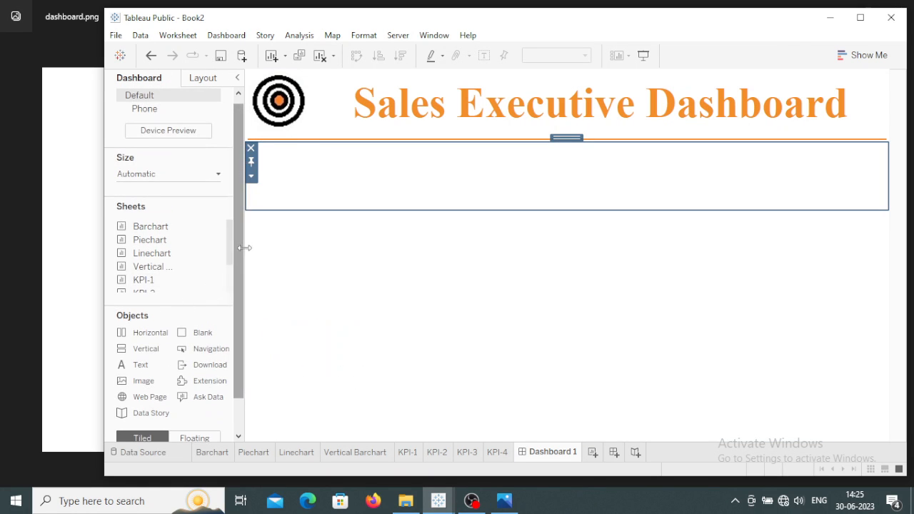
{"action": "left_click_drag", "start_coordinate": [230, 252], "coordinate": [229, 275]}
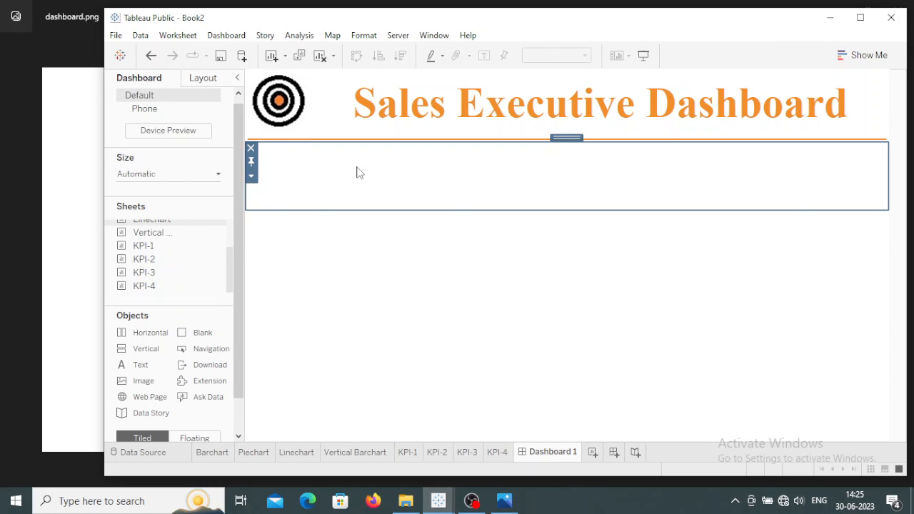
{"action": "mouse_move", "coordinate": [137, 251]}
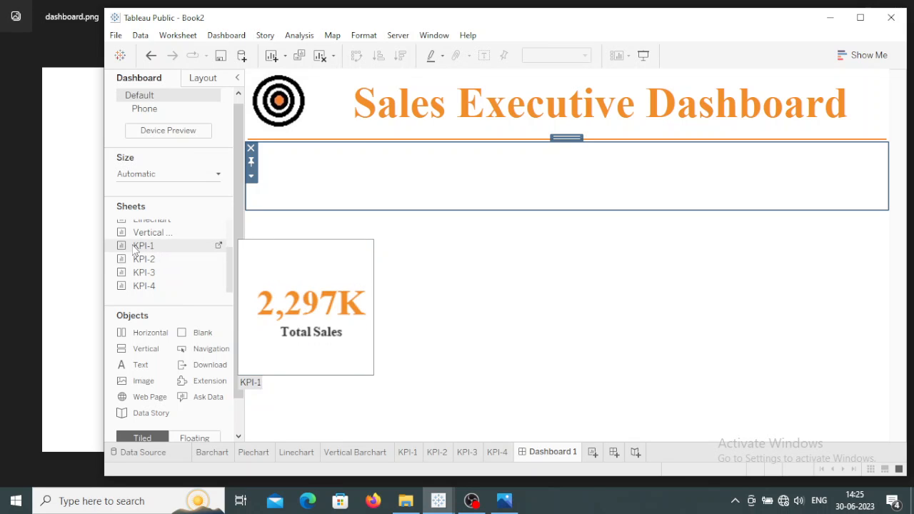
{"action": "left_click_drag", "start_coordinate": [134, 249], "coordinate": [556, 175]}
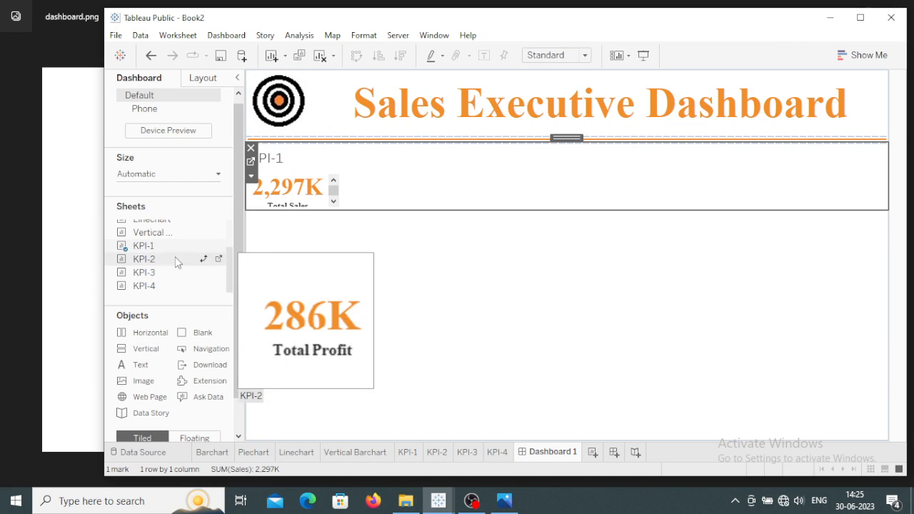
{"action": "left_click_drag", "start_coordinate": [139, 258], "coordinate": [471, 182]}
{"action": "mouse_move", "coordinate": [160, 278]}
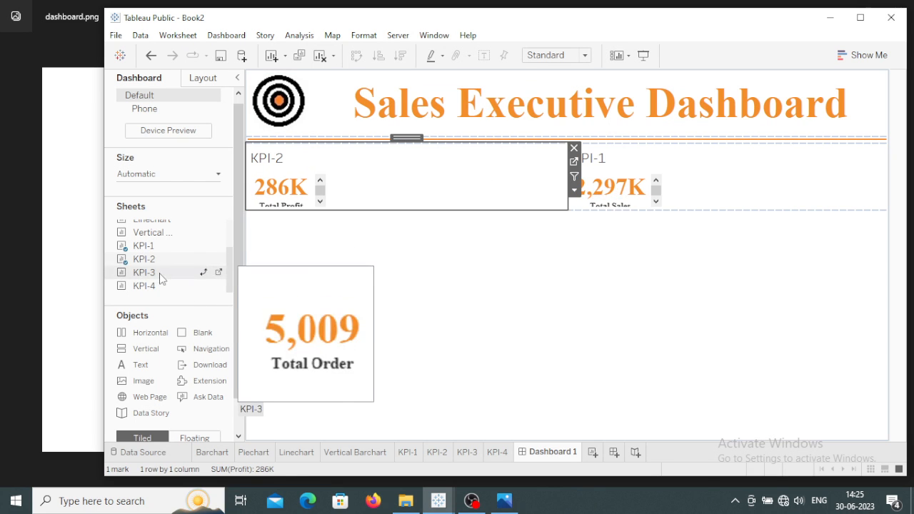
{"action": "left_click_drag", "start_coordinate": [152, 274], "coordinate": [698, 187]}
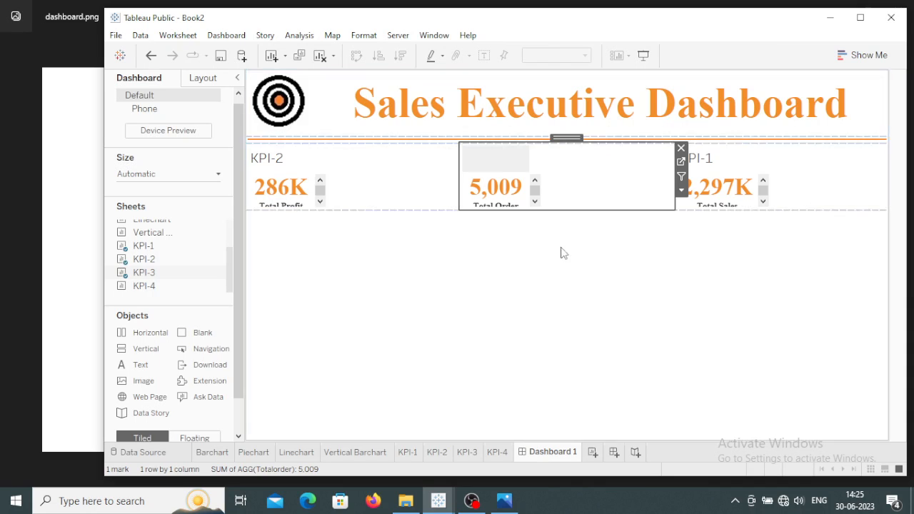
{"action": "left_click_drag", "start_coordinate": [204, 286], "coordinate": [818, 182]}
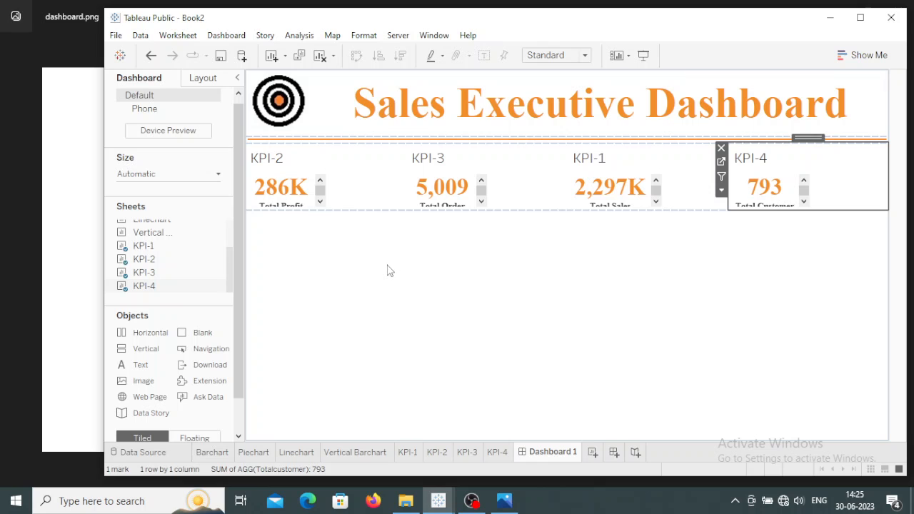
Clear the sheet-name title above the KPI-2 Total Profit tile.
{"action": "double_click", "coordinate": [268, 160]}
{"action": "left_click_drag", "start_coordinate": [402, 188], "coordinate": [260, 186]}
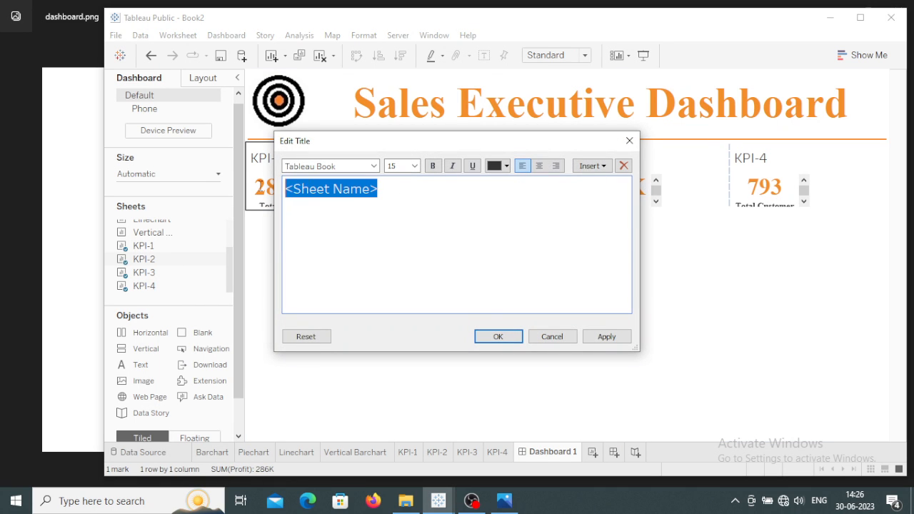
{"action": "key", "text": "BackSpace"}
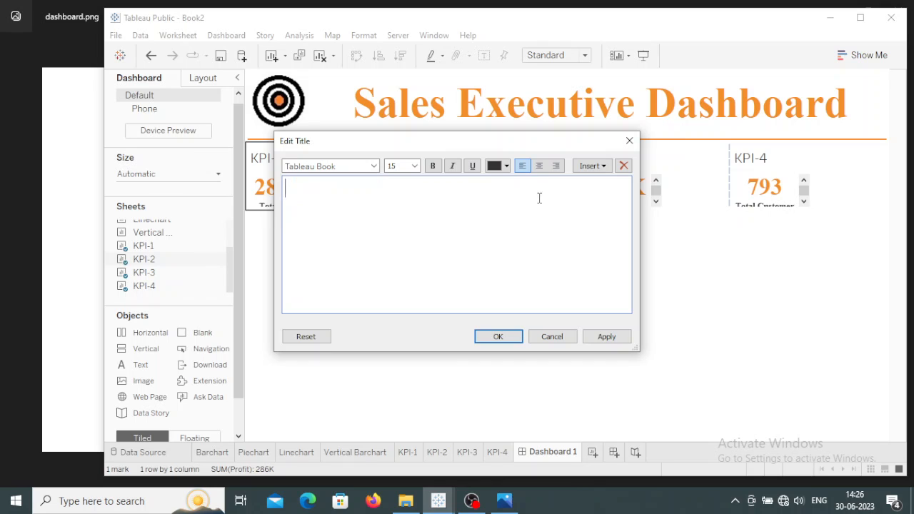
{"action": "left_click", "coordinate": [606, 338]}
{"action": "left_click", "coordinate": [519, 340]}
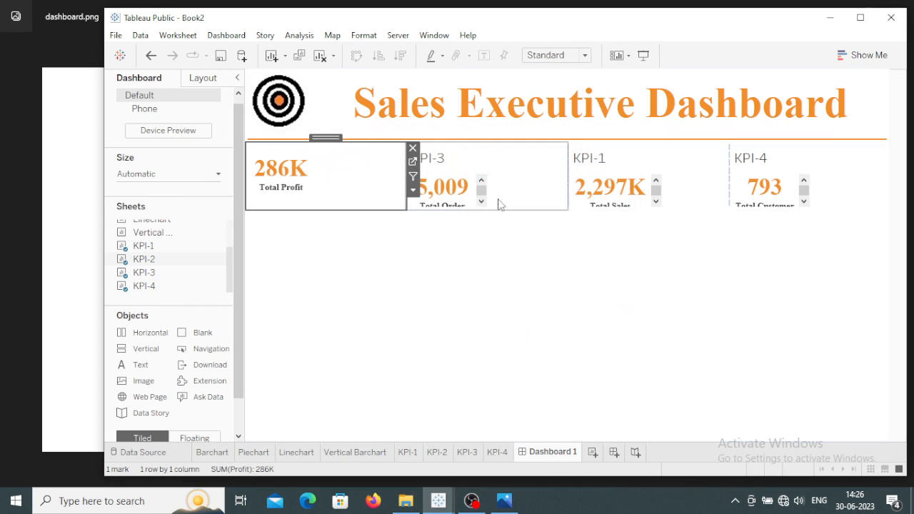
Clear the sheet-name title above the KPI-3 Total Order tile.
{"action": "double_click", "coordinate": [446, 158]}
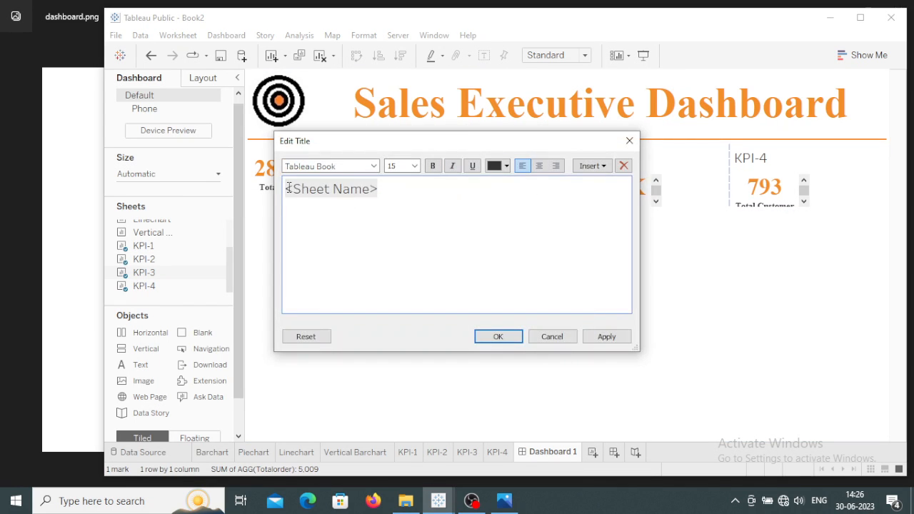
{"action": "left_click_drag", "start_coordinate": [288, 188], "coordinate": [428, 193]}
{"action": "key", "text": "BackSpace"}
{"action": "left_click", "coordinate": [607, 339]}
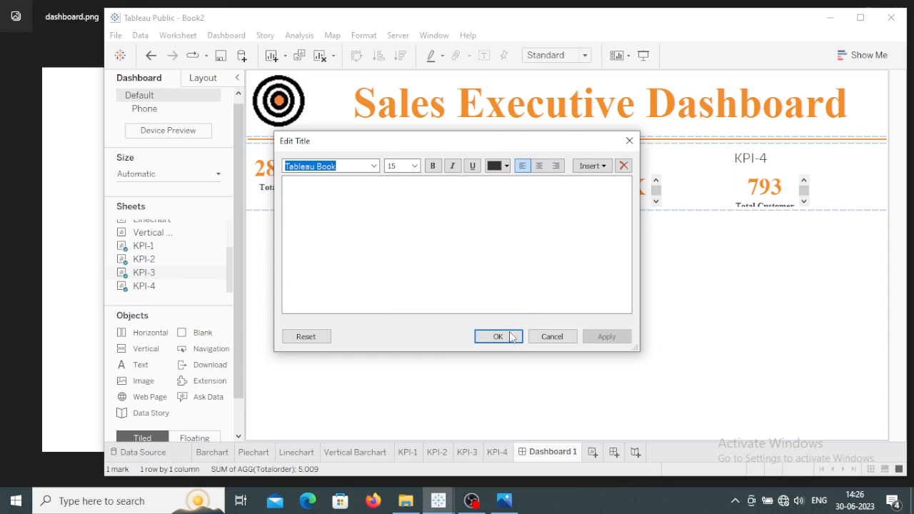
{"action": "left_click", "coordinate": [510, 336]}
Clear the sheet-name title above the KPI-1 Total Sales tile.
{"action": "double_click", "coordinate": [618, 158]}
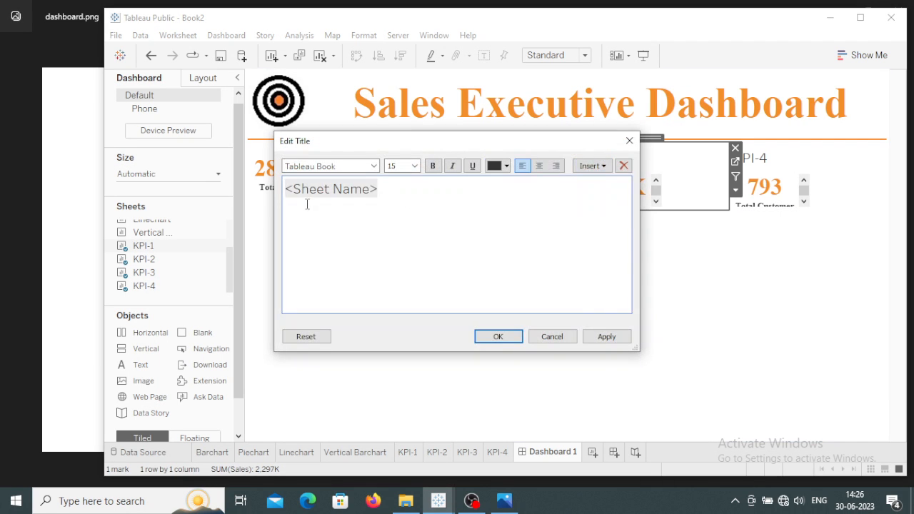
{"action": "left_click_drag", "start_coordinate": [288, 189], "coordinate": [413, 195]}
{"action": "key", "text": "BackSpace"}
{"action": "left_click", "coordinate": [607, 336]}
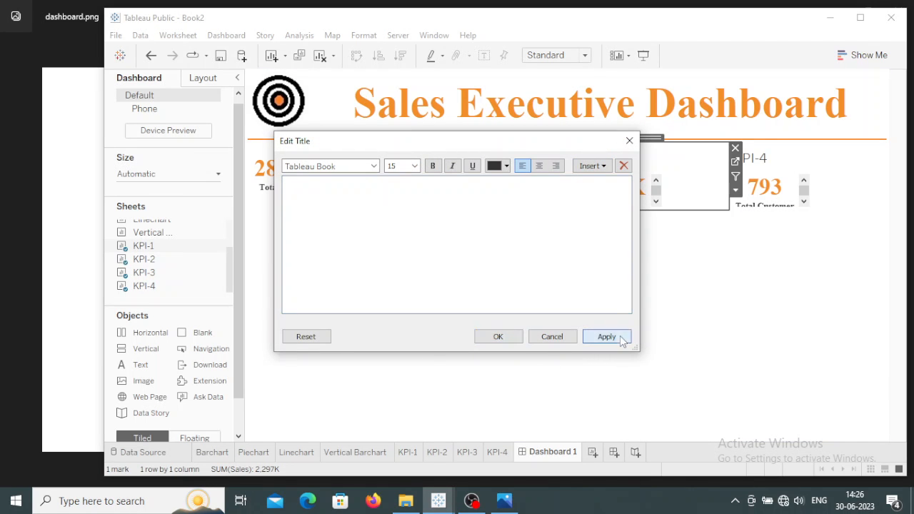
{"action": "left_click", "coordinate": [497, 336]}
Clear the sheet-name title above the KPI-4 Total Customer tile.
{"action": "double_click", "coordinate": [756, 159]}
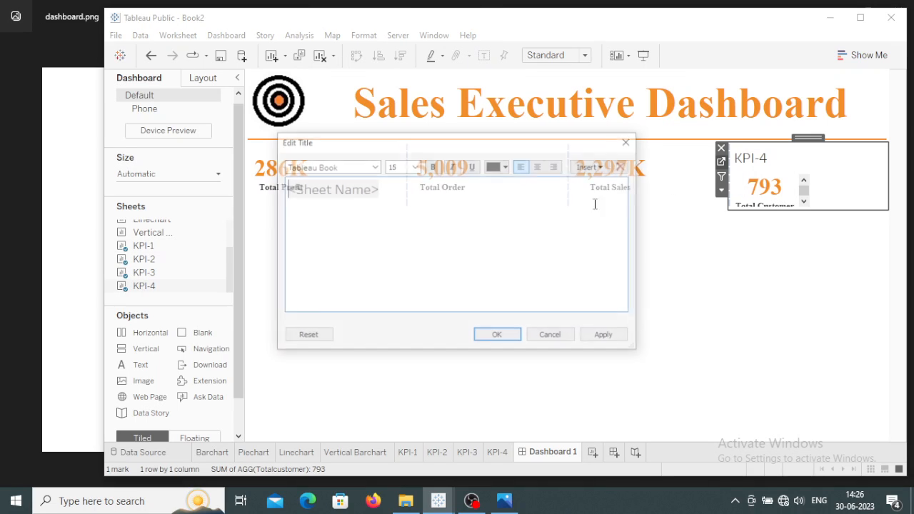
{"action": "left_click_drag", "start_coordinate": [287, 194], "coordinate": [446, 192]}
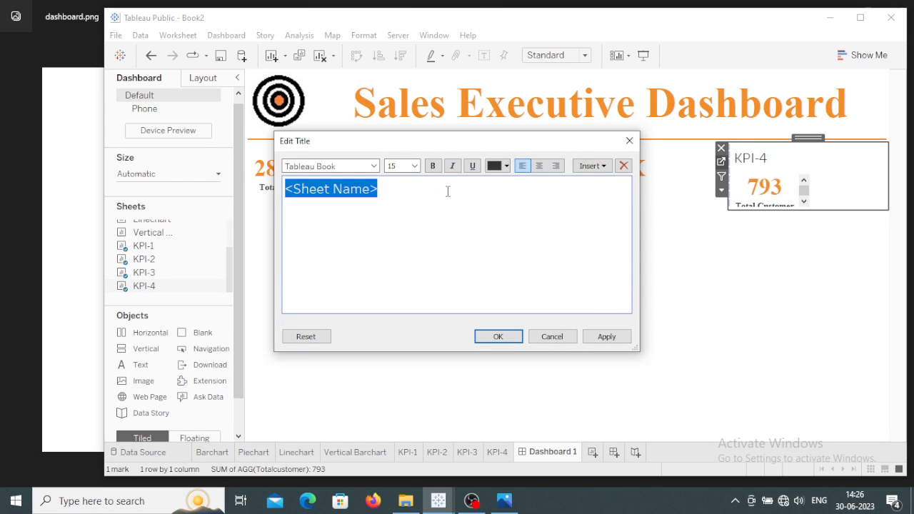
{"action": "key", "text": "BackSpace"}
{"action": "left_click", "coordinate": [607, 336]}
{"action": "left_click", "coordinate": [498, 337]}
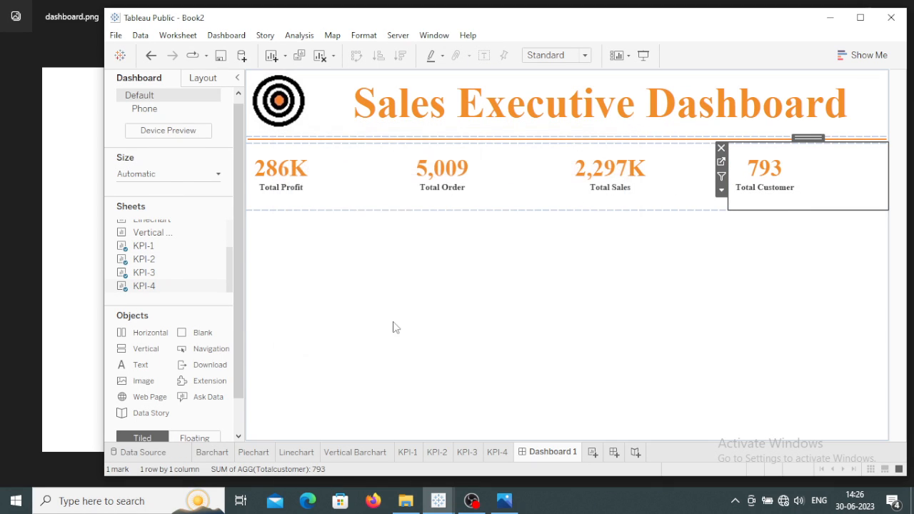
Preview the dashboard with its KPI row in presentation mode and return to editing.
{"action": "left_click", "coordinate": [578, 294]}
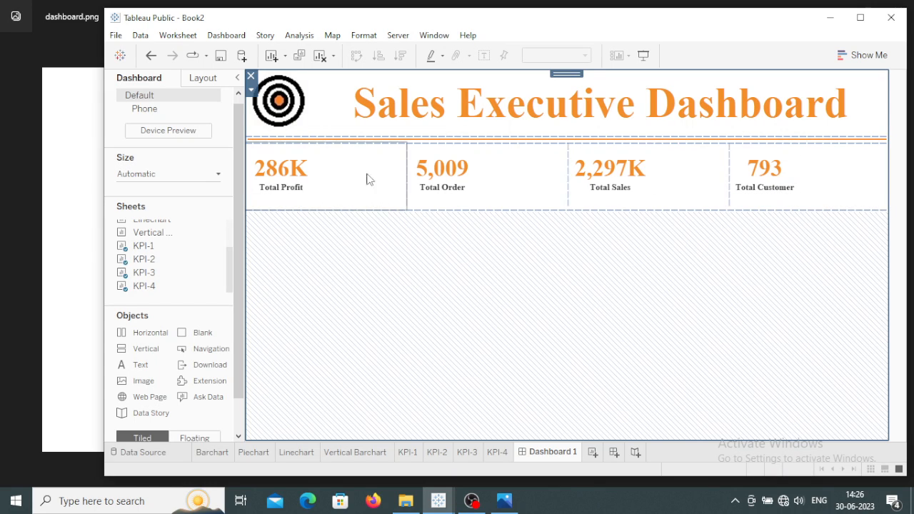
{"action": "left_click", "coordinate": [643, 55]}
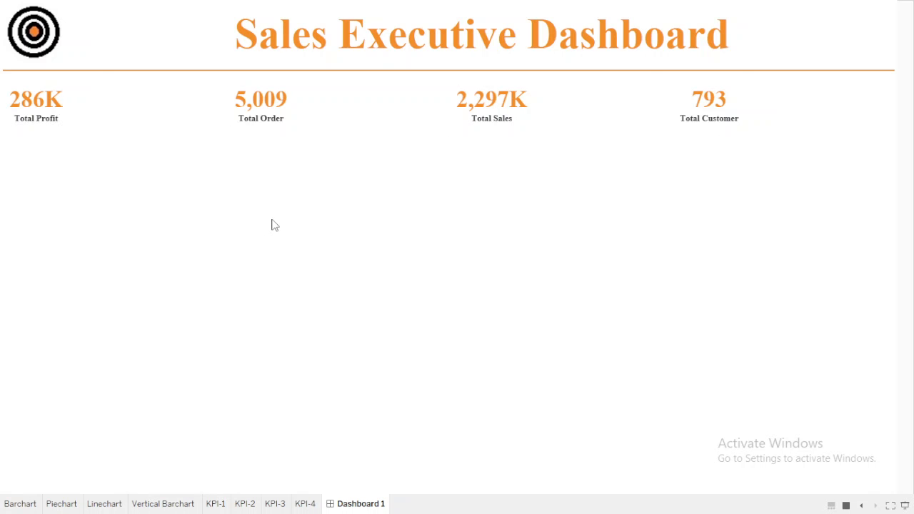
{"action": "key", "text": "Escape"}
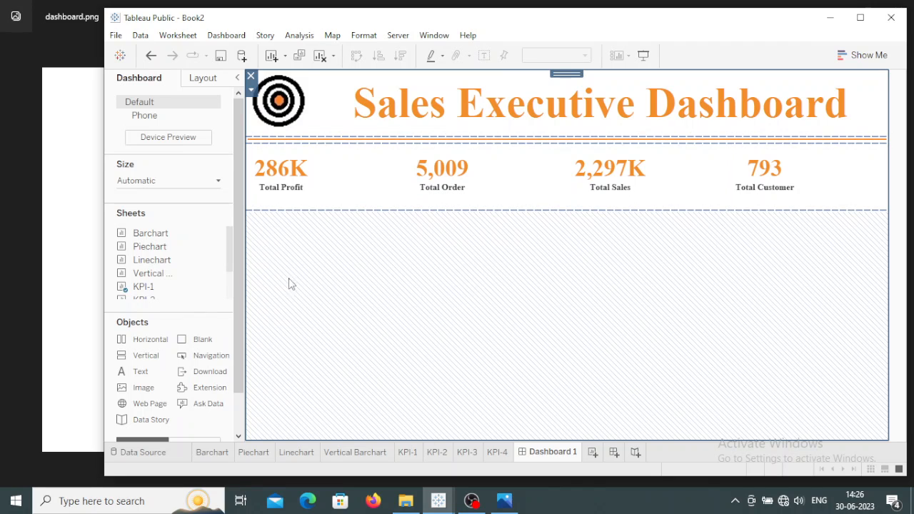
Compare the dashboard's item hierarchy with the dashboard.png plan and return to the Book2 workbook.
{"action": "left_click", "coordinate": [202, 80]}
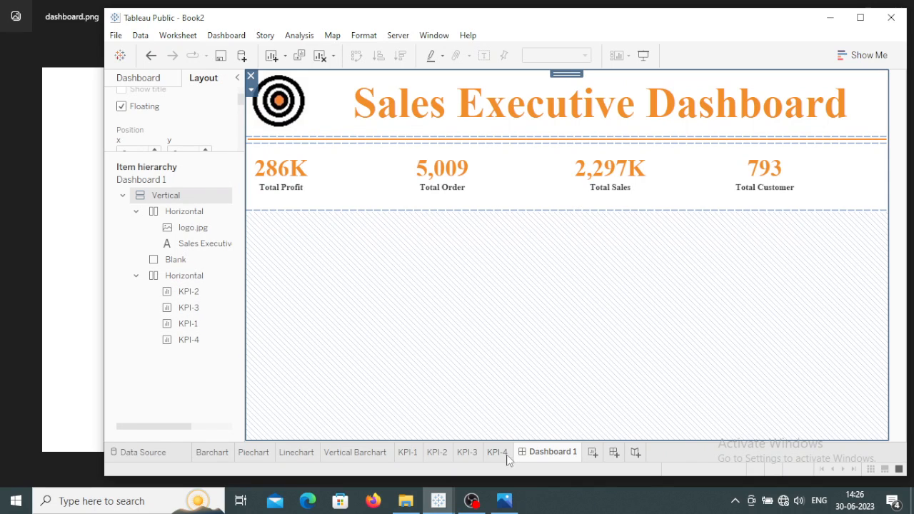
{"action": "left_click", "coordinate": [504, 501]}
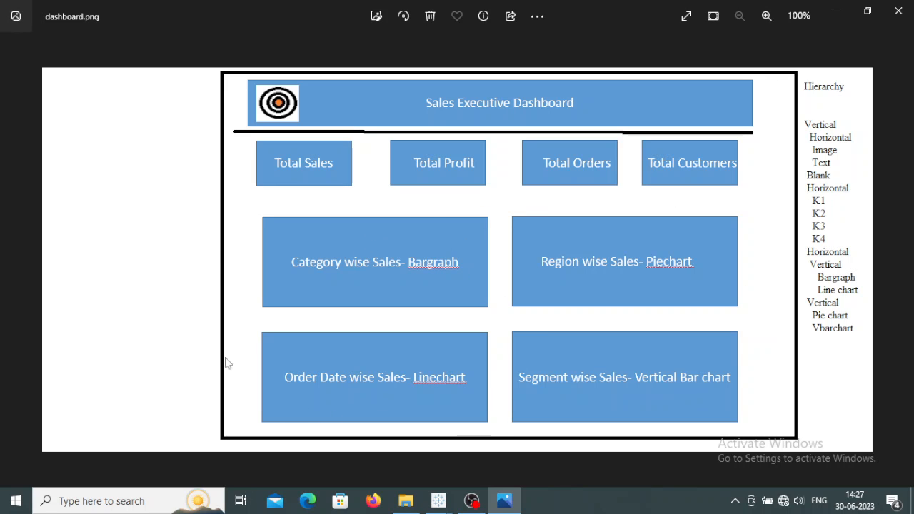
{"action": "left_click", "coordinate": [441, 500]}
{"action": "left_click", "coordinate": [464, 476]}
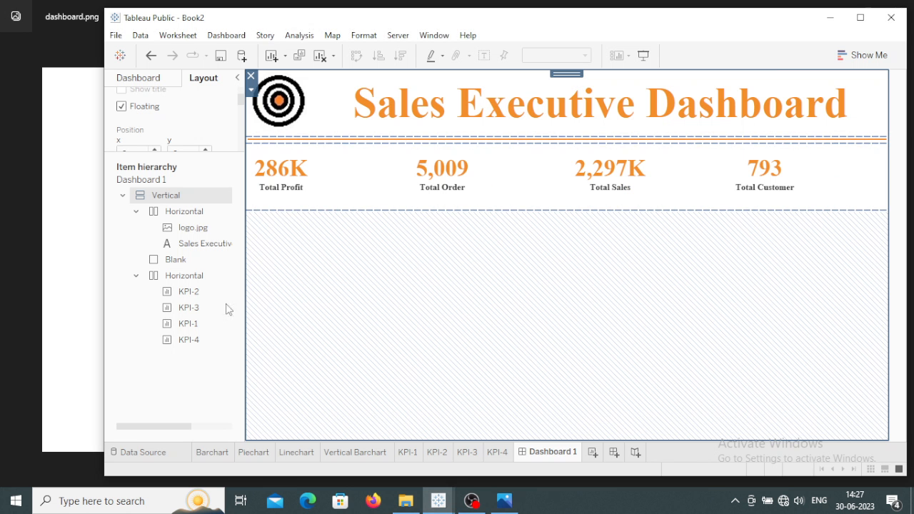
Add a horizontal container below the KPI row and nest a vertical container inside it.
{"action": "left_click", "coordinate": [121, 79]}
{"action": "mouse_move", "coordinate": [214, 286]}
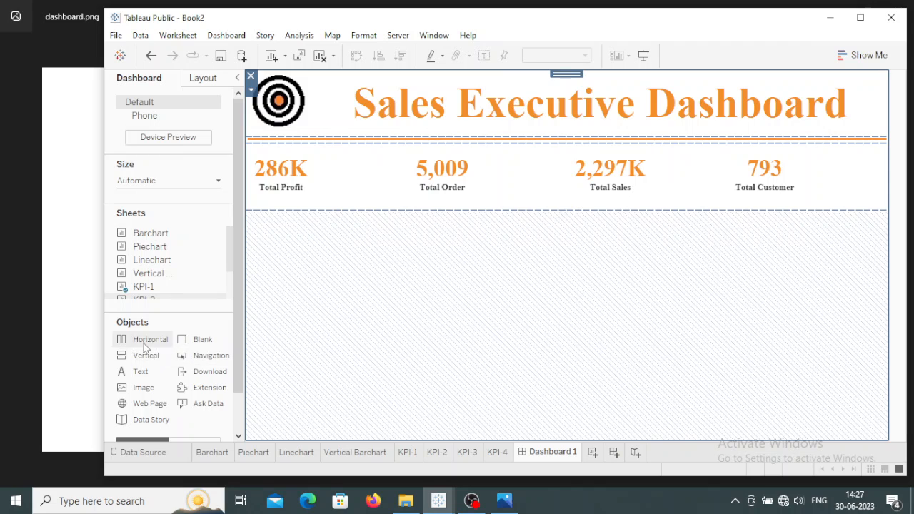
{"action": "left_click_drag", "start_coordinate": [130, 344], "coordinate": [569, 280]}
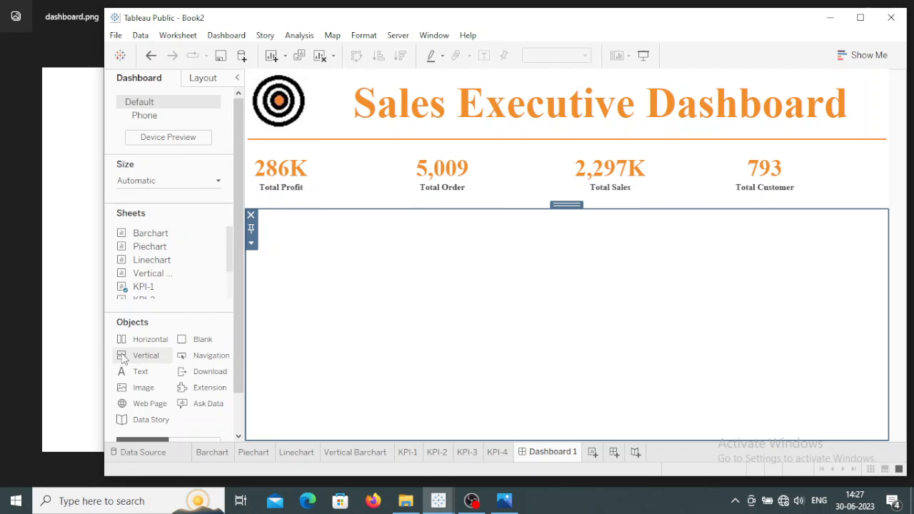
{"action": "left_click_drag", "start_coordinate": [122, 359], "coordinate": [571, 295]}
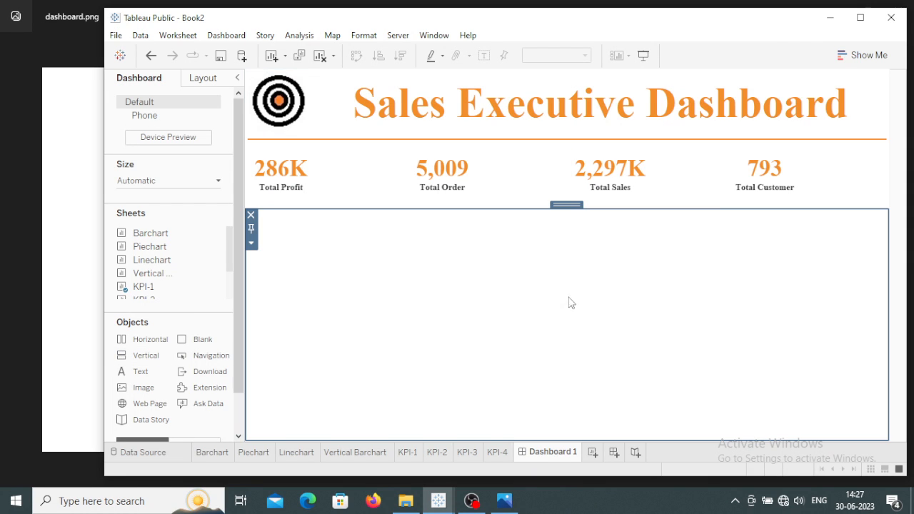
{"action": "left_click", "coordinate": [202, 79]}
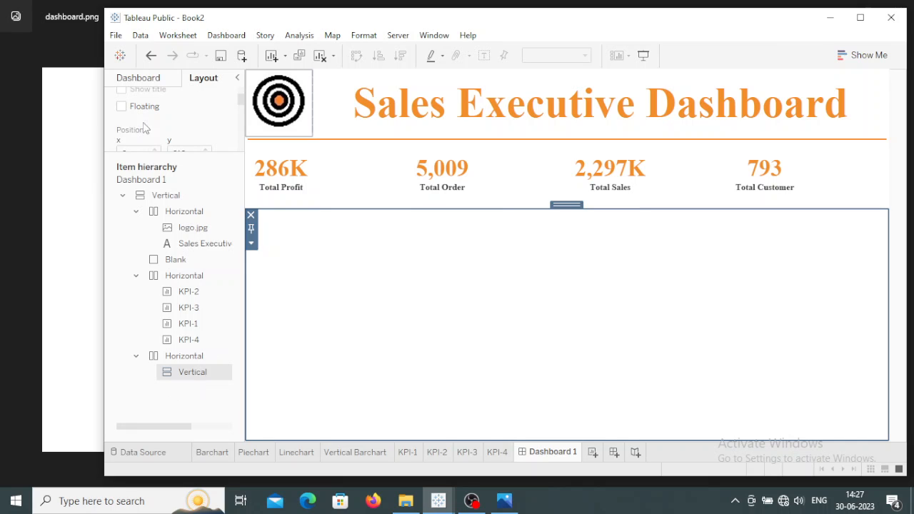
Add a second vertical container to the right of the first inside the lower horizontal container, and check both in the item hierarchy.
{"action": "left_click", "coordinate": [152, 81]}
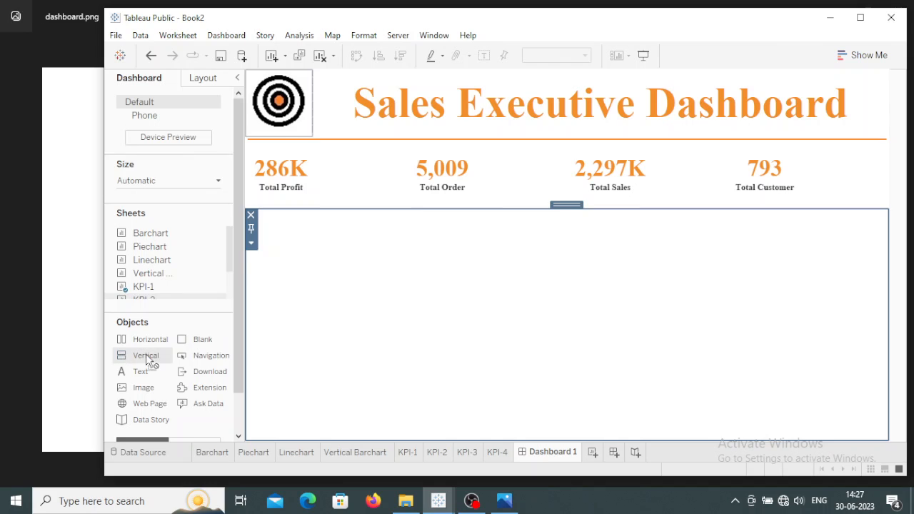
{"action": "left_click_drag", "start_coordinate": [146, 355], "coordinate": [827, 285]}
{"action": "left_click_drag", "start_coordinate": [877, 317], "coordinate": [880, 320]}
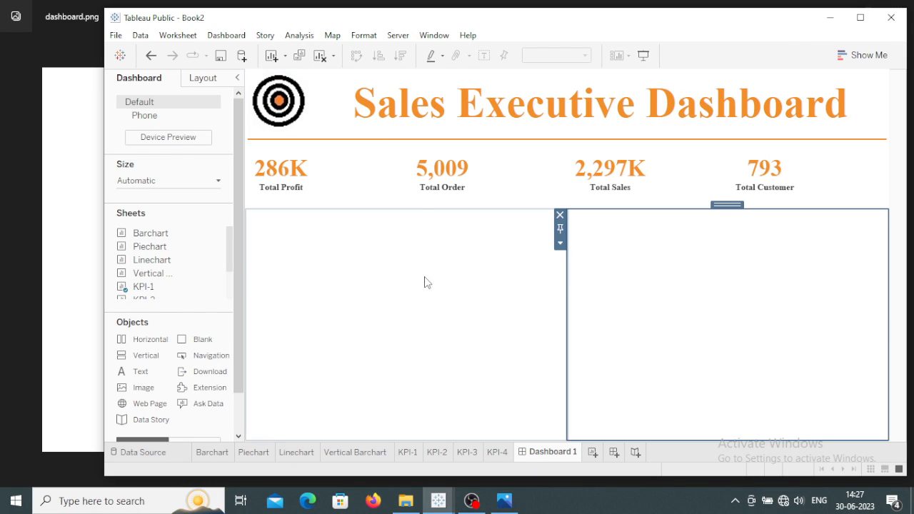
{"action": "left_click", "coordinate": [450, 279]}
{"action": "left_click", "coordinate": [657, 292]}
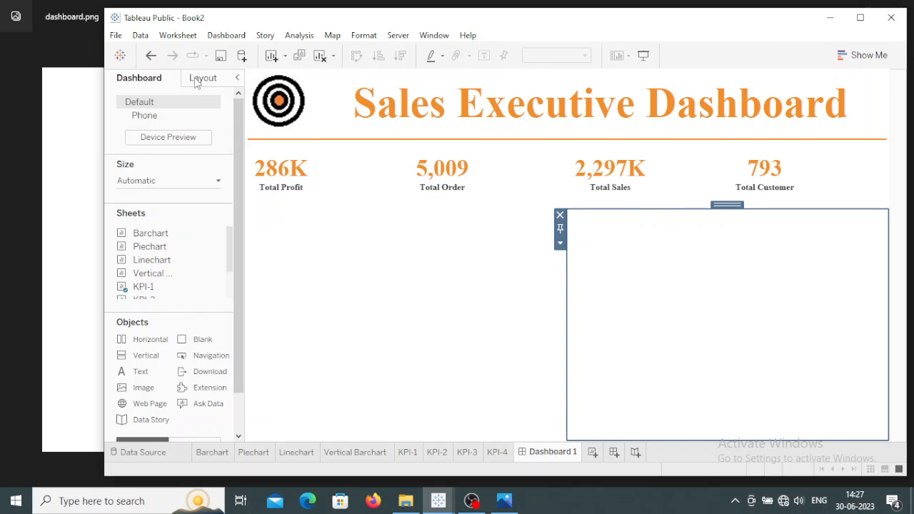
{"action": "left_click", "coordinate": [202, 78]}
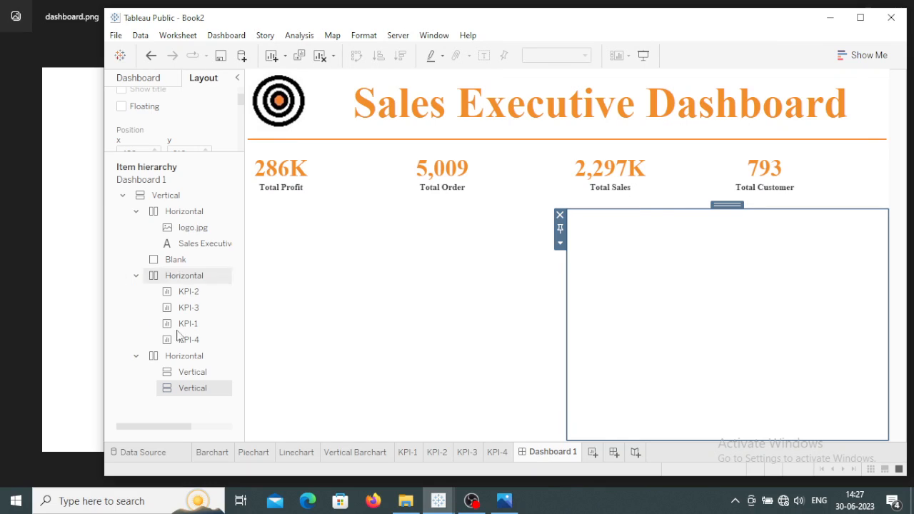
{"action": "left_click", "coordinate": [399, 299]}
{"action": "left_click", "coordinate": [651, 305]}
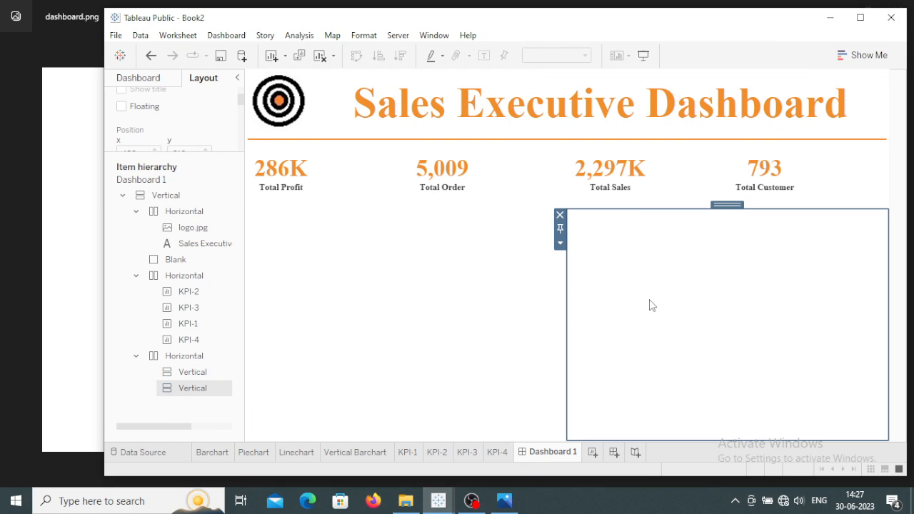
Distribute the contents of the left vertical container below the KPI row evenly.
{"action": "left_click", "coordinate": [437, 303]}
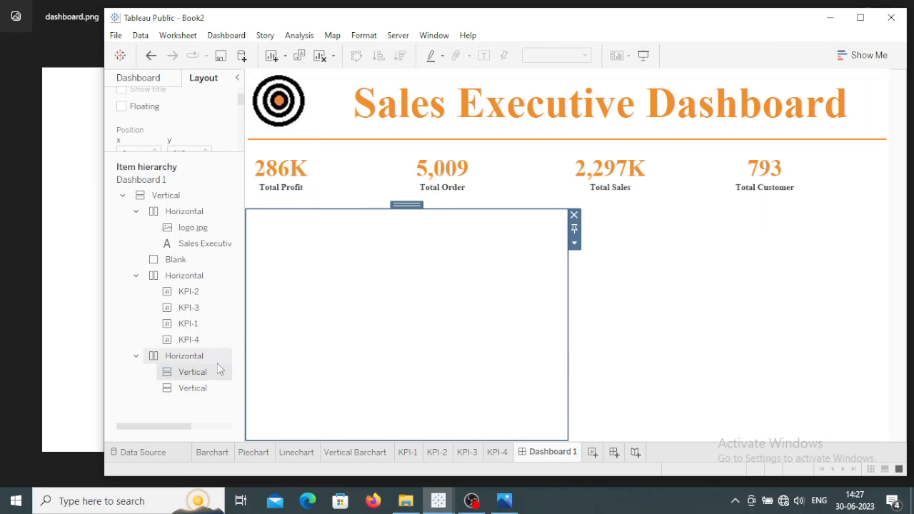
{"action": "right_click", "coordinate": [190, 377]}
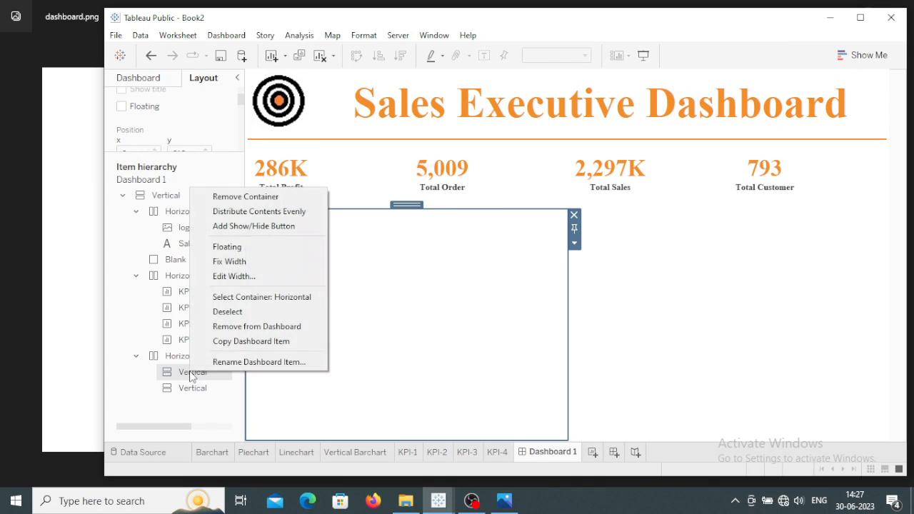
{"action": "left_click", "coordinate": [208, 213]}
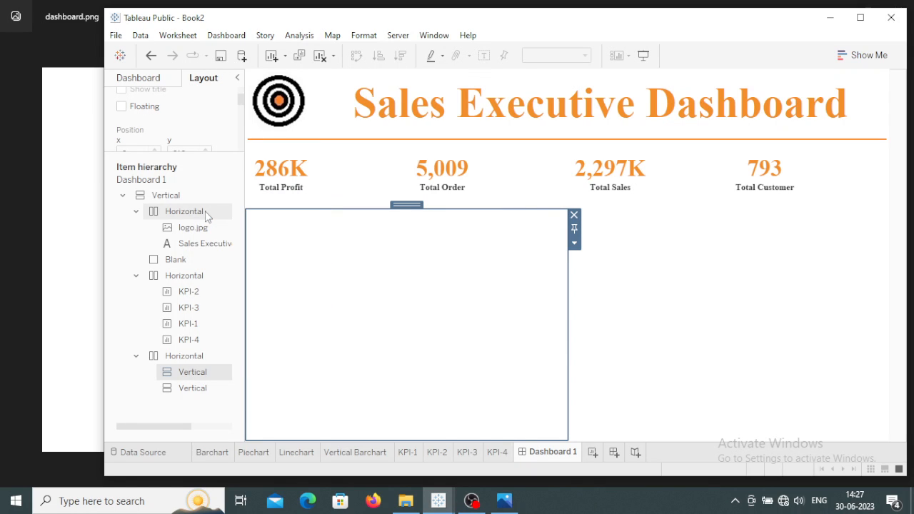